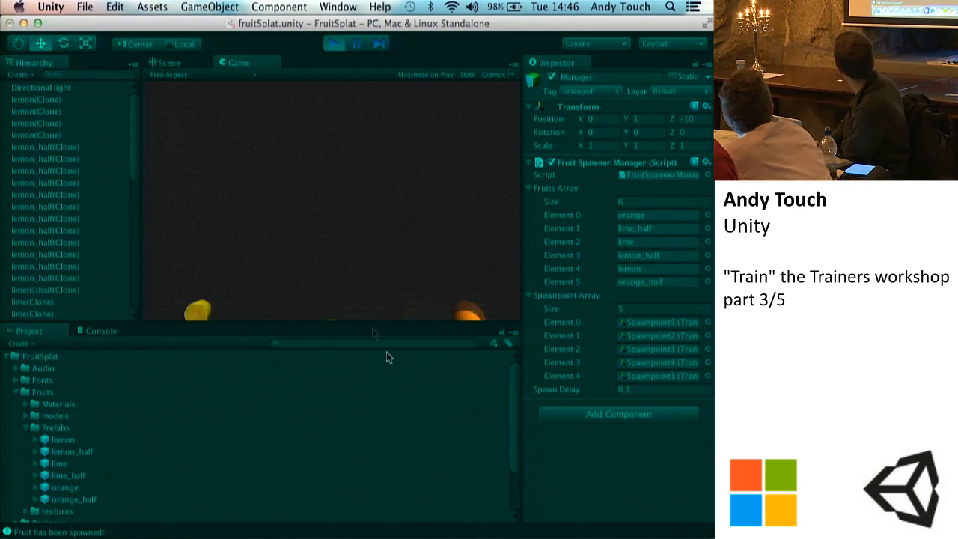
Step: Compare the spawned fruit in the Scene and Game views while the game is running
left_click(166, 62)
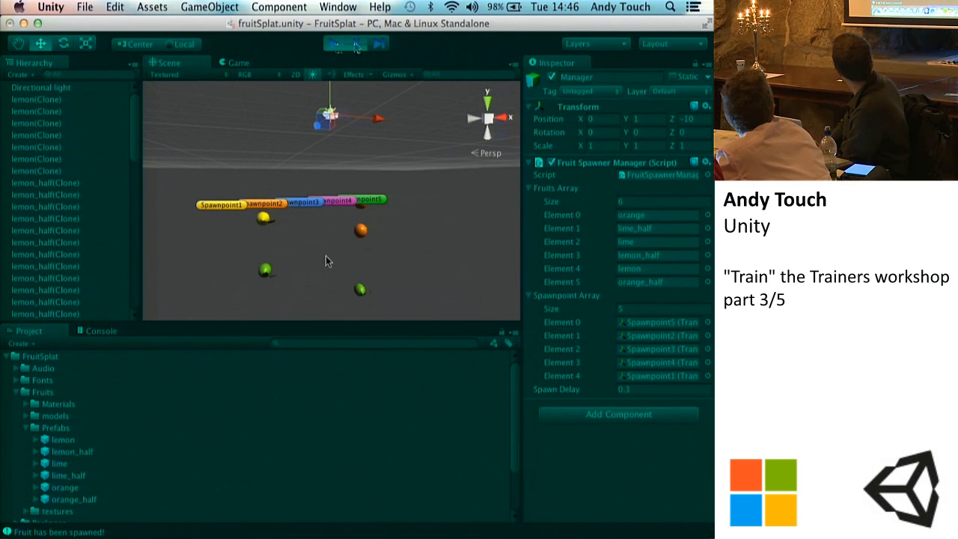
left_click(229, 63)
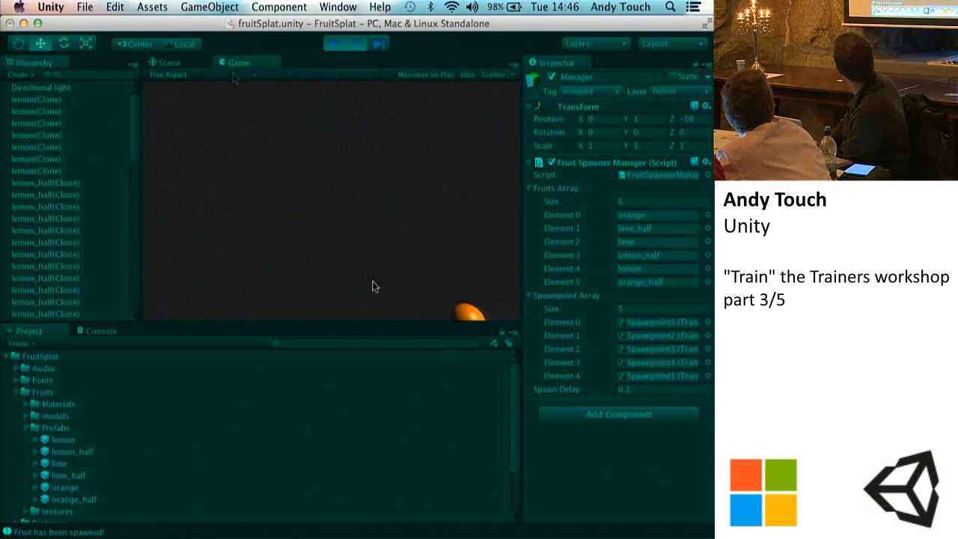
left_click(191, 65)
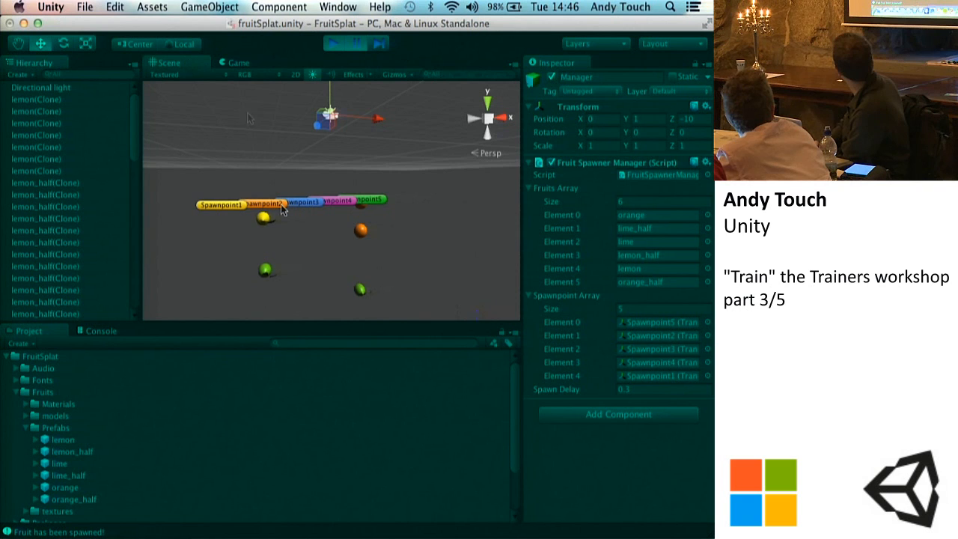
left_click(236, 62)
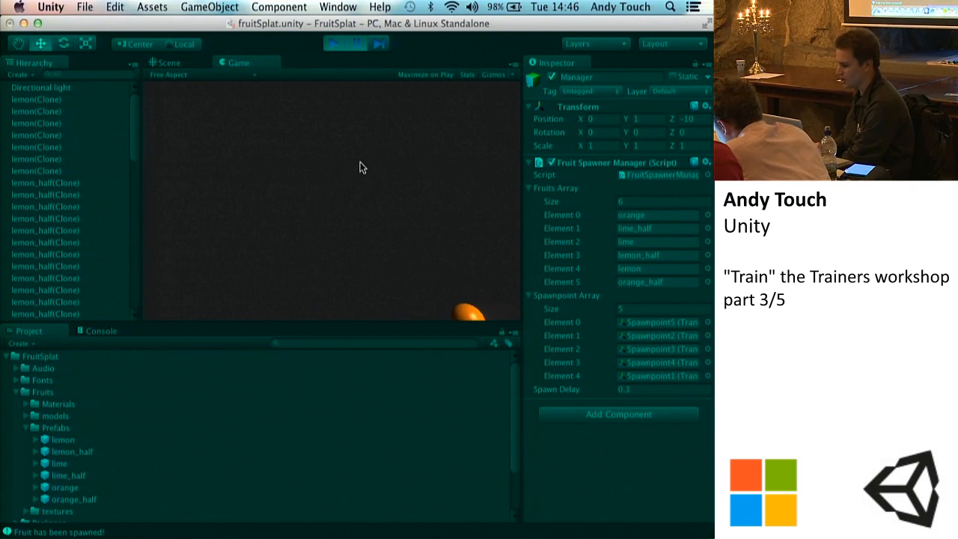
Step: Select Spawnpoint1 under Main Camera and inspect its position and rotation in the Scene view
left_click(177, 62)
scroll(55, 210, "down", 10)
scroll(54, 211, "up", 6)
left_click(53, 252)
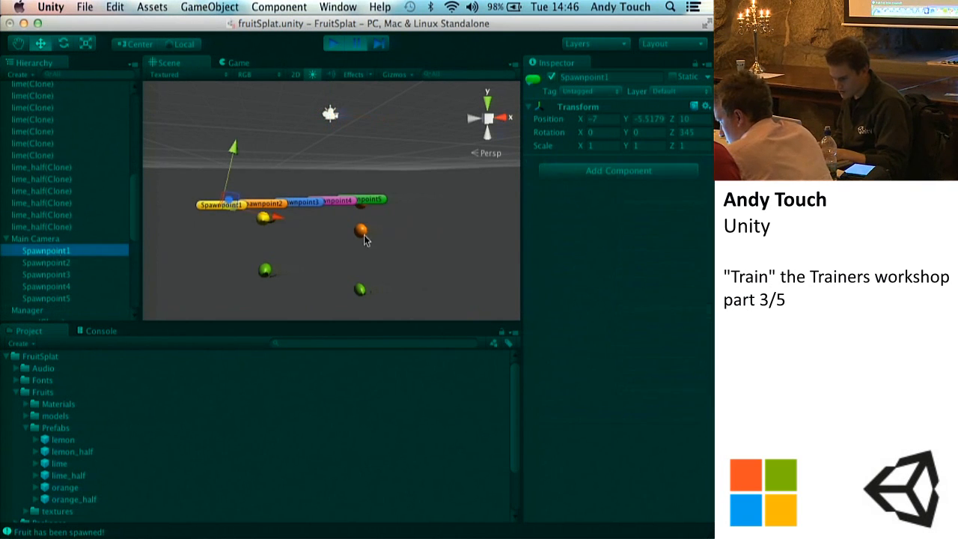
left_click_drag(250, 160, 222, 204, "alt")
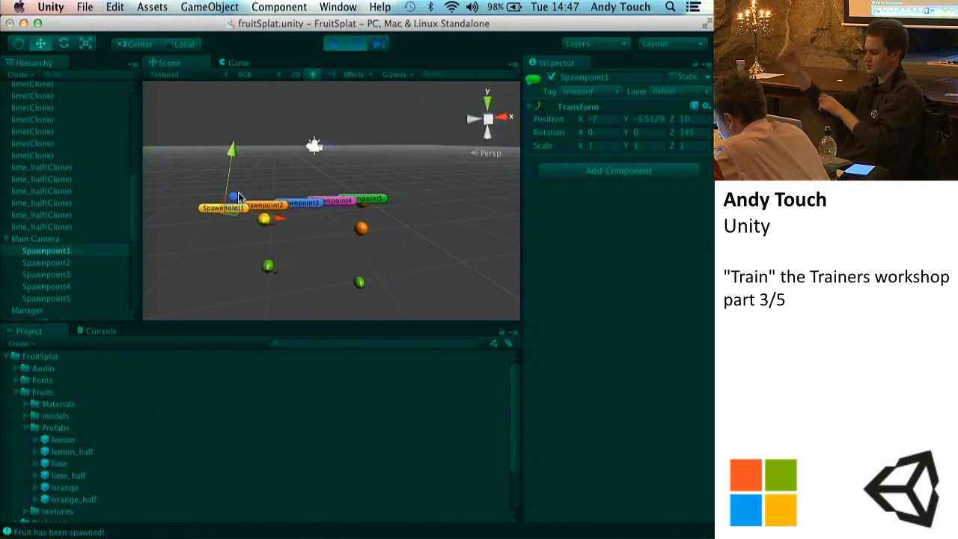
Step: Check the Game view against the Scene view and frame the selected Spawnpoint1 in the scene
left_click(240, 63)
left_click(179, 63)
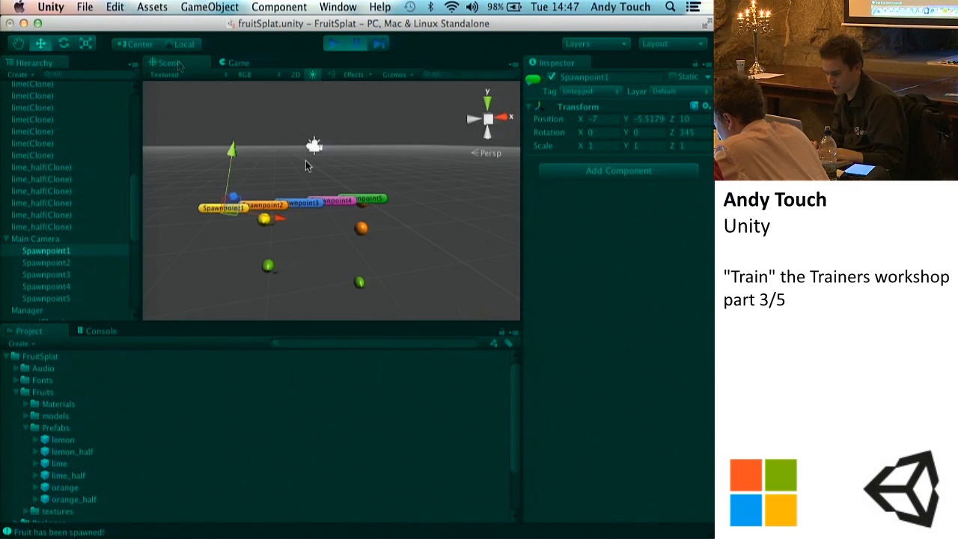
left_click(229, 66)
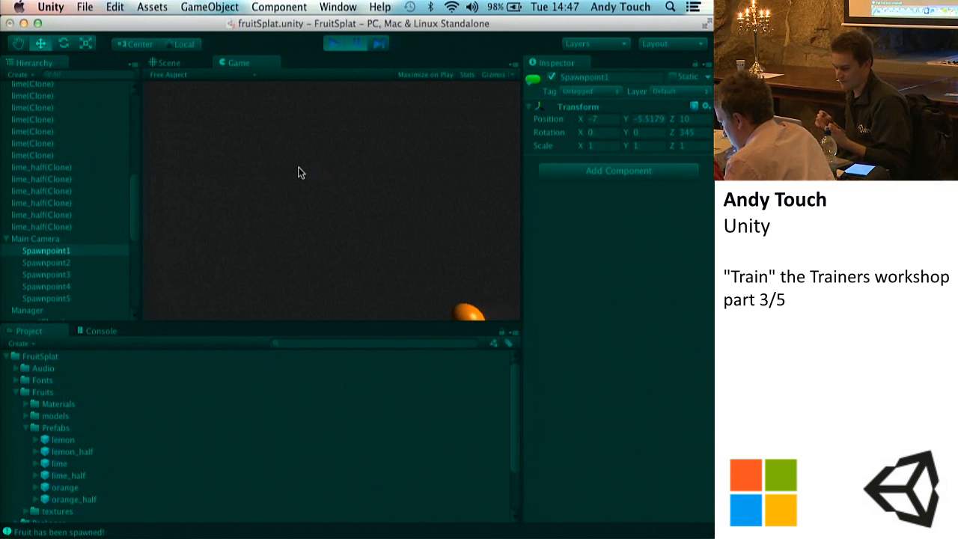
left_click(183, 63)
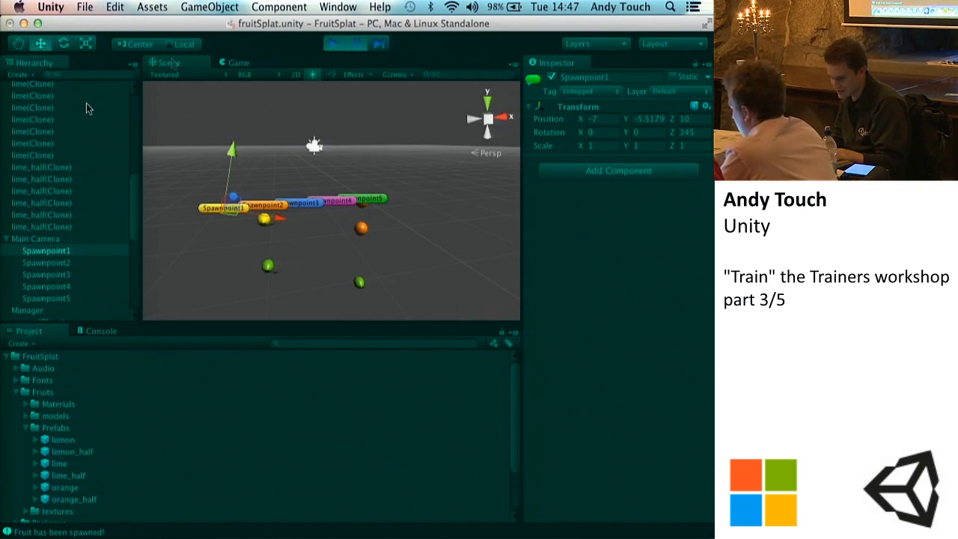
key("f")
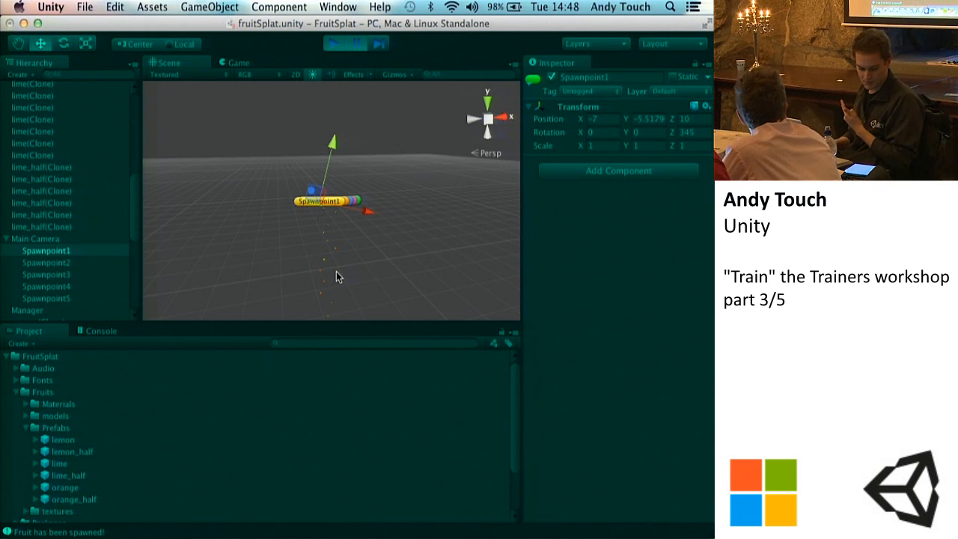
Step: Stop the running game and select the Manager object to show its Fruit Spawner Manager settings
left_click(333, 44)
left_click(238, 63)
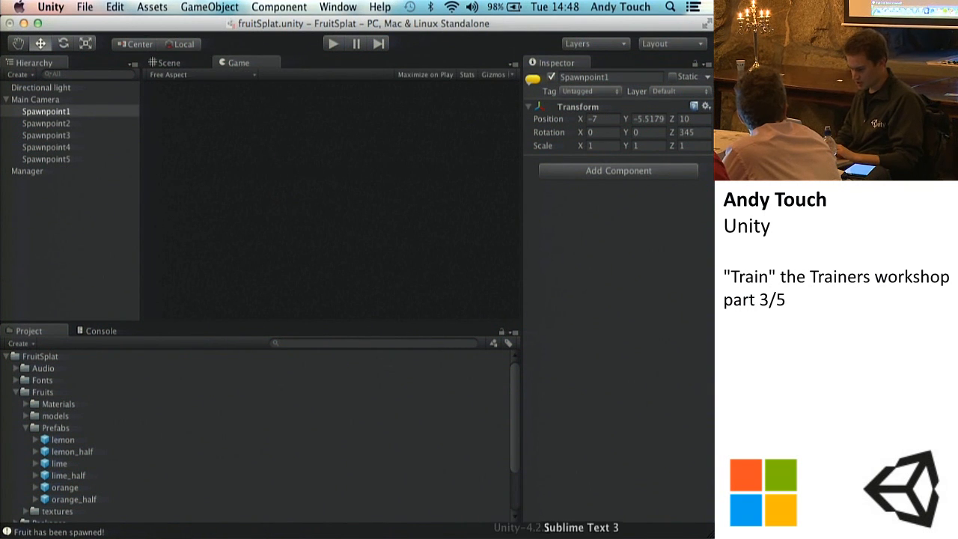
left_click(566, 533)
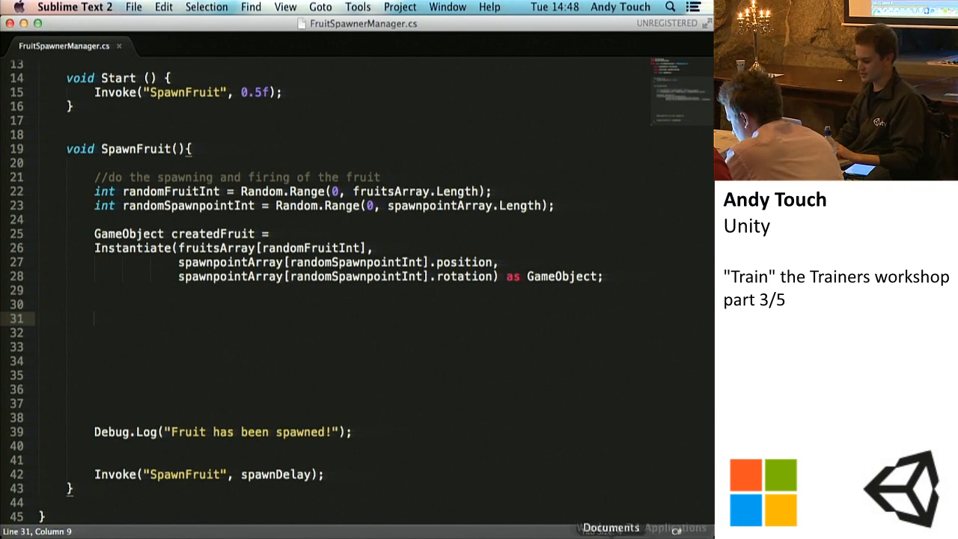
left_click(482, 535)
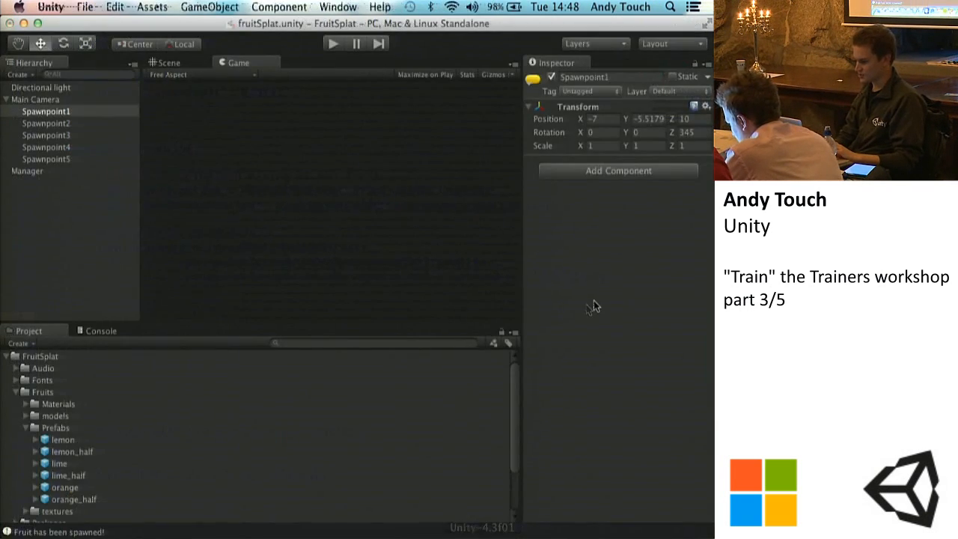
left_click(27, 171)
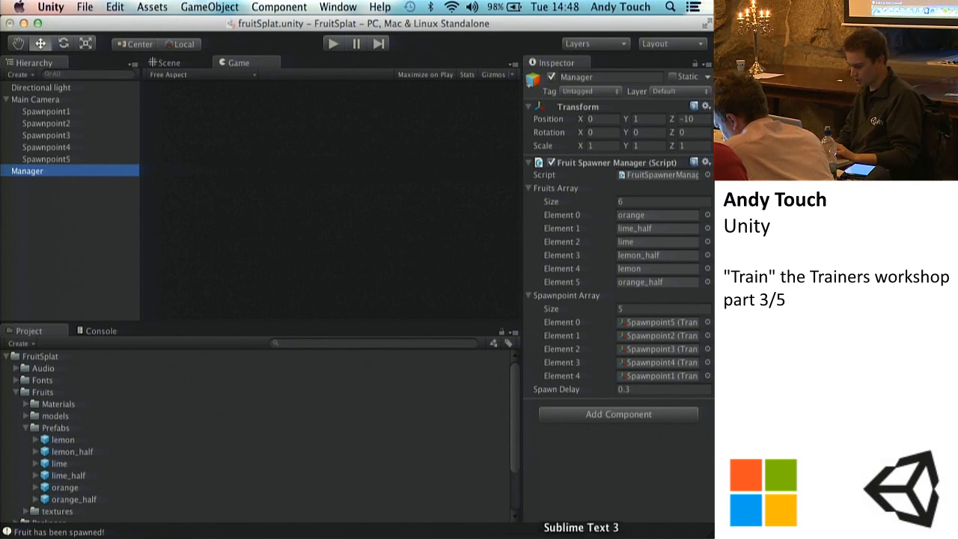
Step: Switch to Sublime Text and declare public float minTime below spawnDelay in FruitSpawnerManager.cs
left_click(581, 536)
scroll(237, 416, "up", 5)
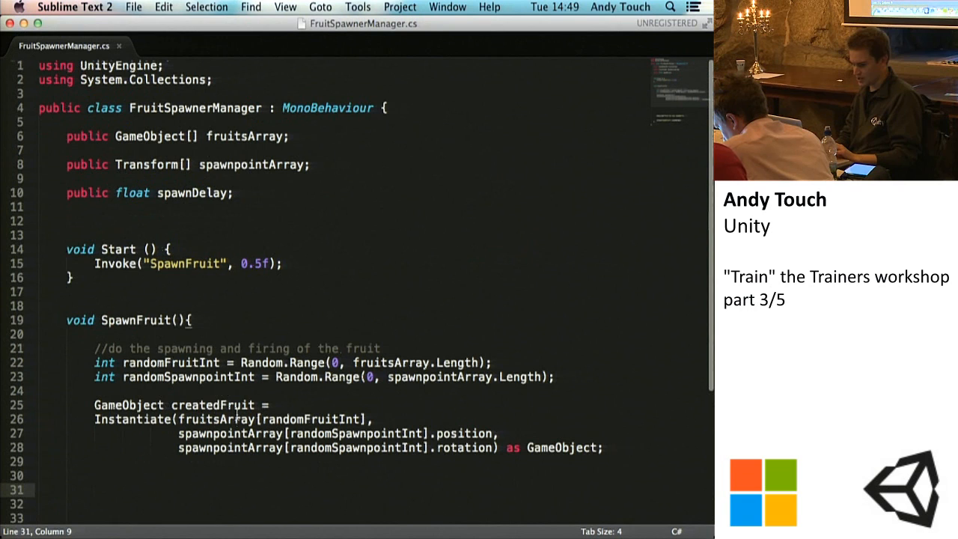
left_click(80, 210)
key("Return")
type("public flot")
key("BackSpace")
type("at minTime;")
Step: Declare public float maxTime on the line below minTime and save the script, declining the licence purchase
key("Return")
type("pub")
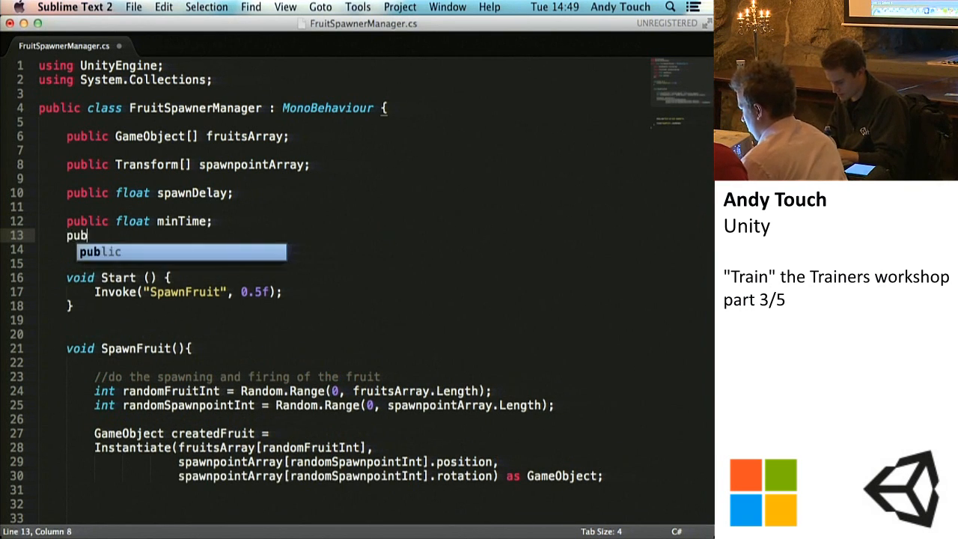
type("lic float maxTime;")
key("super+s")
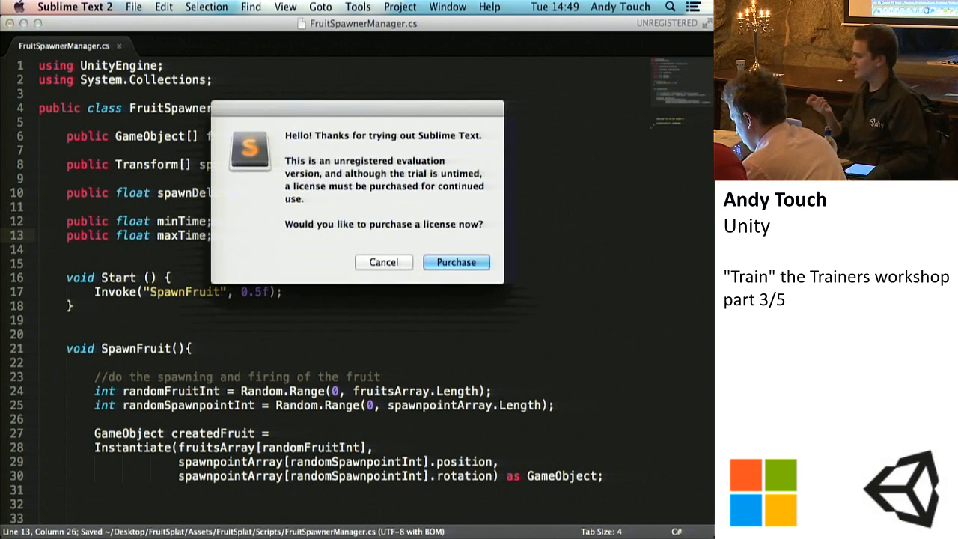
left_click(399, 263)
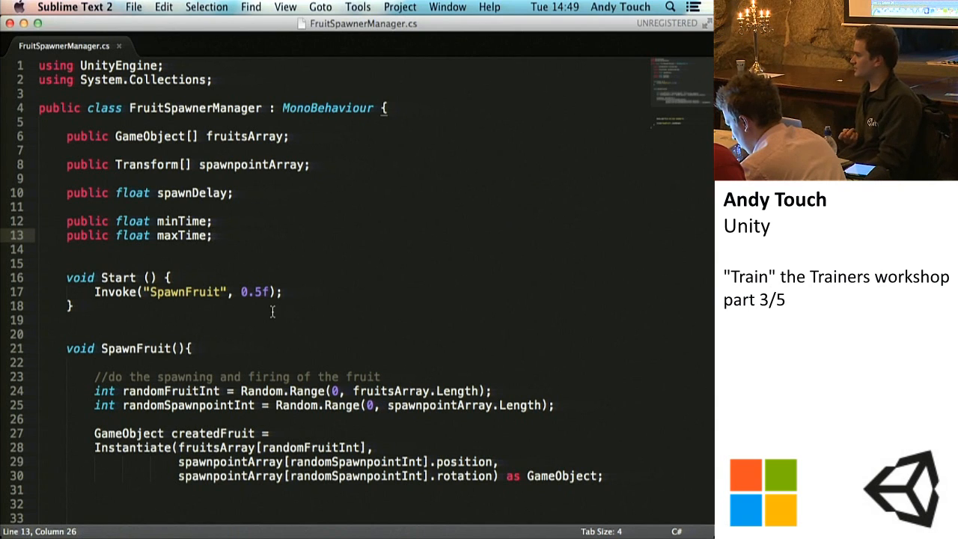
key("super+s")
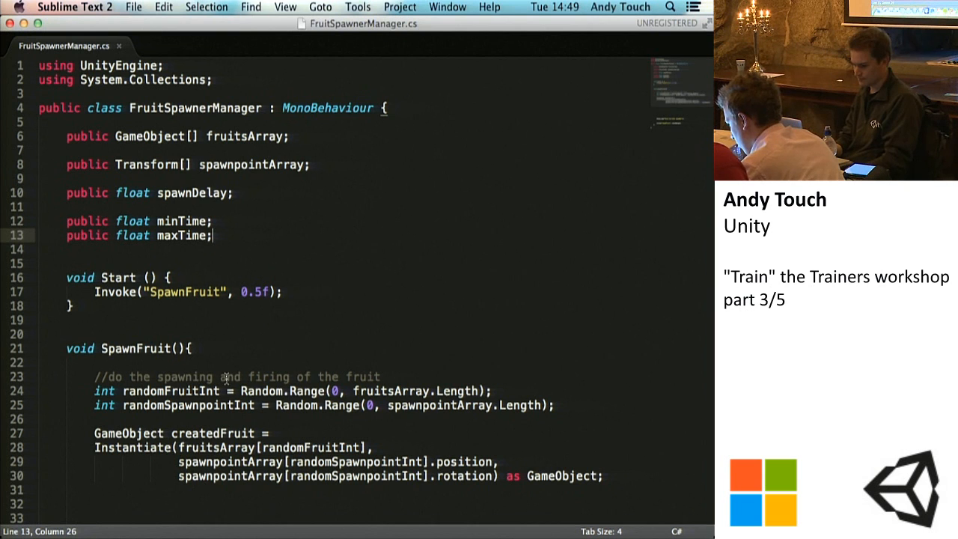
Step: Insert two blank lines between the Debug.Log call and the final Invoke call in SpawnFruit
scroll(291, 411, "down", 1)
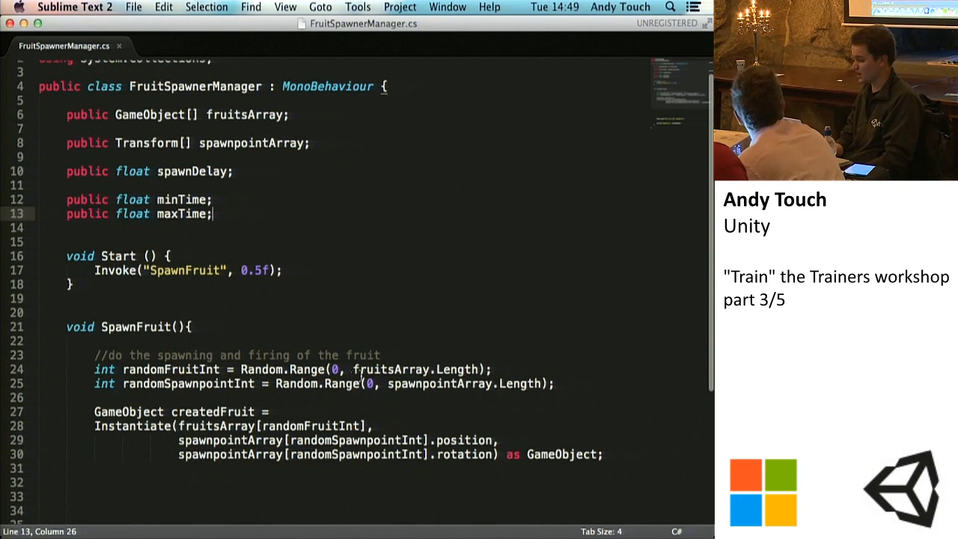
scroll(359, 374, "down", 1)
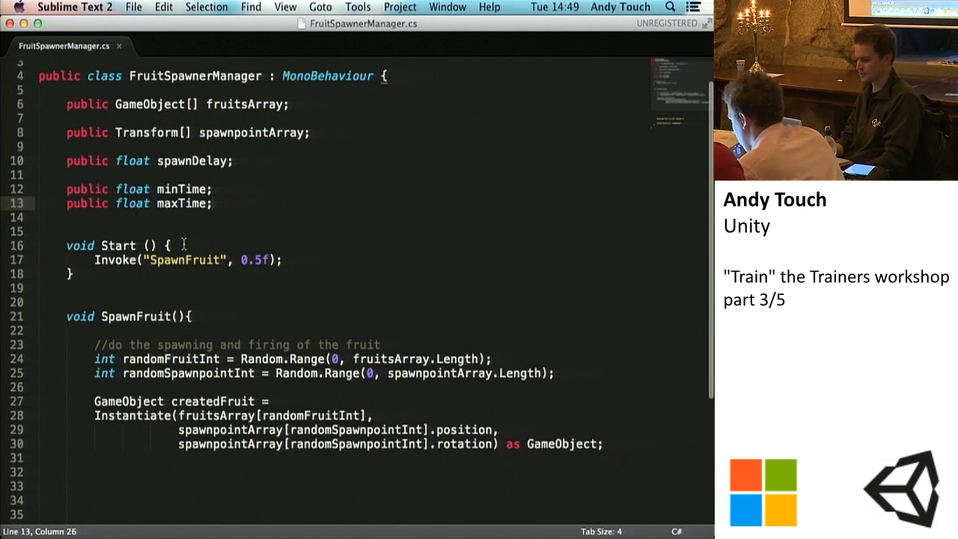
scroll(97, 227, "down", 5)
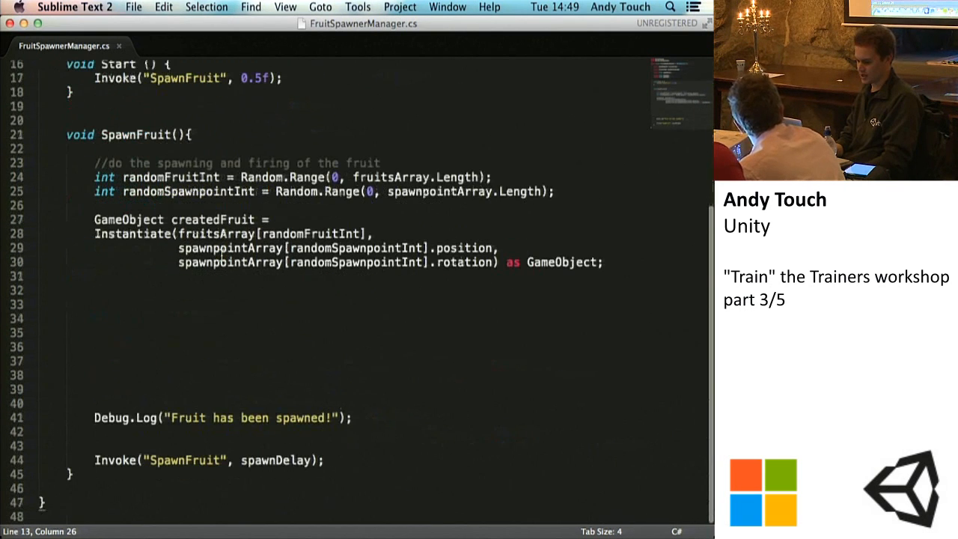
left_click(151, 433)
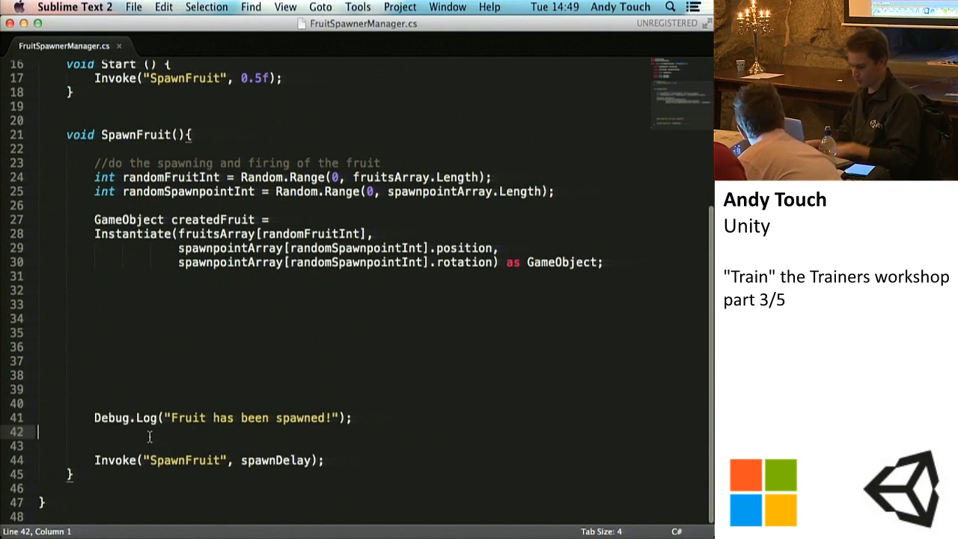
key("Return")
key("Return")
scroll(358, 291, "down", 1)
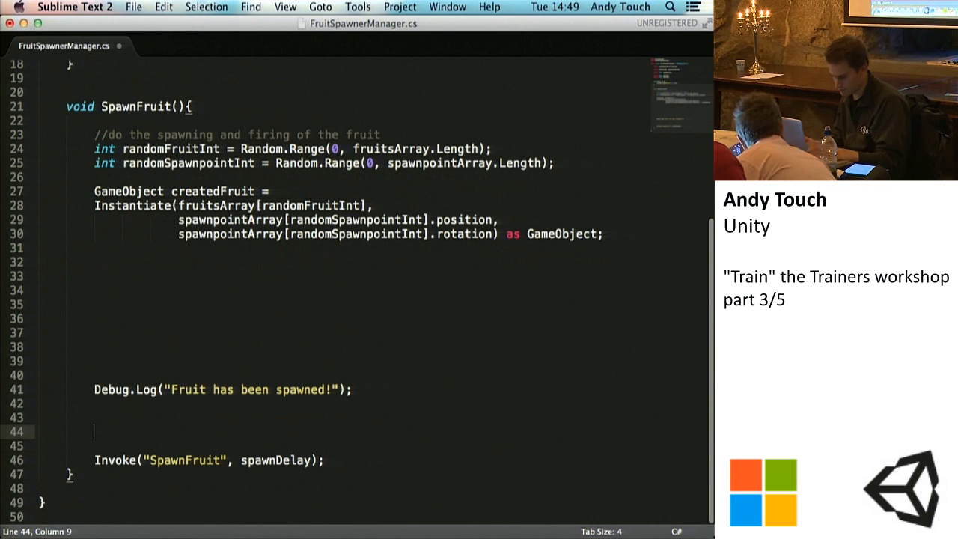
type("int")
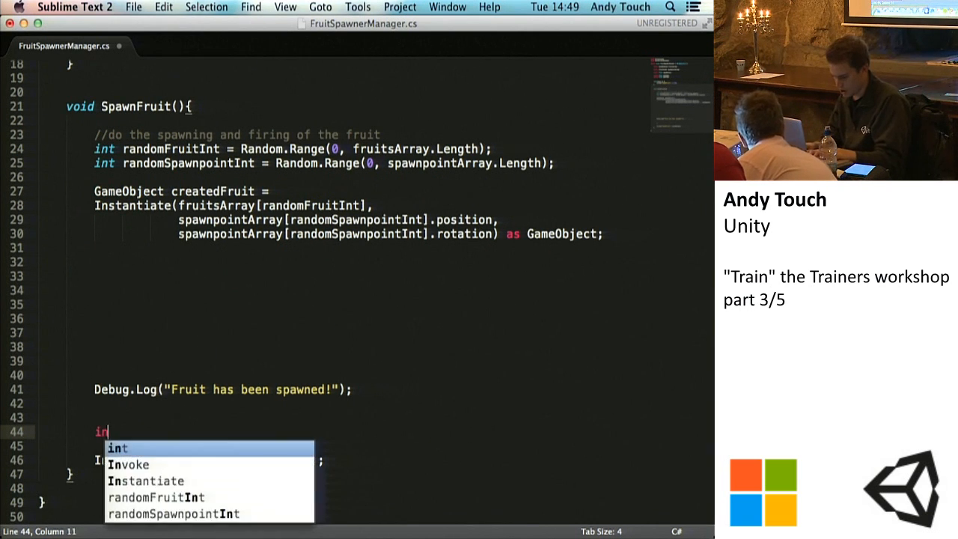
key("BackSpace")
key("BackSpace")
key("BackSpace")
key("BackSpace")
Step: Add spawnDelay = Random.Range(minTime, maxTime); above the final Invoke call in SpawnFruit and save the script
type("spawn")
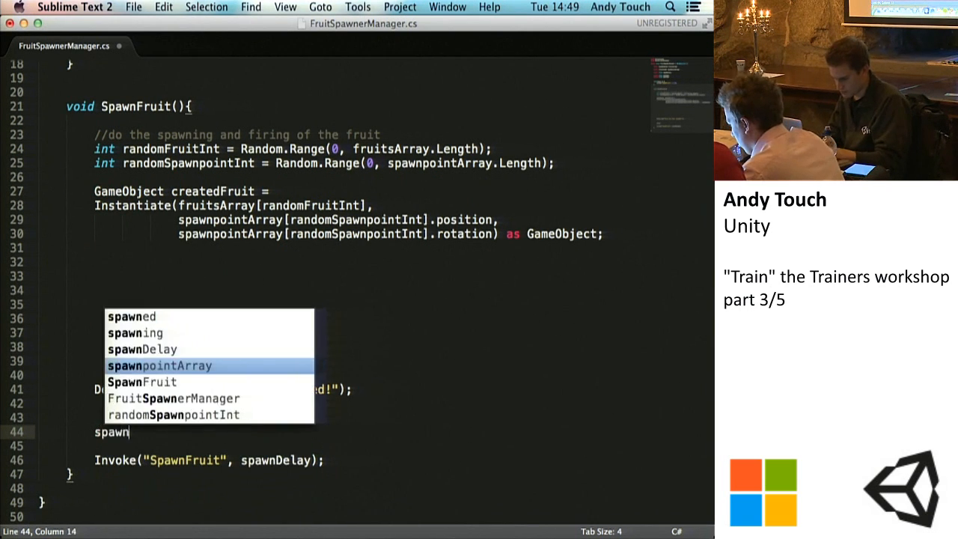
type("Delay = Random.Range(minTime, ")
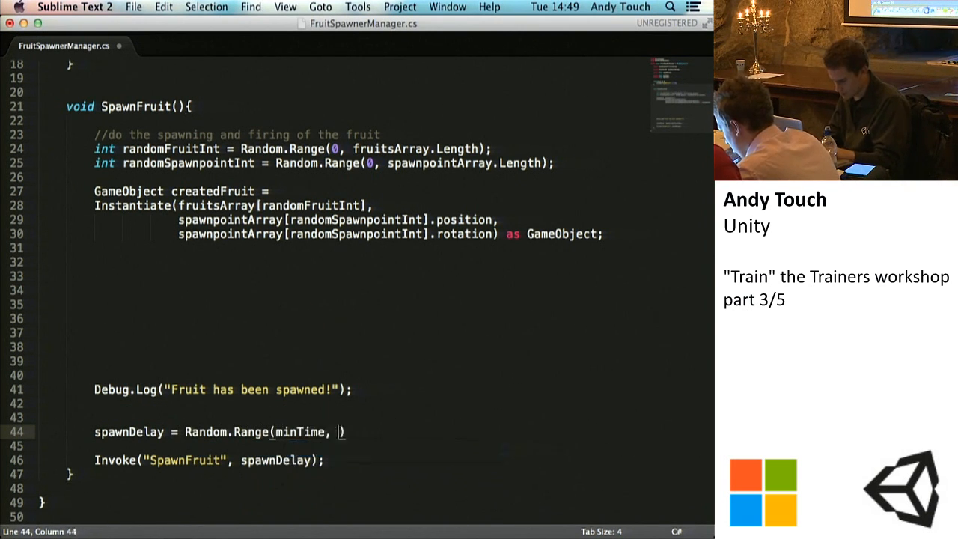
type("maxTime);")
key("super+s")
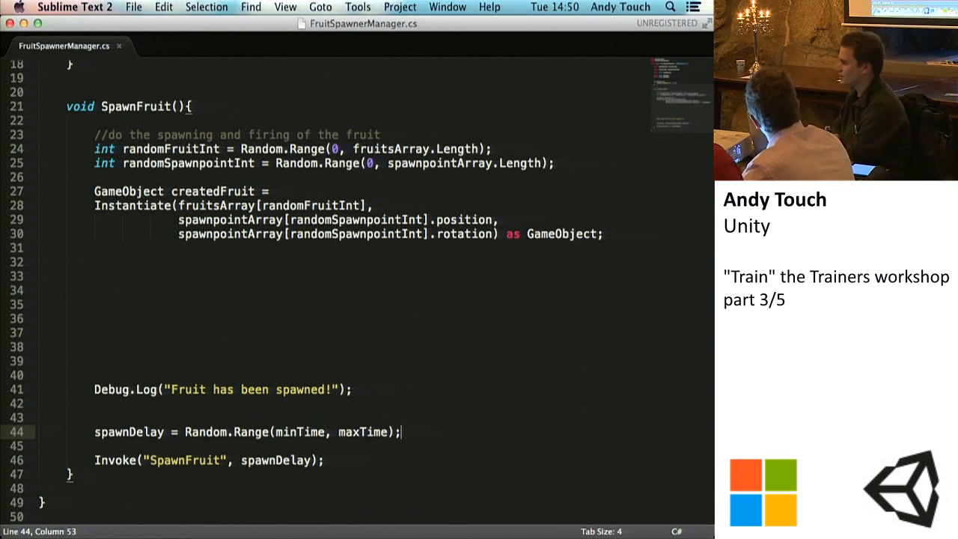
key("super+s")
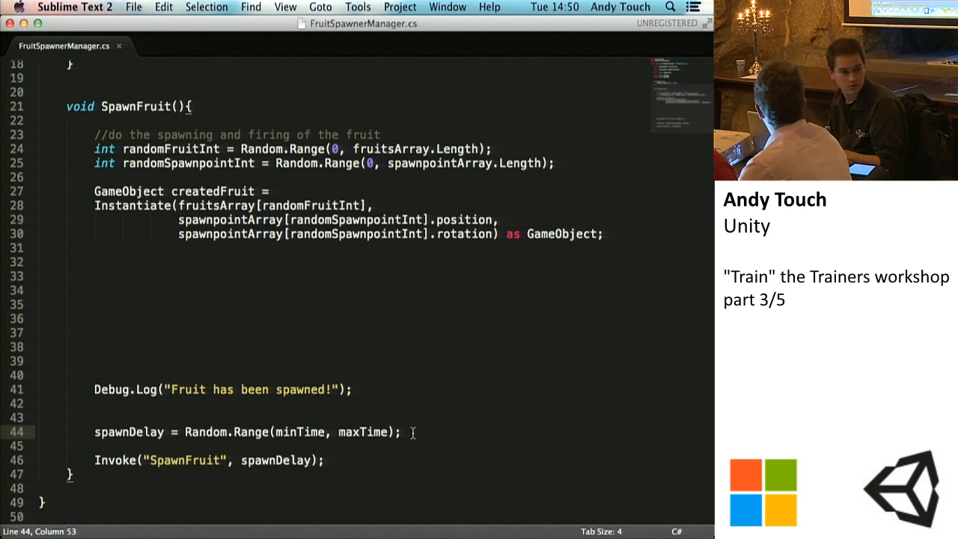
Step: Switch to Unity and set the Manager's Spawn Delay to 0, Min Time to 0.3 and Max Time to 0.7
left_click(481, 535)
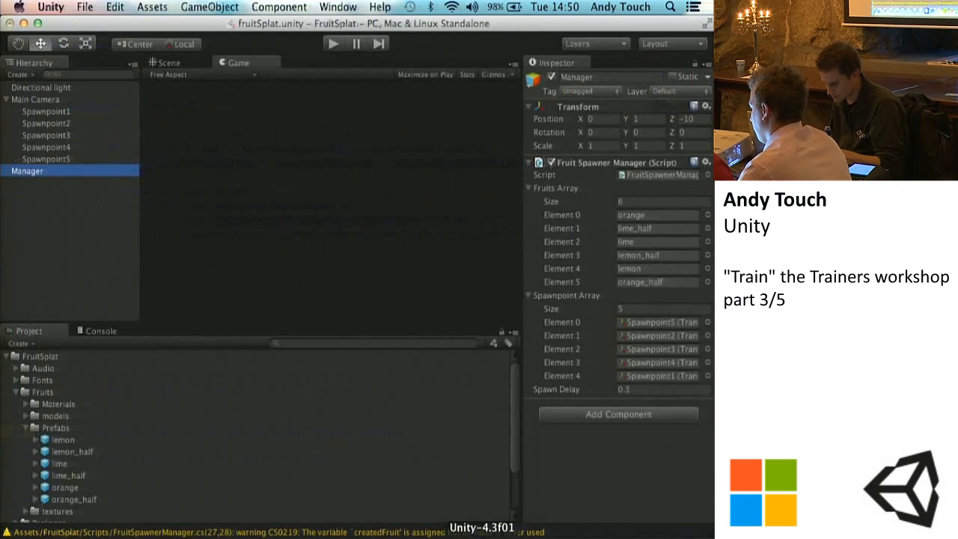
left_click(641, 390)
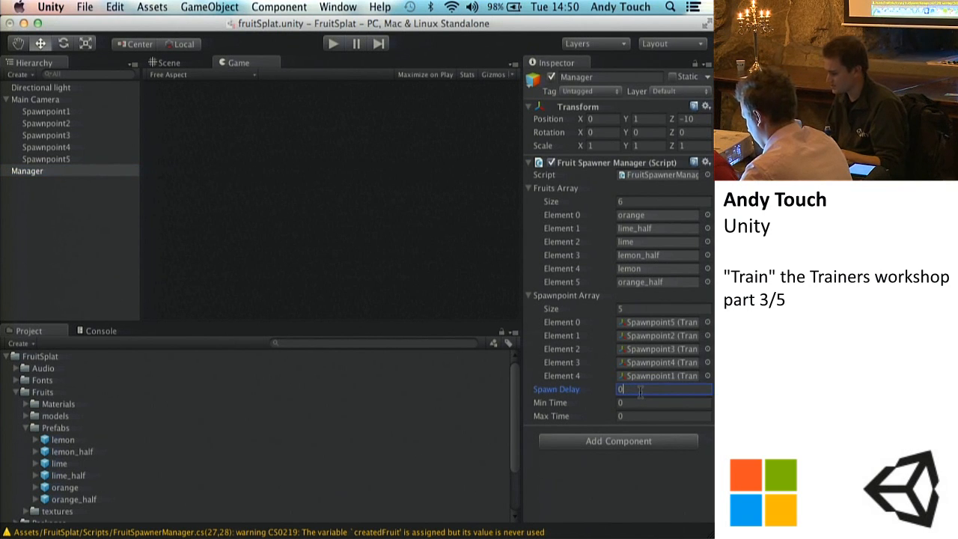
key("Tab")
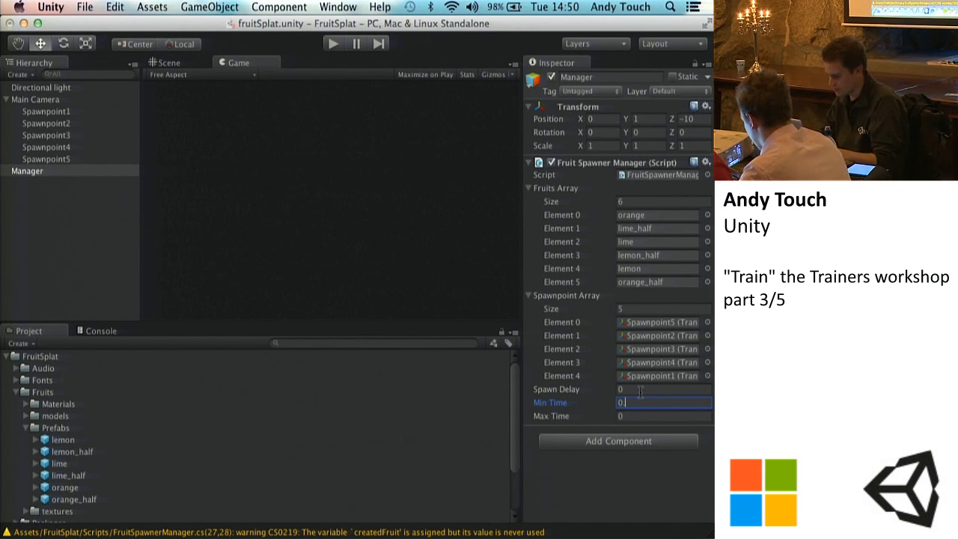
key("Tab")
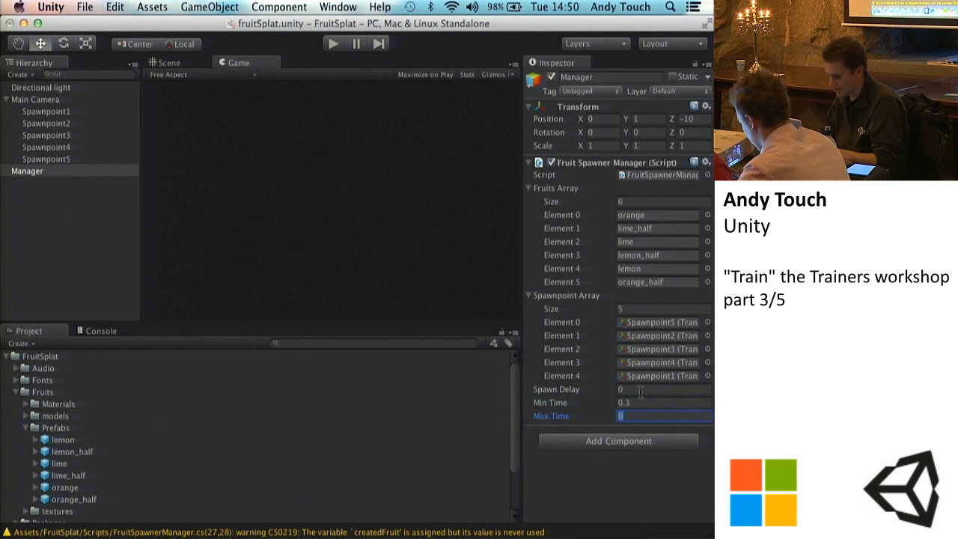
type("0.7")
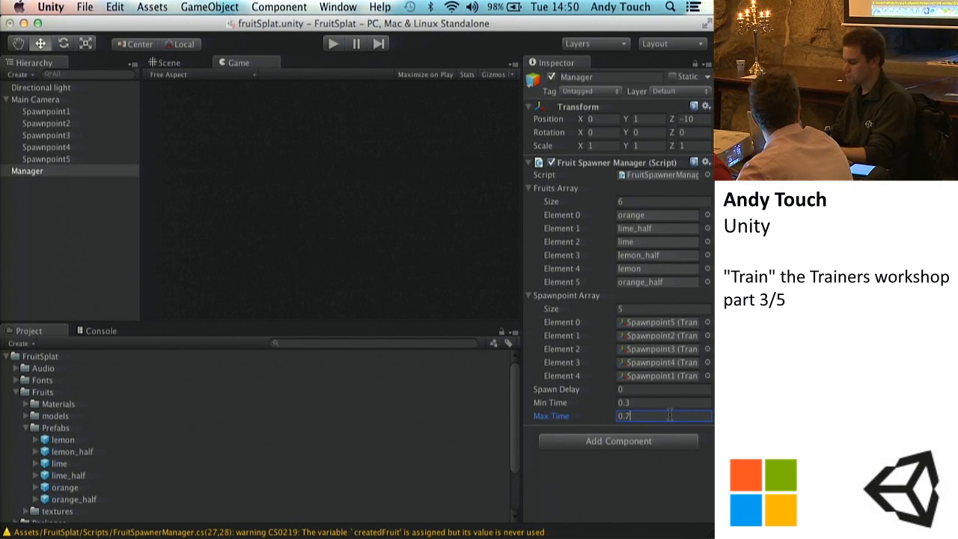
key("BackSpace")
type("1")
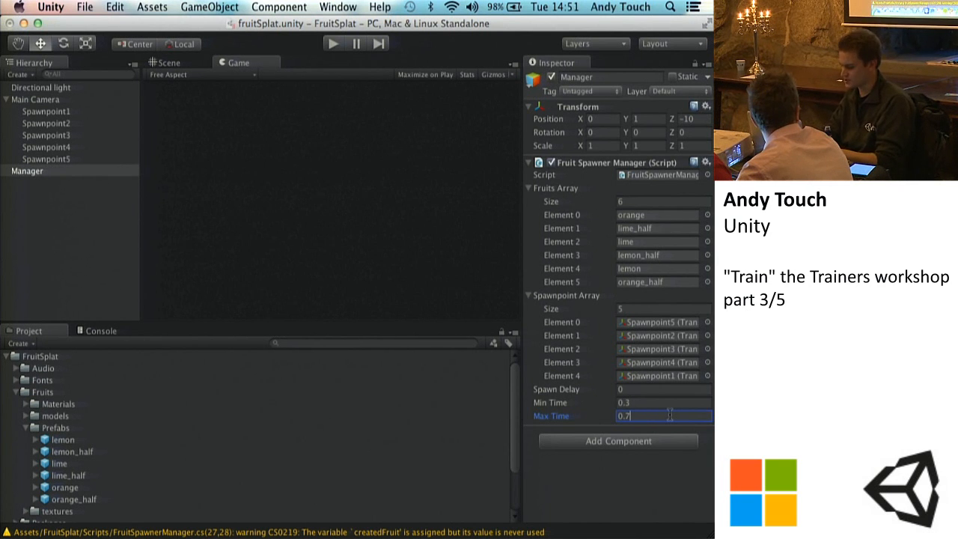
Step: Switch to Sublime Text to review the spawnDelay randomisation in SpawnFruit, and return to Unity
left_click(581, 536)
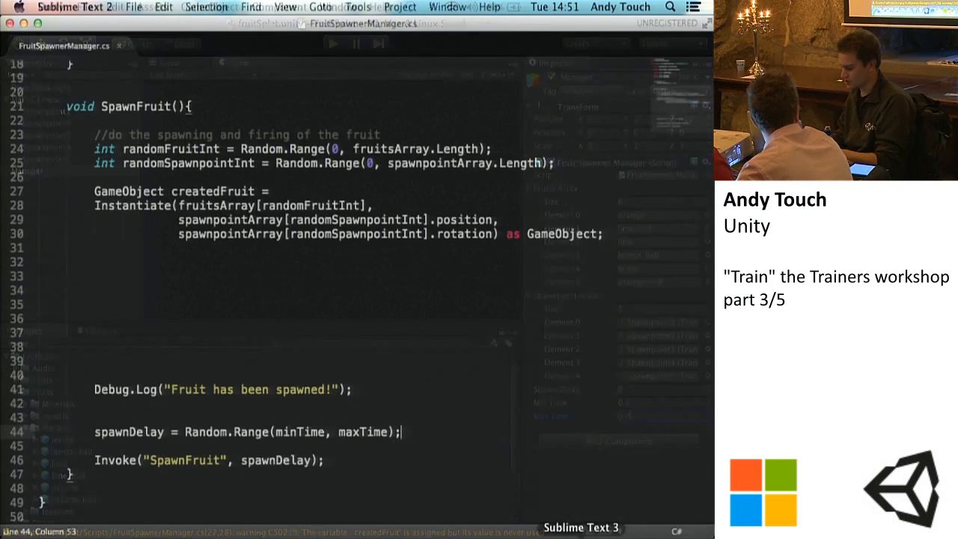
left_click(483, 536)
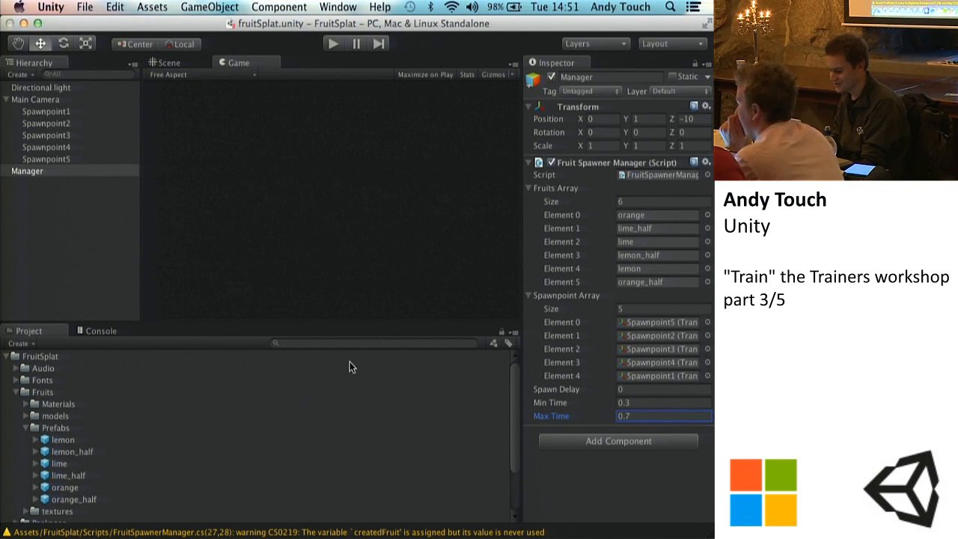
left_click(579, 537)
scroll(379, 372, "up", 1)
scroll(380, 371, "down", 1)
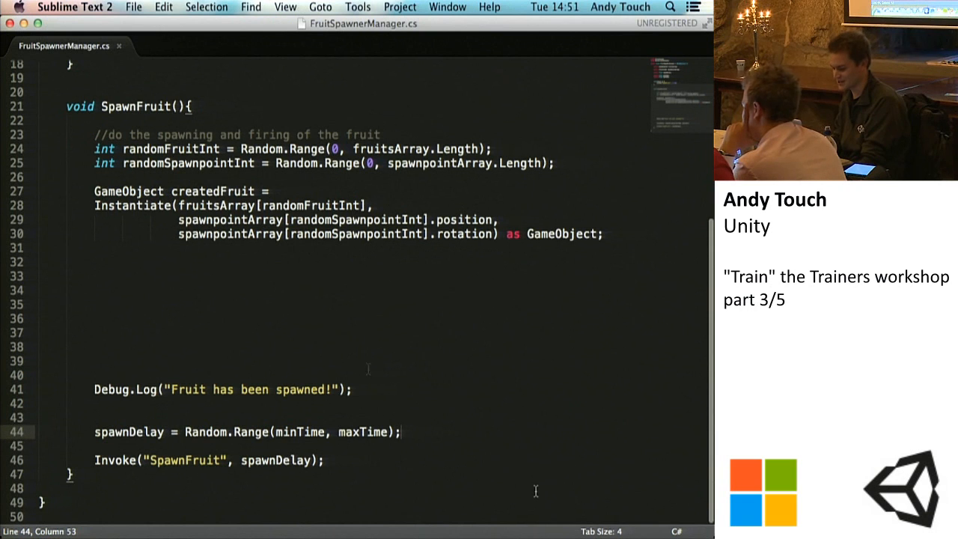
left_click(490, 535)
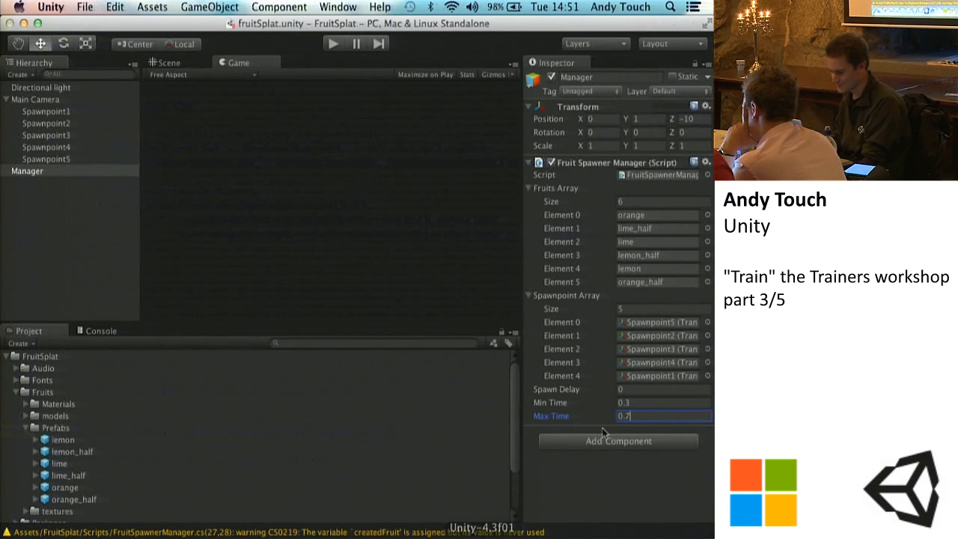
Step: Run the game and observe the randomly timed fruit spawning in the Scene view, and stop playback
left_click(176, 63)
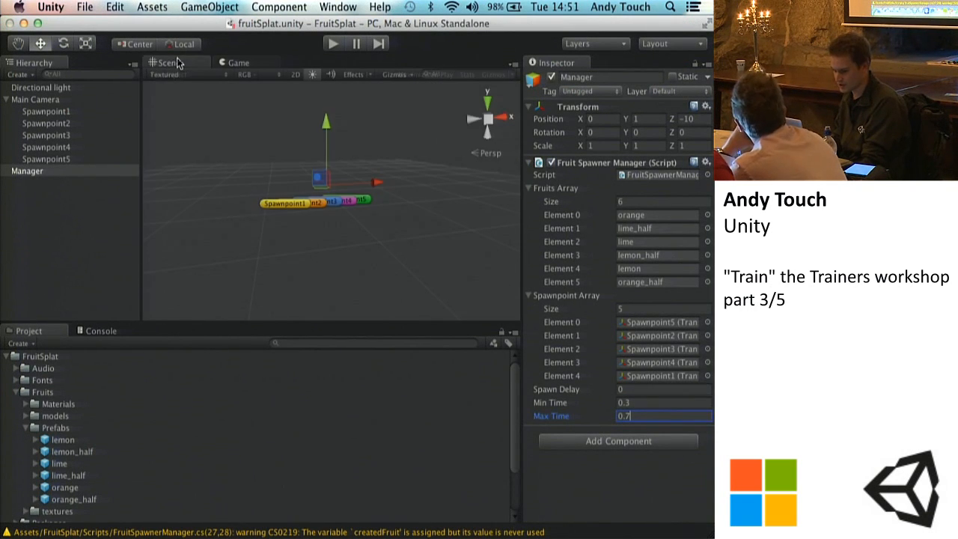
key("super+p")
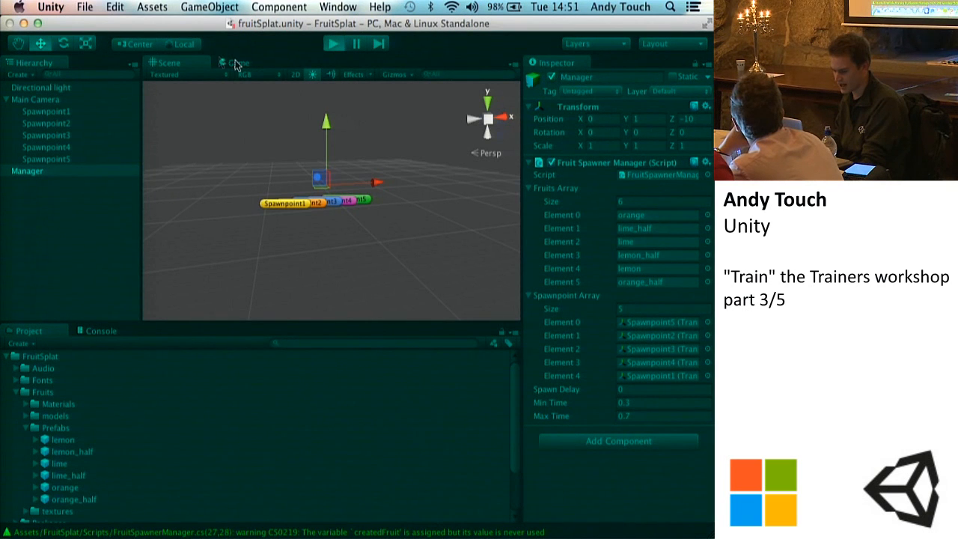
left_click(235, 63)
left_click(161, 61)
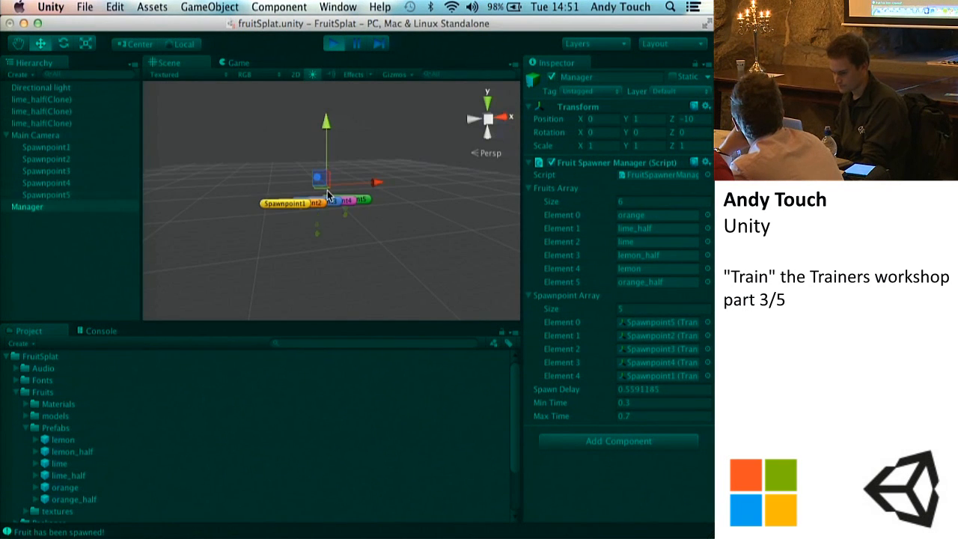
scroll(327, 196, "up", 5)
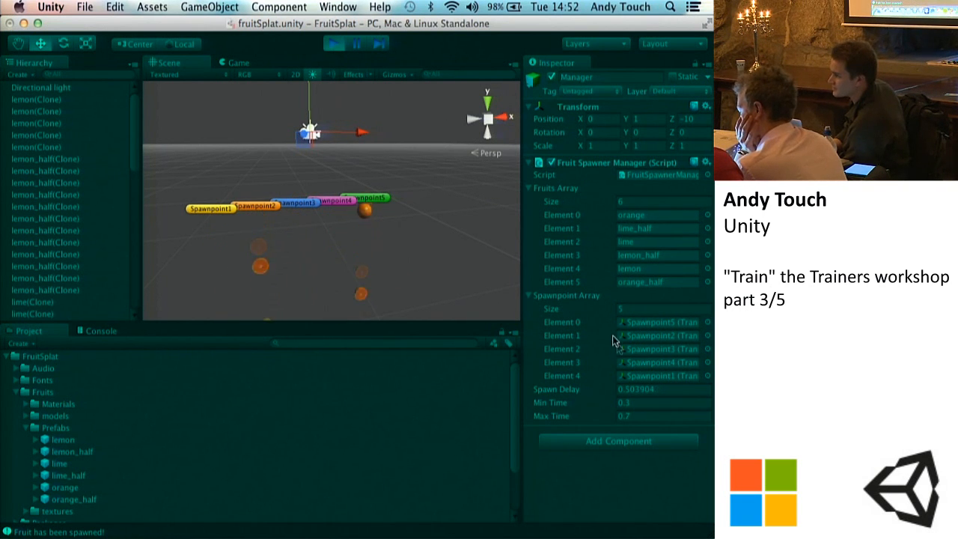
left_click(333, 44)
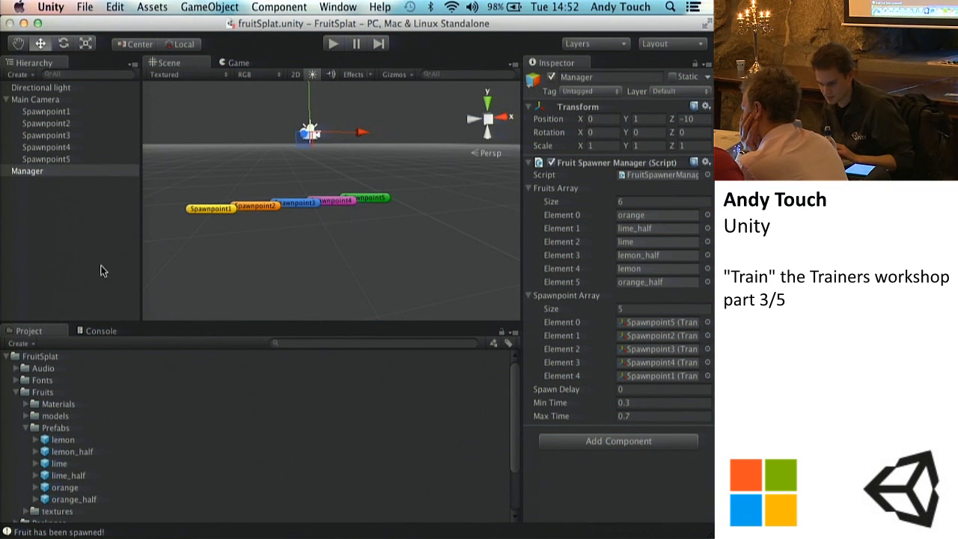
Step: Collapse the Main Camera hierarchy and create a C# script named FruitBehaviour in the Scripts folder
left_click(6, 100)
left_click(64, 233)
scroll(72, 430, "down", 3)
left_click(32, 470)
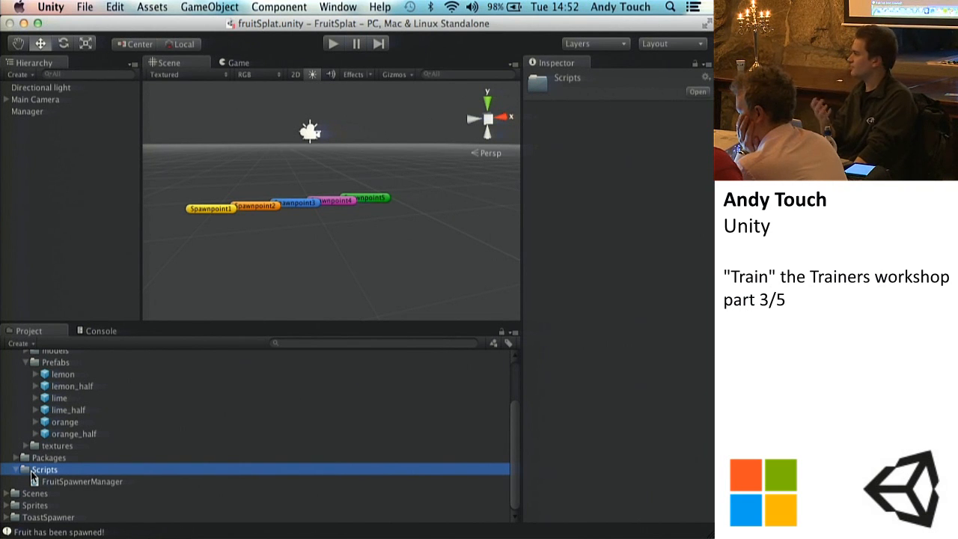
left_click(16, 343)
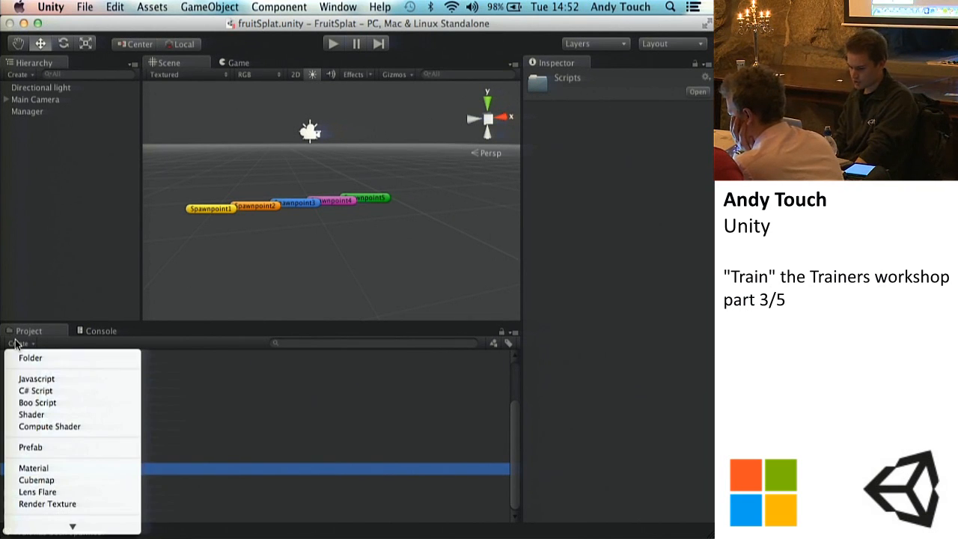
left_click(35, 390)
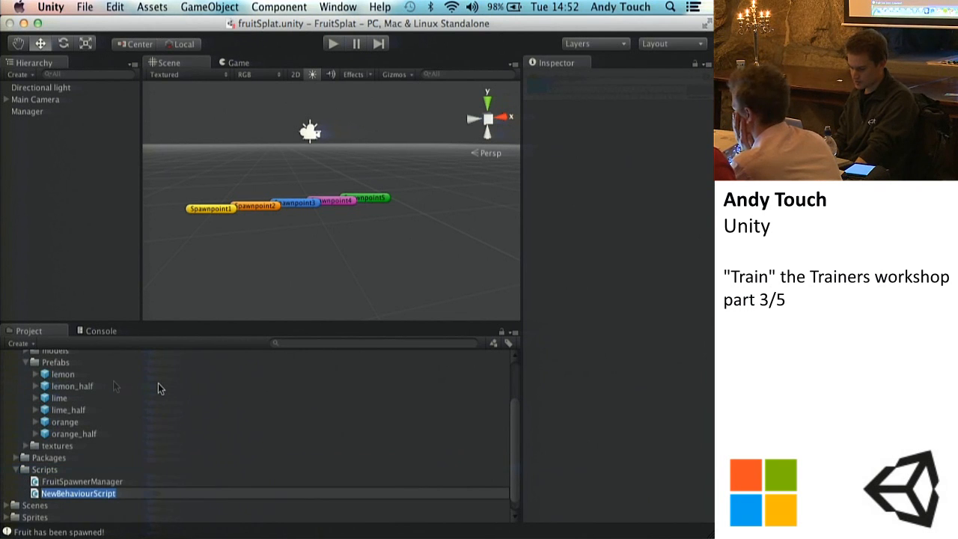
type("Fru")
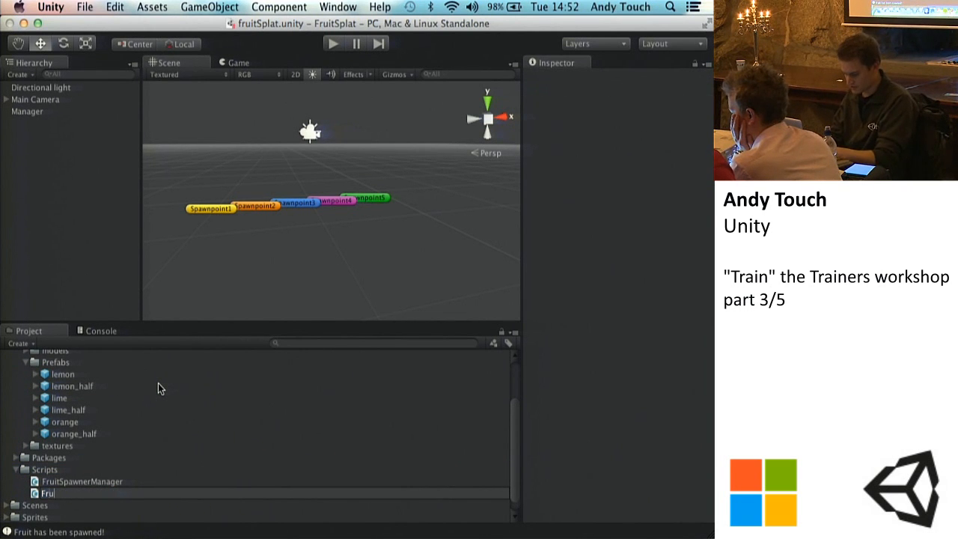
type("itBehaviour")
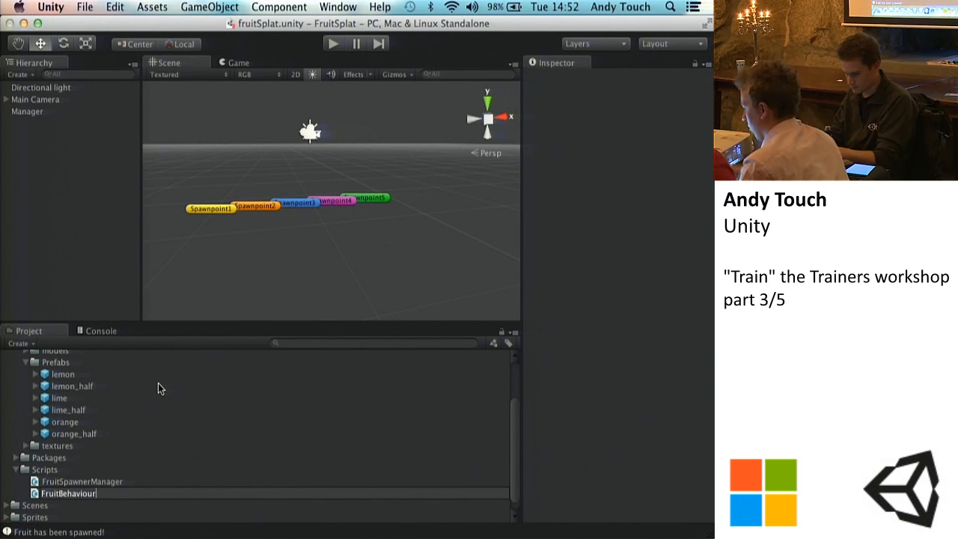
key("Return")
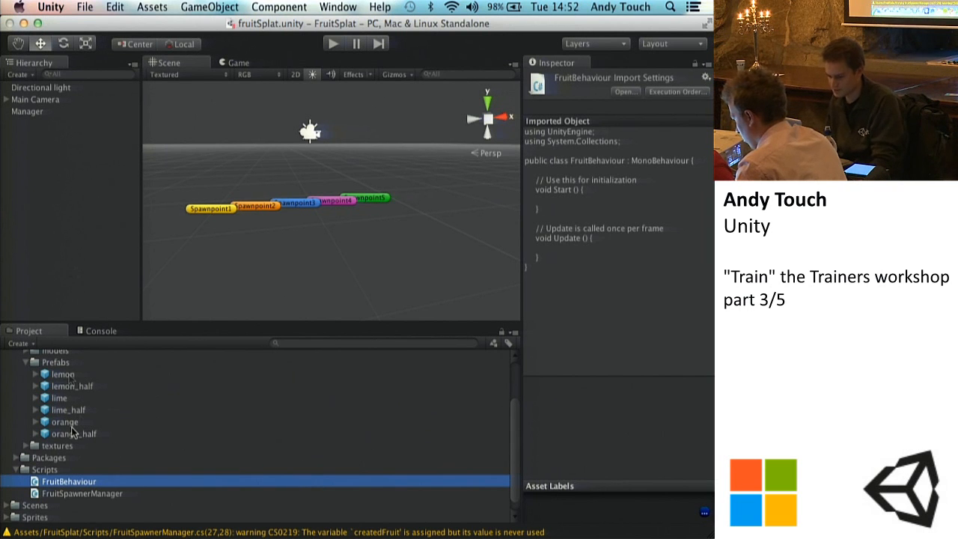
Step: Examine the lemon prefab's collider, animator and Rigidbody components
left_click(60, 376)
scroll(531, 273, "down", 10)
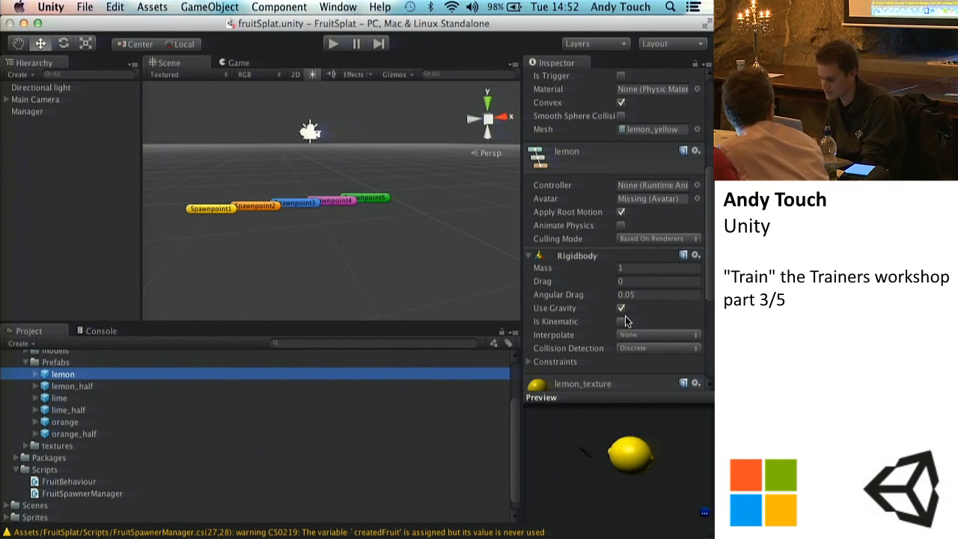
scroll(171, 449, "down", 1)
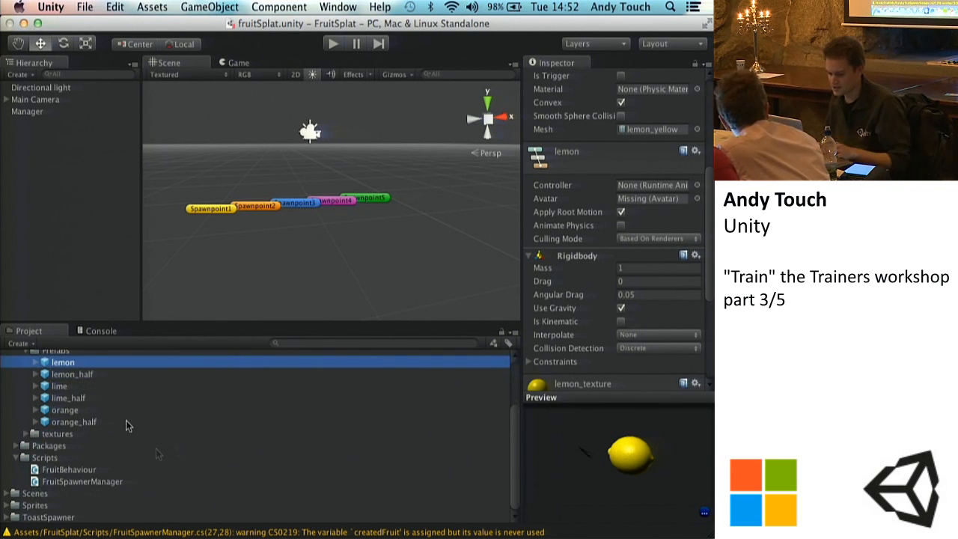
scroll(126, 419, "up", 3)
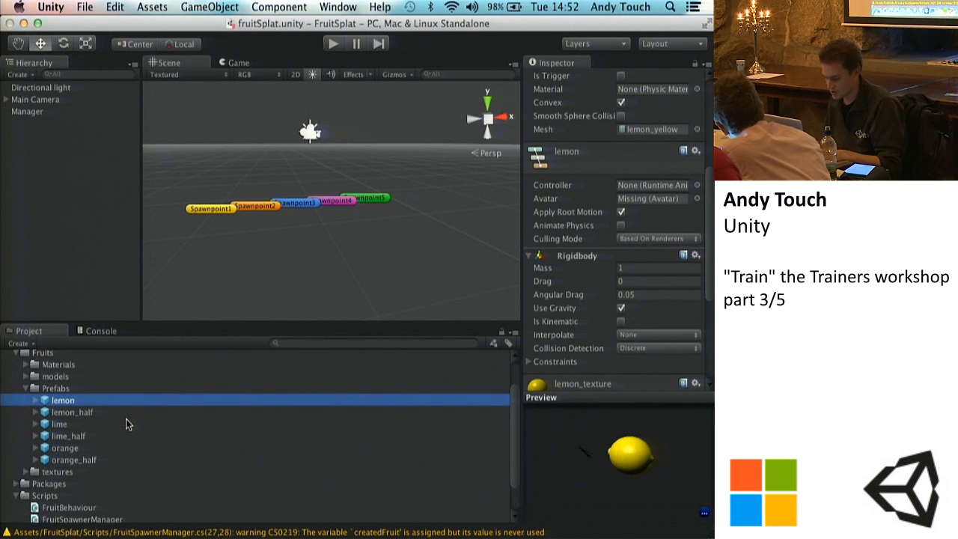
scroll(89, 470, "down", 1)
Step: Attach the FruitBehaviour script individually to the fruit prefabs in the Prefabs folder
left_click(70, 492)
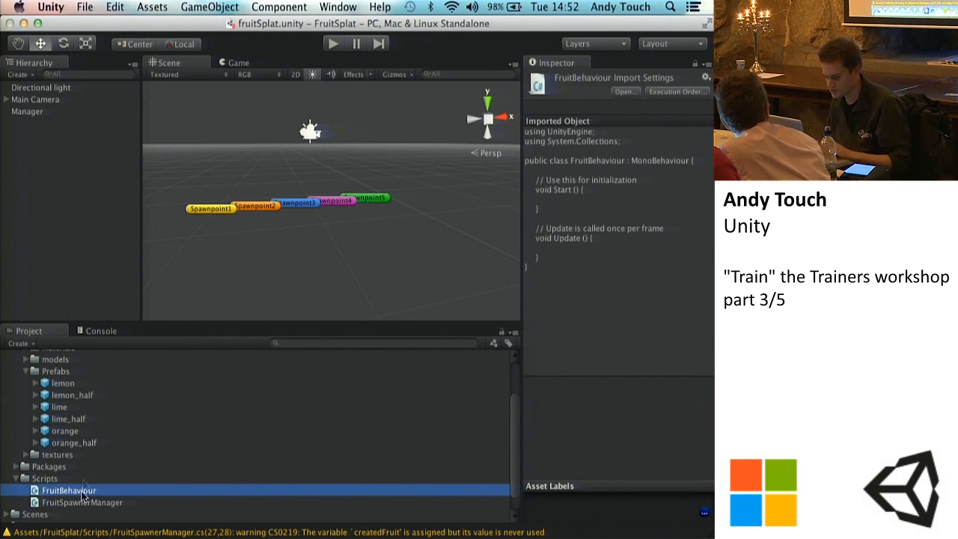
left_click_drag(81, 491, 68, 383)
left_click_drag(68, 487, 67, 395)
left_click_drag(65, 496, 56, 410)
left_click_drag(88, 491, 72, 423)
left_click_drag(77, 490, 67, 451)
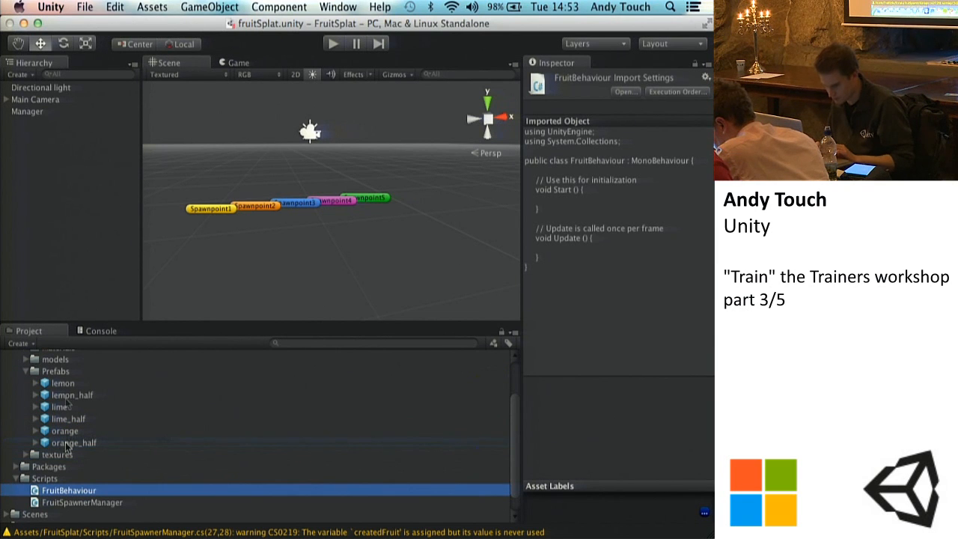
Step: Select all six fruit prefabs and try to add another Fruit Behaviour script component to them together
left_click(63, 384)
left_click(71, 443, "shift")
scroll(594, 356, "down", 5)
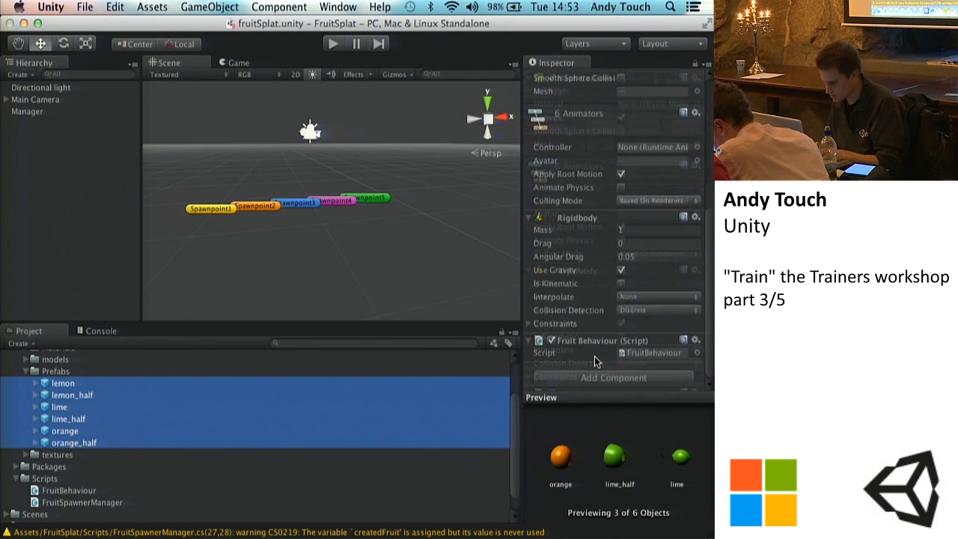
left_click(646, 378)
left_click(591, 307)
left_click(597, 188)
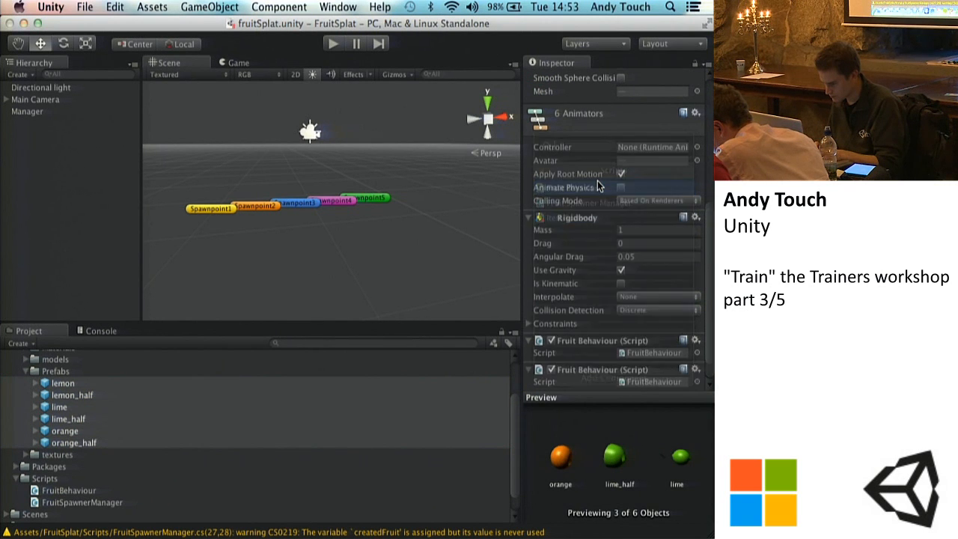
Step: Select the prefabs from lemon to orange_half and remove their Fruit Behaviour component
left_click(165, 490)
left_click(65, 385, "super")
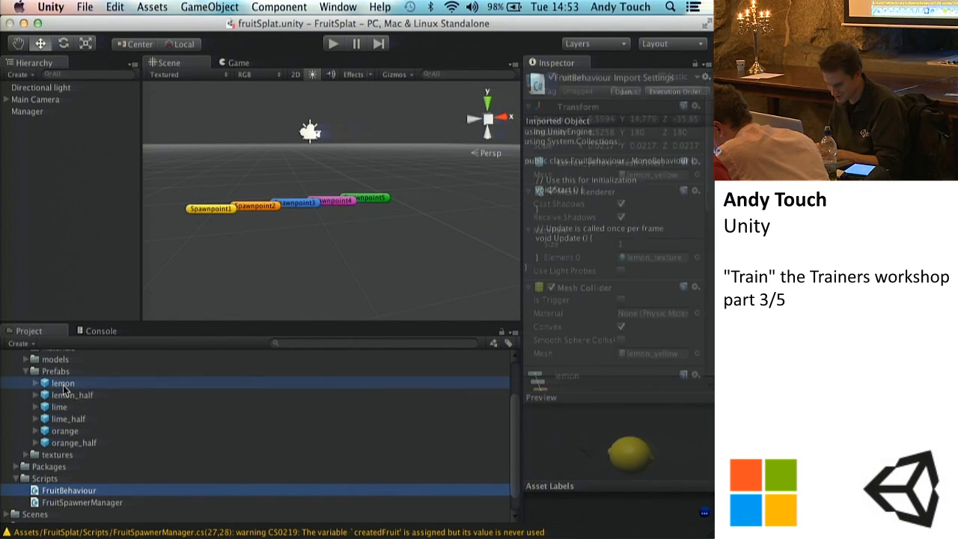
left_click(75, 442, "shift")
scroll(586, 341, "down", 5)
scroll(640, 307, "down", 3)
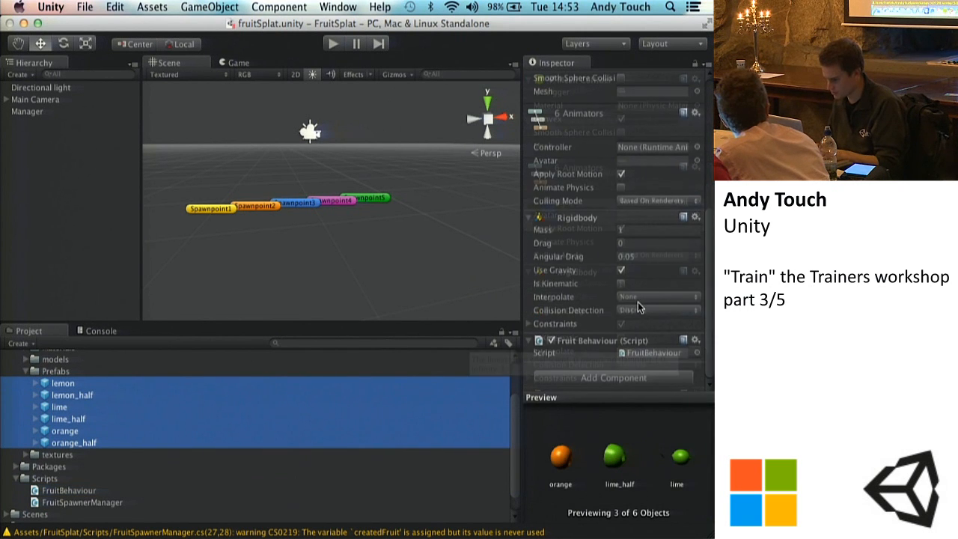
left_click(696, 340)
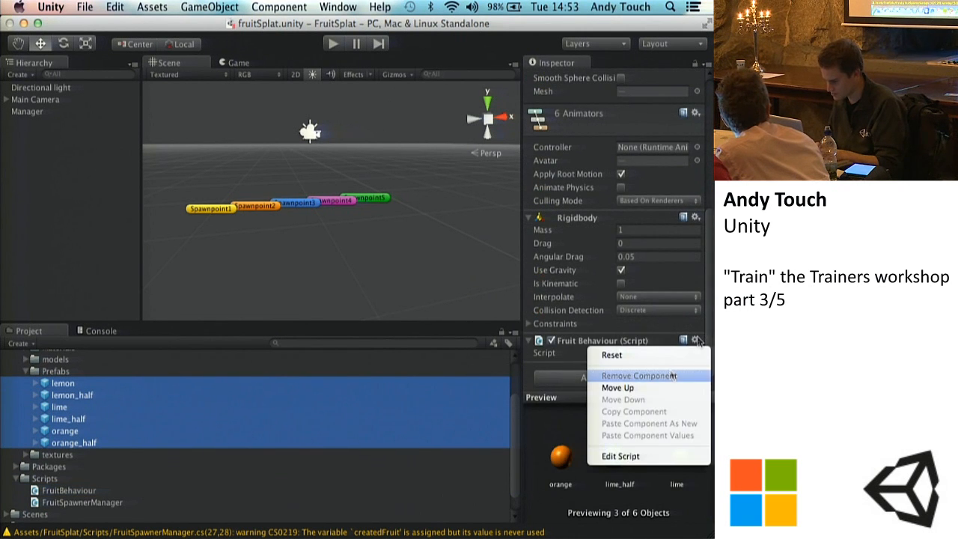
left_click(673, 376)
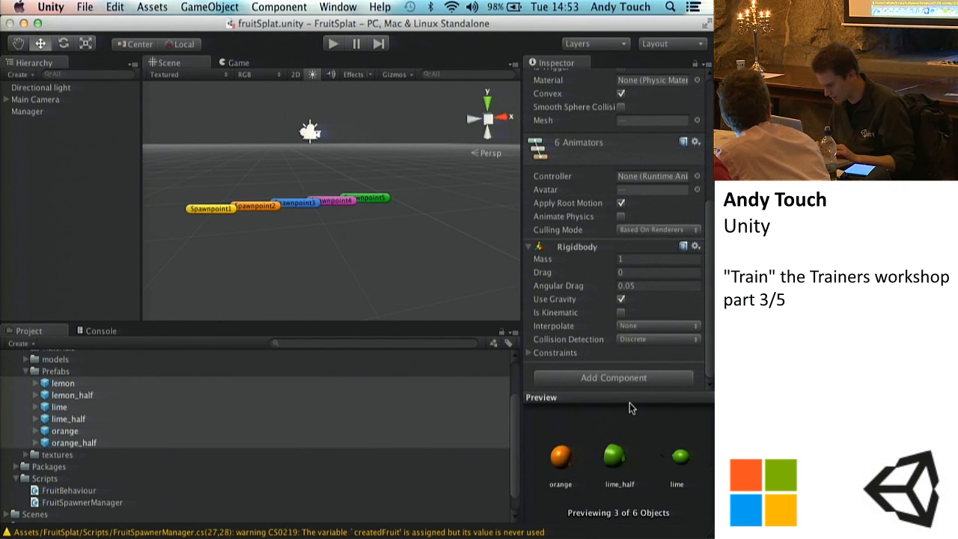
Step: Add the Fruit Behaviour script component to all six selected fruit prefabs at once
left_click_drag(629, 403, 593, 413)
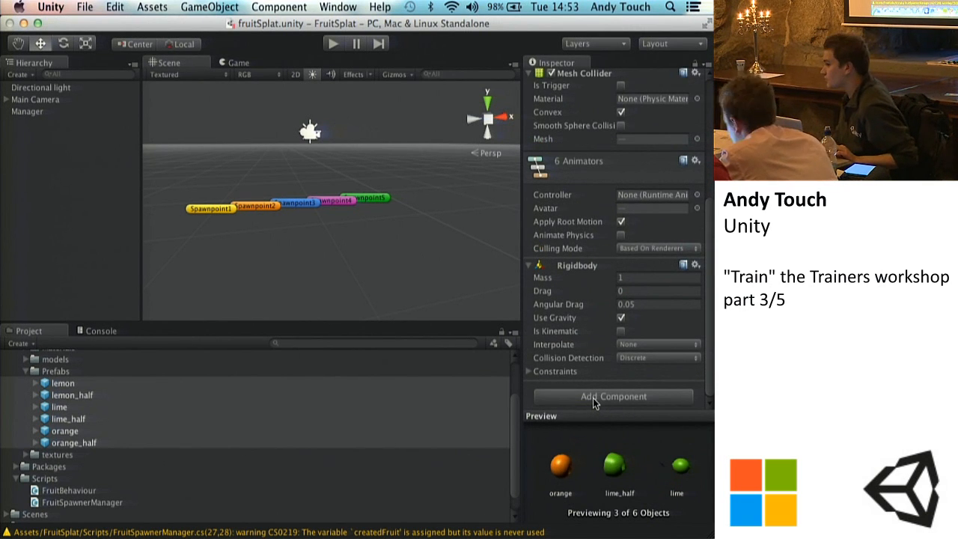
left_click(592, 397)
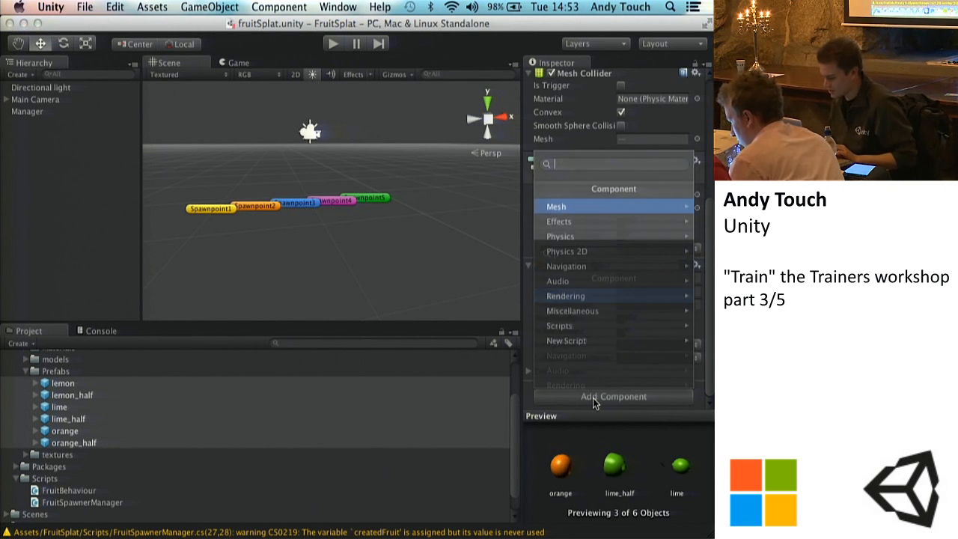
left_click(568, 326)
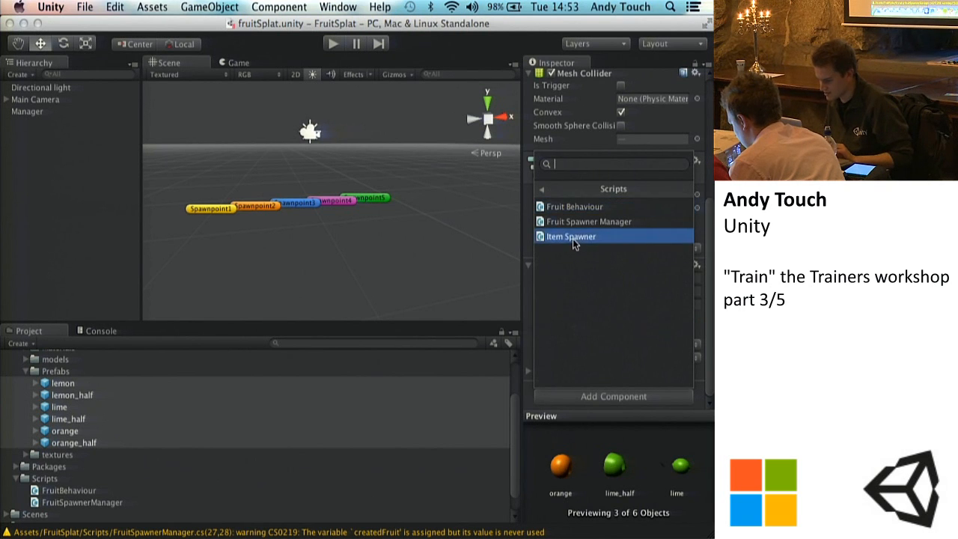
left_click(554, 207)
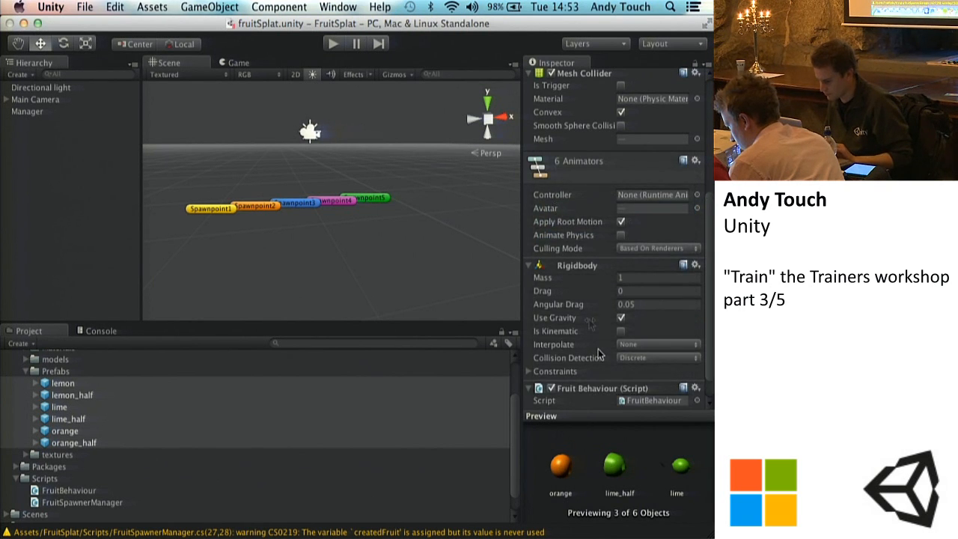
scroll(598, 349, "down", 2)
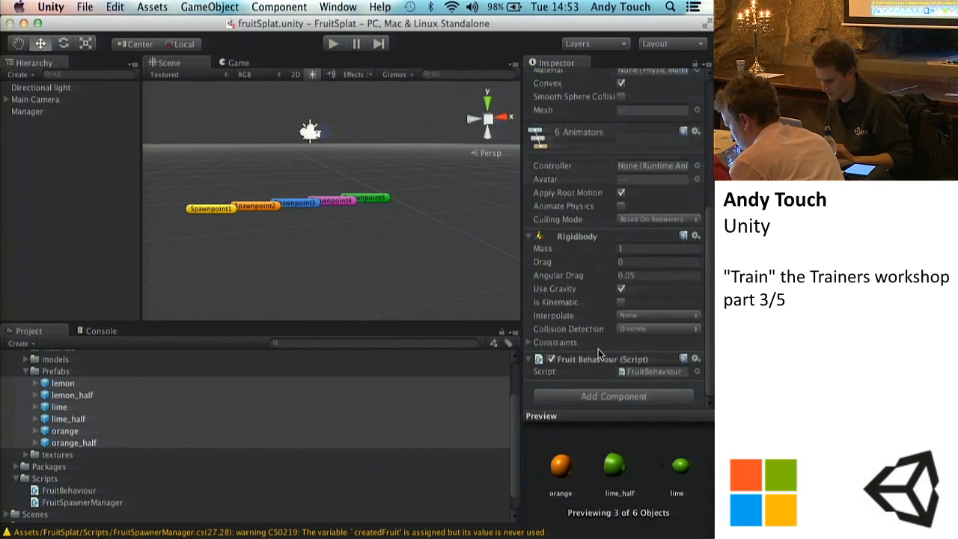
Step: Check the fruit prefabs one by one for the Fruit Behaviour script component
left_click(101, 463)
left_click(76, 443)
key("Up")
scroll(631, 296, "down", 10)
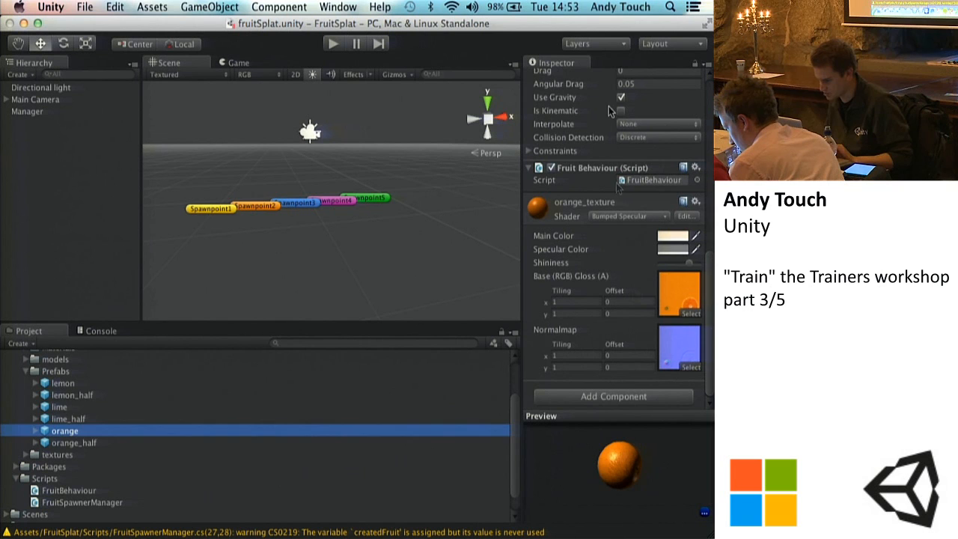
key("Up")
key("Up")
key("Up")
key("Up")
key("Down")
key("Down")
key("Down")
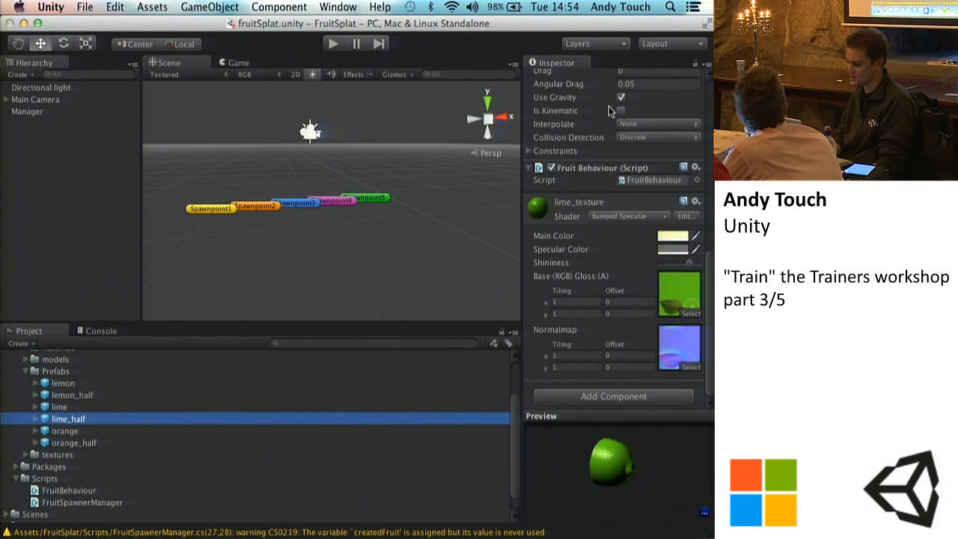
Step: Review the FruitBehaviour script and the fruit prefabs it is attached to, ending with the script selected
left_click(72, 494)
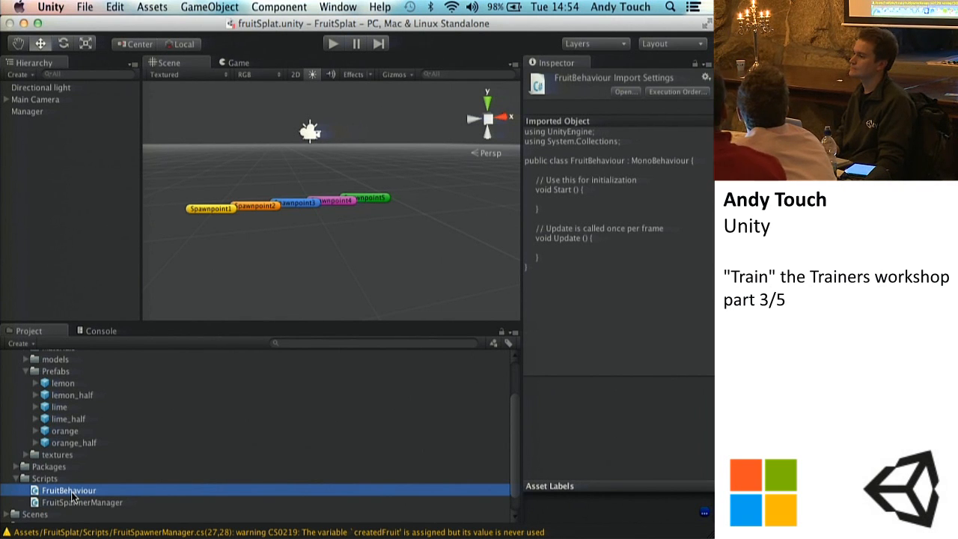
left_click(63, 383)
left_click(64, 454)
left_click(66, 443)
left_click(75, 490)
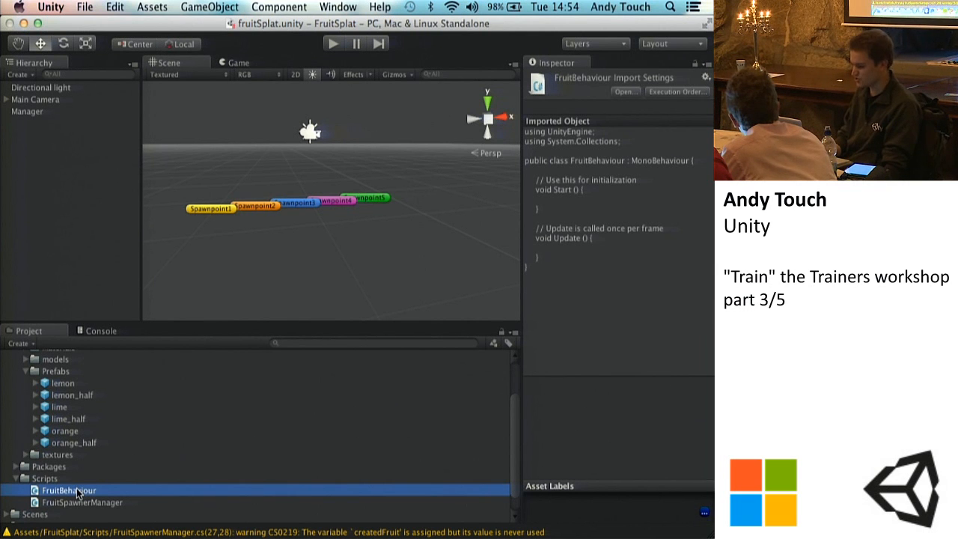
Step: Open the FruitBehaviour script in Sublime Text, declare private float upForce = 650; at the top of the class and save
double_click(63, 492)
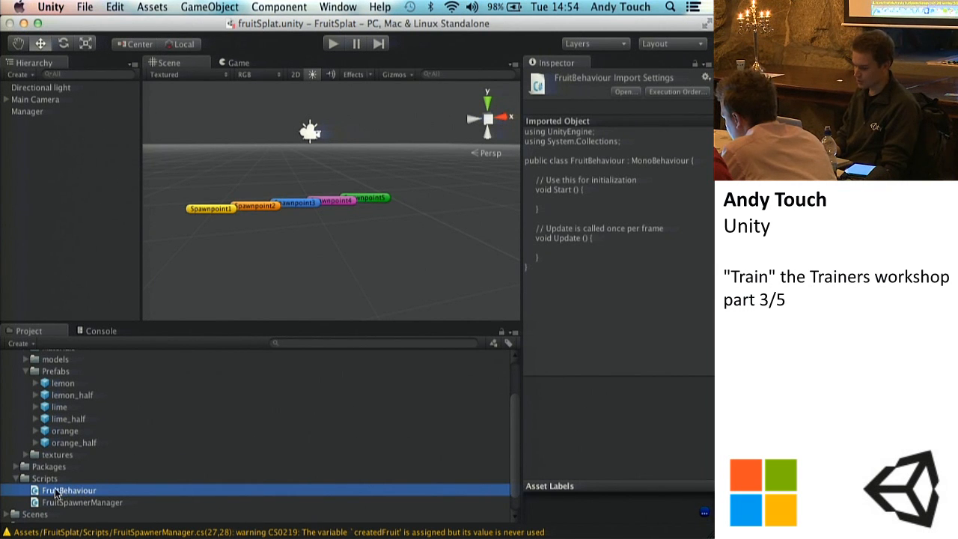
left_click(71, 249)
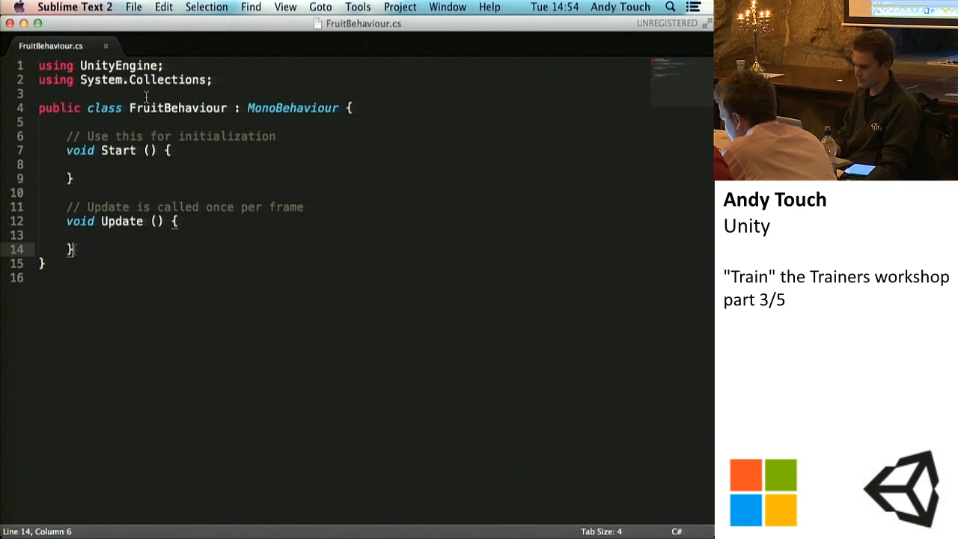
left_click(234, 122)
key("Return")
key("Return")
key("Up")
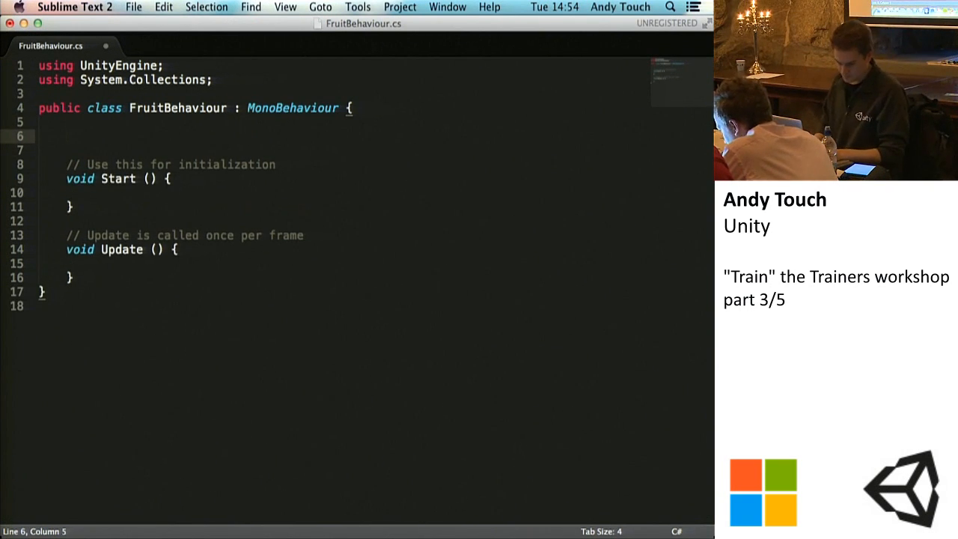
key("super+s")
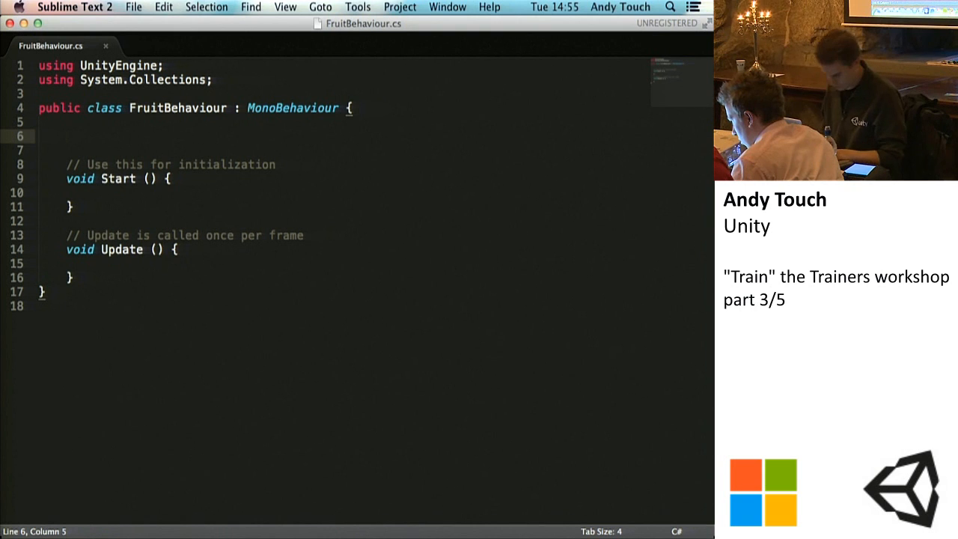
type("private float")
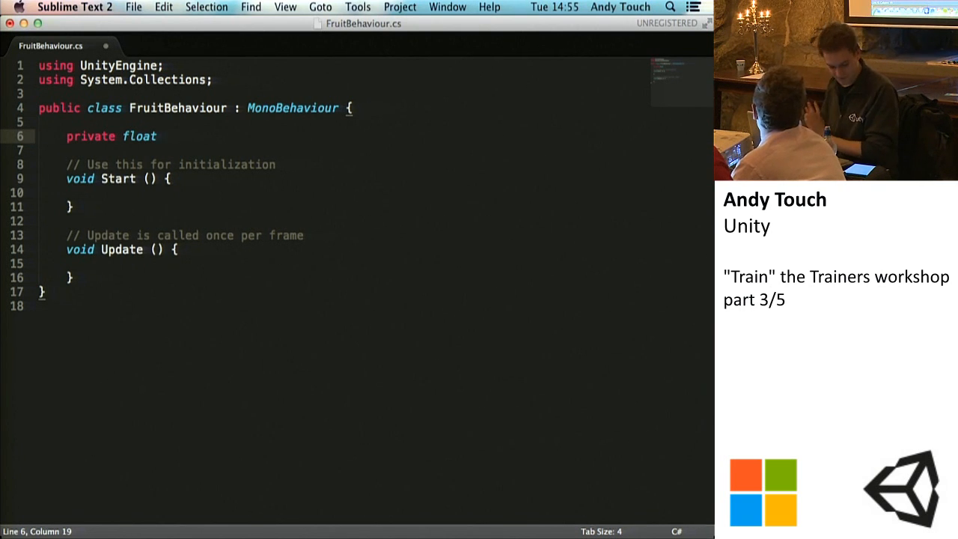
type("upForce")
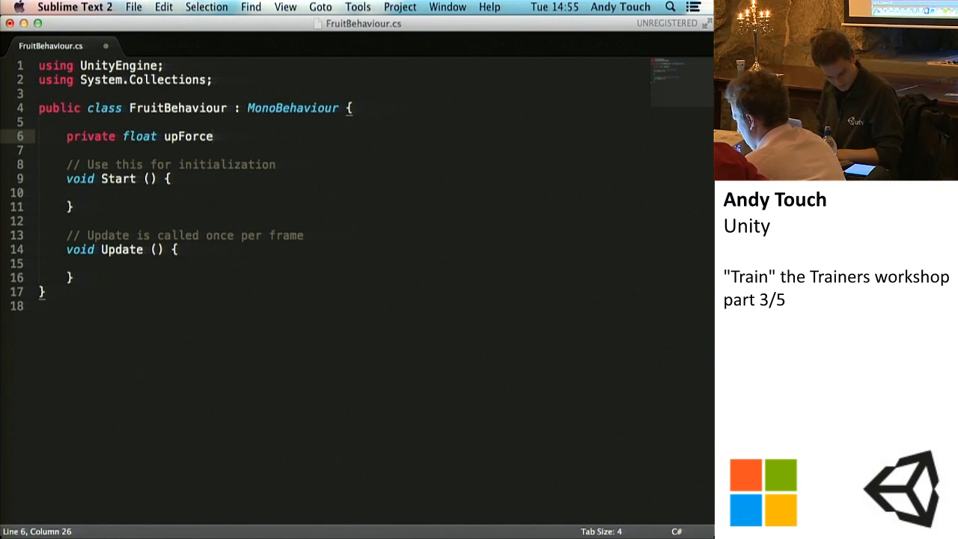
type(" = 650;")
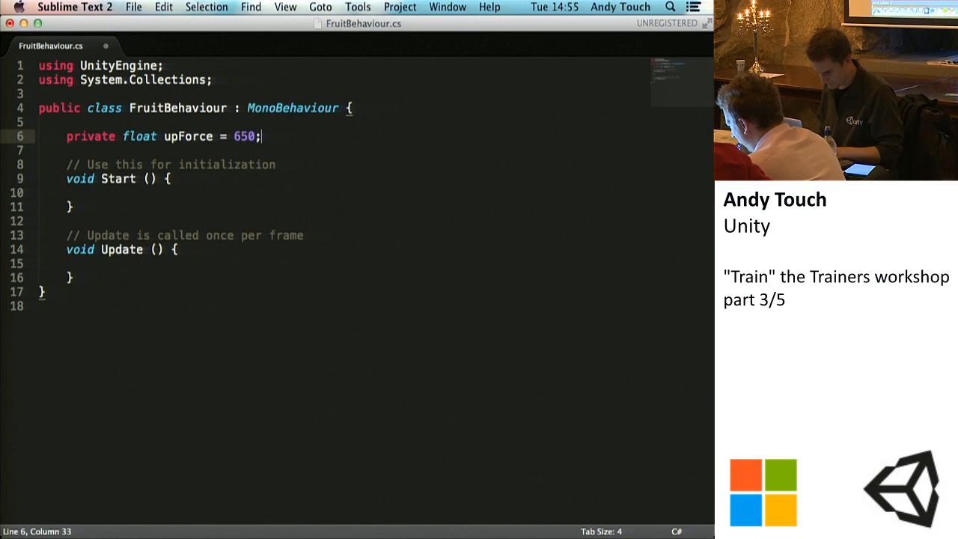
key("super+s")
Step: Declare private float sidewaysForce = 200; below the upForce variable and save the script
key("Return")
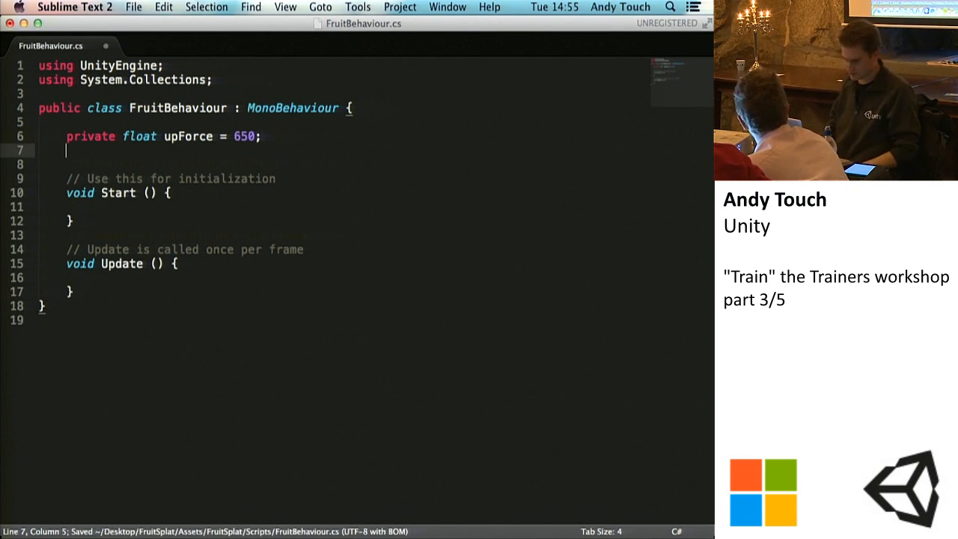
type("private f")
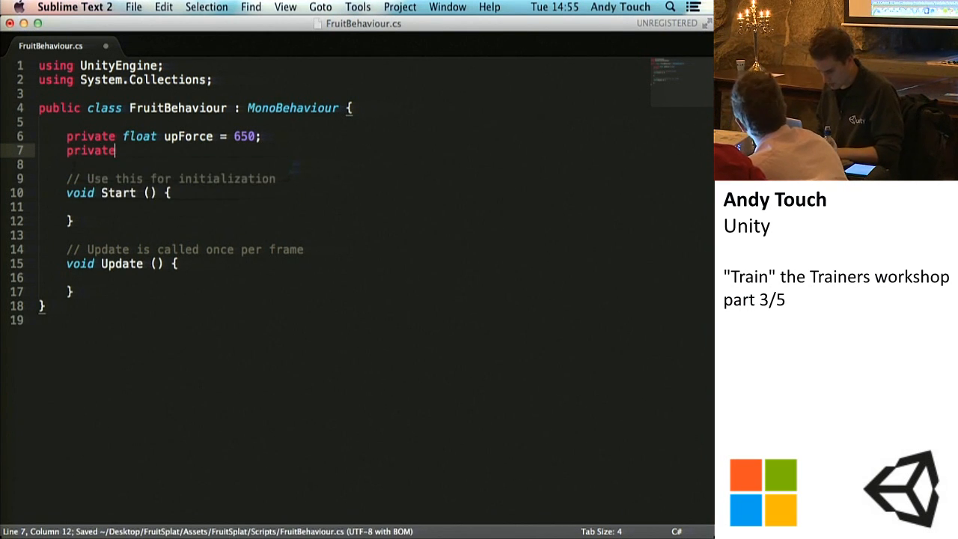
key("BackSpace")
key("BackSpace")
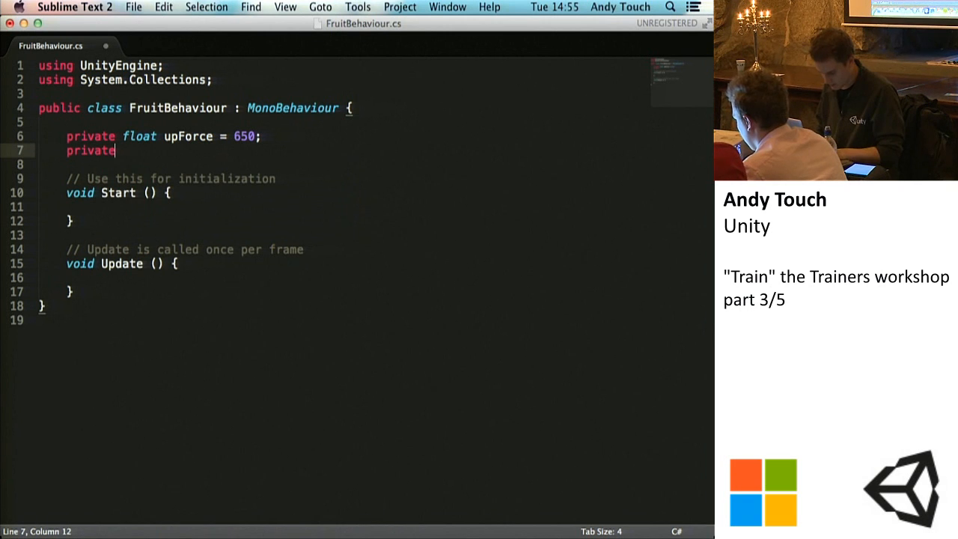
type("float sidewaysFor")
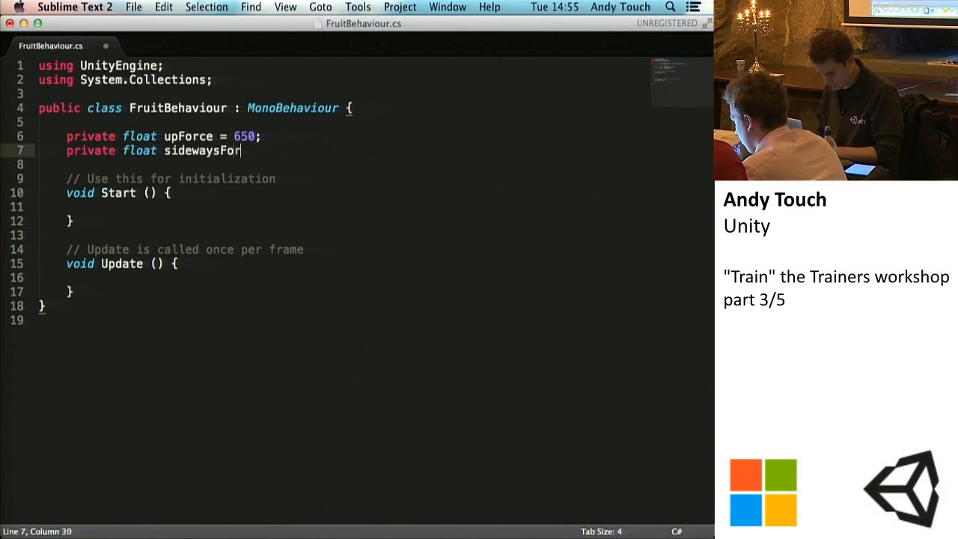
type("ce = ")
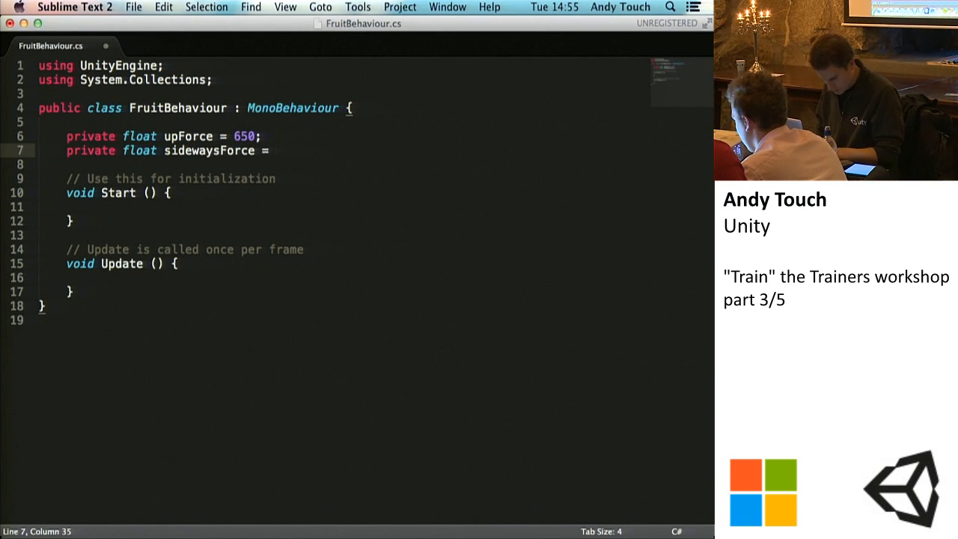
type("200;")
key("super+s")
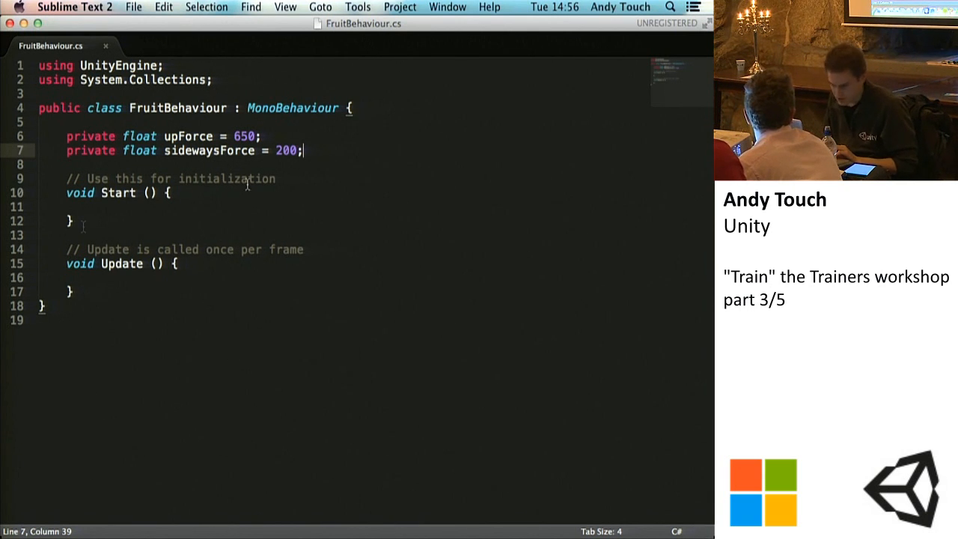
Step: Delete the "Use this for initialization" comment line above the Start method
left_click_drag(293, 179, 36, 179)
key("BackSpace")
key("BackSpace")
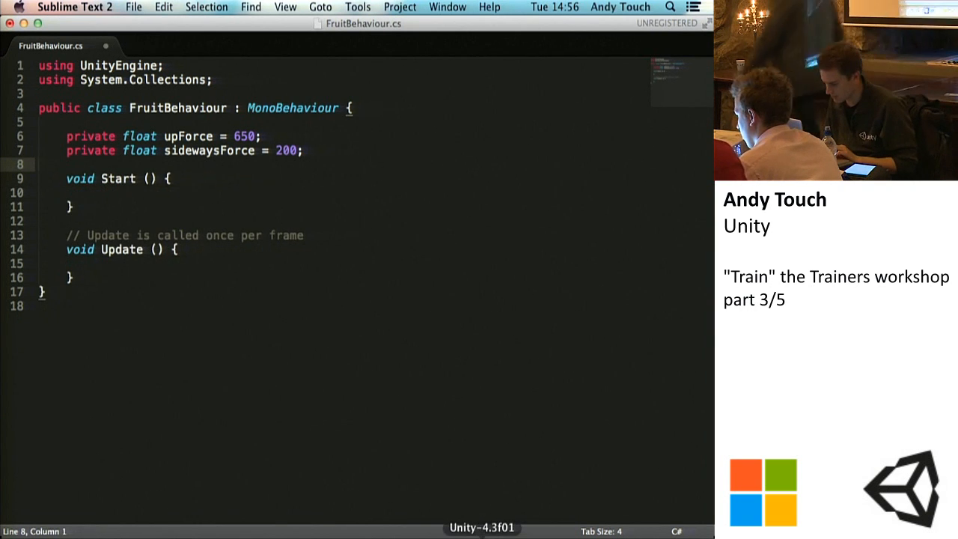
Step: Switch to Unity and examine the Rigidbody and Fruit Behaviour components of the lime prefab
left_click(482, 536)
left_click(64, 407)
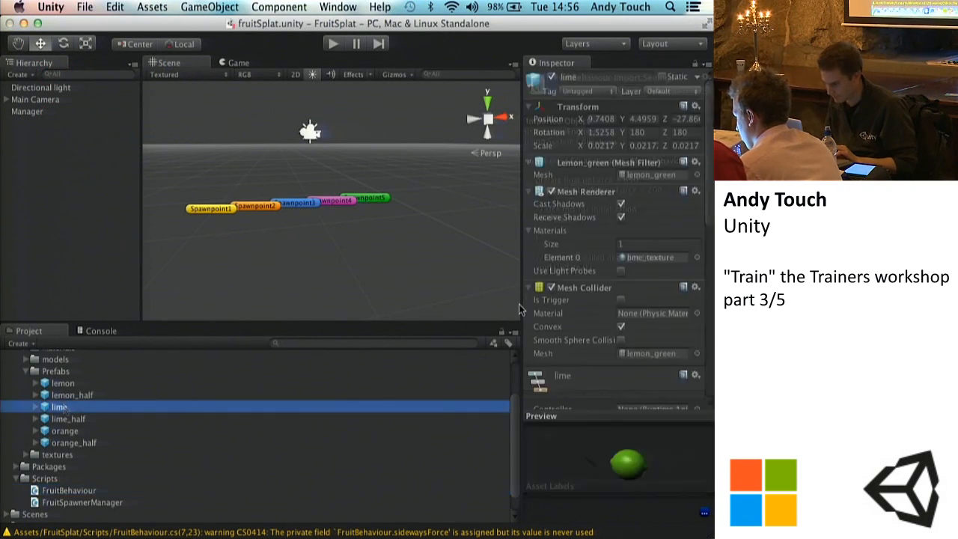
scroll(604, 350, "down", 10)
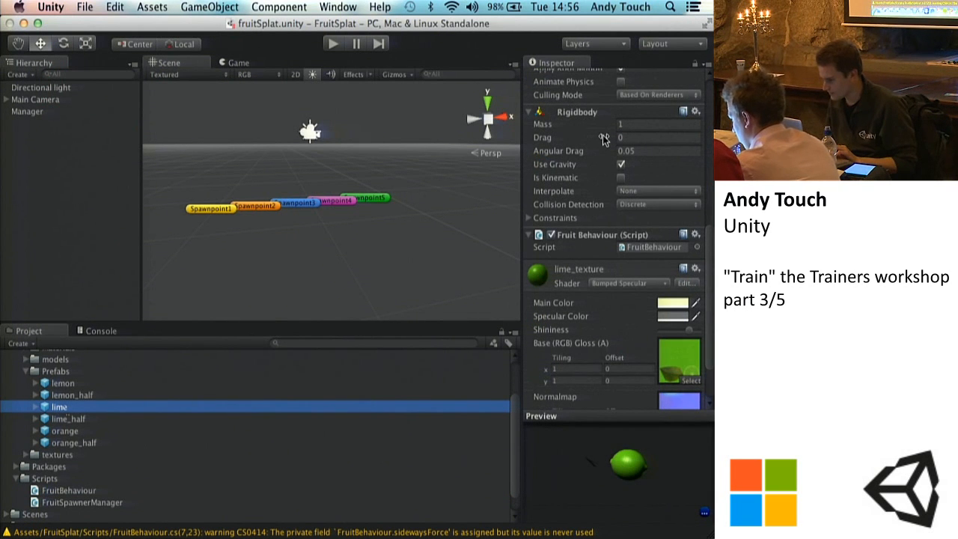
scroll(588, 164, "up", 5)
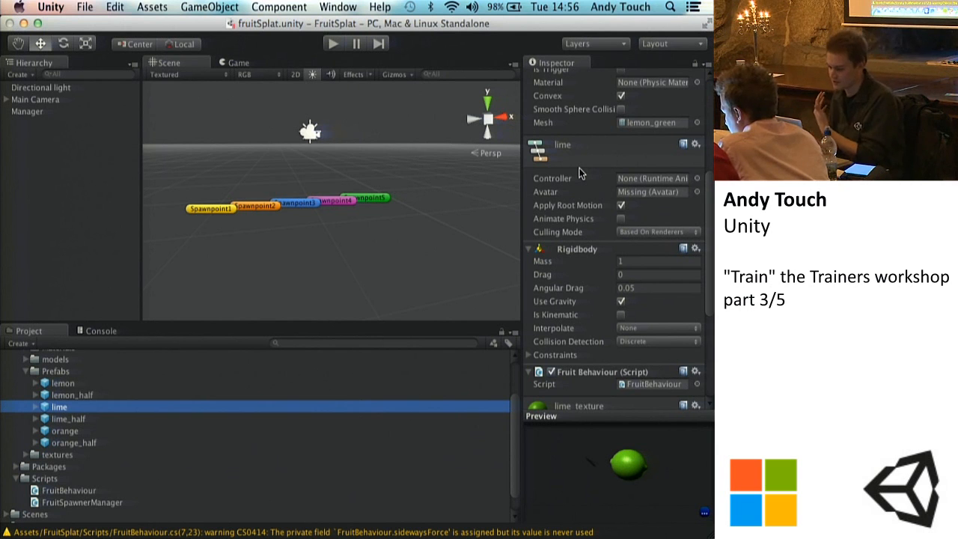
Step: Return to Sublime Text, delete the Update method with its comment from FruitBehaviour, and save the script
left_click(567, 524)
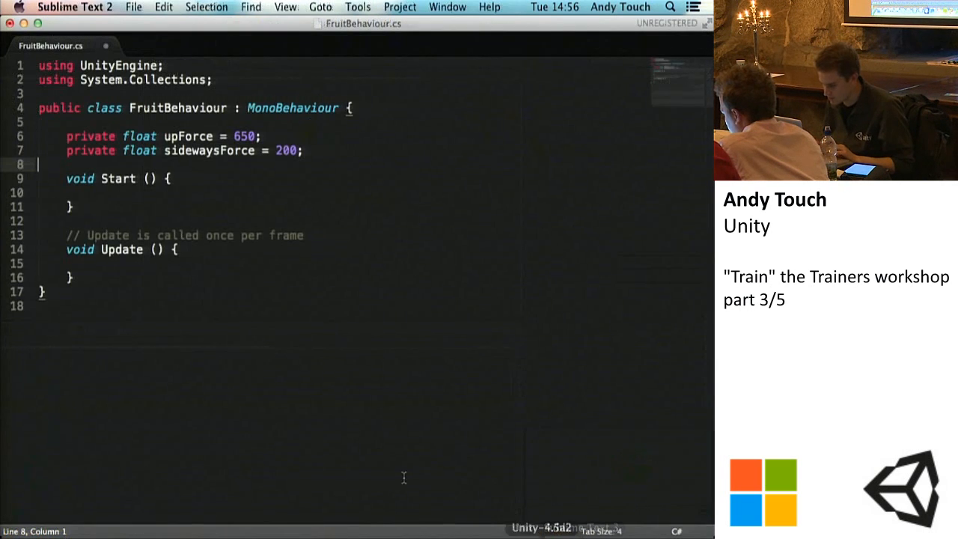
left_click(93, 190)
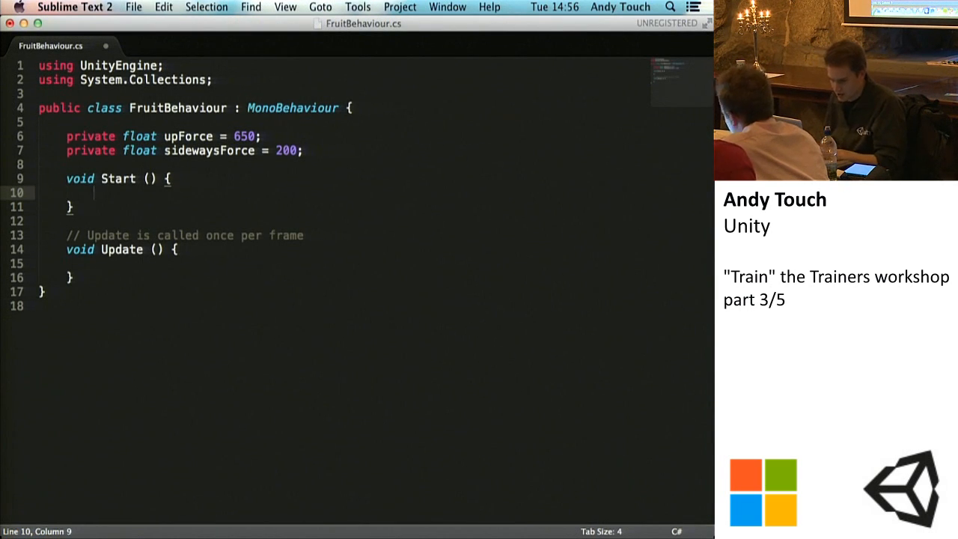
left_click_drag(88, 278, 38, 235)
key("BackSpace")
key("BackSpace")
key("super+s")
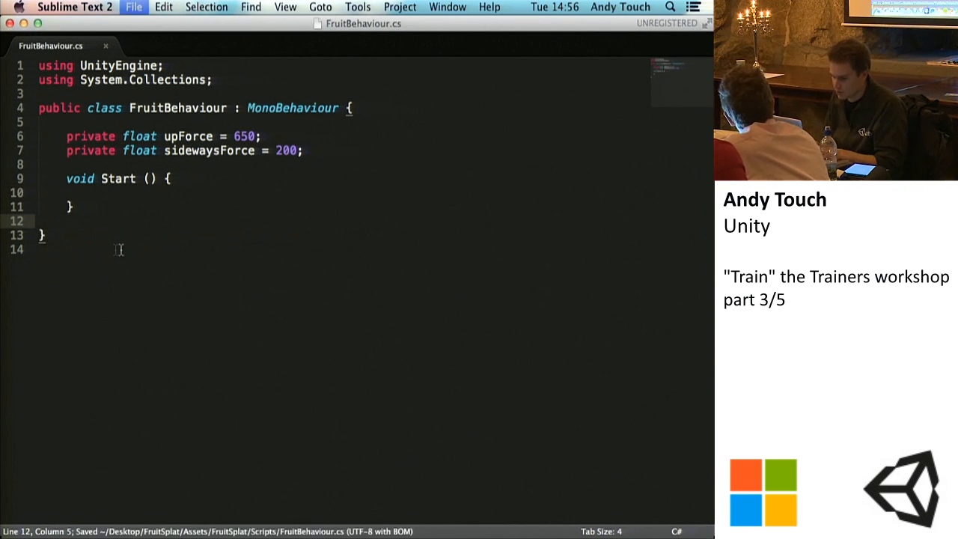
key("Return")
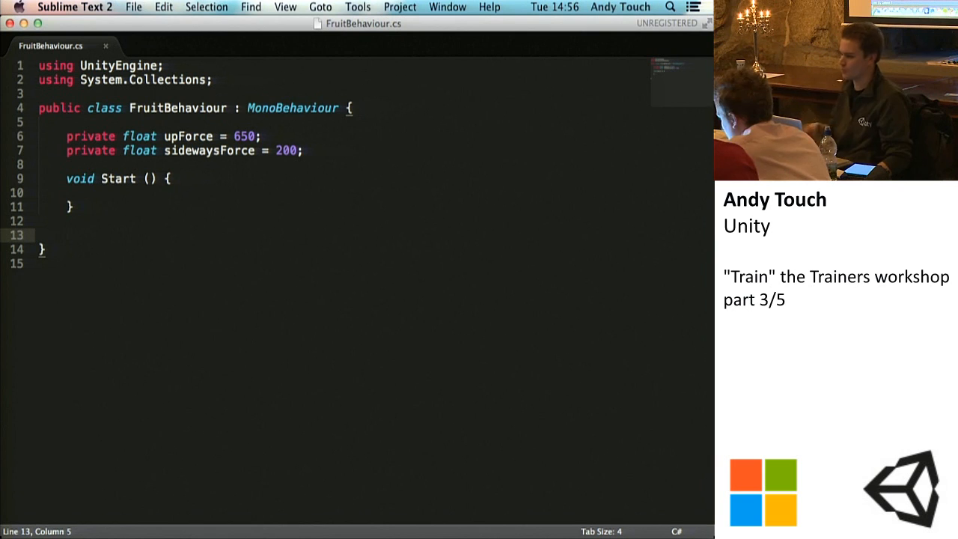
Step: Add an empty rigidbody.AddForce(); call inside the Start method and save the script
key("Up")
key("Up")
key("Up")
key("Tab")
key("super+s")
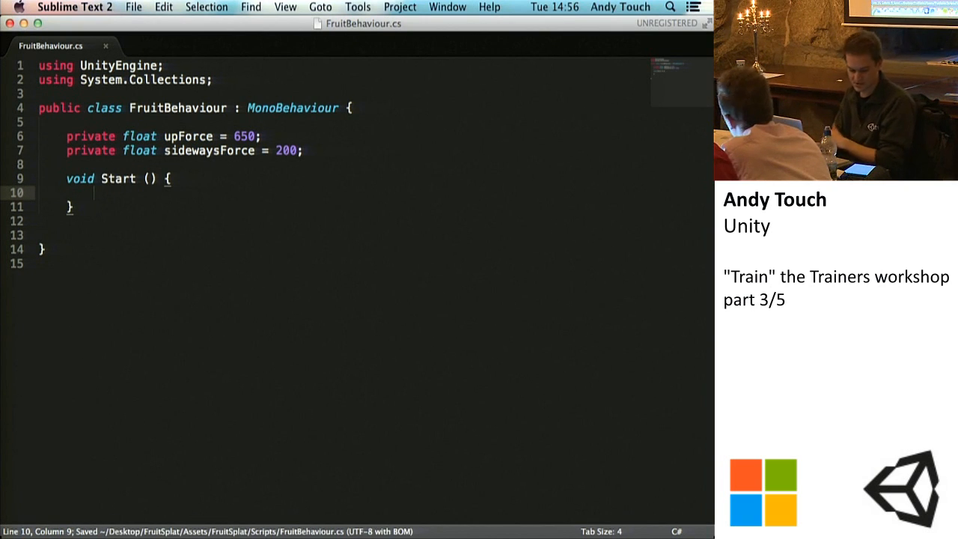
type("r")
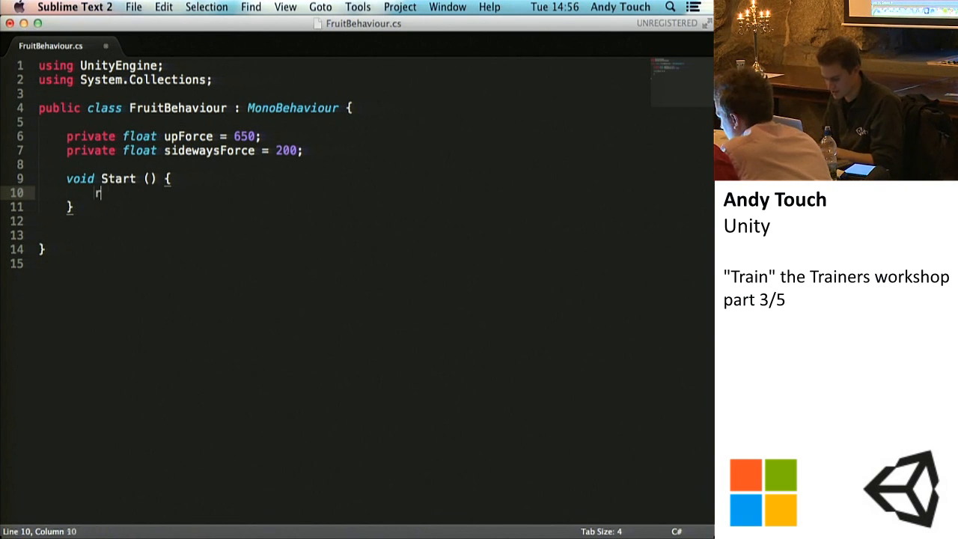
type("igidbody.A")
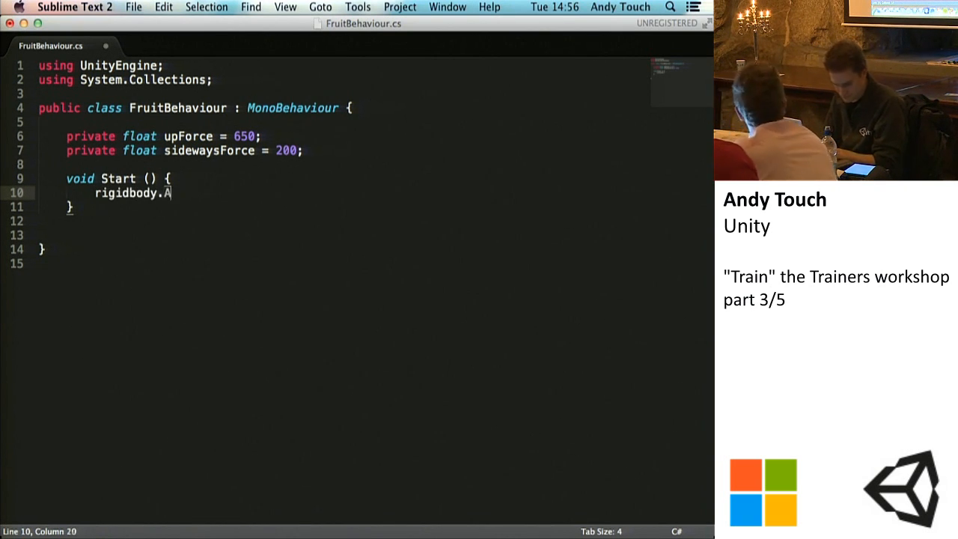
type("ddForce();")
key("super+s")
Step: Insert the comment "//direction * force value" above the AddForce call, with a blank line before it
key("Up")
key("Return")
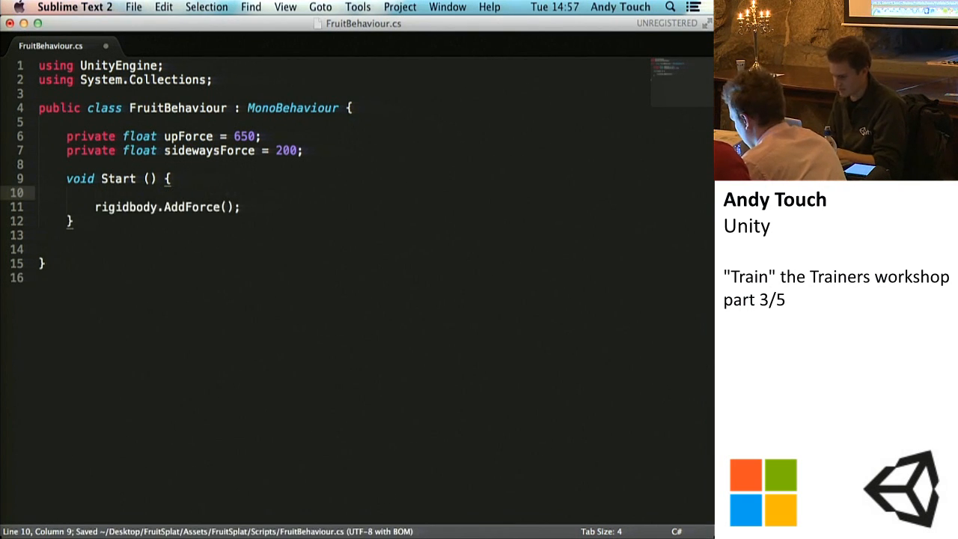
key("Return")
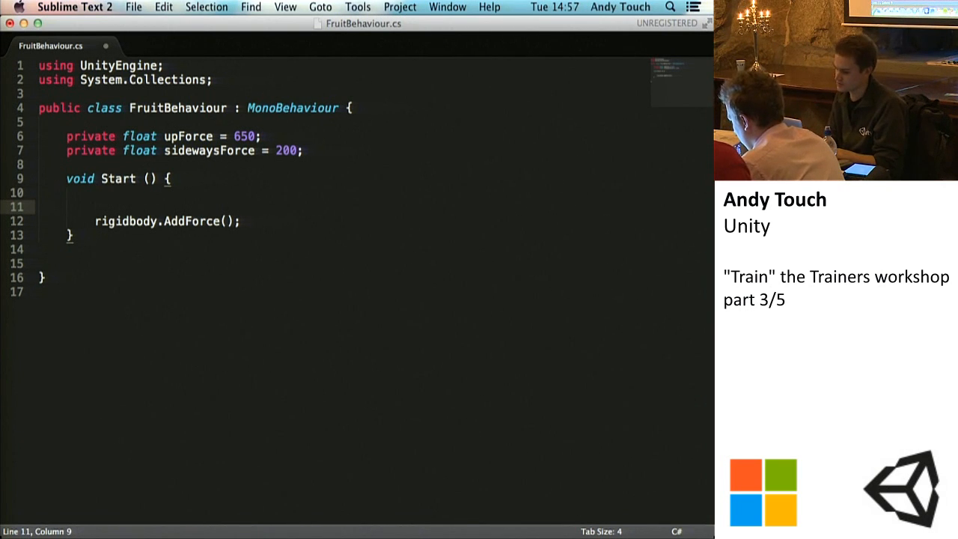
type("//direction")
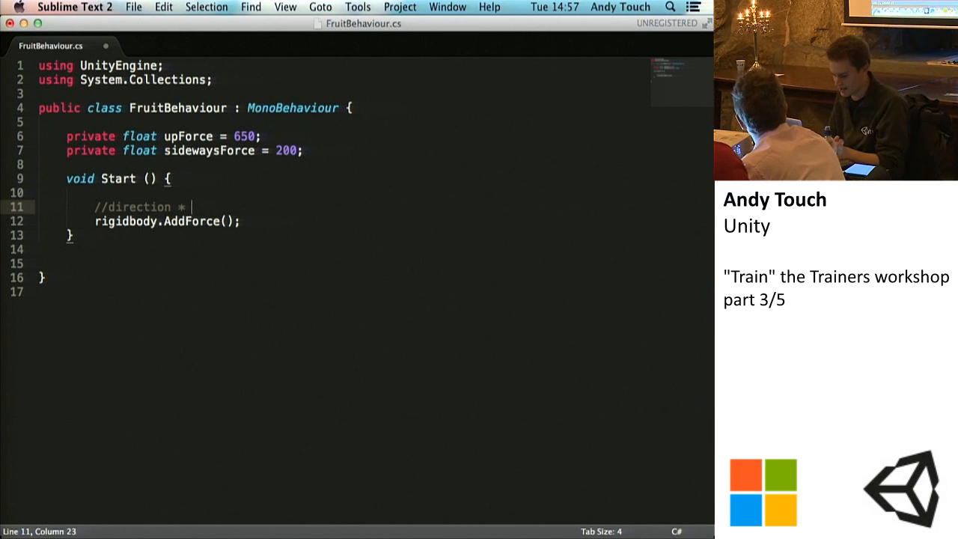
type("* force value")
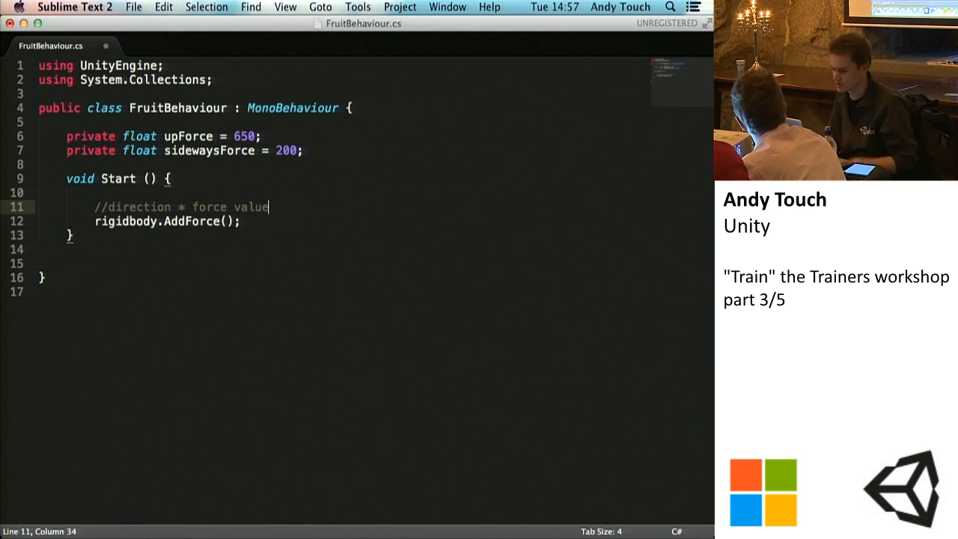
Step: Pass transform.up * upForce as the argument of the AddForce call and save the script
key("Down")
key("Left")
key("Left")
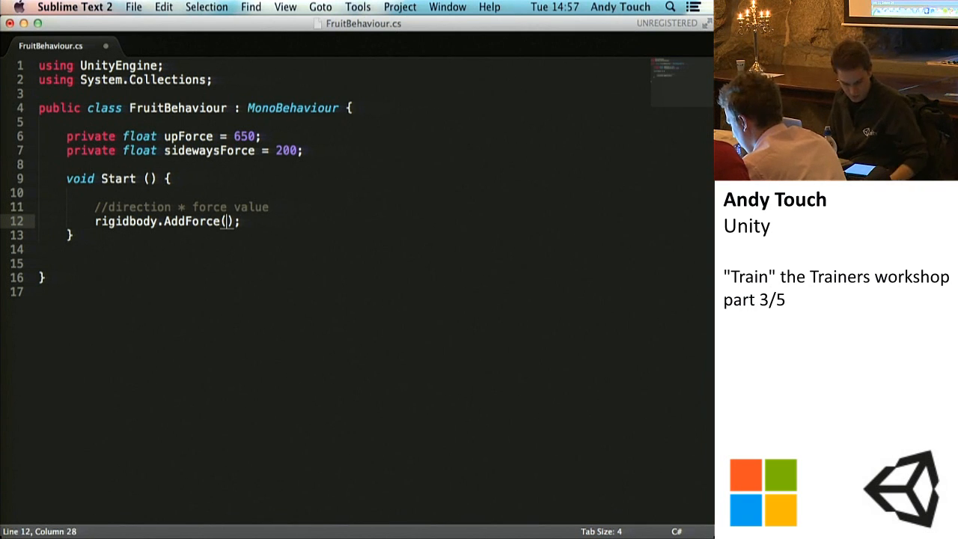
type("transform.up")
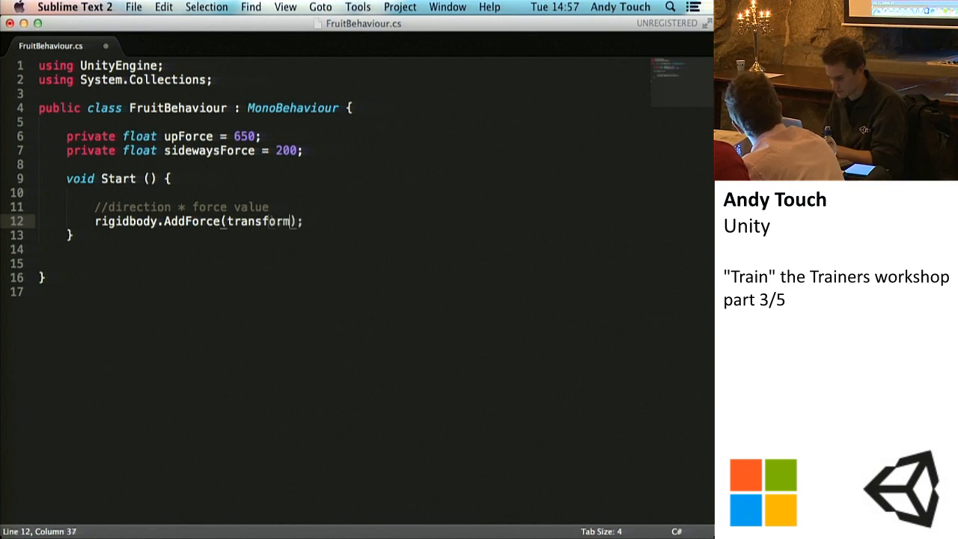
type(" *")
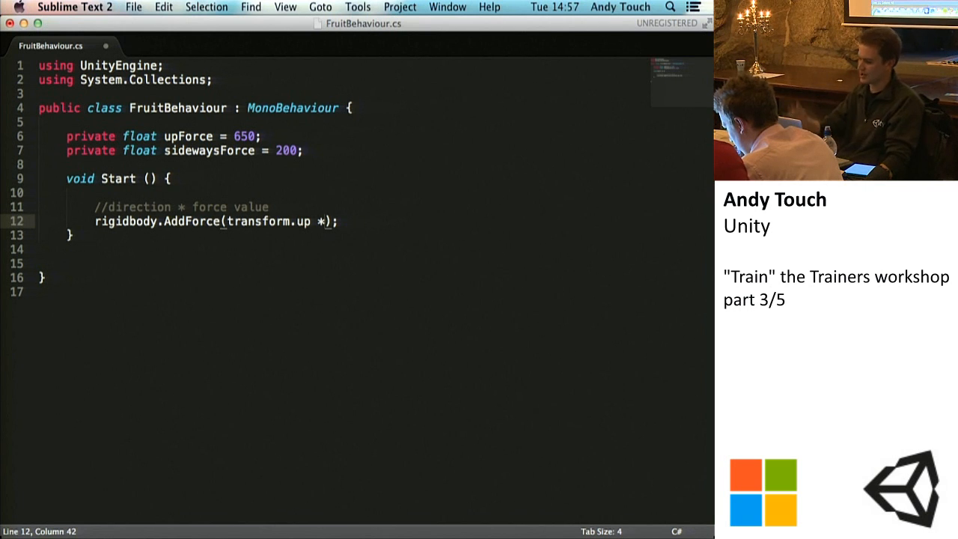
type(" upForce")
key("super+s")
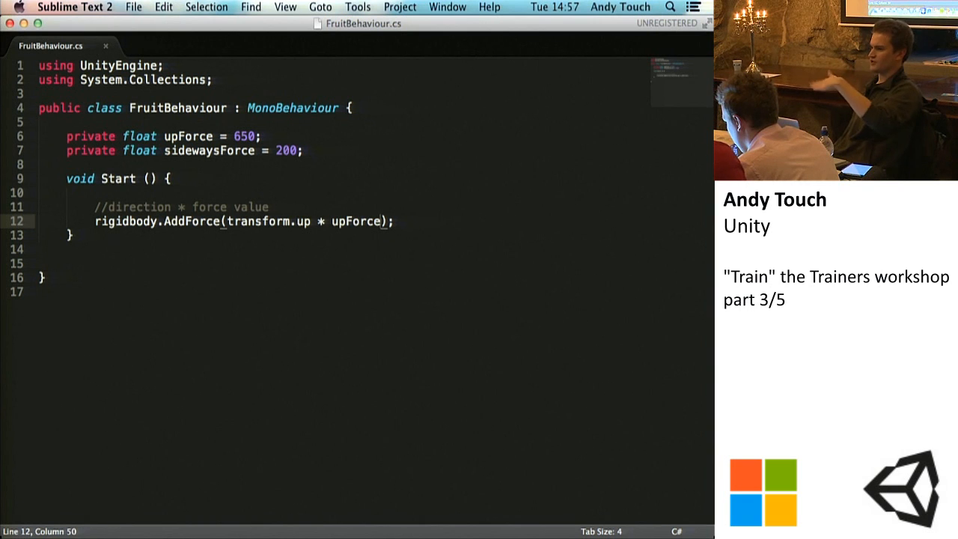
key("super+s")
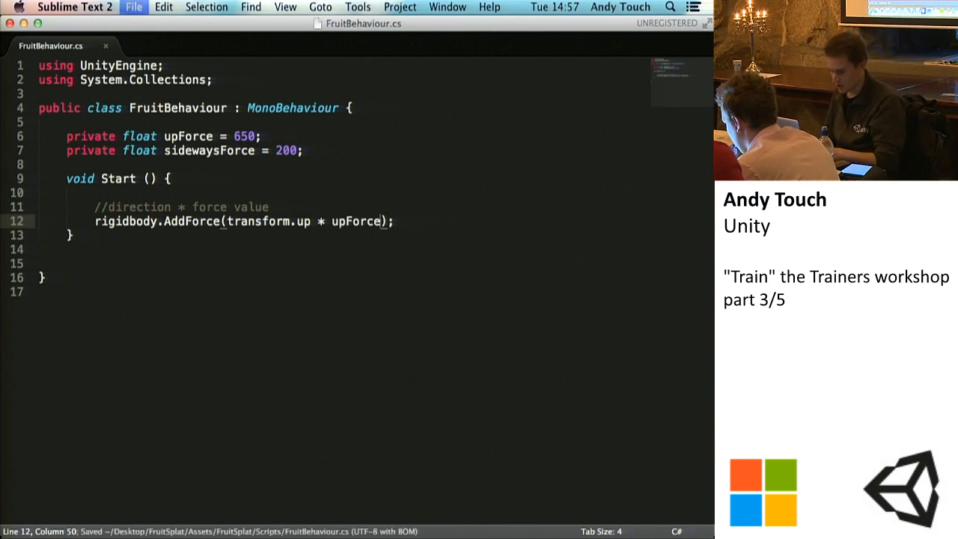
Step: Tidy the end of the AddForce line, save the FruitBehaviour script and switch to Unity
left_click(410, 222)
key("BackSpace")
key("super+s")
key("super+s")
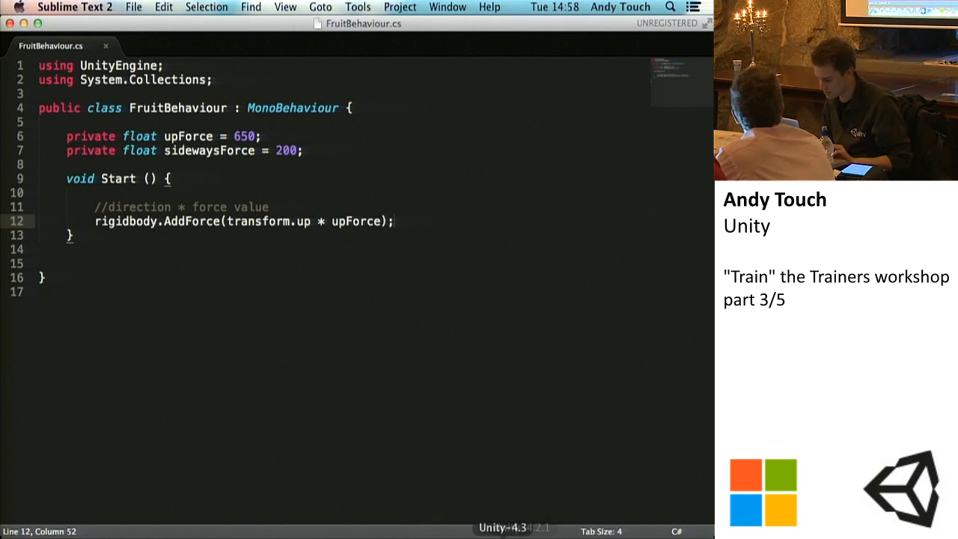
left_click(481, 536)
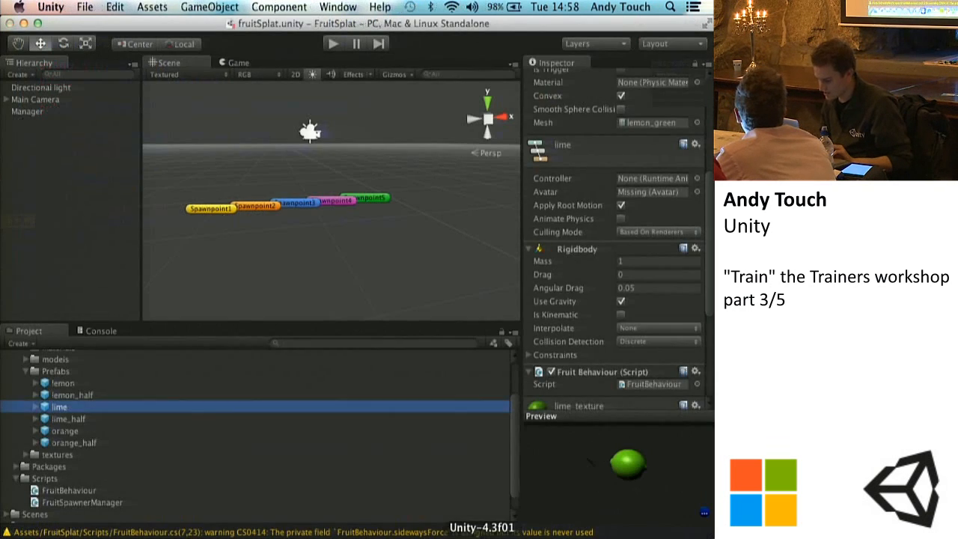
Step: Switch to Unity and play-test the scene to watch how the upward force launches the spawned fruit
left_click(333, 44)
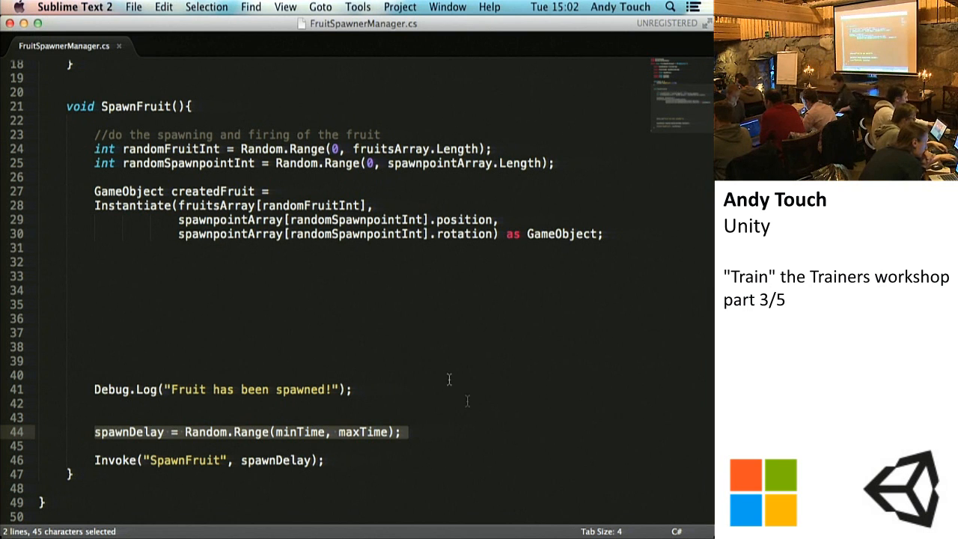
left_click(487, 536)
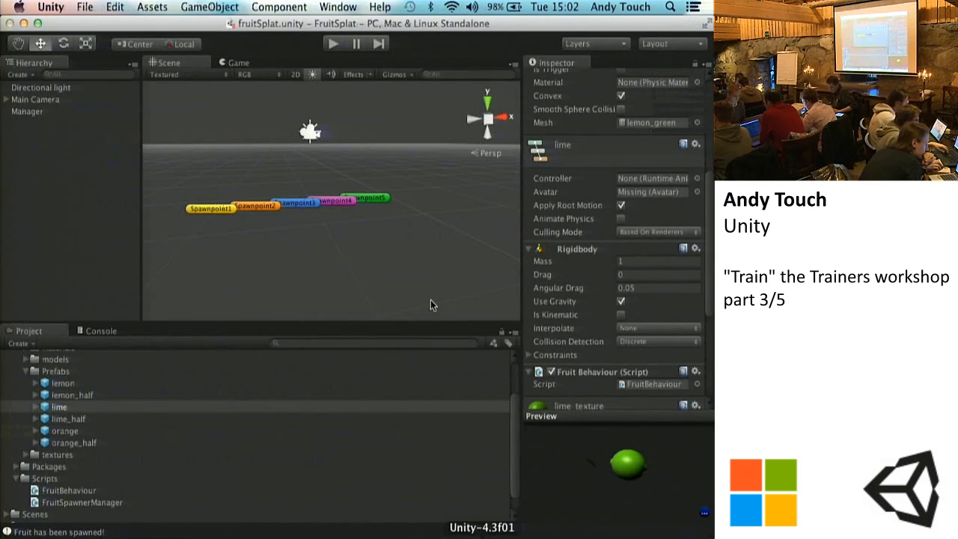
left_click(330, 44)
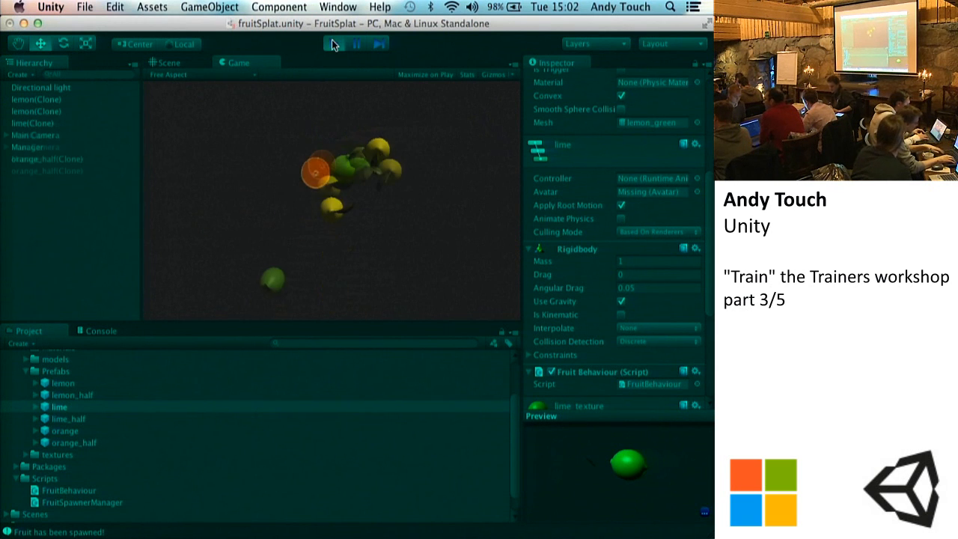
left_click(332, 40)
left_click(332, 42)
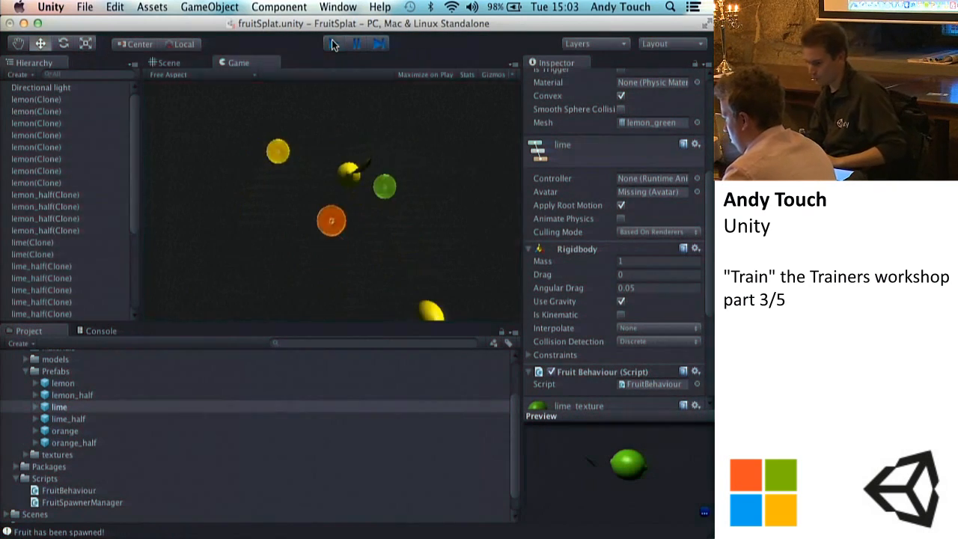
left_click(333, 45)
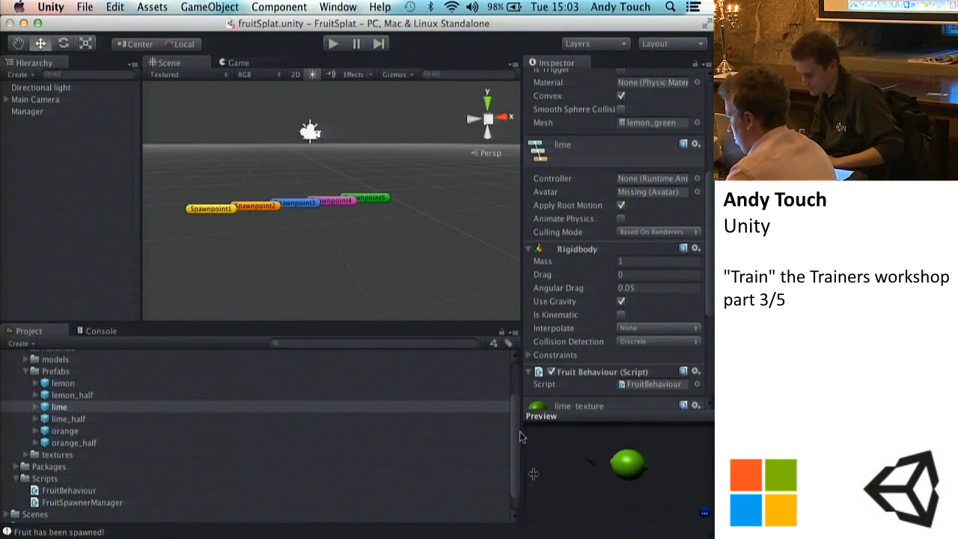
Step: Switch to Sublime Text and combine FruitBehaviour.cs and FruitSpawnerManager.cs as tabs in one window, with FruitBehaviour.cs shown
left_click(577, 527)
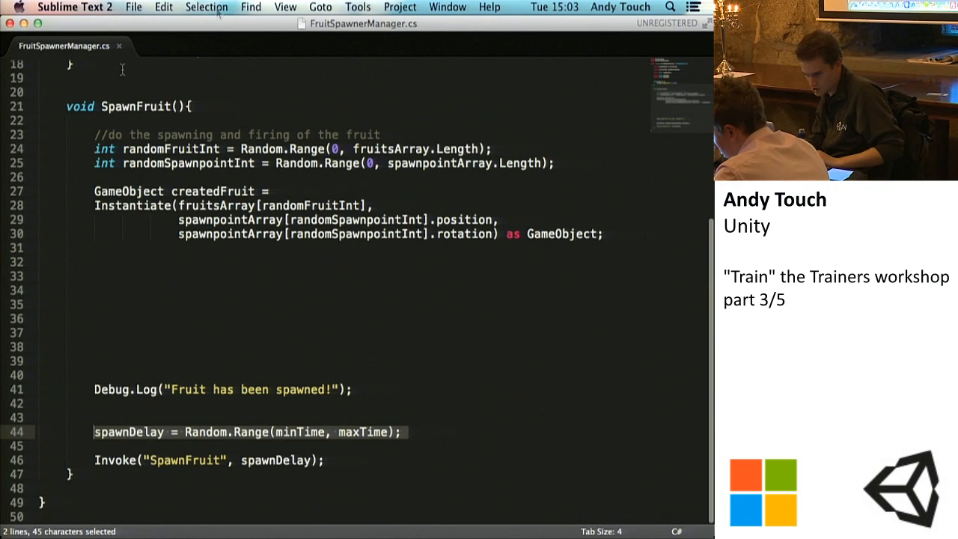
left_click_drag(212, 23, 372, 206)
left_click_drag(259, 225, 191, 41)
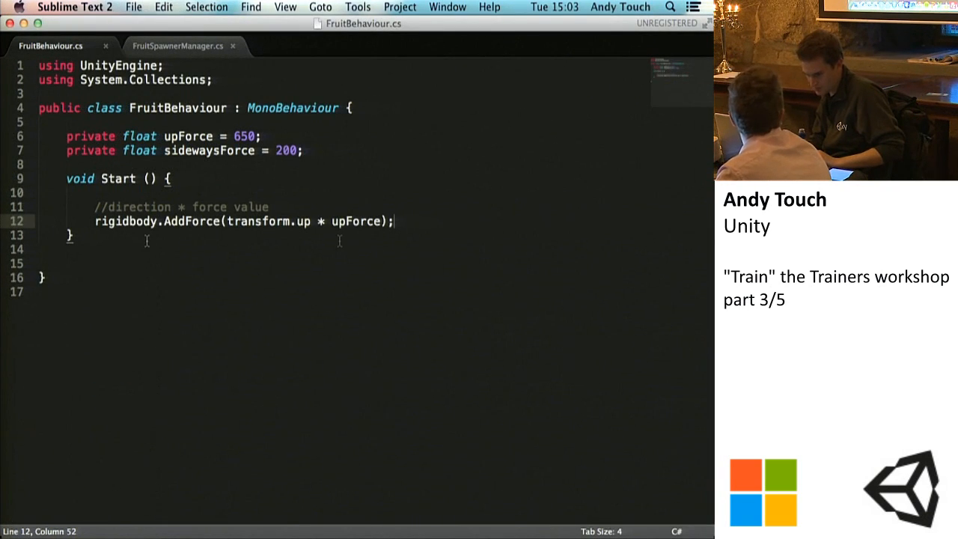
Step: Add an empty rigidbody.AddTorque(); call on a new line below the AddForce call and save the script
key("Return")
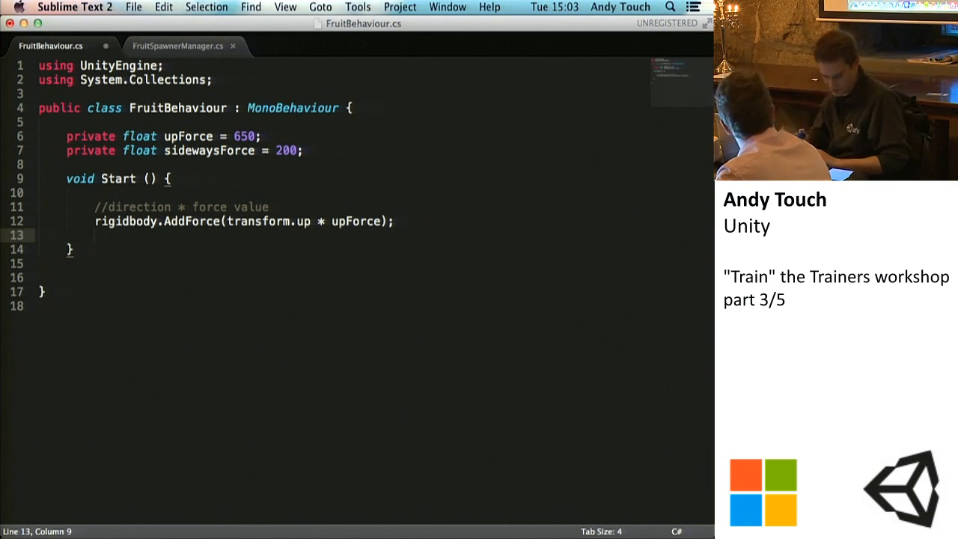
type("rigidbody.AddForc")
key("BackSpace")
key("BackSpace")
key("BackSpace")
key("BackSpace")
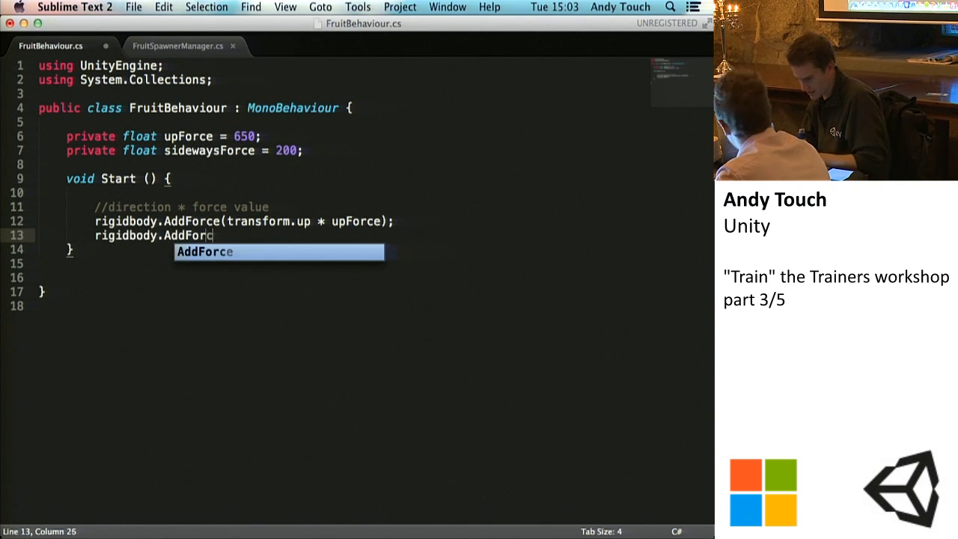
key("BackSpace")
key("BackSpace")
key("BackSpace")
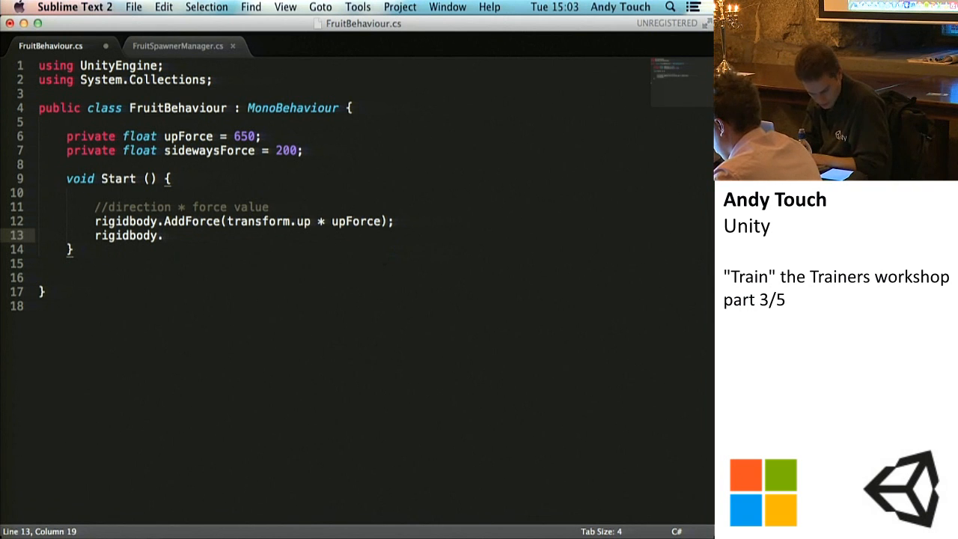
type("AddTorque();")
key("super+s")
Step: Pass Vector3.left * sidewaysForce as the argument of the AddTorque call and save the script
key("Left")
key("Left")
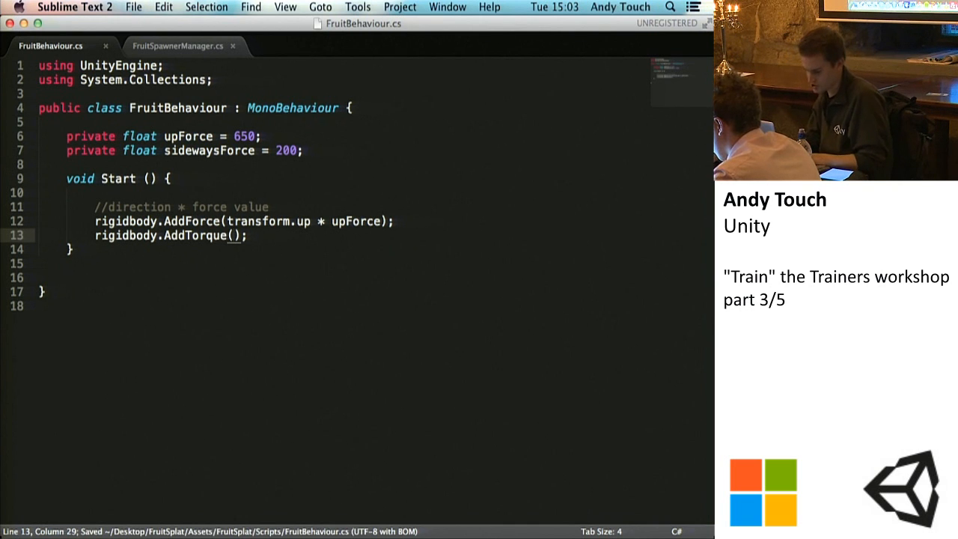
type("Vector3.")
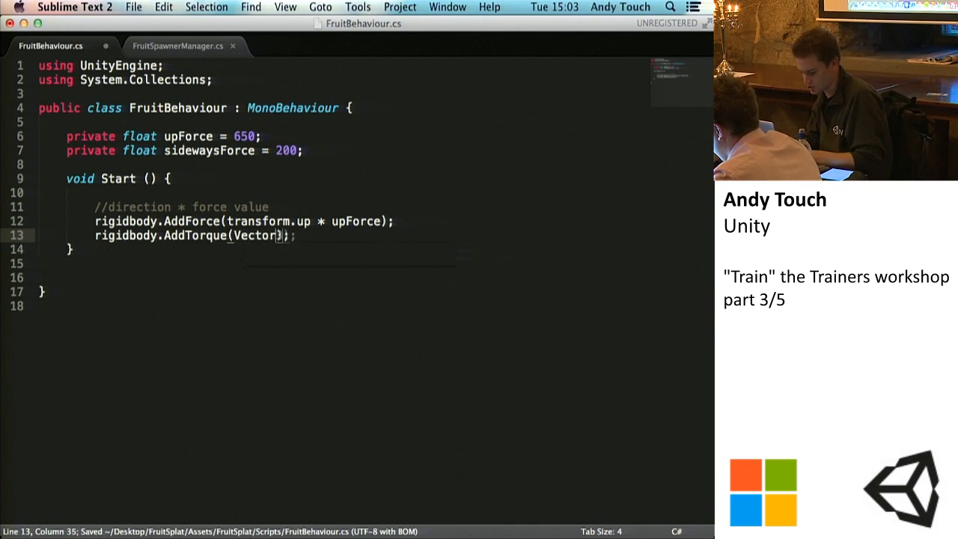
type("left")
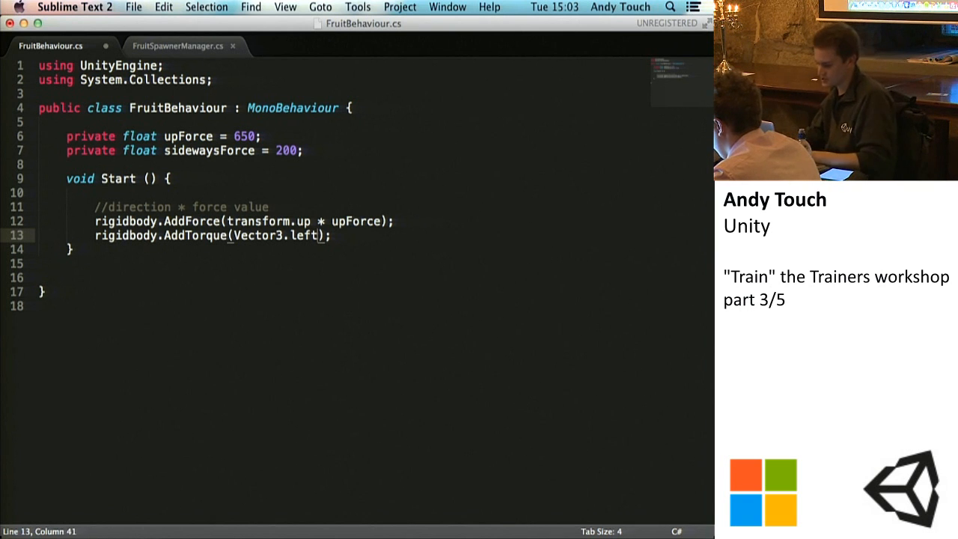
type("* ")
type("side")
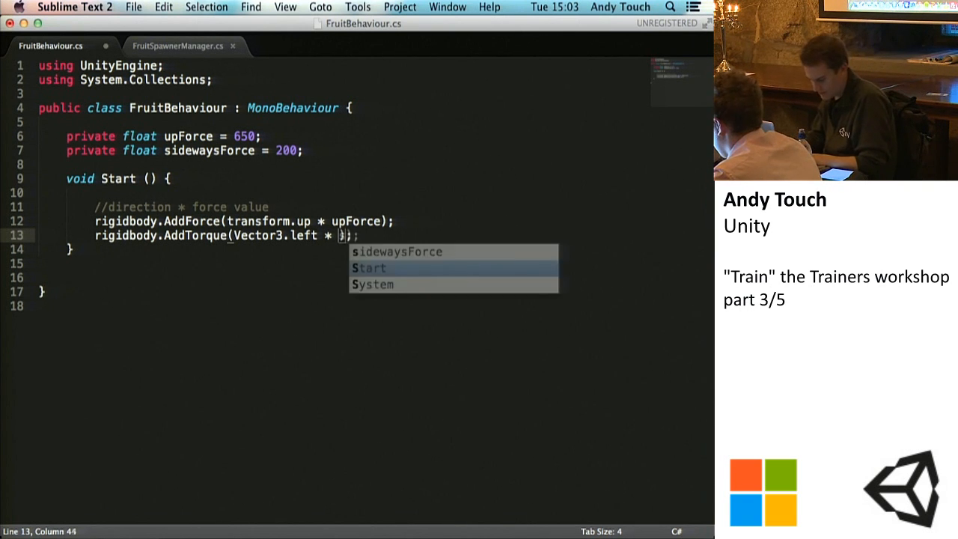
key("Return")
key("Right")
key("super+s")
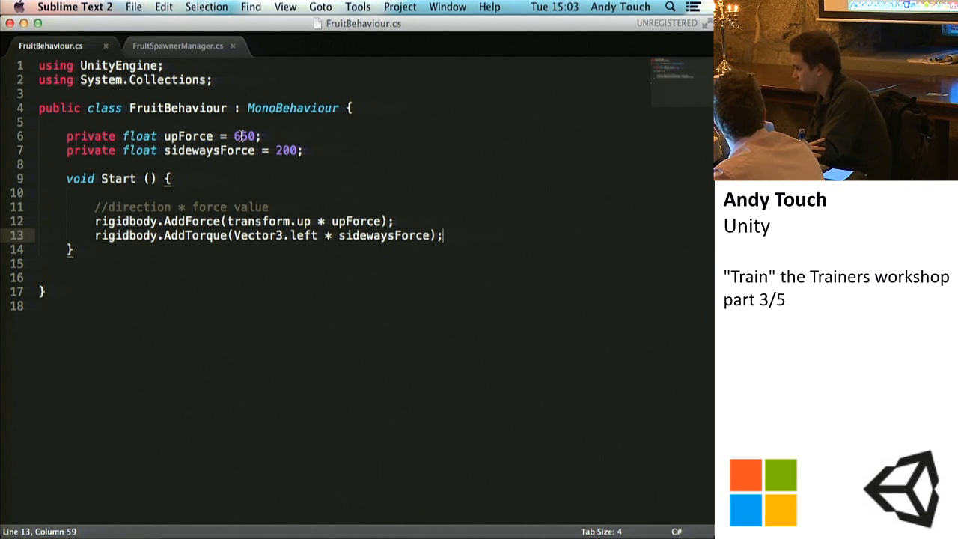
Step: Save the FruitBehaviour script, switch to Unity and play-test the scene to check how the fruit rotates
left_click(281, 150)
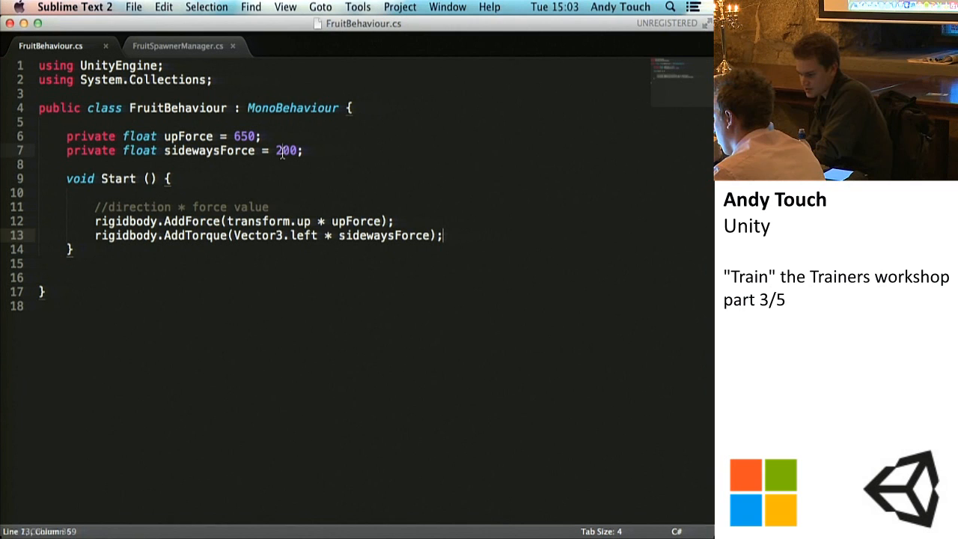
key("super+s")
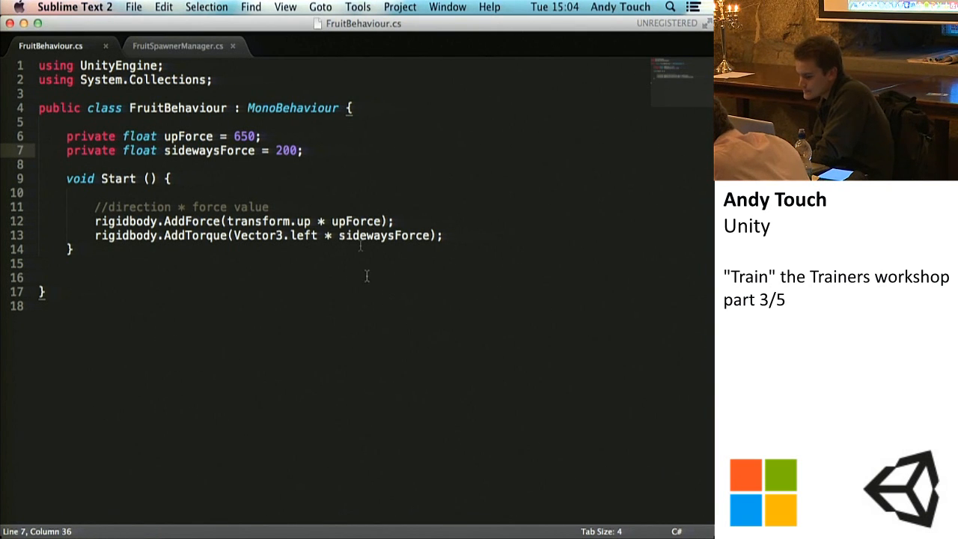
left_click(327, 235)
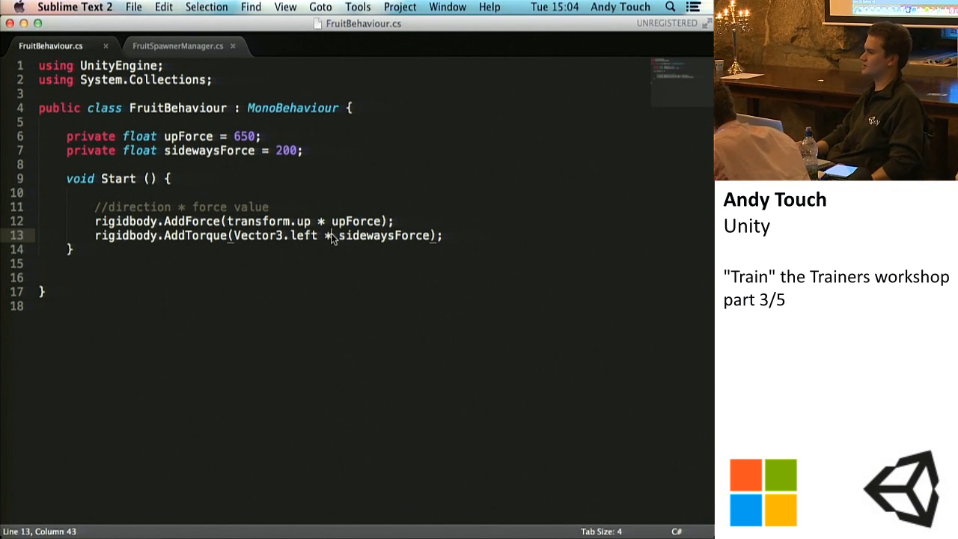
key("super+s")
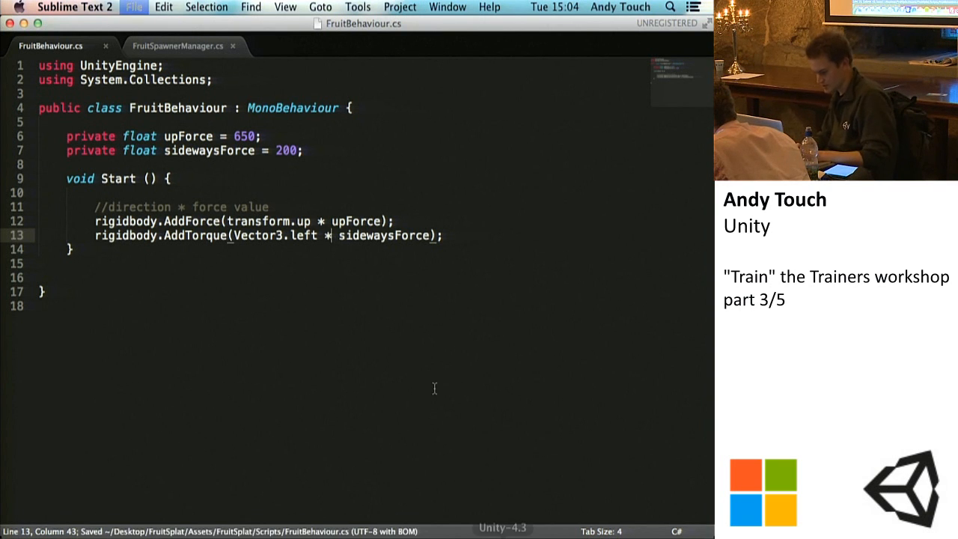
left_click(479, 536)
left_click(335, 44)
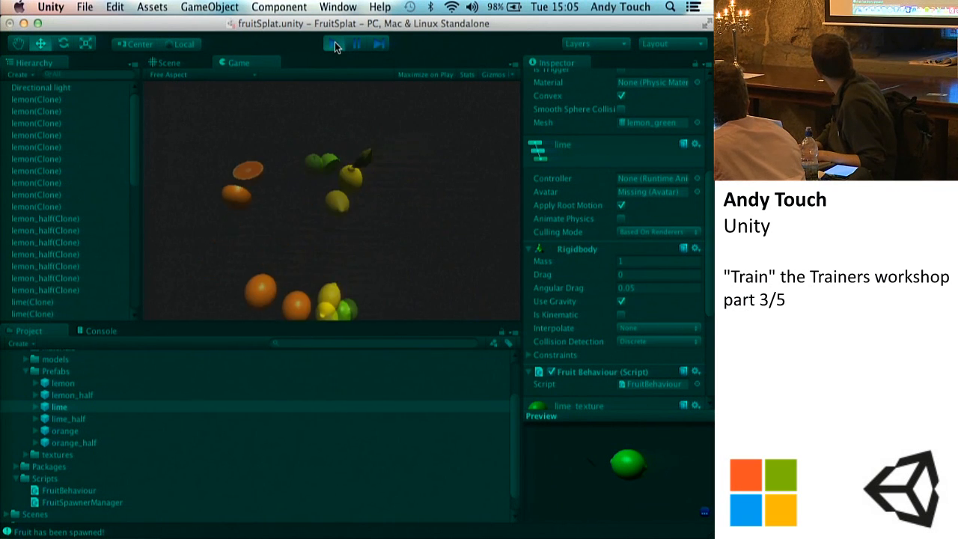
left_click(335, 45)
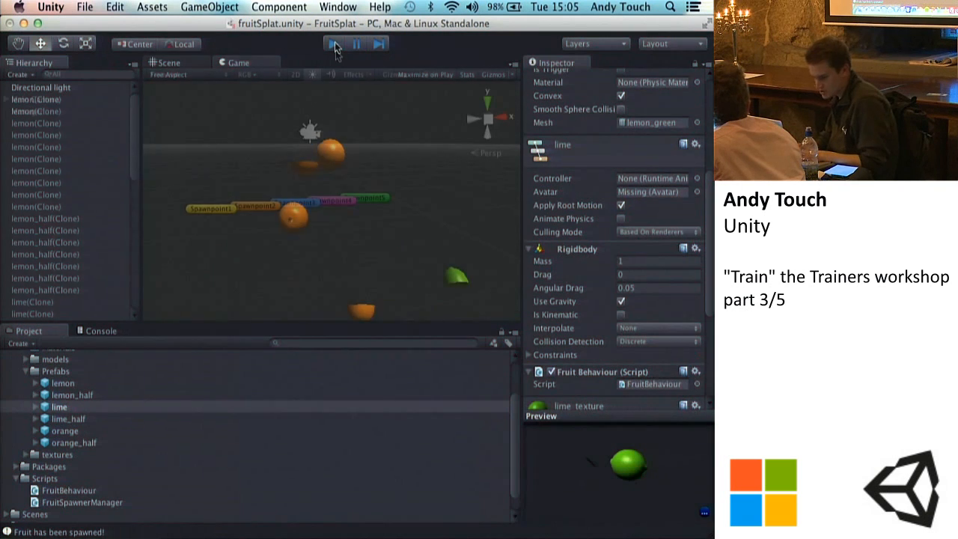
Step: Return to Sublime Text, change the AddTorque direction to Vector3.up and save the script
left_click(577, 537)
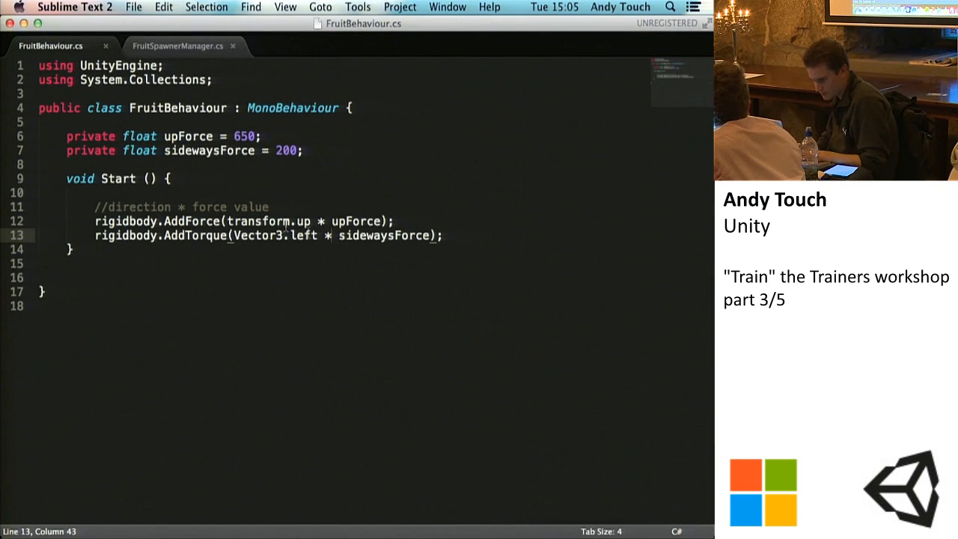
key("BackSpace")
key("BackSpace")
key("BackSpace")
key("BackSpace")
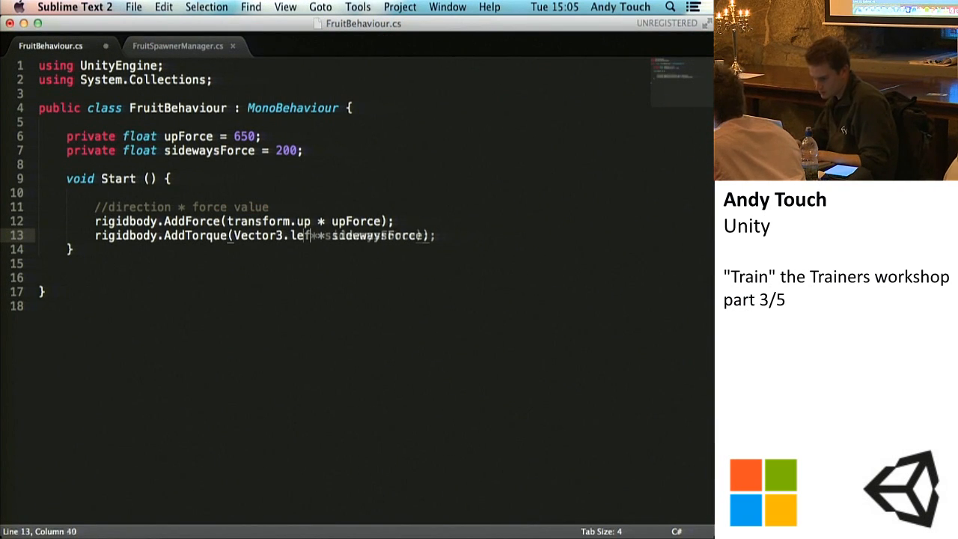
type("up")
key("super+s")
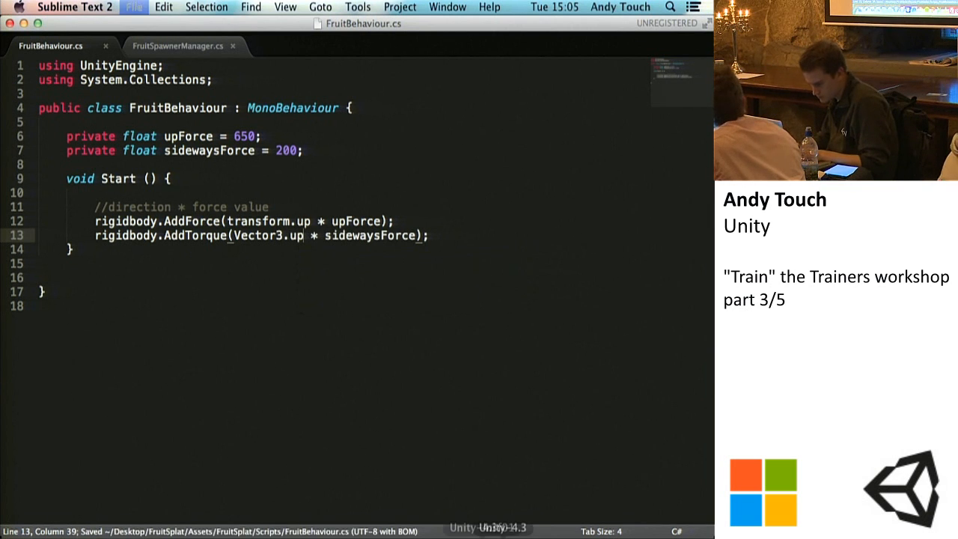
Step: Play-test the Vector3.up torque in Unity, then return to Sublime Text and save the FruitBehaviour script
left_click(489, 536)
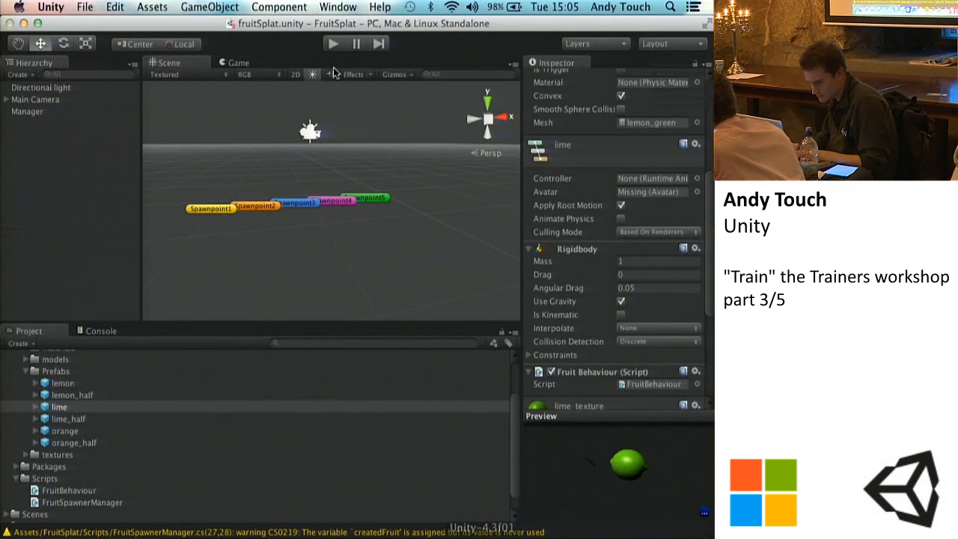
left_click(332, 45)
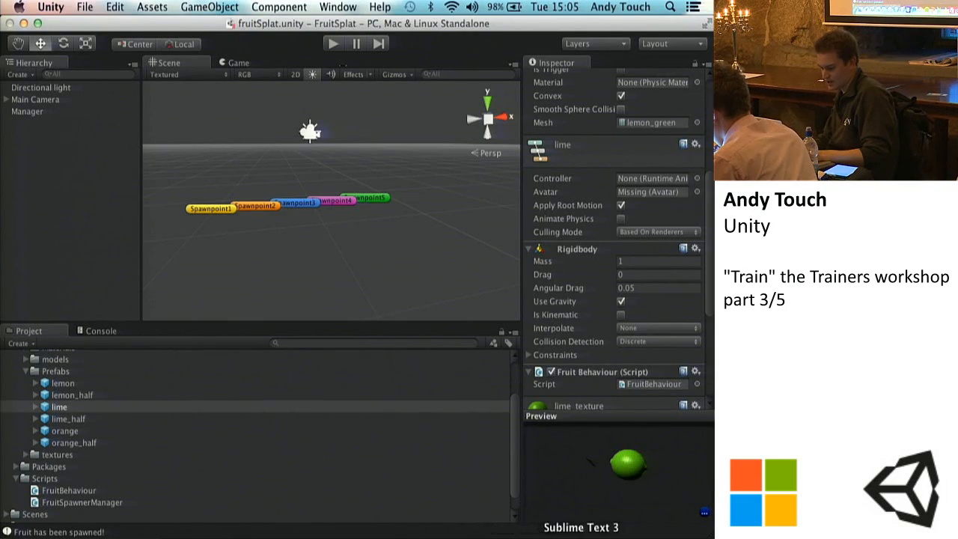
left_click(580, 537)
key("super+s")
key("super+s")
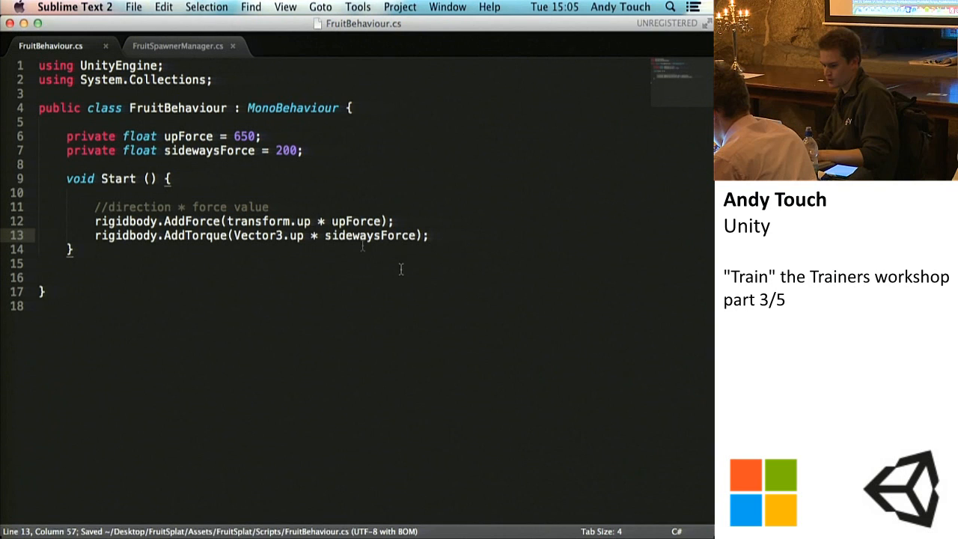
Step: Declare a private float killTimer below sidewaysForce, separated by a blank line, and save the script
left_click(323, 151)
key("Return")
key("Return")
type("pri")
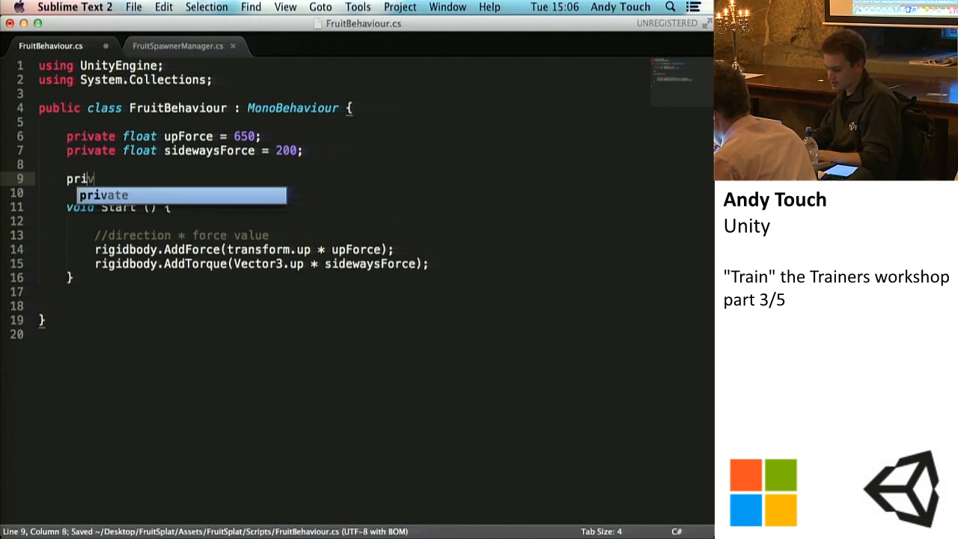
type("vate float ")
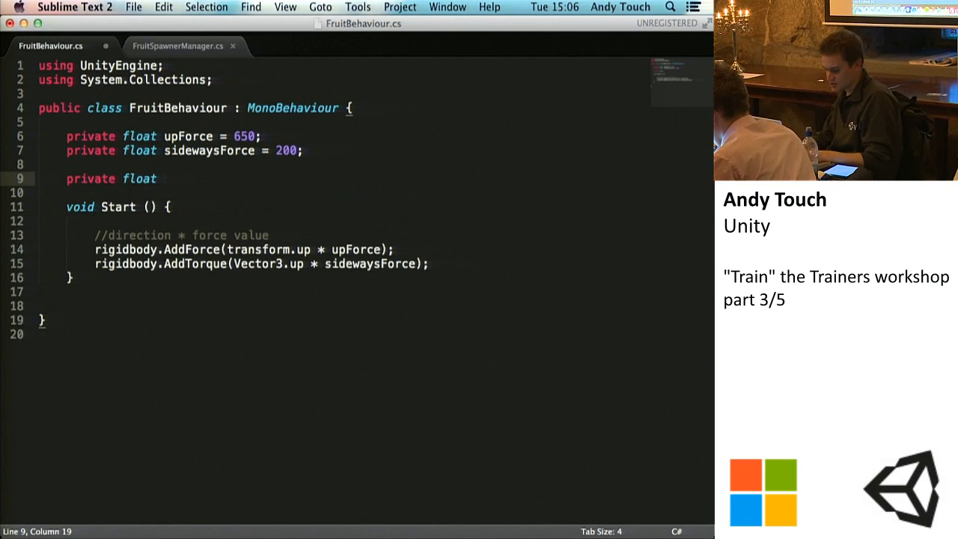
type("killTimer;")
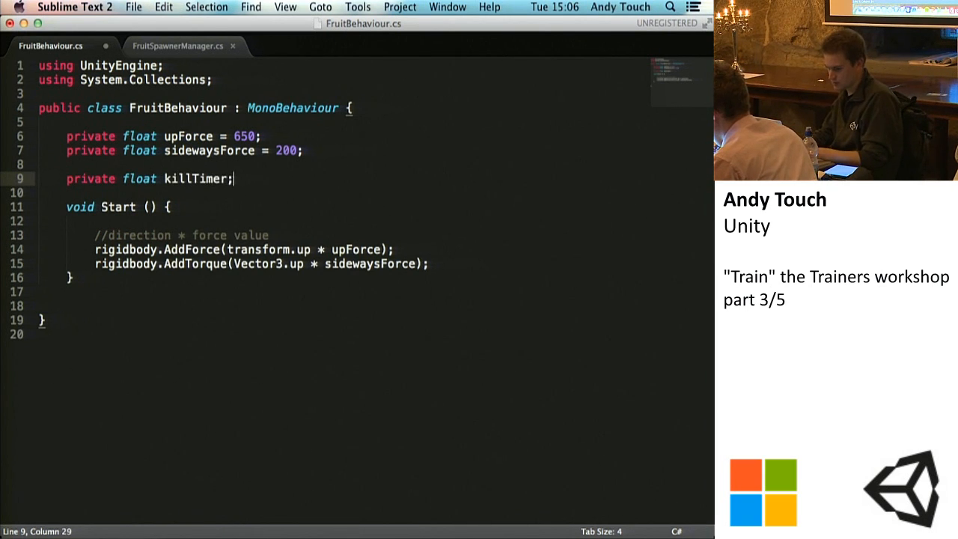
key("super+s")
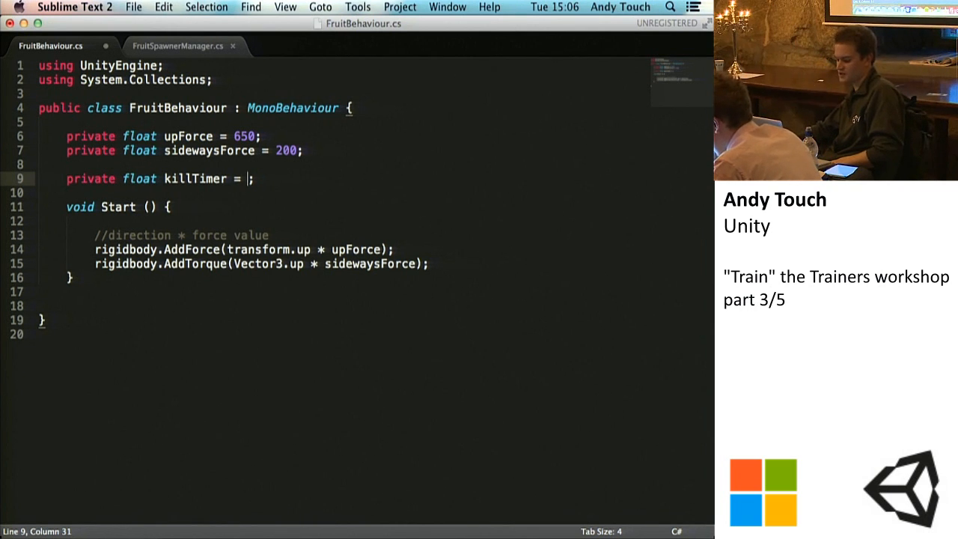
Step: Initialise killTimer to 3 and save the script
type("0.1f")
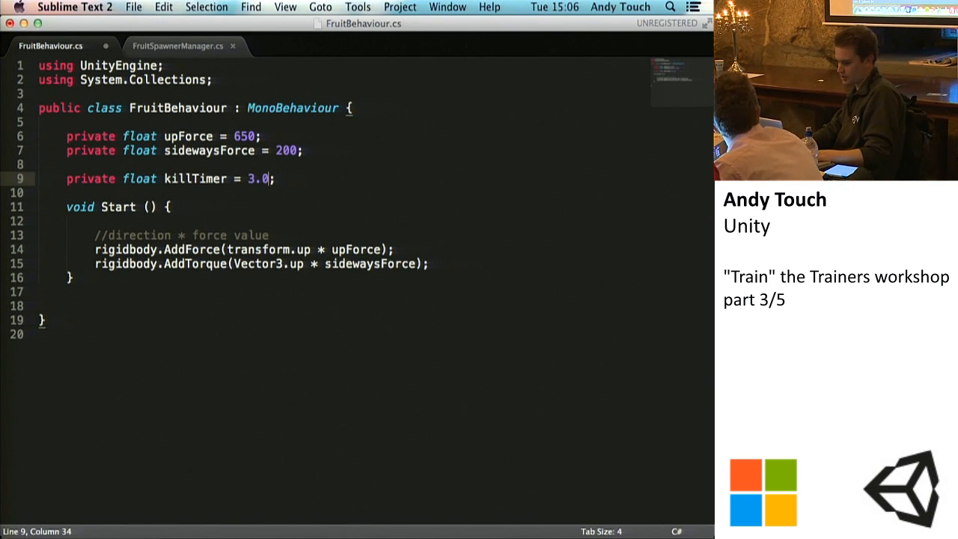
key("super+s")
key("BackSpace")
key("BackSpace")
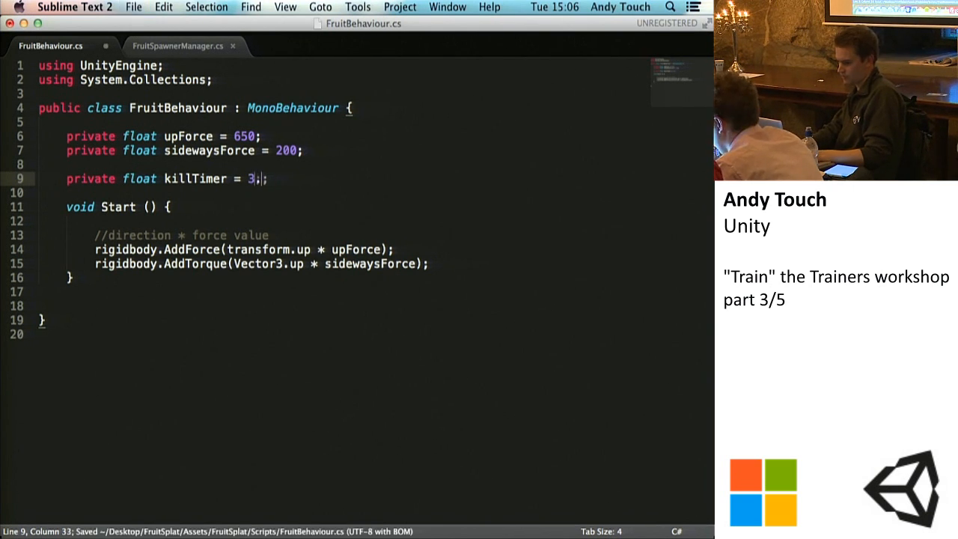
key("super+s")
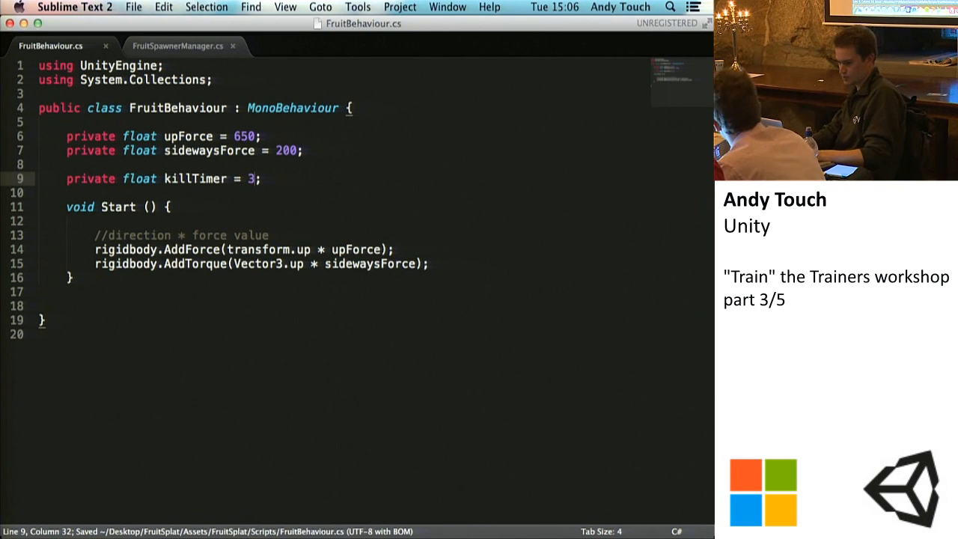
Step: Add Destroy(gameObject, killTimer); at the end of Start, separated by a blank line, and save the script
left_click(432, 263)
key("Return")
key("Return")
key("super+s")
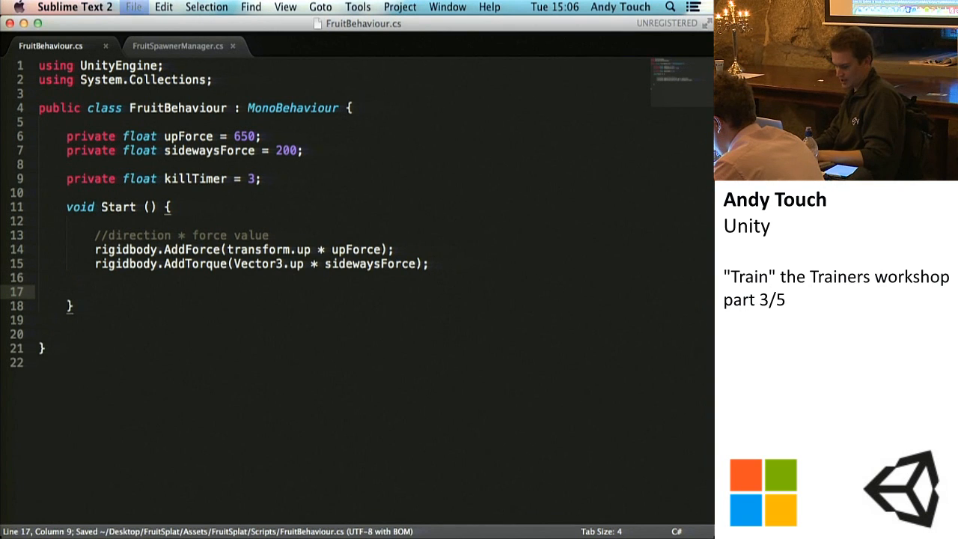
type("Destroy(")
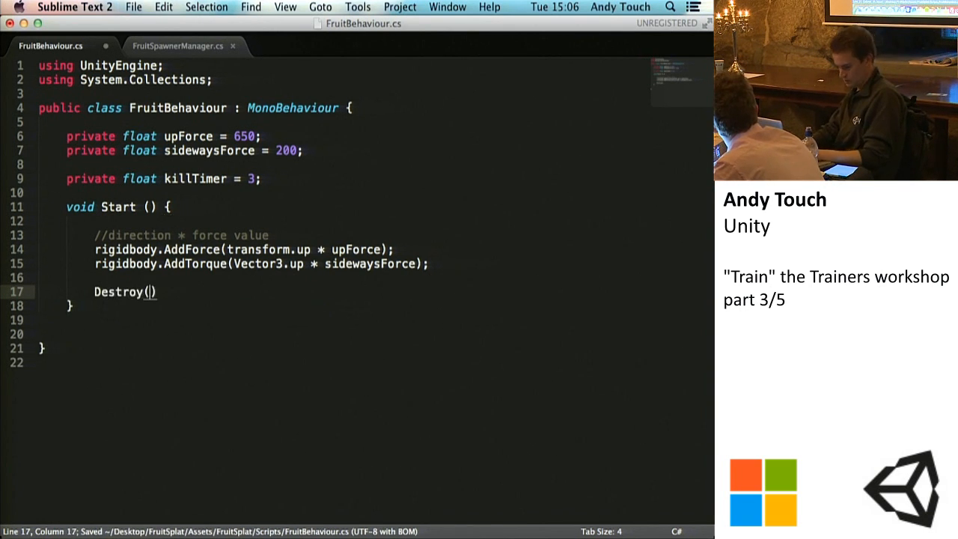
type("gameObject, ")
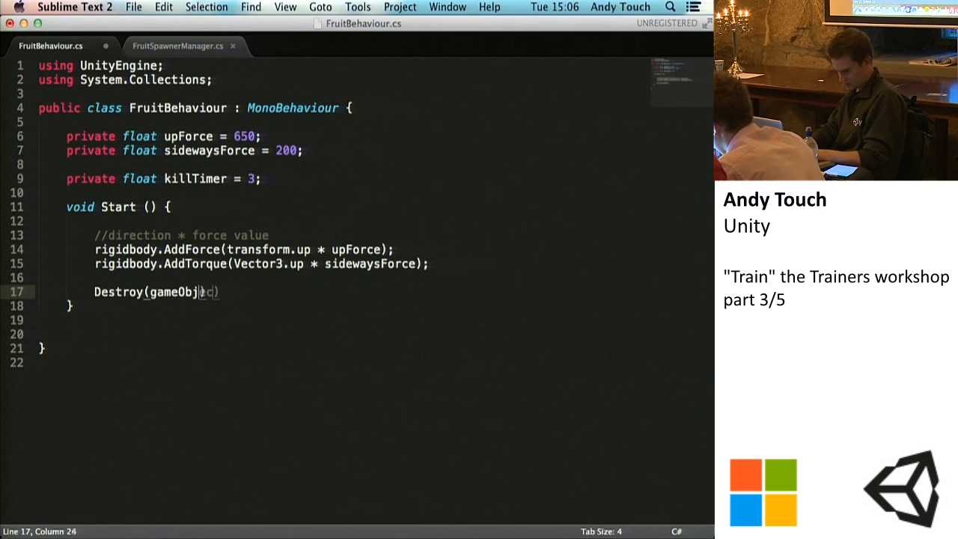
type("kill")
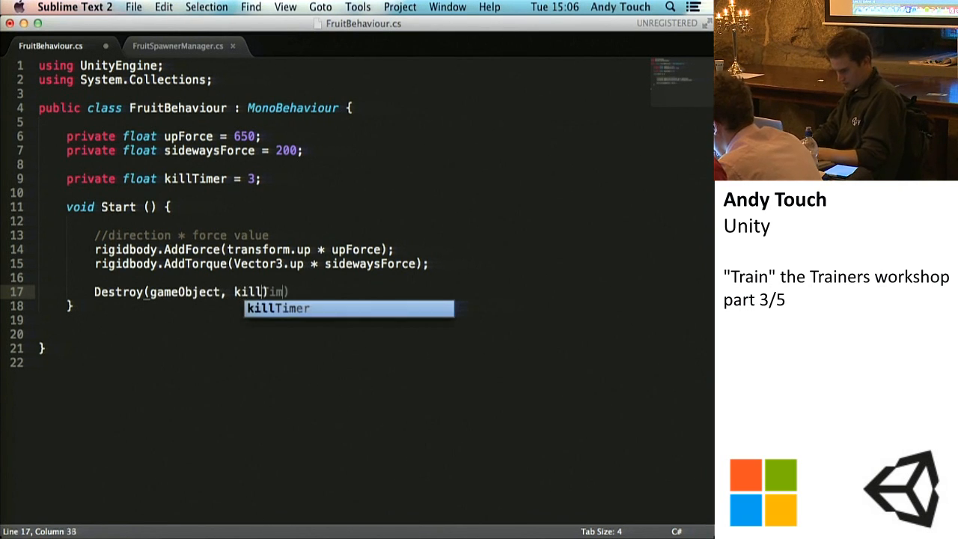
key("Tab")
type(");")
key("super+s")
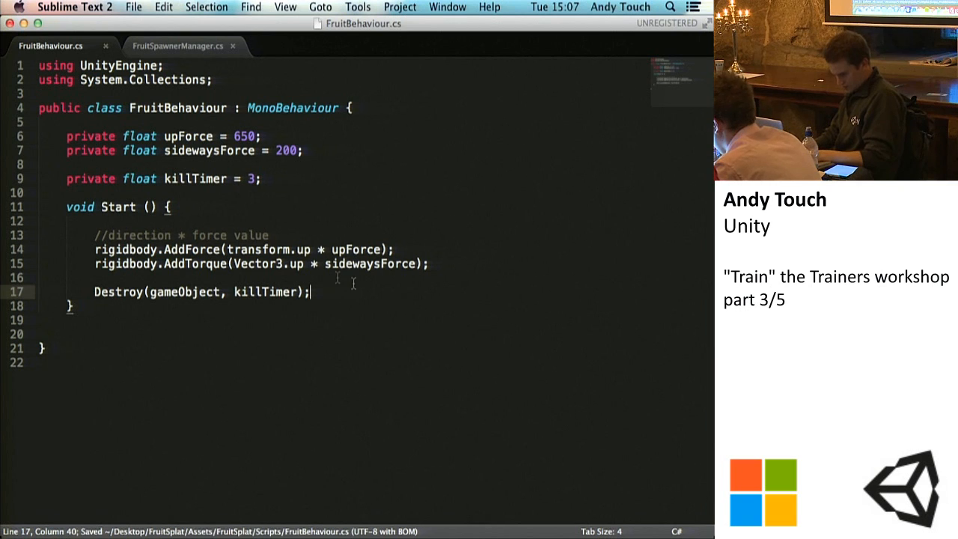
Step: Insert blank lines and an example Destroy(gameObject); call below the AddTorque line and save the script
left_click(339, 278)
key("Return")
key("Return")
key("Return")
key("Up")
key("Up")
key("Up")
key("Tab")
key("Return")
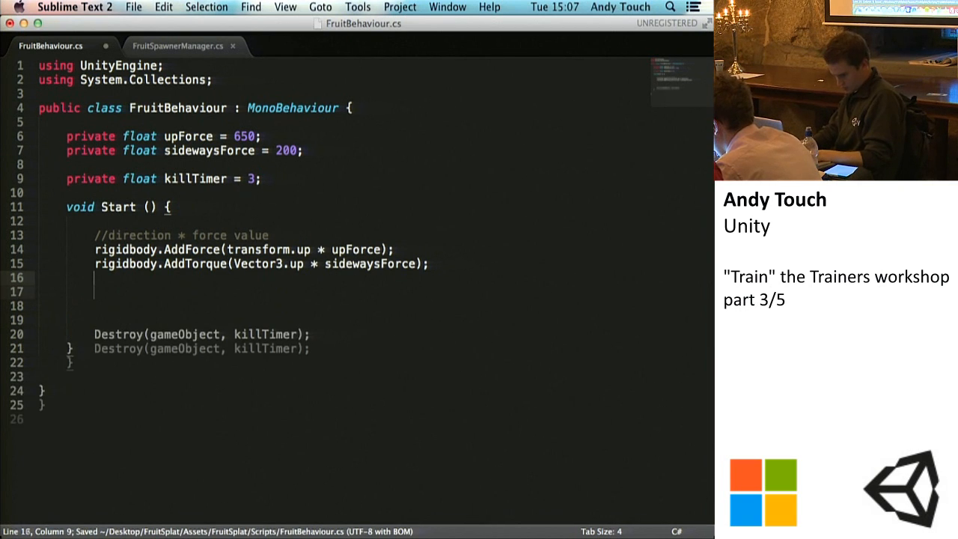
type("Destroy")
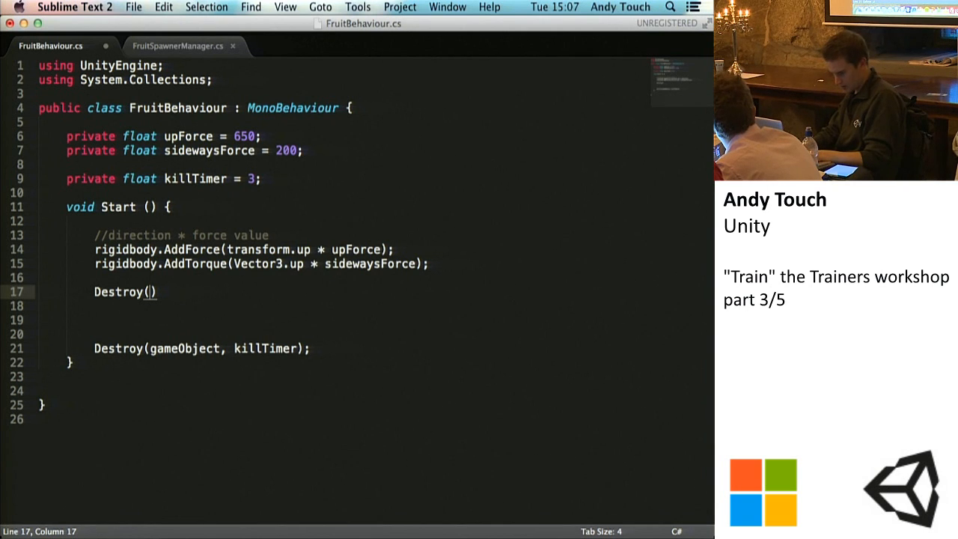
type("(gae")
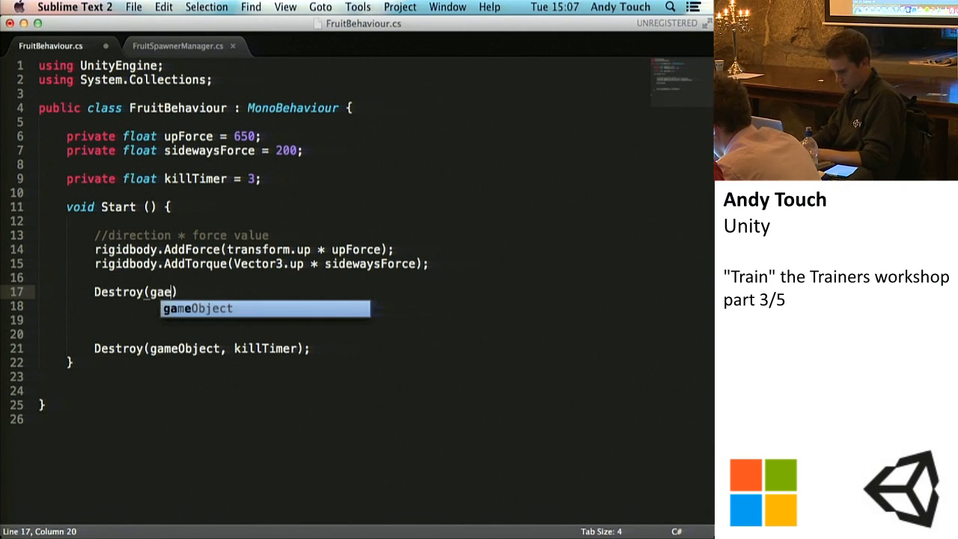
type("eObject);")
key("super+s")
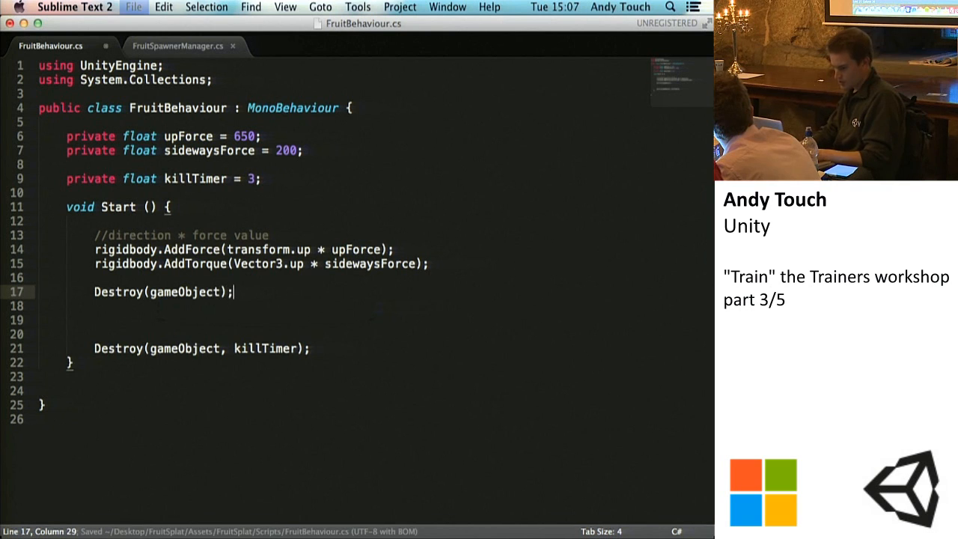
Step: Add an example Instantiate(gameObject); call above the Destroy(gameObject) line and save the script
key("Up")
key("Return")
key("Up")
key("Tab")
key("Return")
key("Tab")
type("Instantiat")
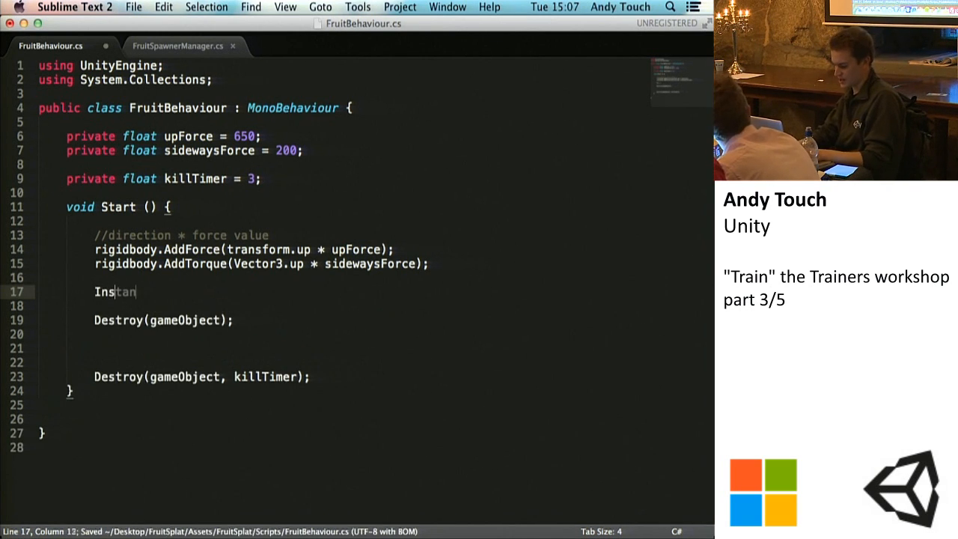
type("e(gameObjec")
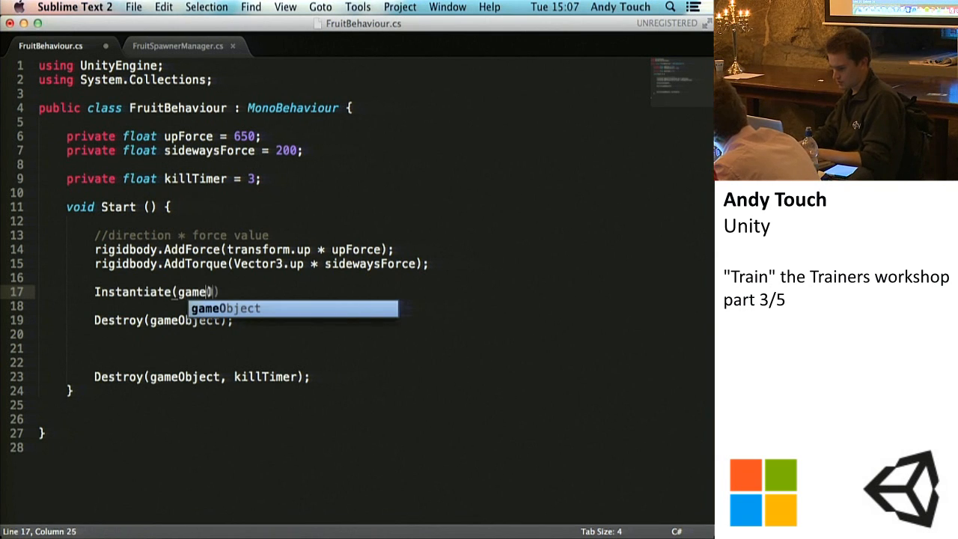
type("t);")
key("super+s")
Step: Add a //mock comment above the Instantiate call and change the Destroy(gameObject) argument to explosion
left_click(112, 281)
key("Return")
key("Return")
type("//mock")
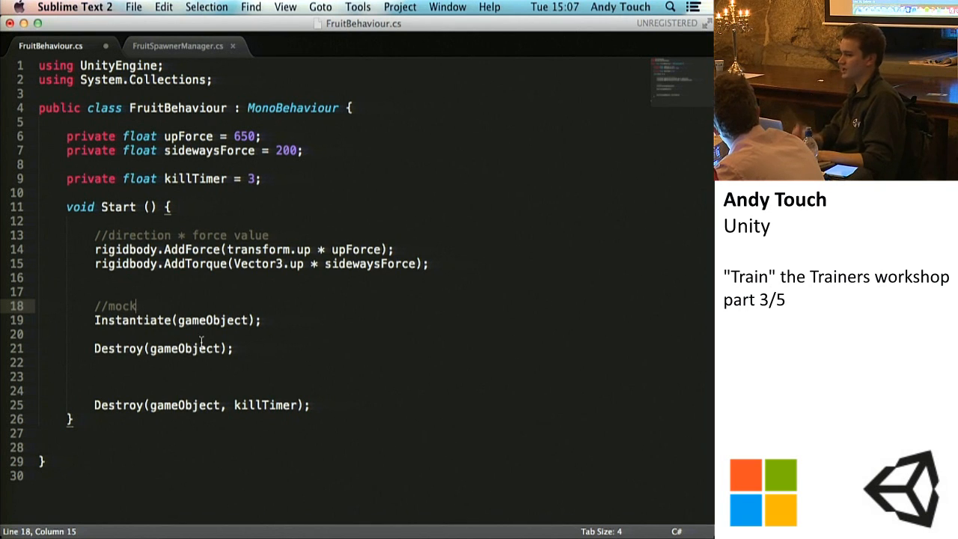
left_click_drag(222, 349, 150, 348)
type("explosion")
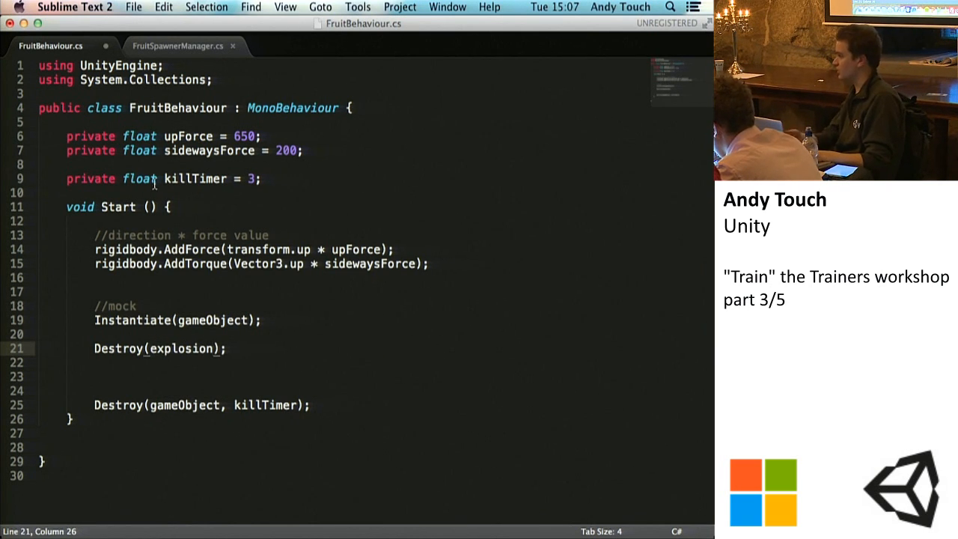
Step: Delete the example Instantiate and Destroy(explosion) lines and the extra blank lines above Destroy(gameObject, killTimer), and save the script
left_click_drag(237, 348, 41, 293)
key("BackSpace")
key("BackSpace")
key("BackSpace")
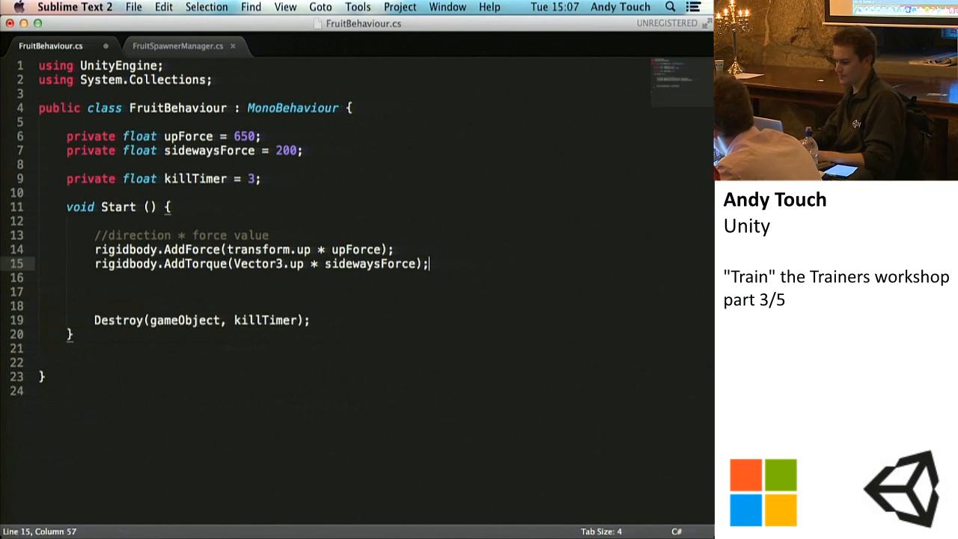
key("super+s")
left_click(221, 307)
key("BackSpace")
key("BackSpace")
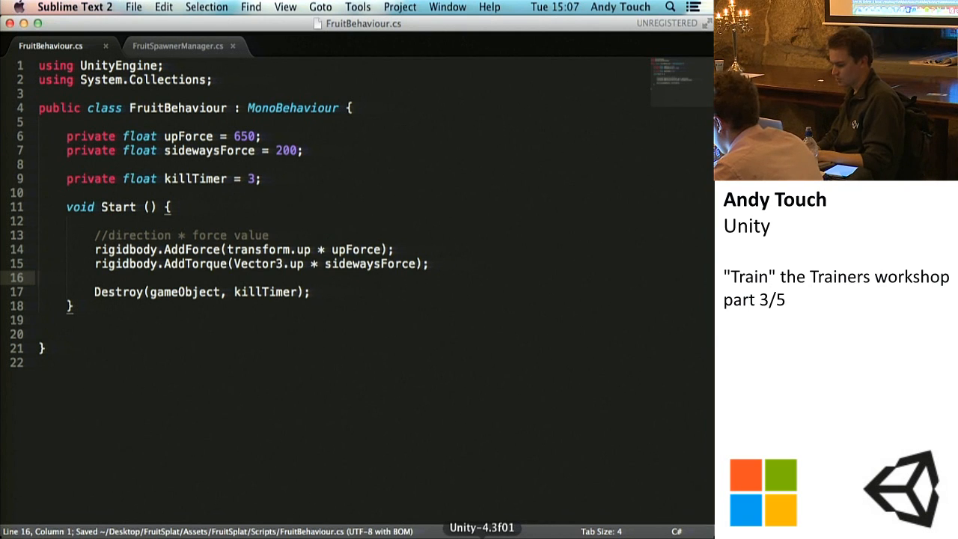
Step: Move the Sublime Text window aside and switch to Unity
right_click(483, 538)
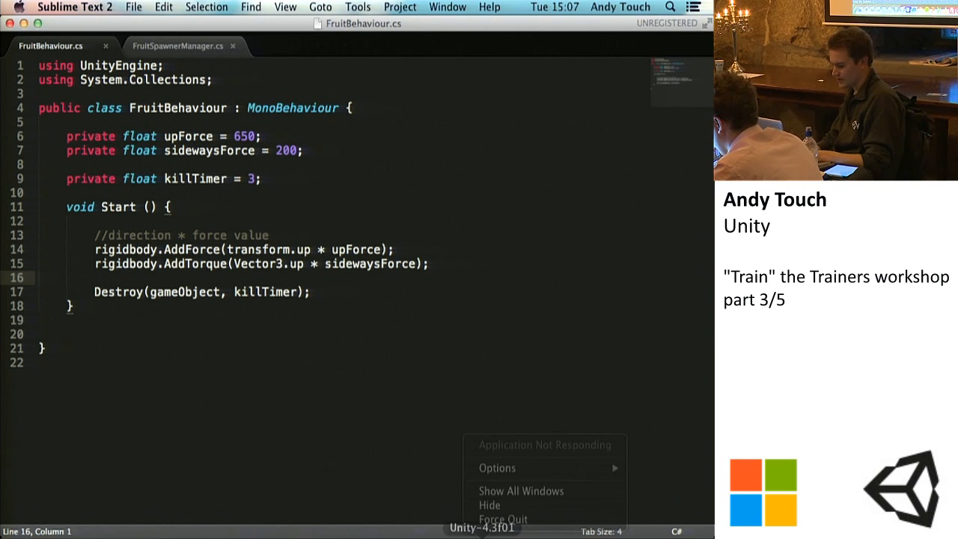
left_click(482, 537)
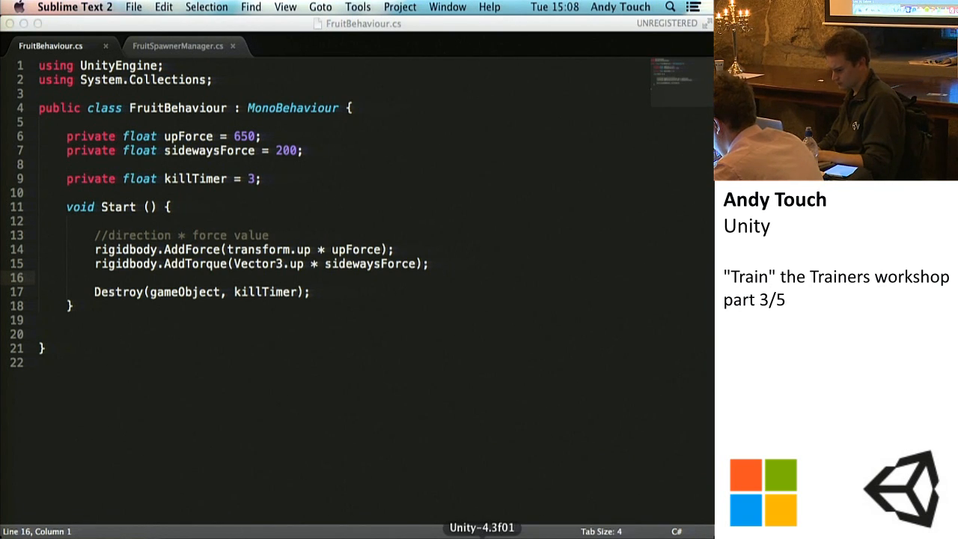
left_click_drag(207, 25, 485, 286)
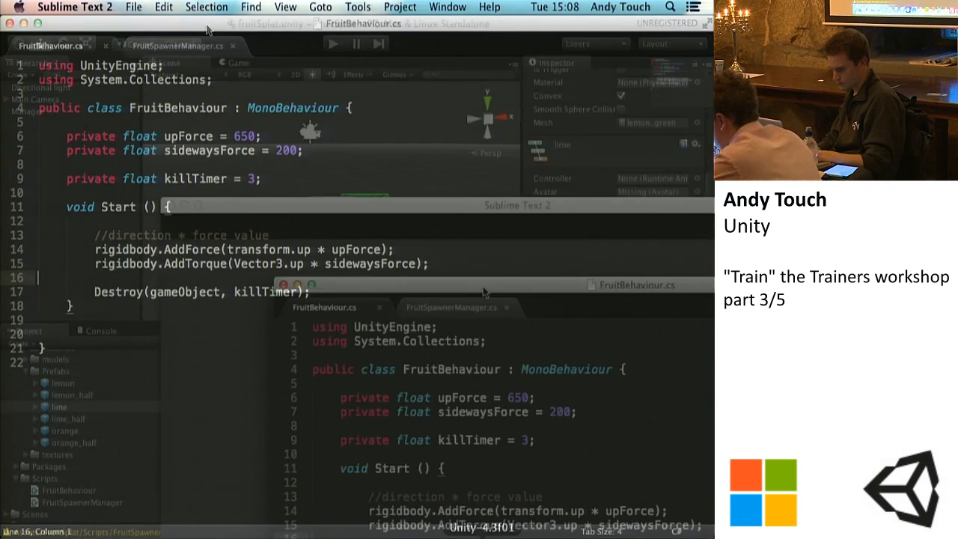
left_click(103, 206)
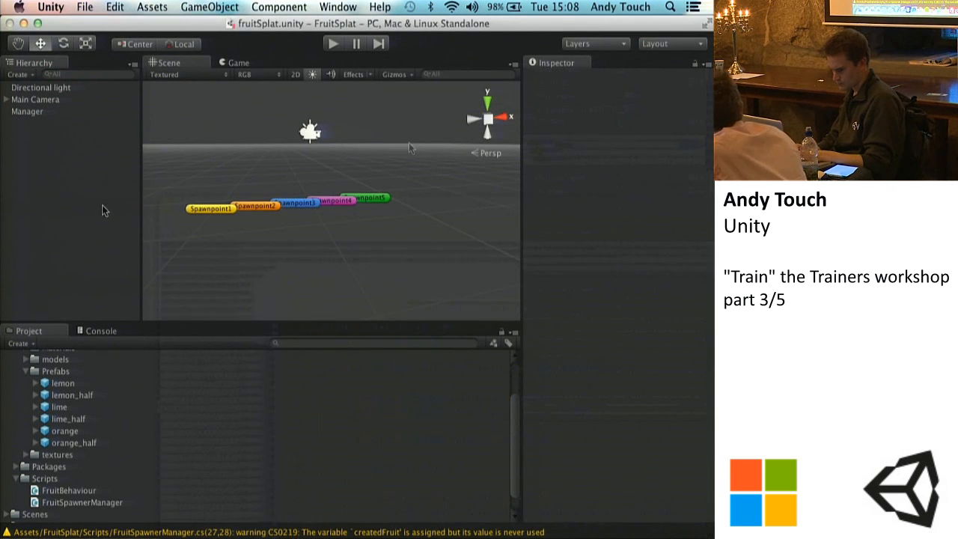
Step: Play-test the kill timer and watch the spawned fruit in the Scene view from a higher angle, and stop the game
left_click(333, 45)
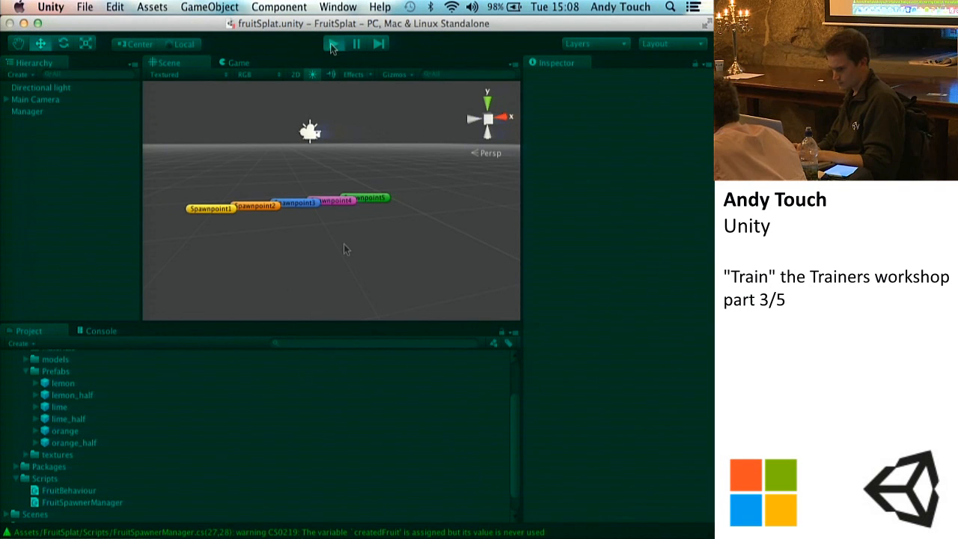
left_click(172, 66)
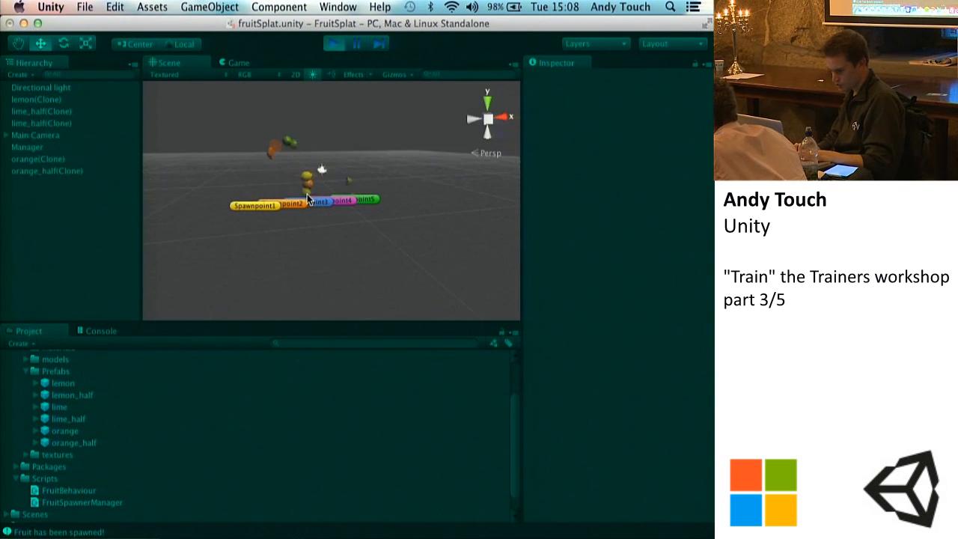
scroll(307, 199, "up", 10)
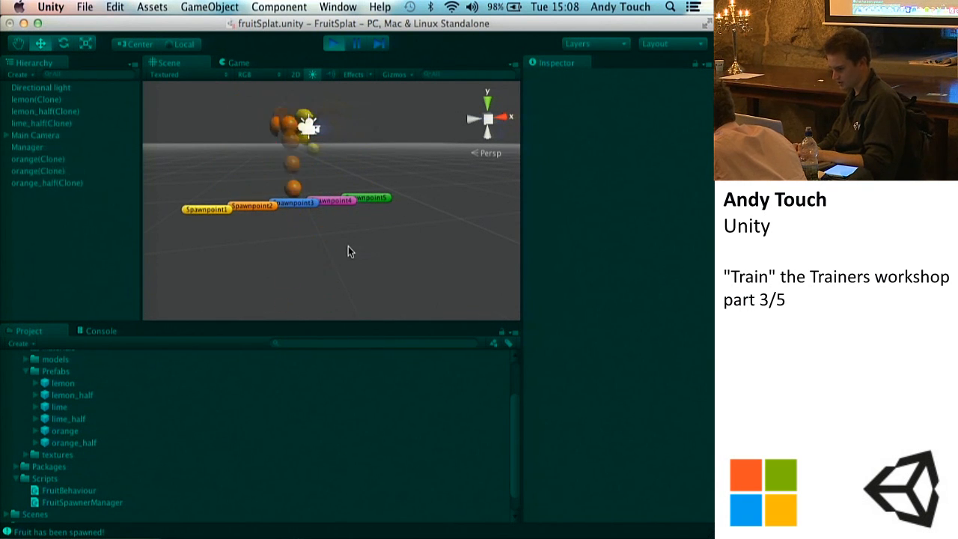
left_click_drag(348, 246, 270, 361, "alt")
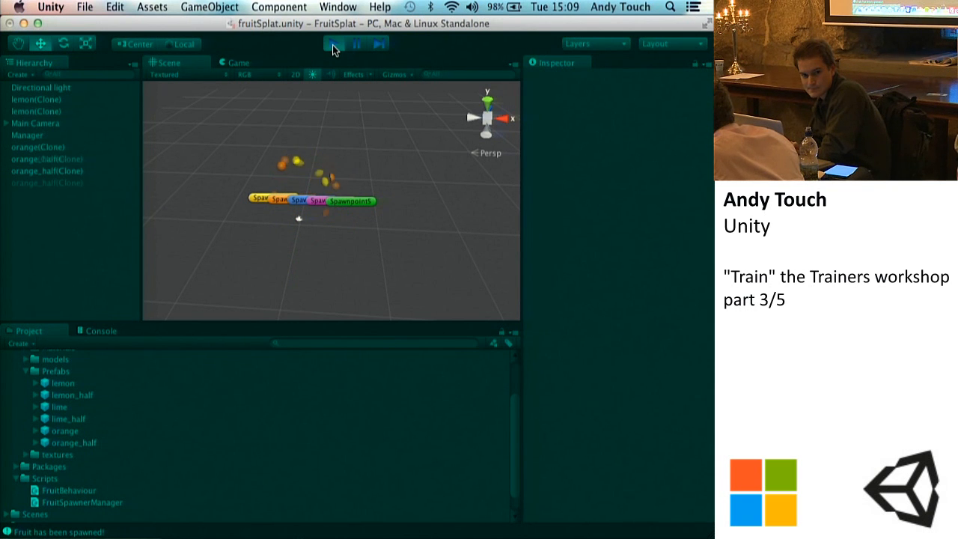
left_click(332, 45)
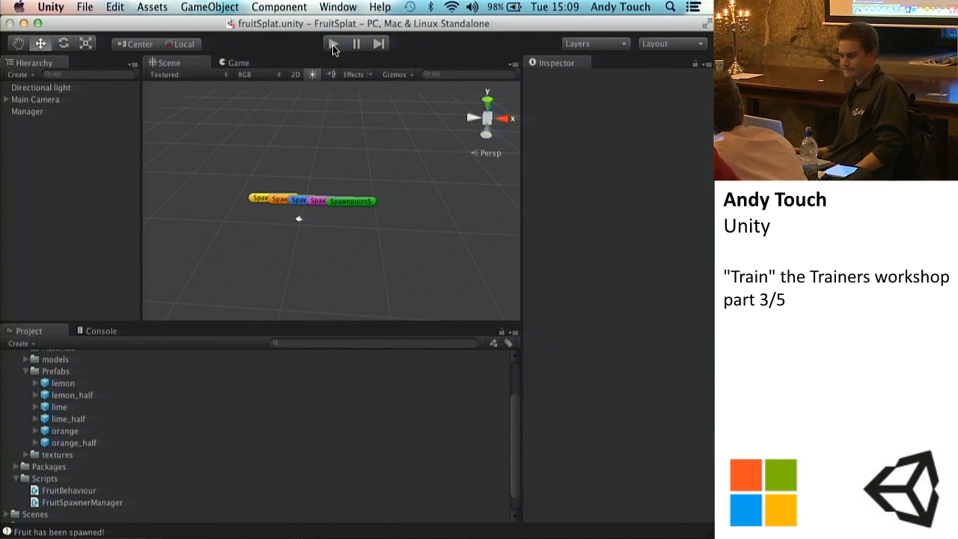
Step: Switch to Sublime Text, close its empty window and return to Unity
left_click(569, 537)
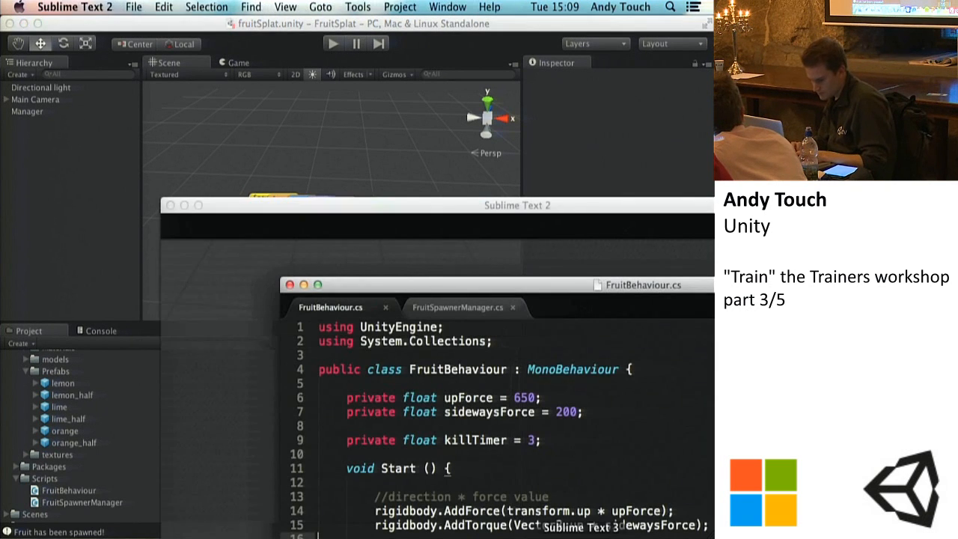
left_click(169, 205)
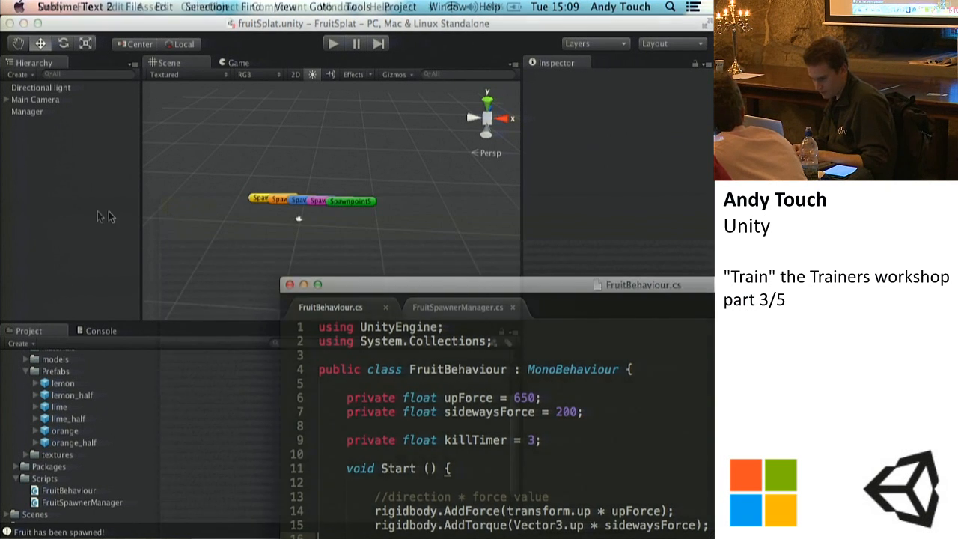
left_click(404, 64)
Step: Run the game again to examine the fruit spawning and being destroyed in the Scene view, and stop it
left_click(333, 47)
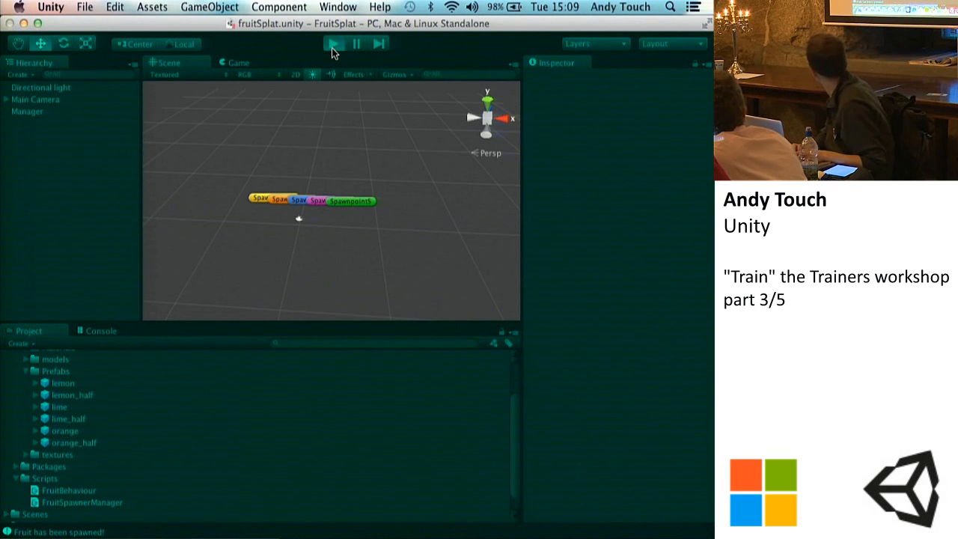
left_click(186, 62)
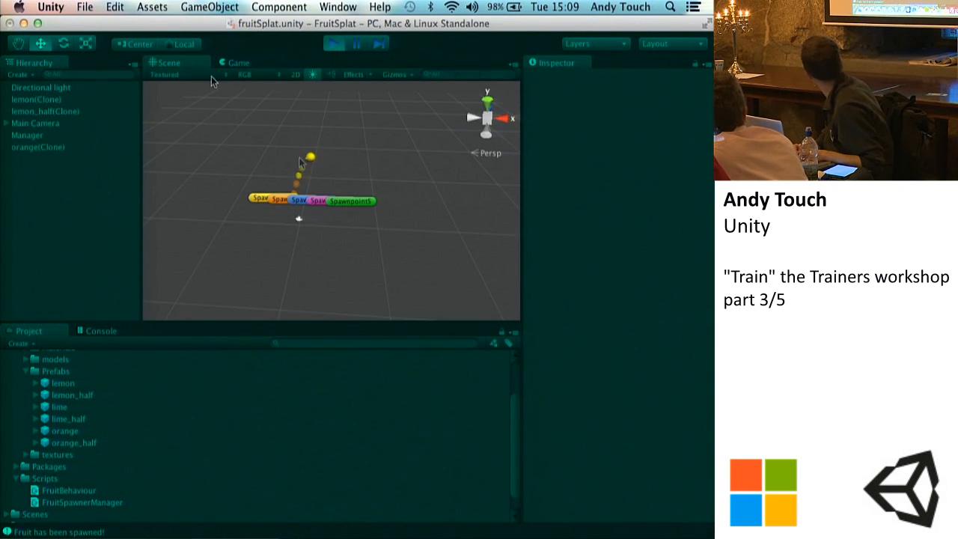
left_click(333, 43)
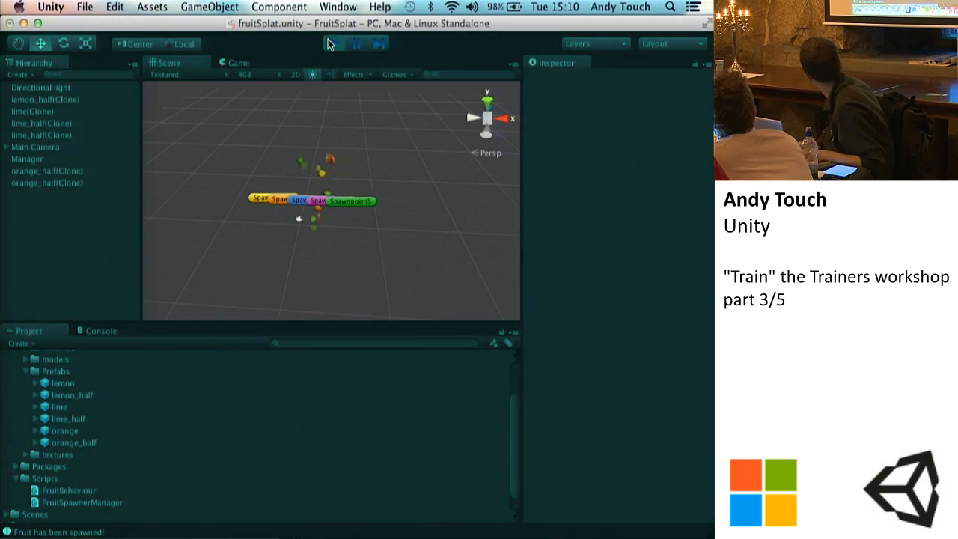
Step: Play-test the spawned fruit in the Game view, stop the game and switch to Sublime Text
left_click(229, 63)
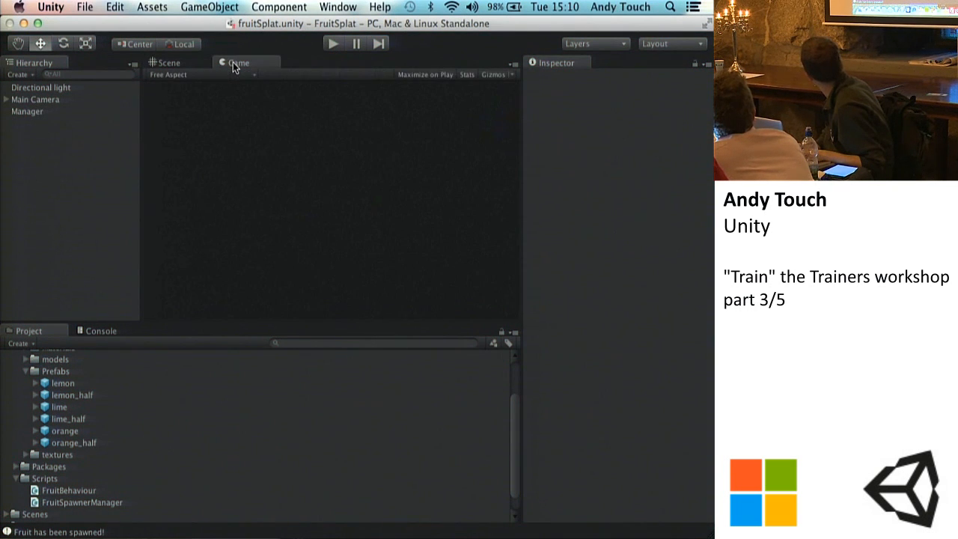
left_click(333, 45)
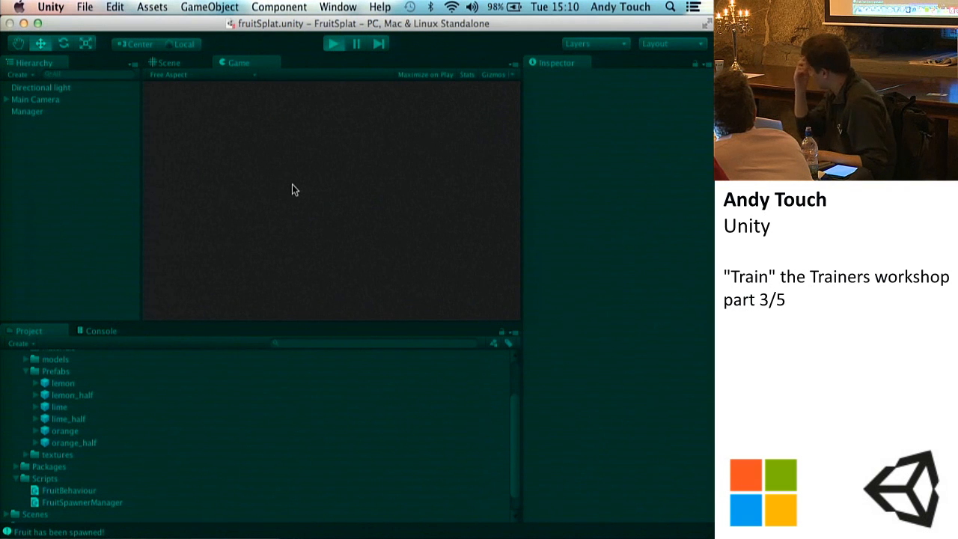
left_click(287, 238)
left_click(334, 186)
left_click(317, 183)
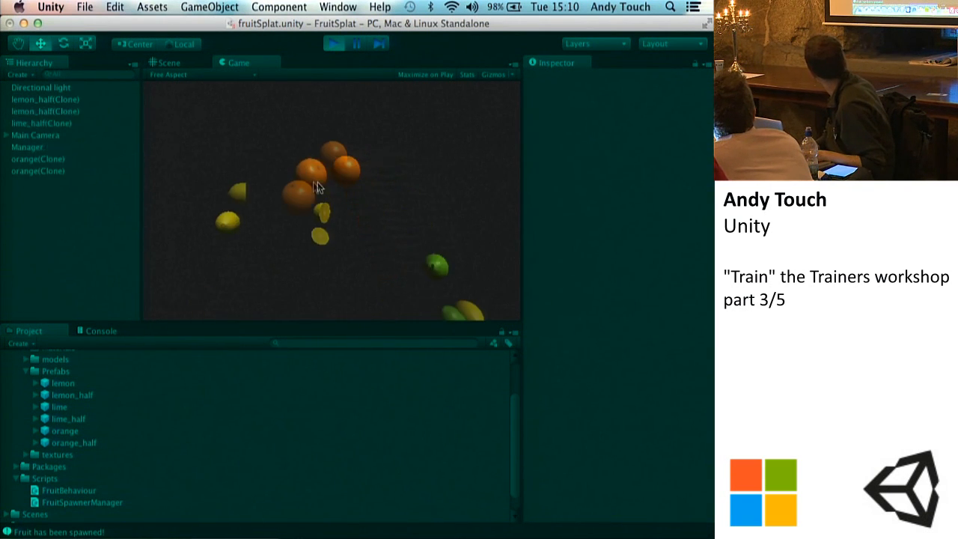
left_click(340, 137)
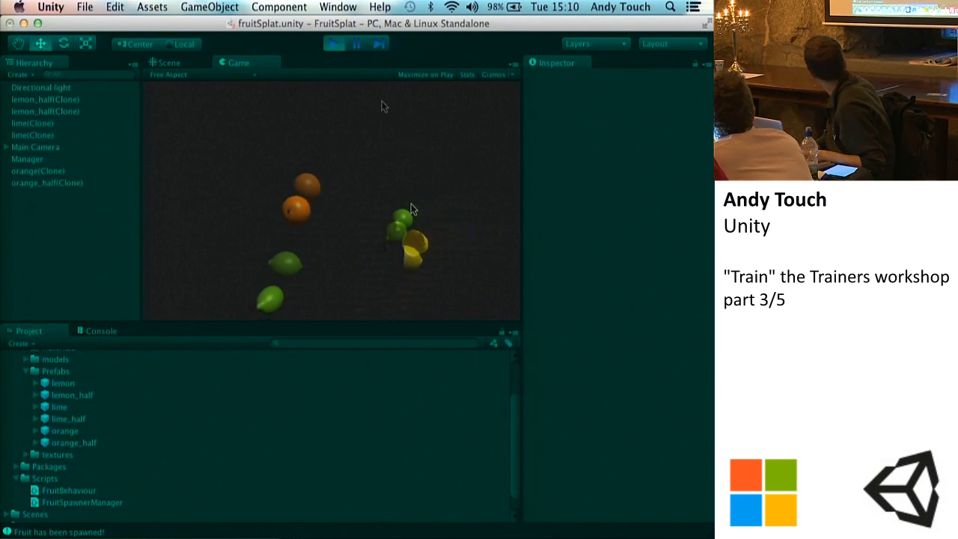
left_click(334, 44)
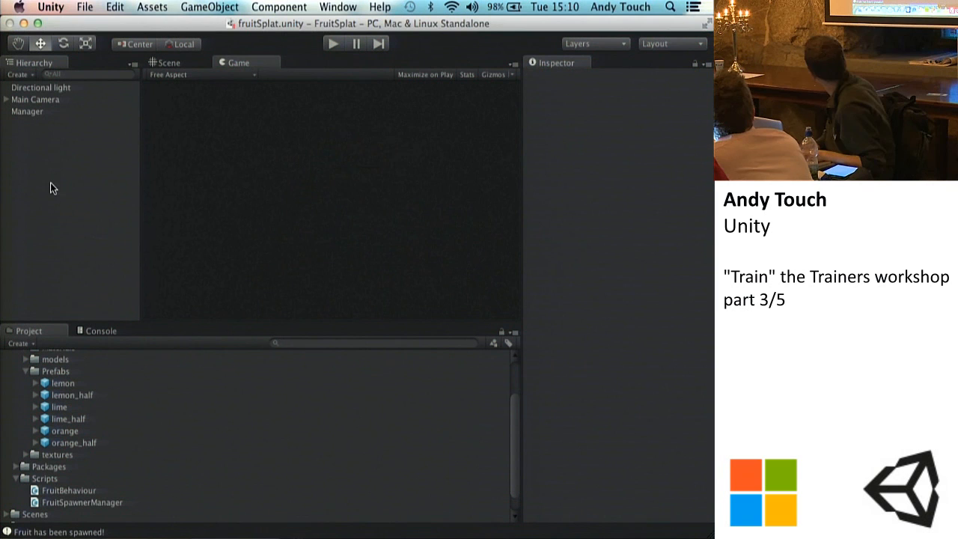
left_click(581, 537)
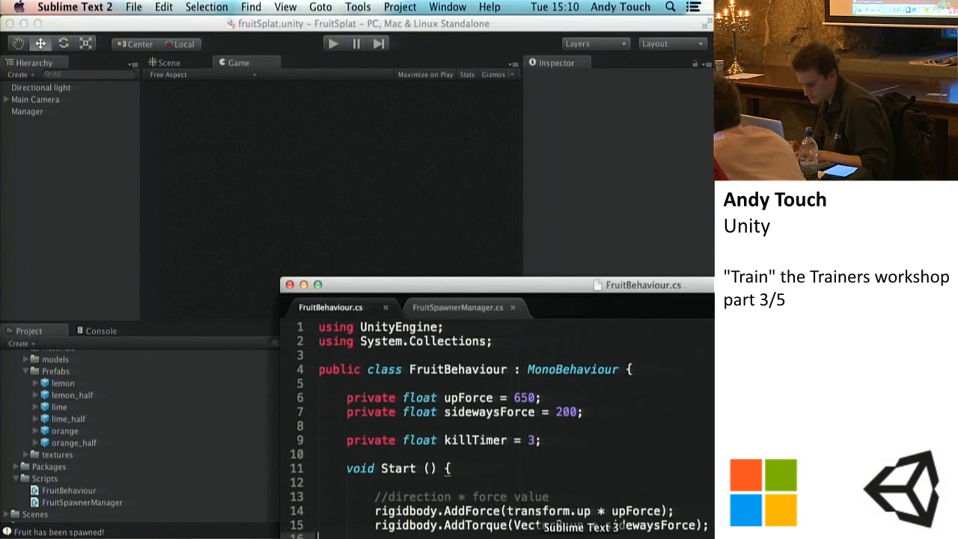
Step: Switch back to Unity and create a new C# script in the Scripts folder
left_click(461, 307)
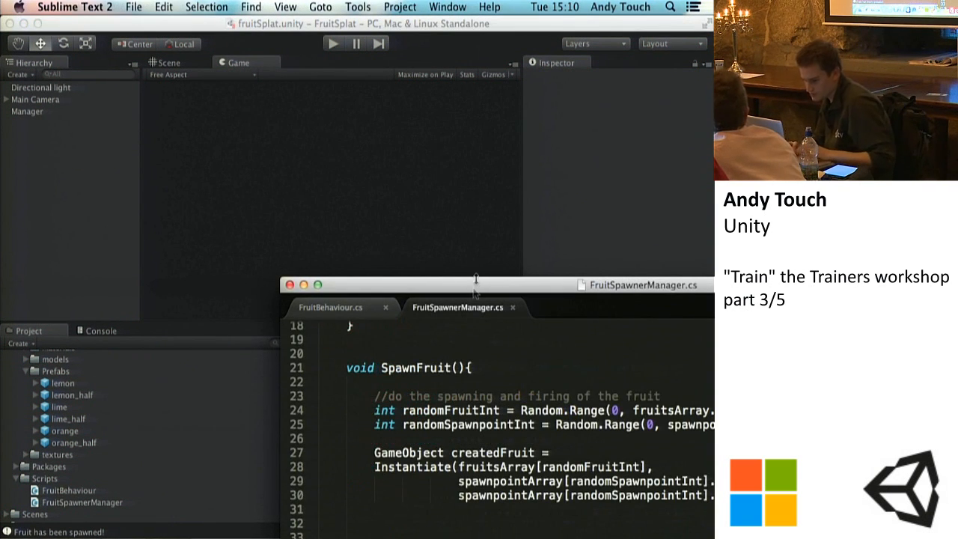
left_click(117, 207)
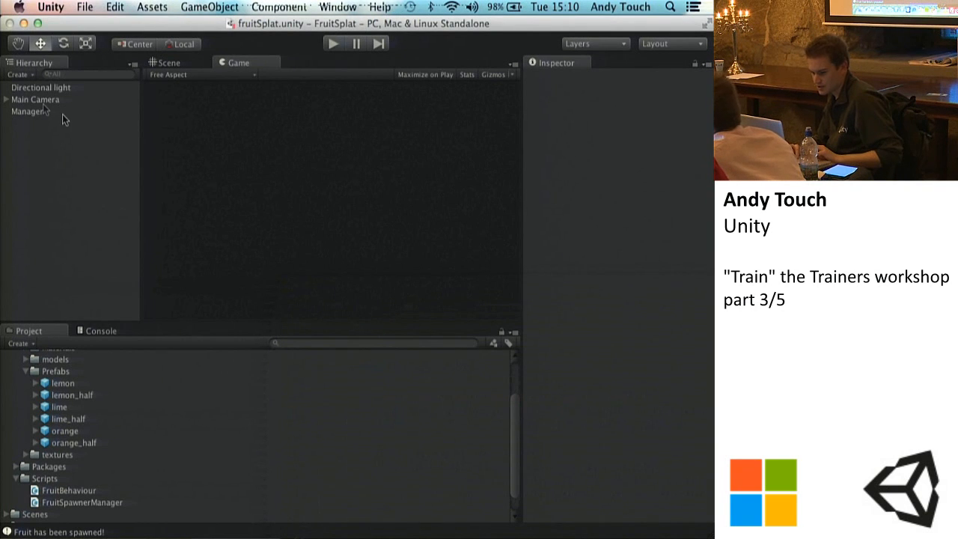
left_click(60, 477)
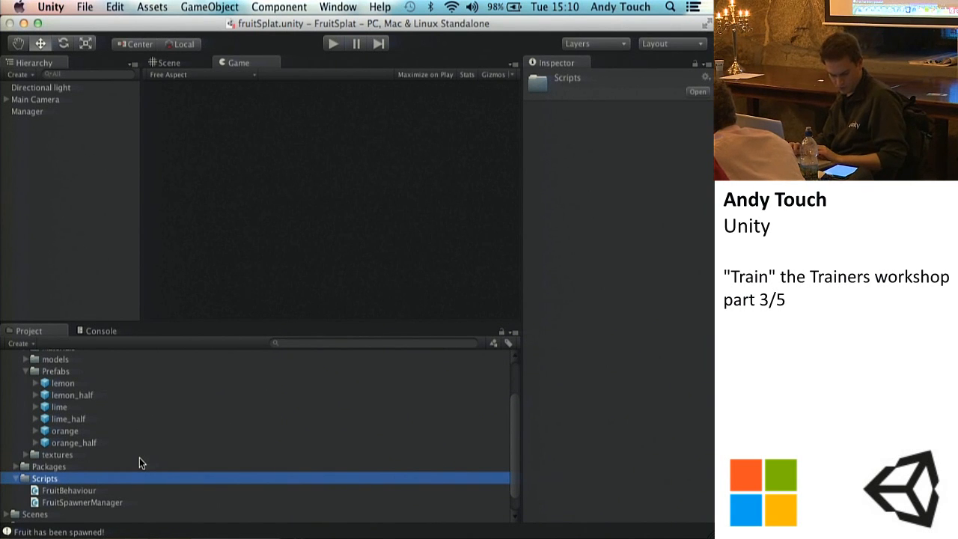
left_click(18, 343)
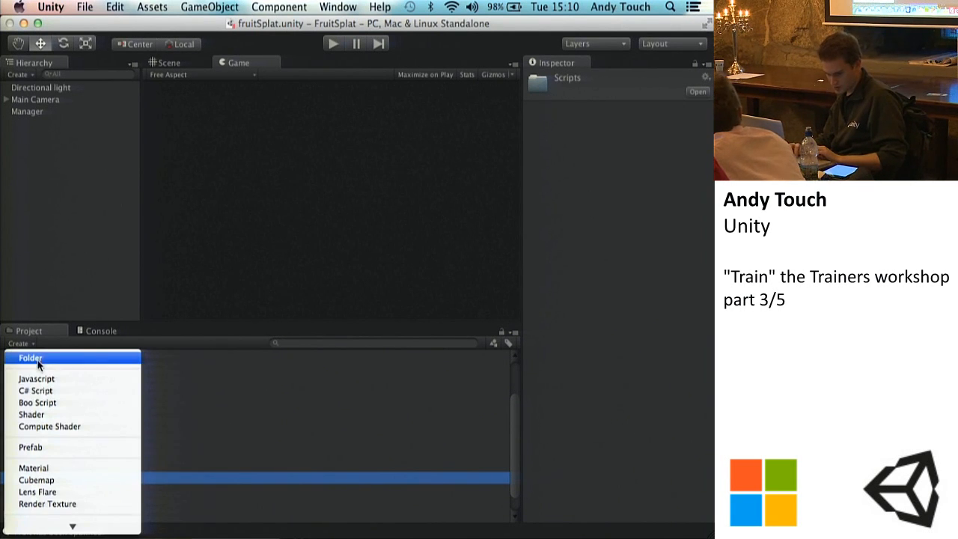
left_click(38, 390)
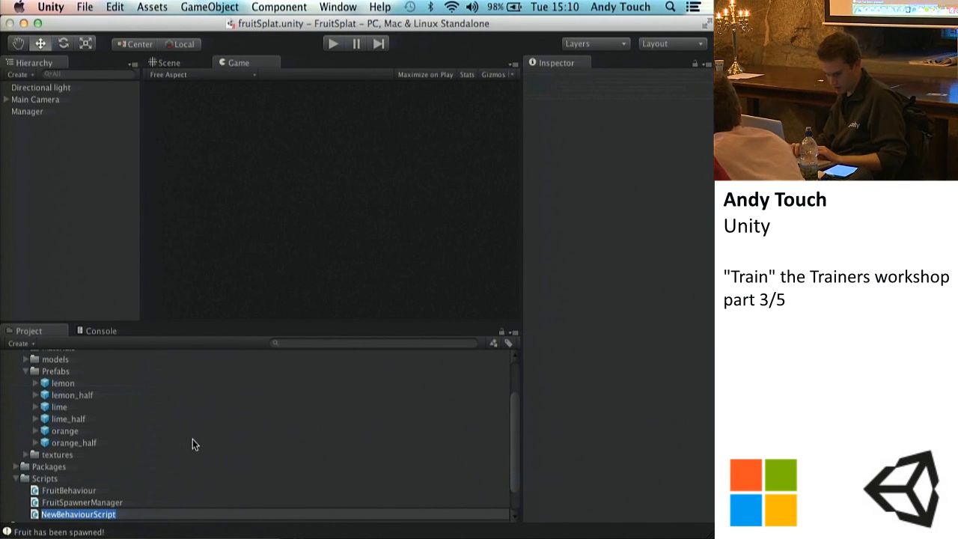
Step: Rename the new script in the Scripts folder to ClickControl
left_click(515, 474)
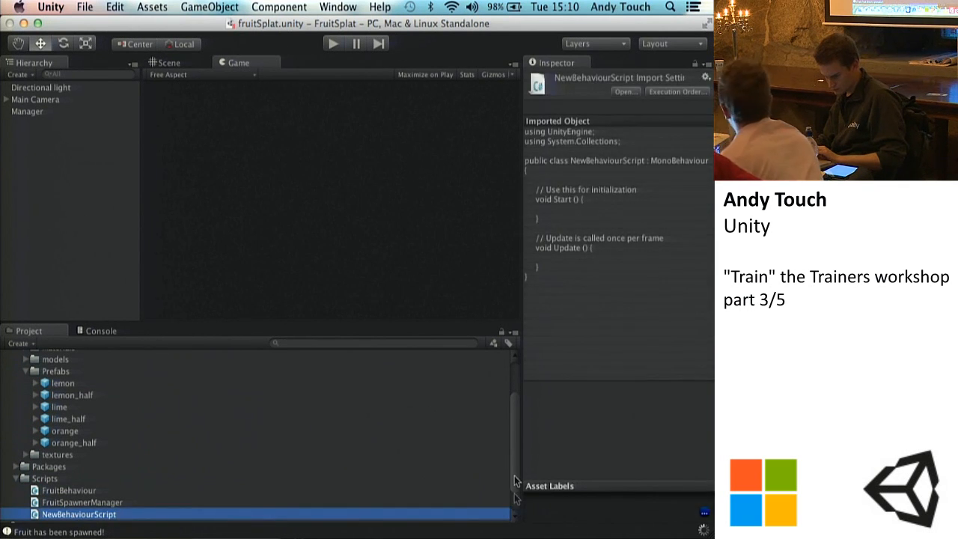
scroll(514, 467, "down", 3)
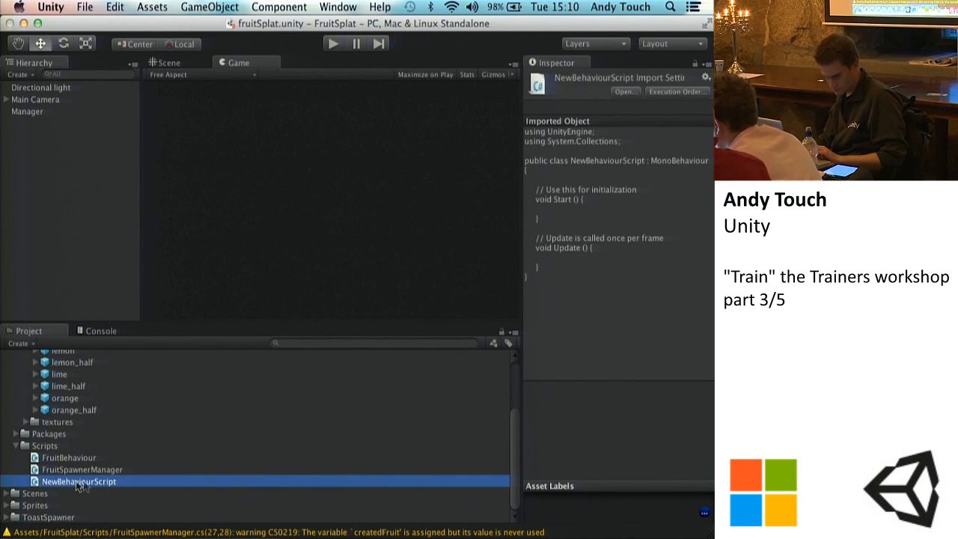
left_click(77, 483)
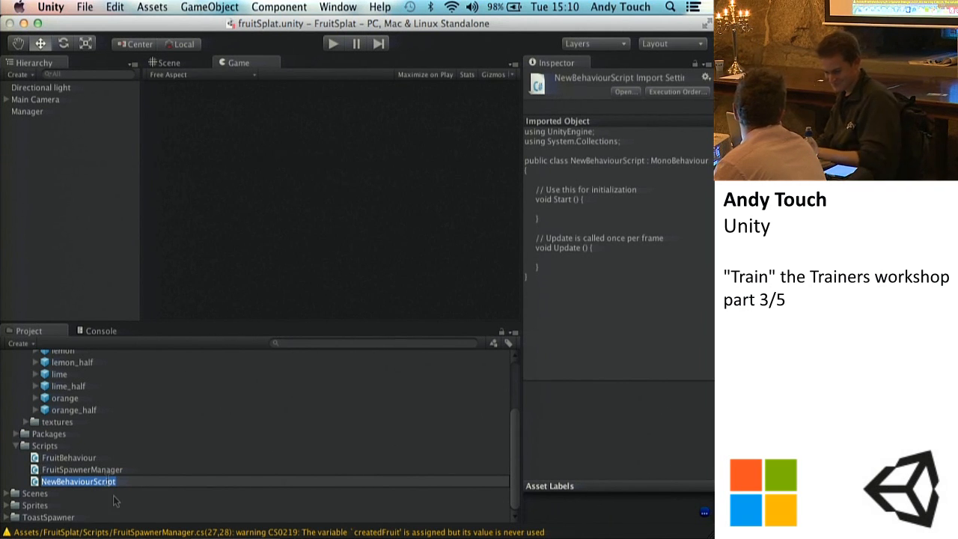
type("ClickControl")
key("Return")
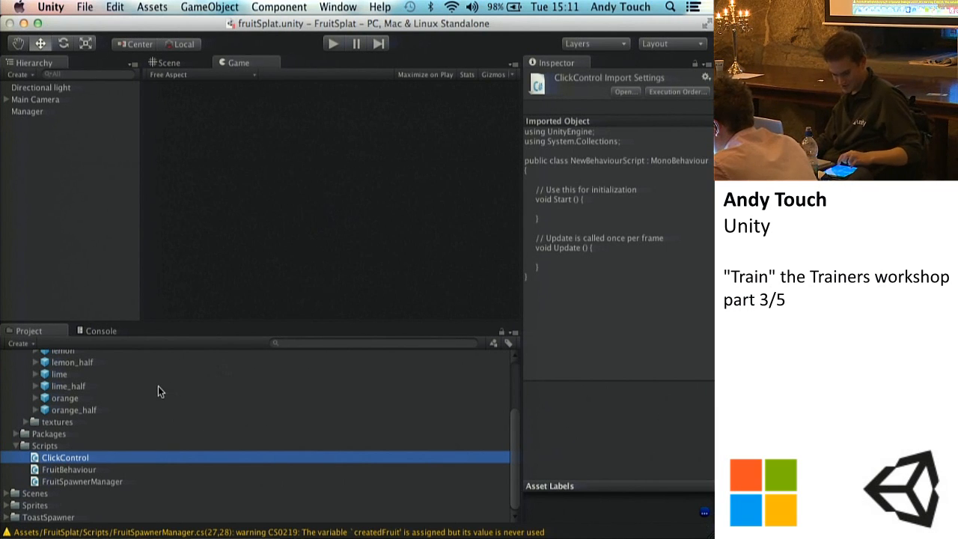
Step: Open the ClickControl script in Sublime Text, rename its class to ClickControl and save the file
double_click(75, 458)
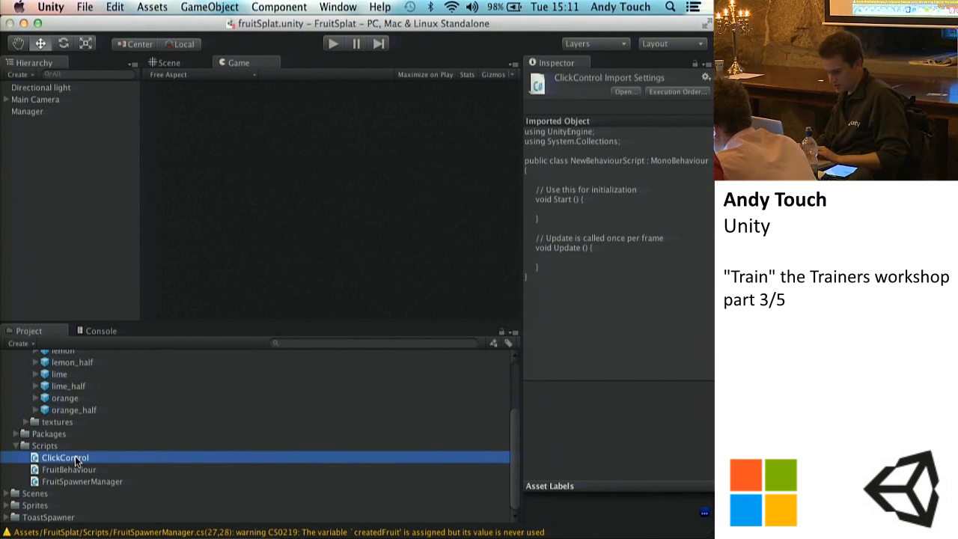
left_click_drag(255, 110, 128, 110)
key("BackSpace")
type("ClikCo")
key("BackSpace")
key("BackSpace")
key("BackSpace")
type("ckControl")
key("super+s")
Step: Delete the template Start and Update methods from the ClickControl class and save
left_click_drag(73, 249, 61, 137)
key("BackSpace")
key("super+s")
Step: Declare the private fields "Ray ray" and, below it, "RaycastHit hit" in the ClickControl class and save
type("private Ray")
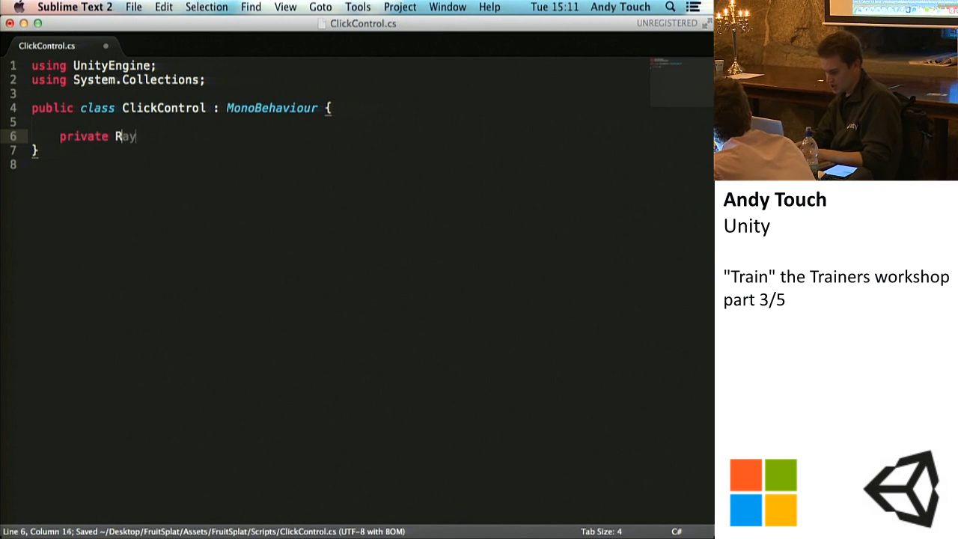
type("castHit ")
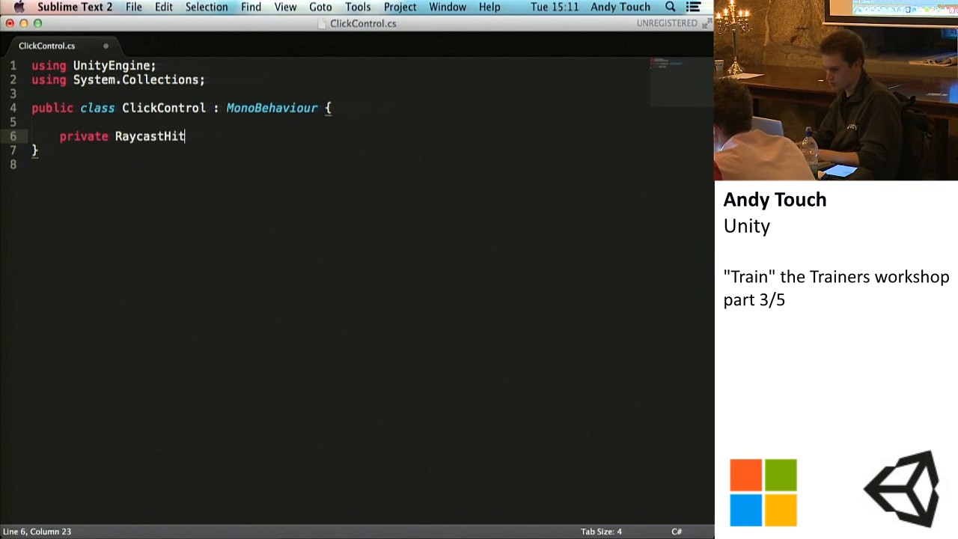
type("hit;")
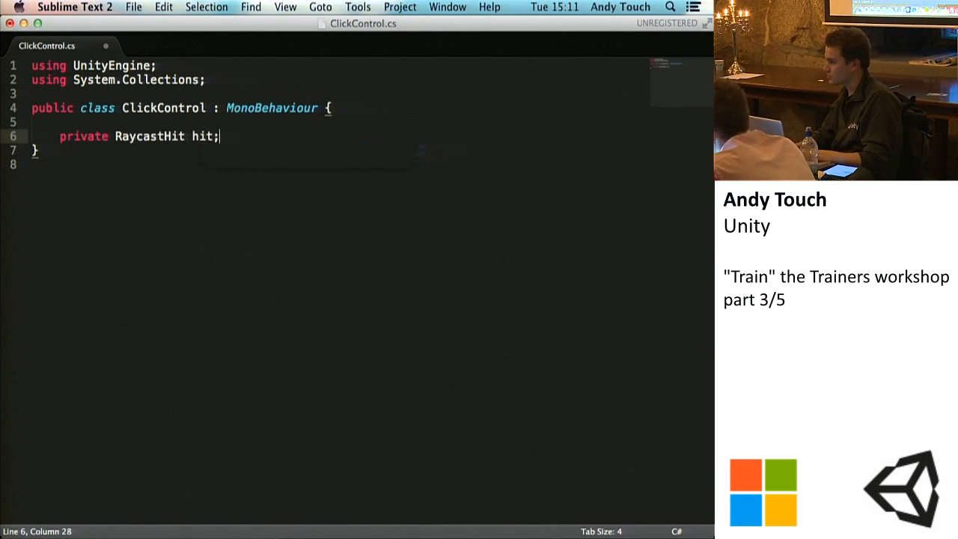
key("super+s")
key("Return")
type("private ")
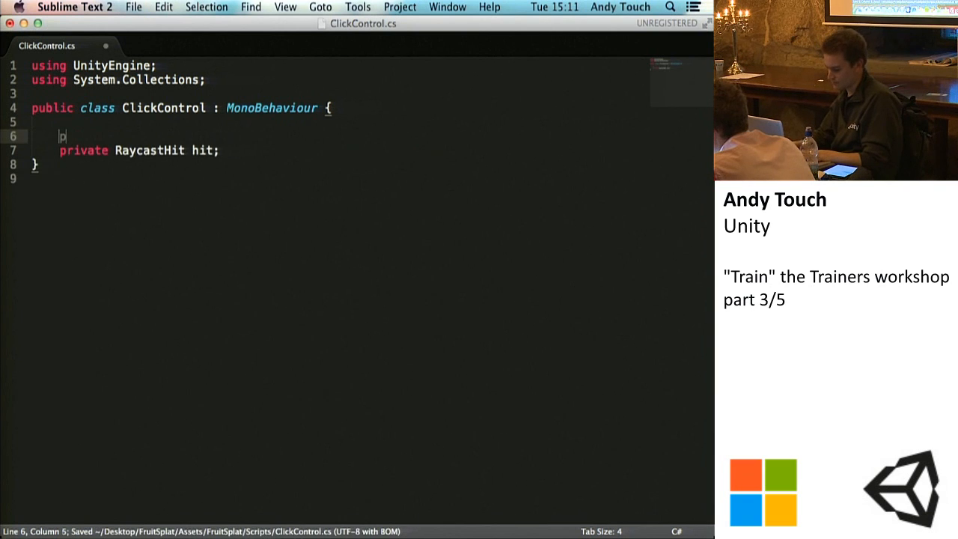
type("Ray ray;")
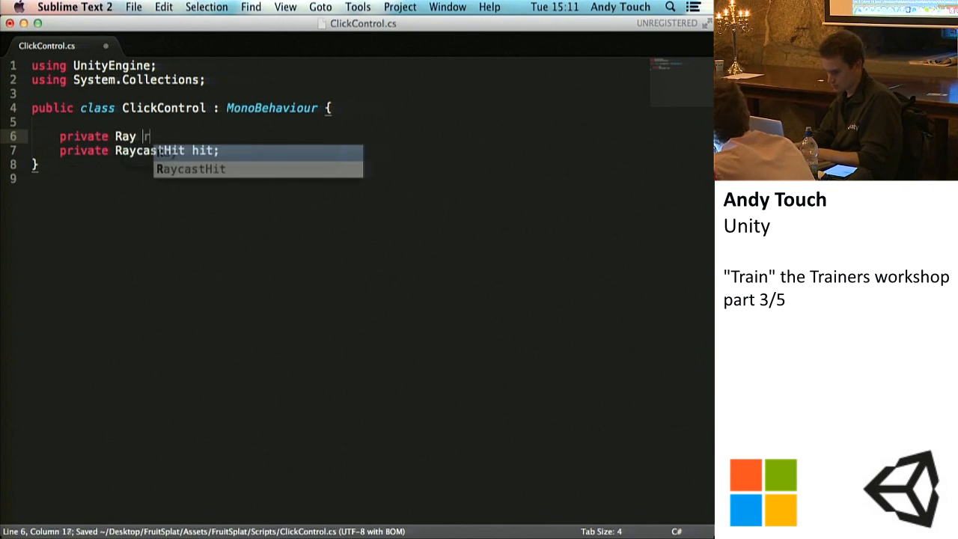
key("super+s")
Step: Add blank lines below the RaycastHit declaration and indent for further code
left_click(228, 151)
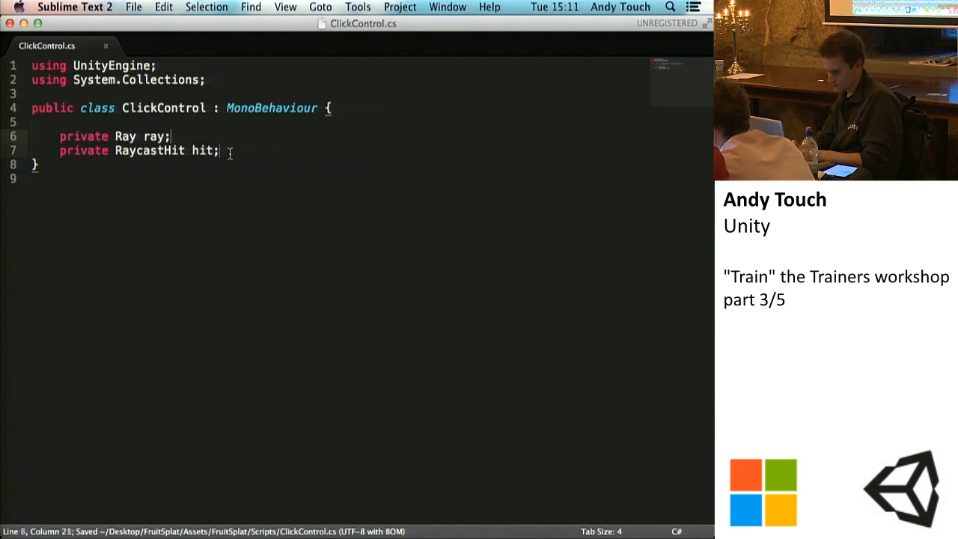
key("Return")
key("Return")
key("Return")
key("Return")
key("Up")
key("Tab")
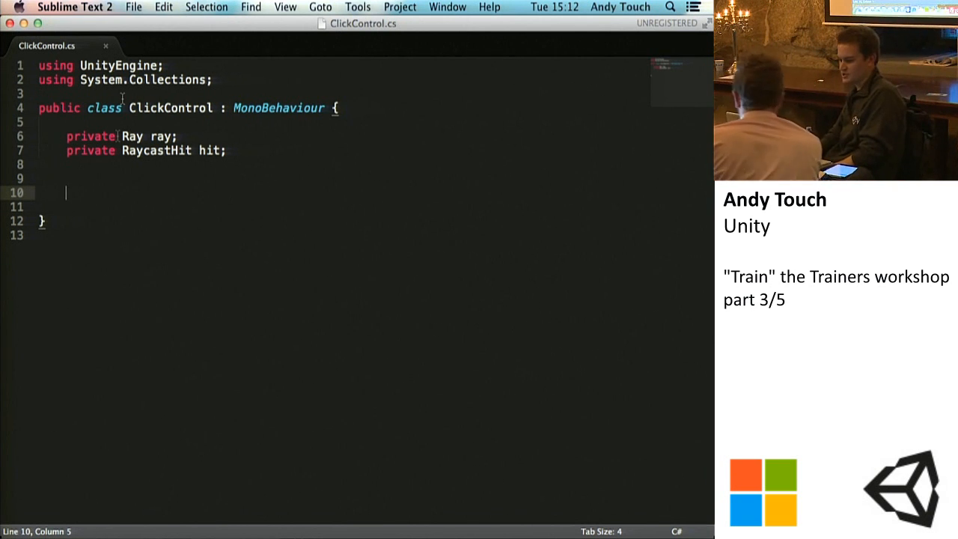
Step: Highlight the Ray declaration and the RaycastHit declaration in turn to review them
left_click_drag(66, 137, 202, 137)
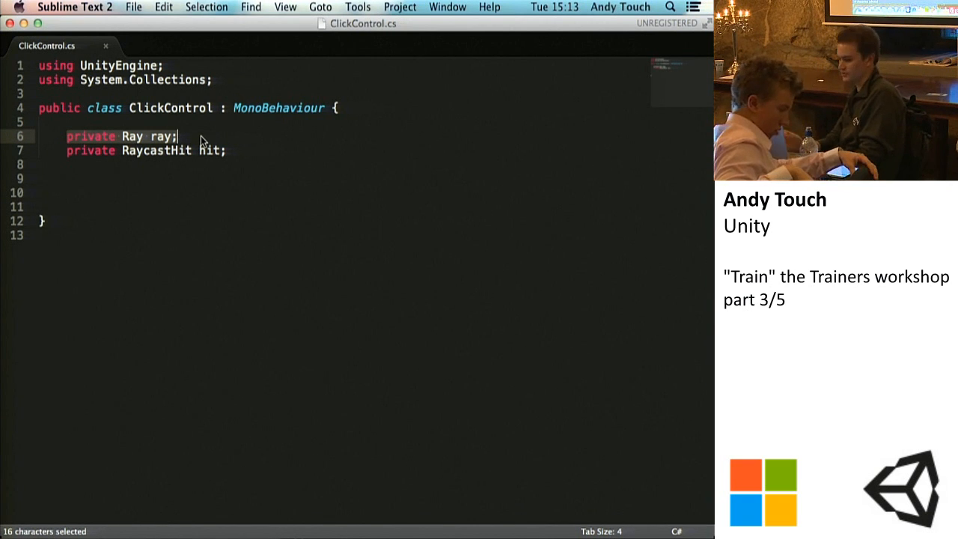
left_click(227, 150)
left_click_drag(244, 151, 60, 155)
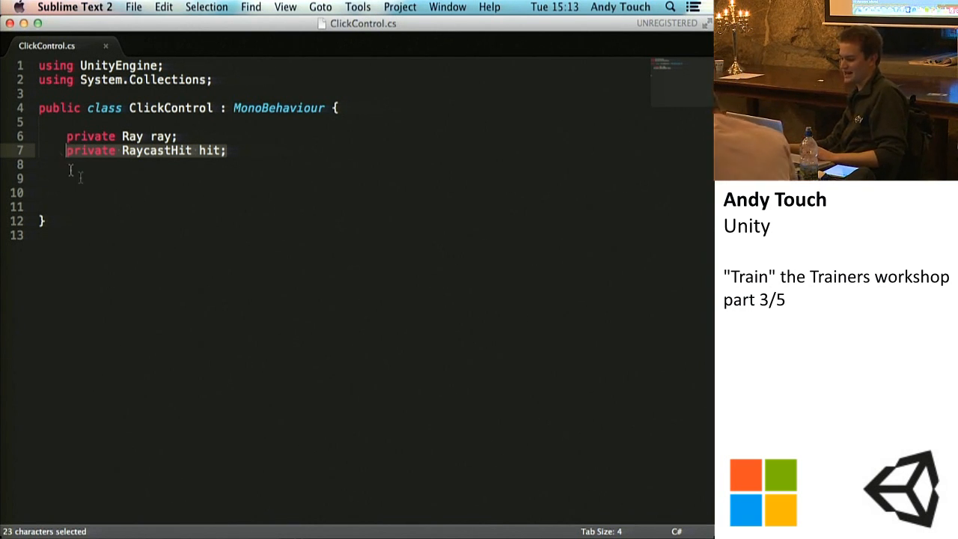
Step: Add an empty "void Update()" method with spaced-out braces below the field declarations
left_click(80, 174)
key("Tab")
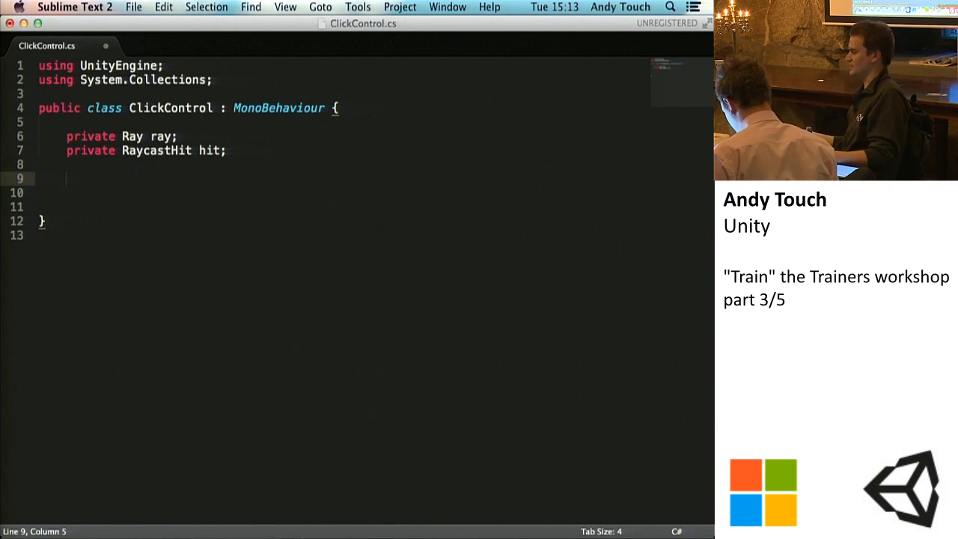
key("super+s")
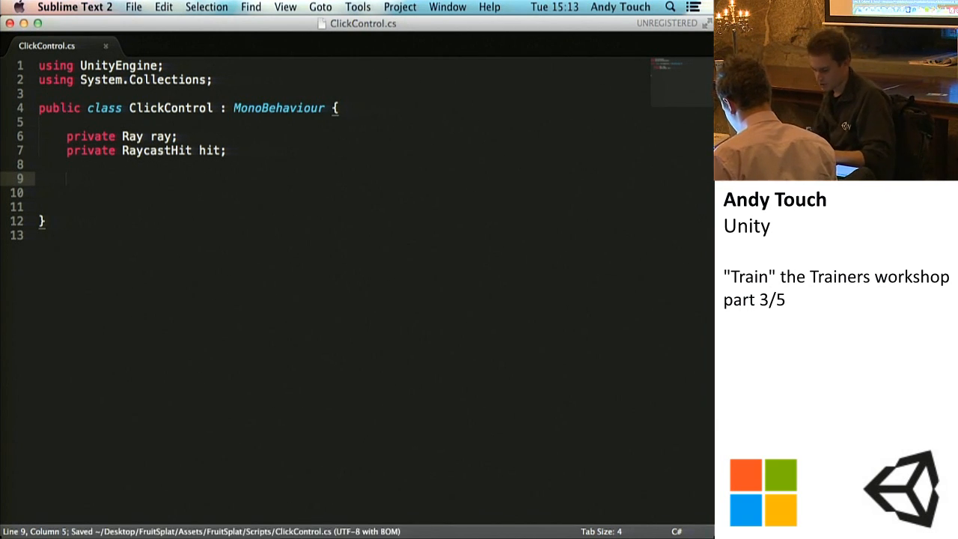
type("void Update(){")
key("Return")
key("Return")
key("Return")
key("Up")
key("Up")
key("End")
key("Return")
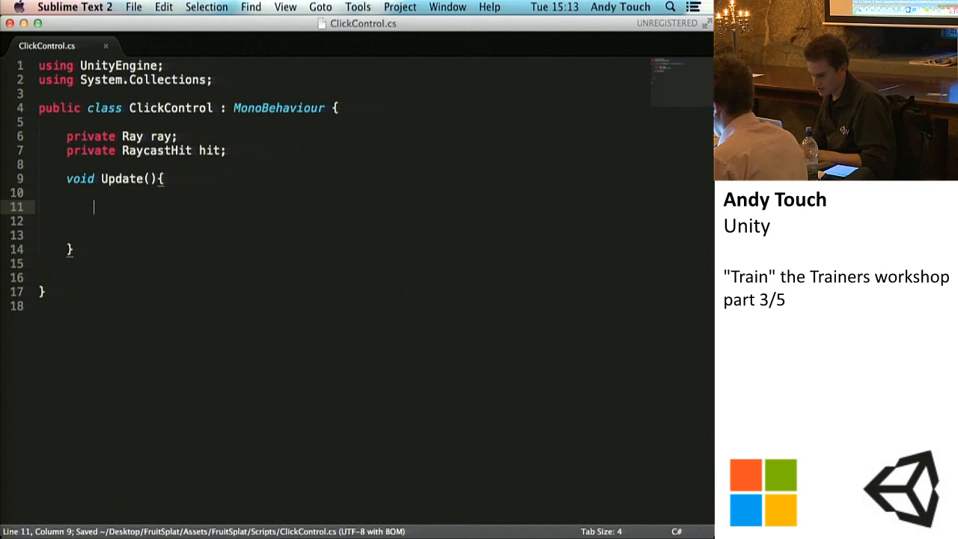
Step: Begin an if statement inside Update that checks Input.GetButtonDown with a string argument
type("if(Input.Ge")
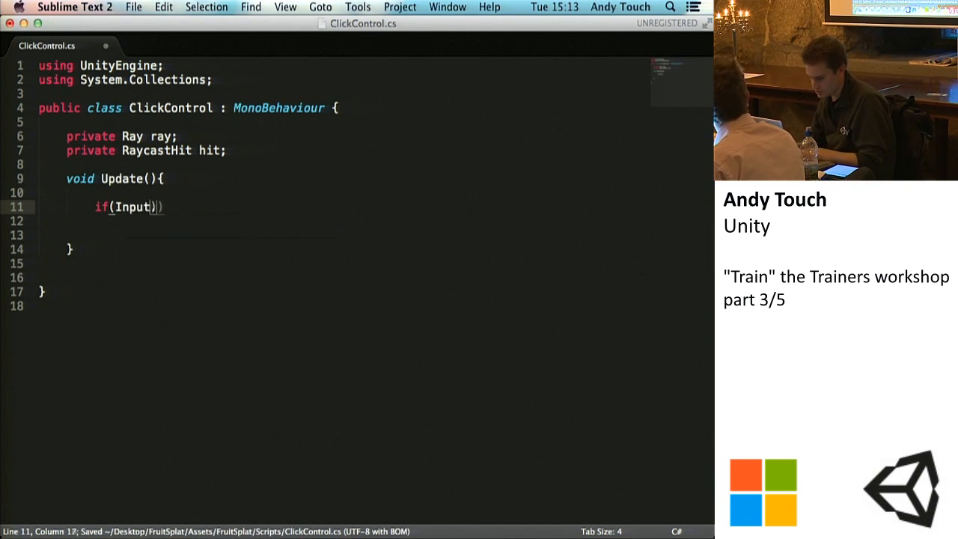
type("tBut")
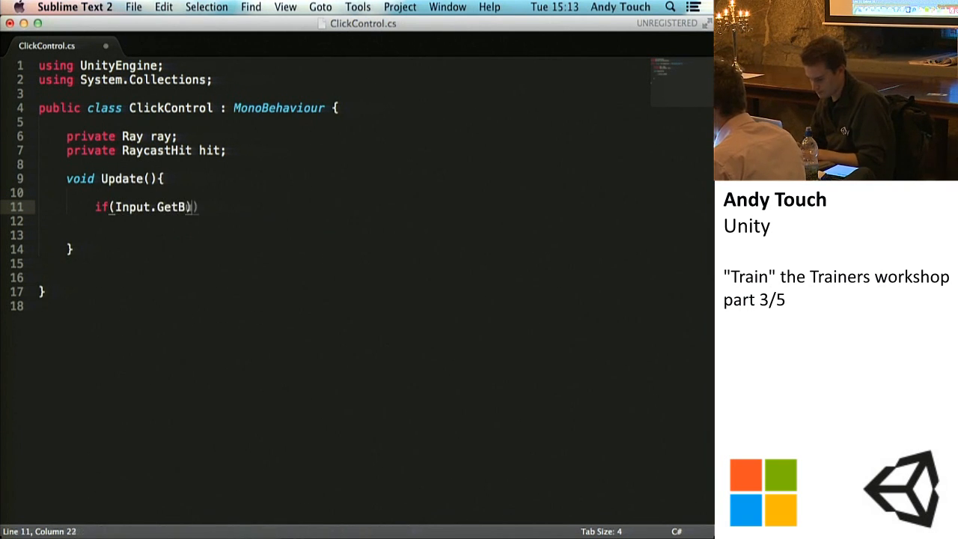
type("tonDown(")
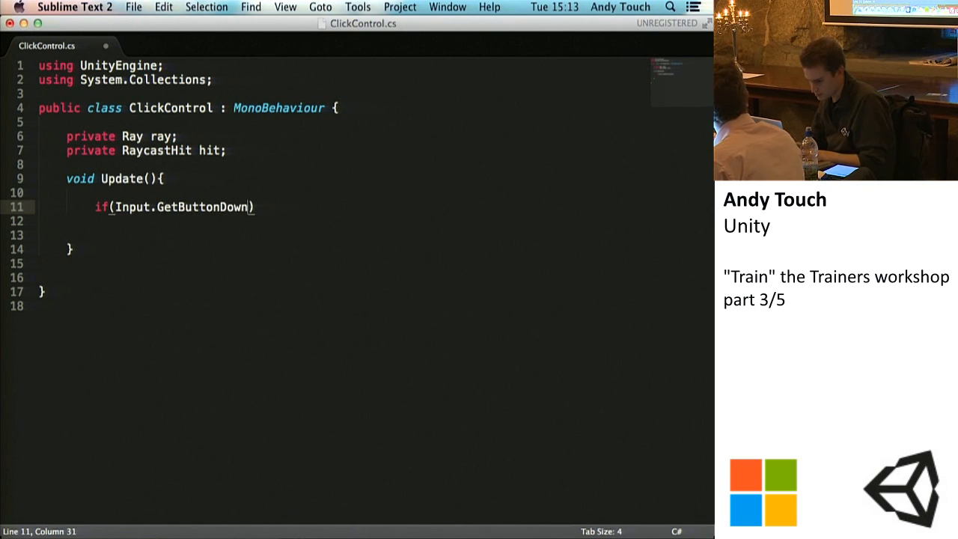
type("\"")
type("mouse 0\"")
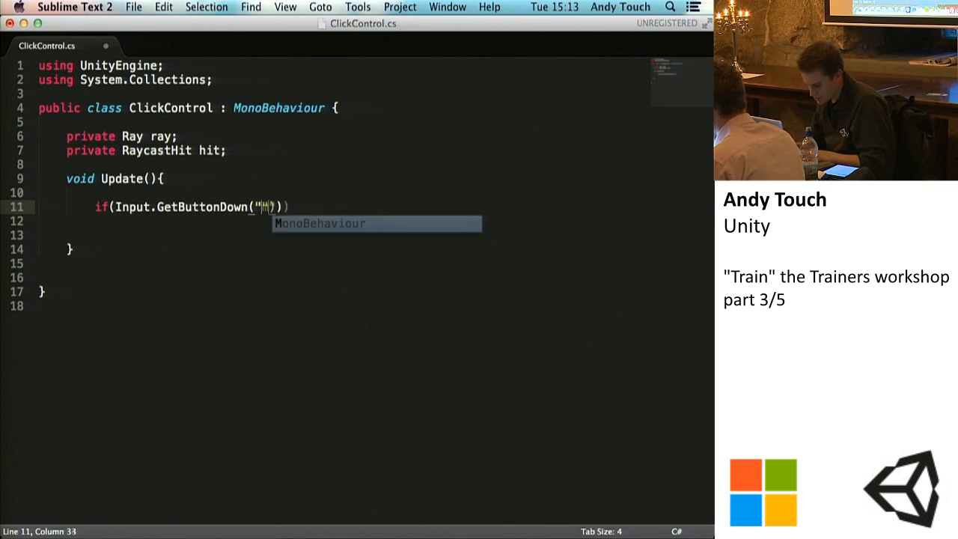
Step: Change the input check in the if statement from GetButtonDown to GetKeyDown and save
key("BackSpace")
key("BackSpace")
key("BackSpace")
key("BackSpace")
key("BackSpace")
key("BackSpace")
key("Left")
key("Left")
key("Left")
key("BackSpace")
key("BackSpace")
key("BackSpace")
key("BackSpace")
key("BackSpace")
key("BackSpace")
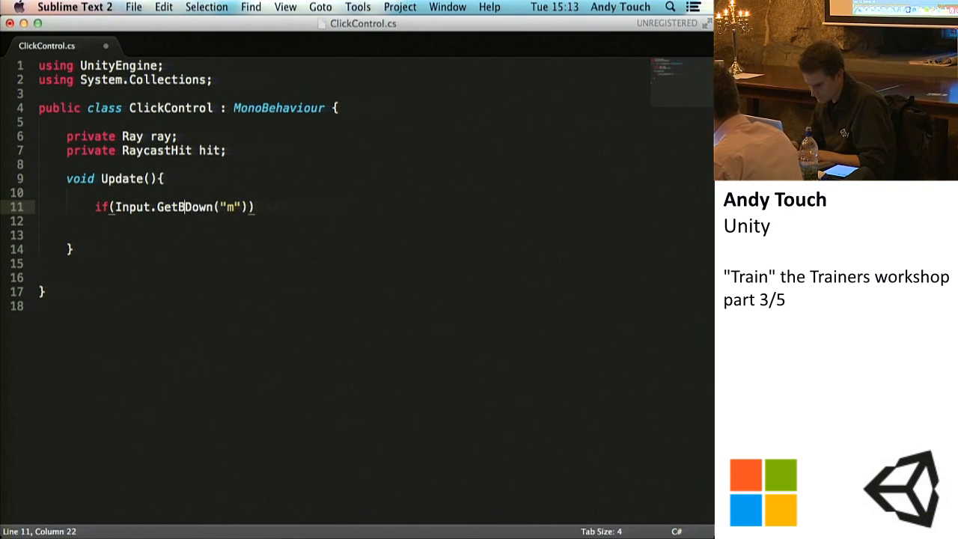
type("Key")
key("super+s")
Step: Complete the GetKeyDown argument as "mouse0", add an empty body to the if statement and save
key("Right")
key("Right")
key("Right")
key("Right")
key("Right")
key("Right")
key("Right")
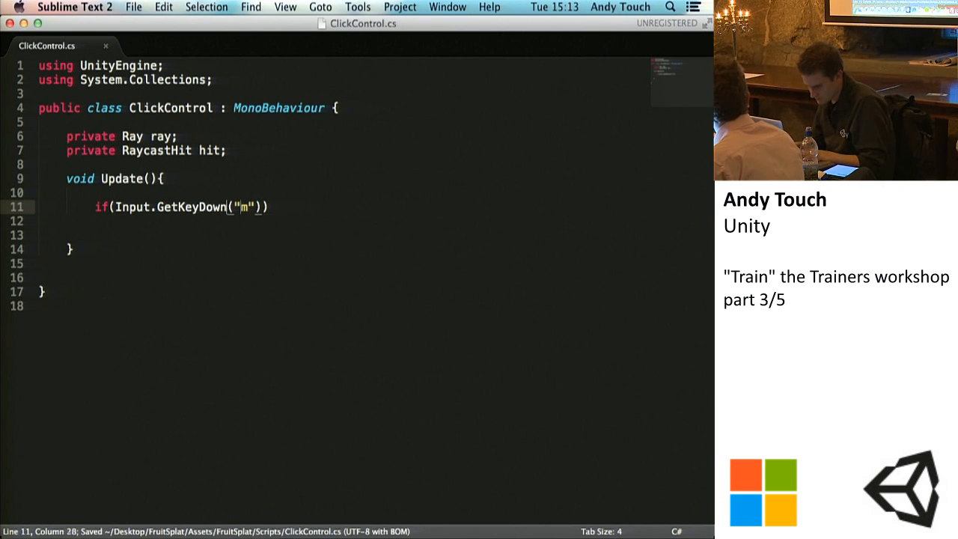
type("ouse0\"")
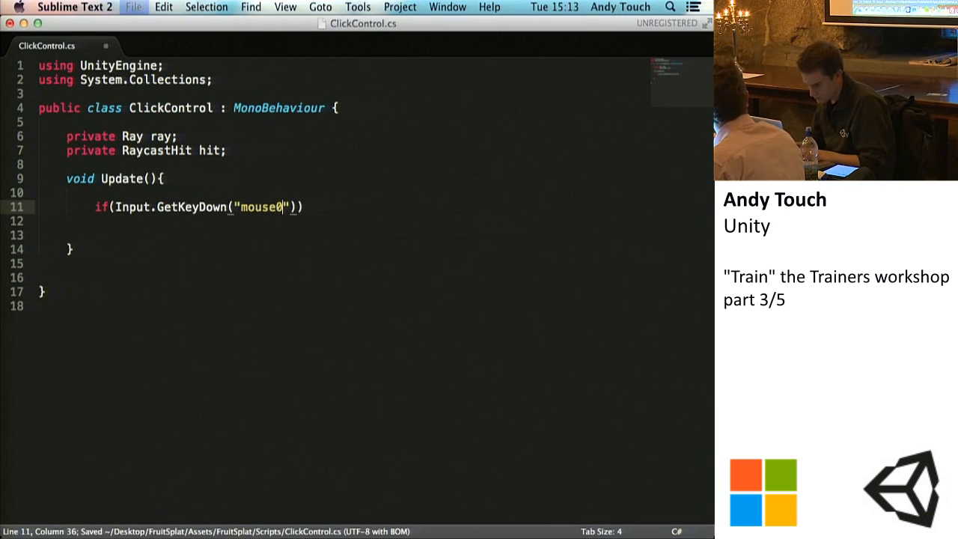
type(")){")
key("Return")
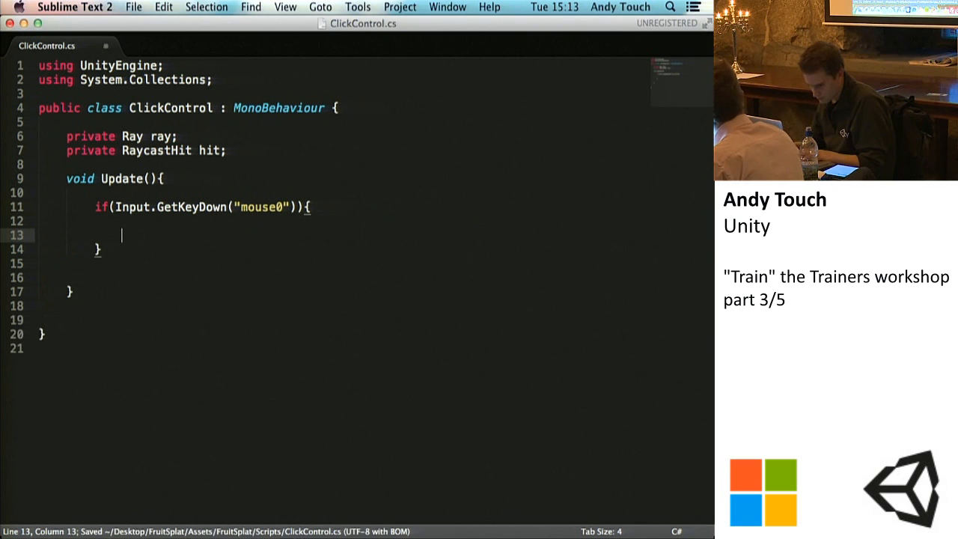
key("super+s")
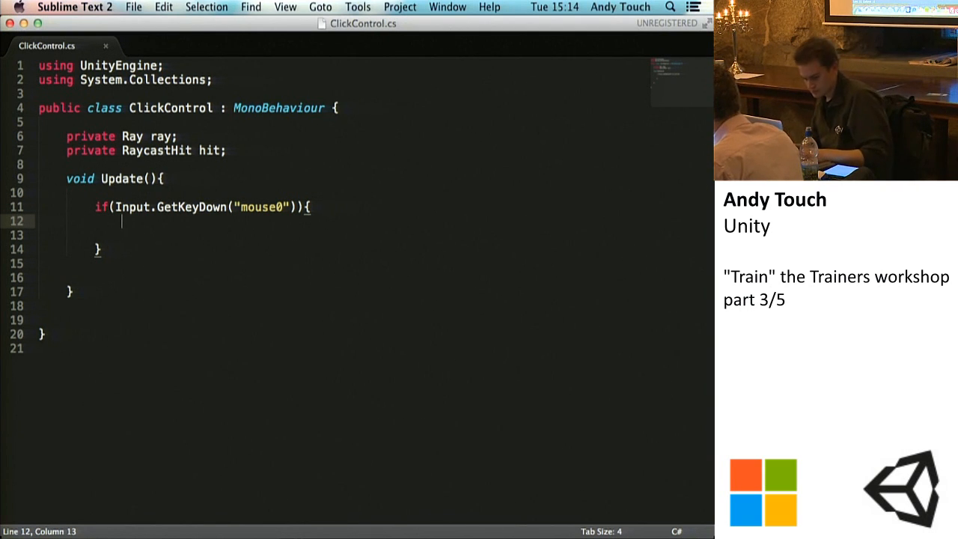
key("super+s")
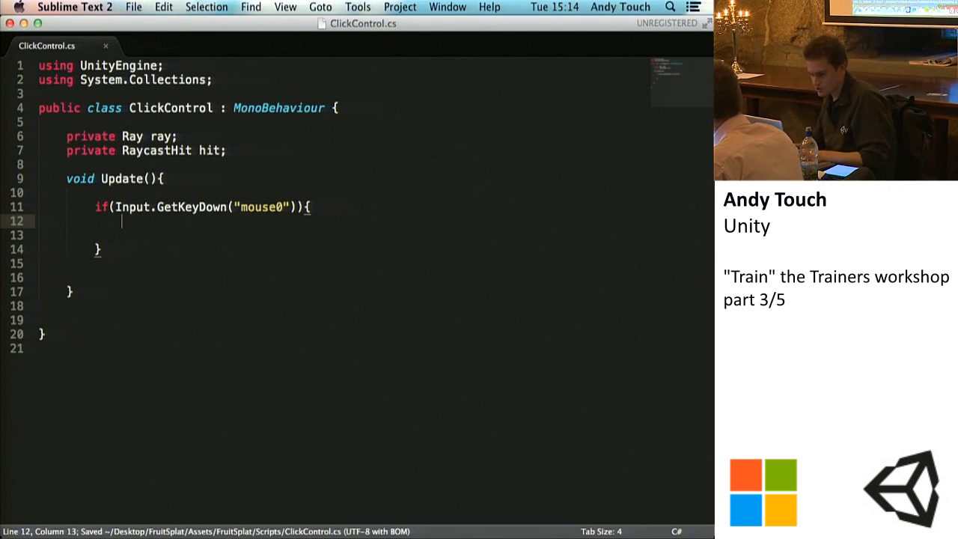
Step: In the if body, assign Camera.main.ScreenPointToRay(Input.mousePosition) to ray and save the script
type("r")
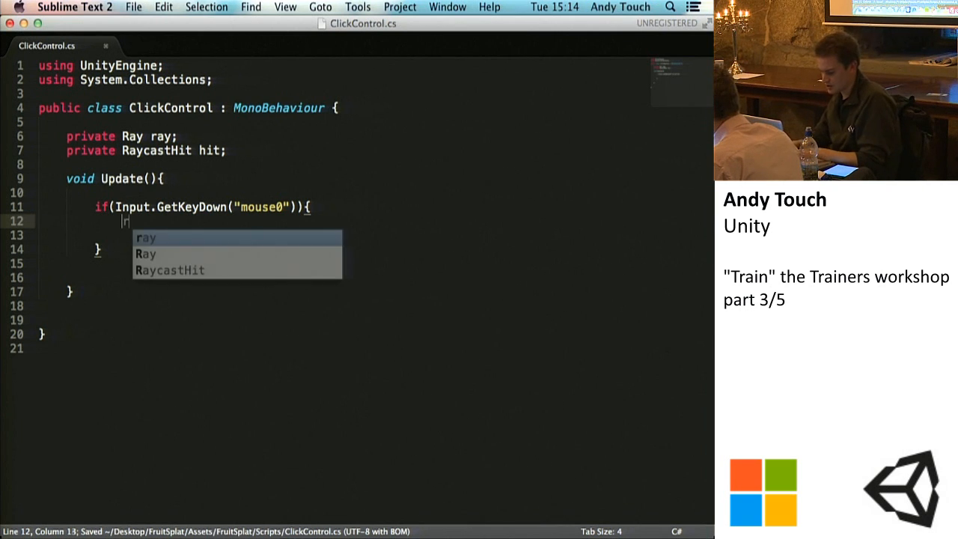
type("ay = Ca")
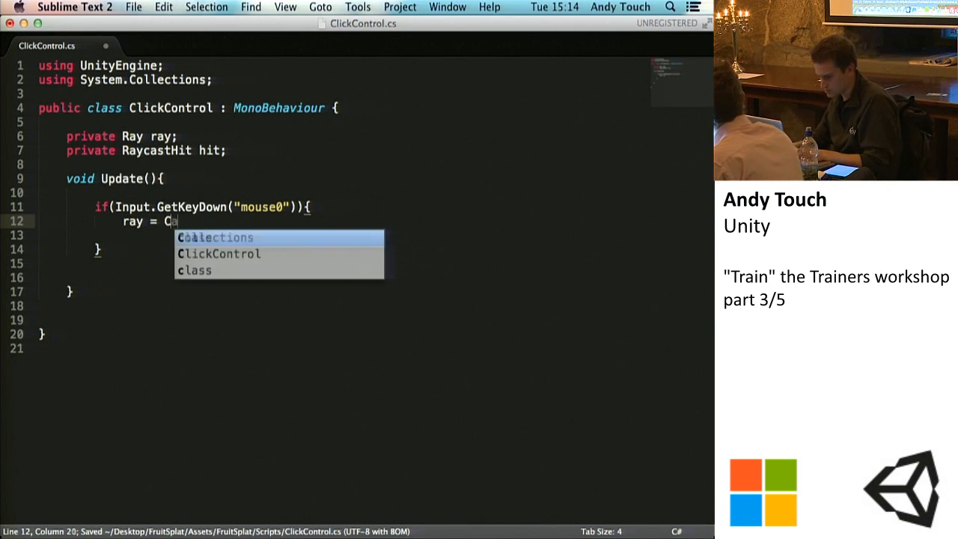
type("mera.ma")
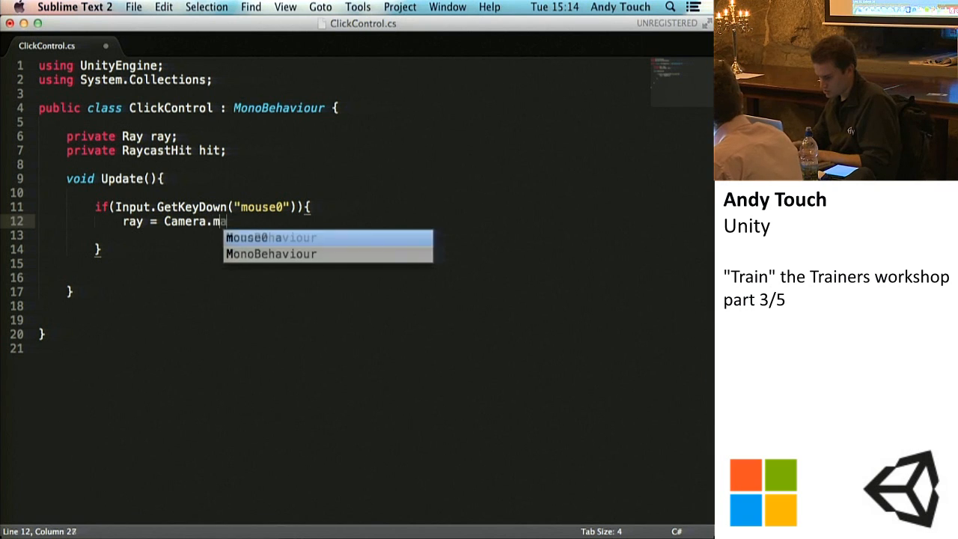
type("in.ScreenPointToRay(Input.mousePosition);")
key("ctrl+s")
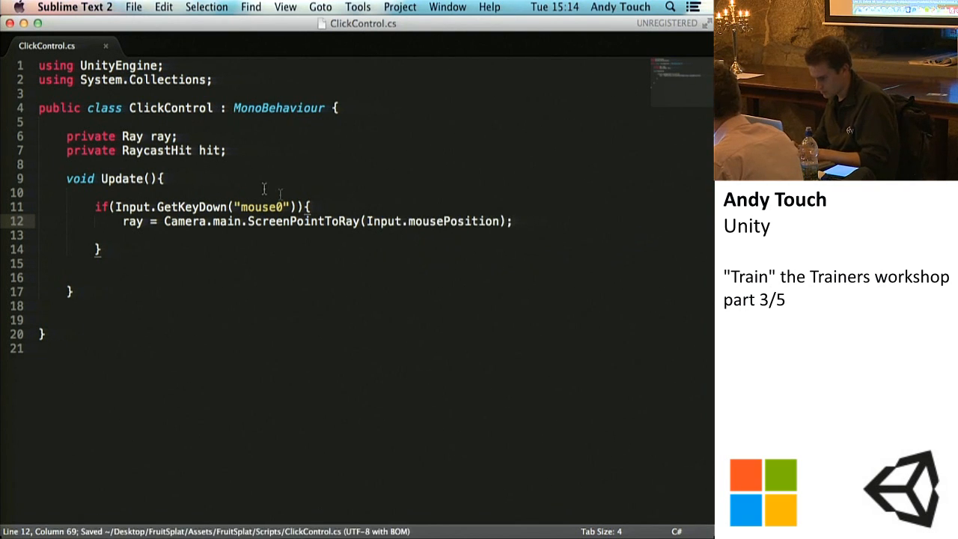
Step: Insert a blank line between the GetKeyDown check and the ray assignment, and save the script
left_click(452, 209)
key("Return")
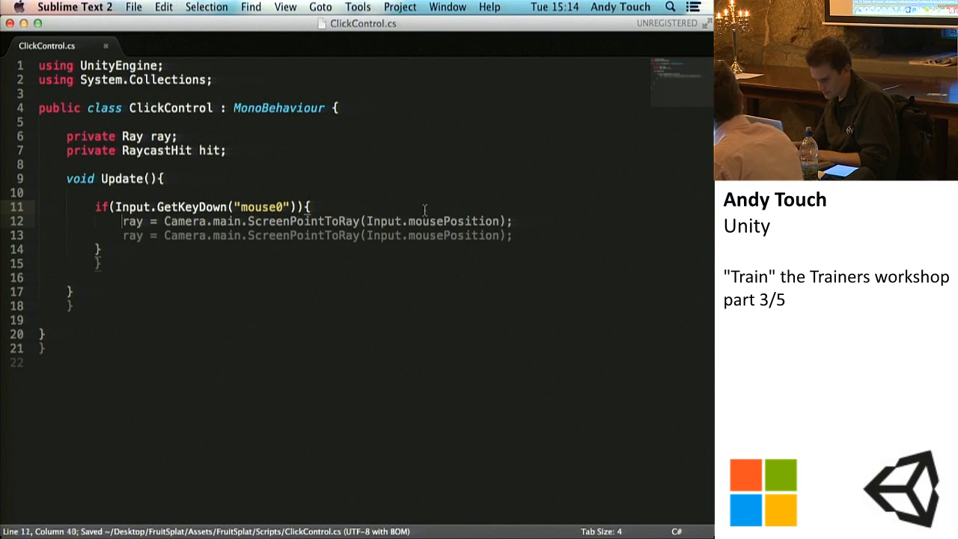
key("super+s")
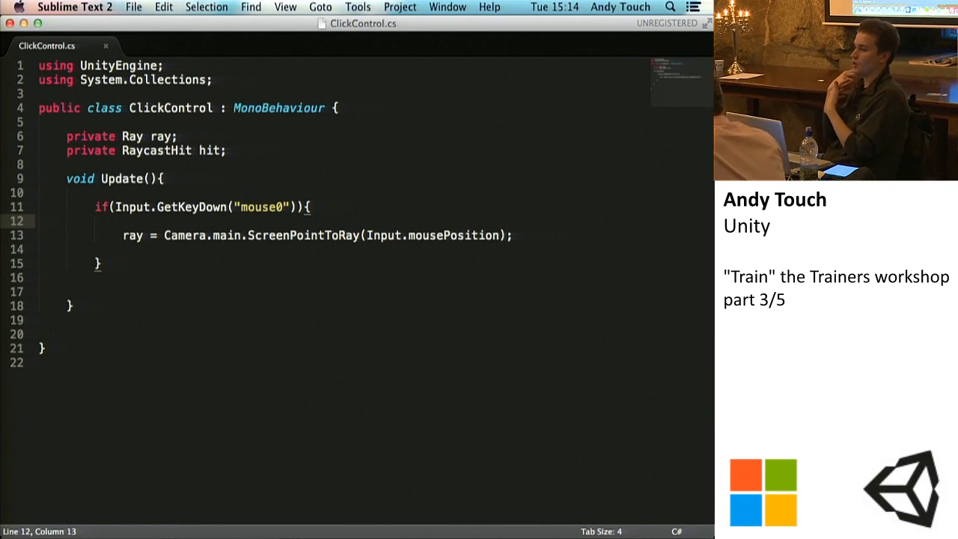
key("super+s")
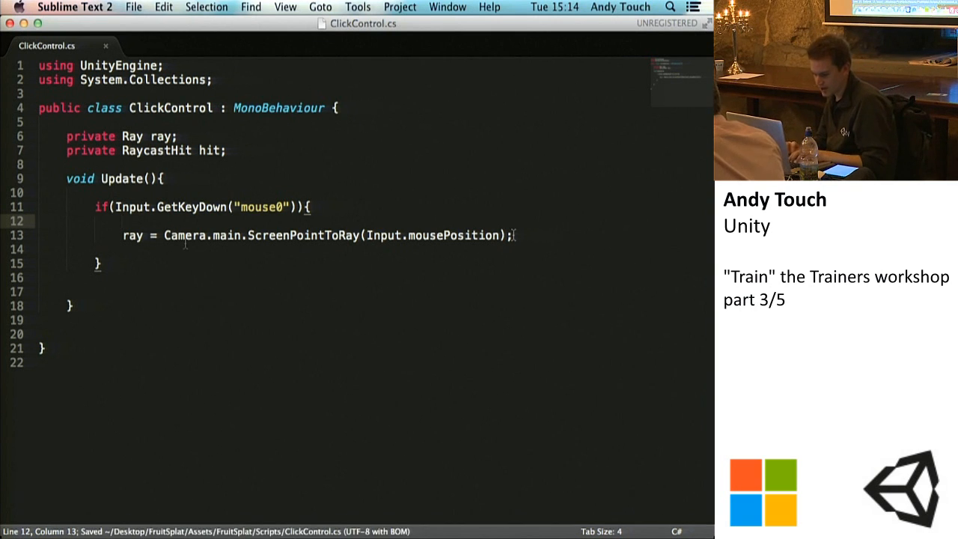
Step: Highlight Camera.main and ScreenPointToRay one after the other in the ray assignment
left_click_drag(165, 235, 243, 237)
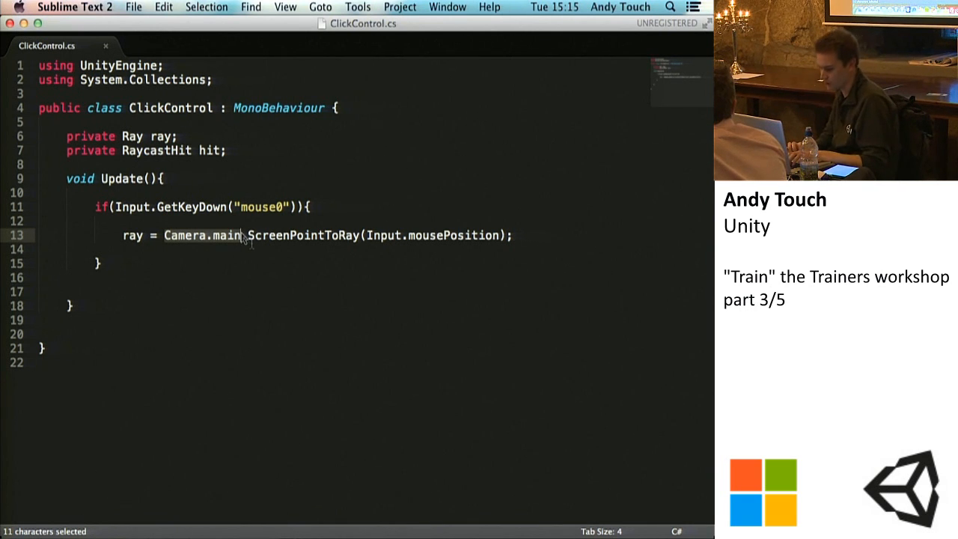
left_click(250, 238)
left_click_drag(249, 238, 361, 237)
Step: Switch to Unity and inspect the Main Camera in the Scene view against what the Game view renders
left_click(513, 531)
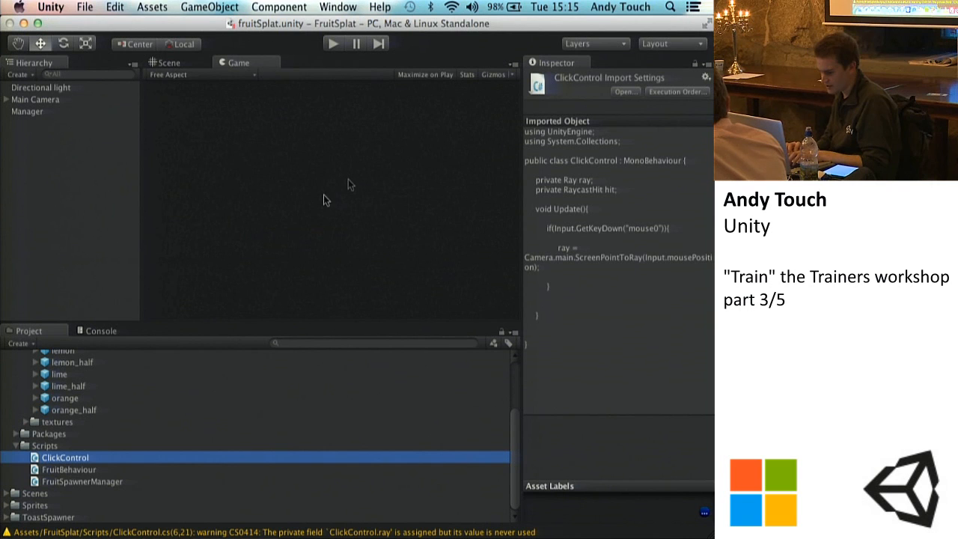
left_click(165, 62)
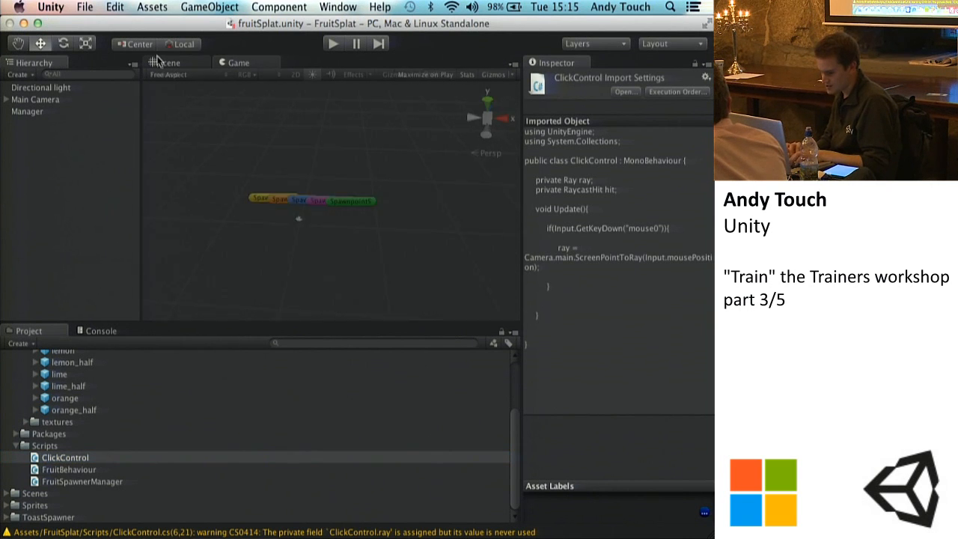
left_click(25, 102)
left_click_drag(297, 152, 368, 78, "alt")
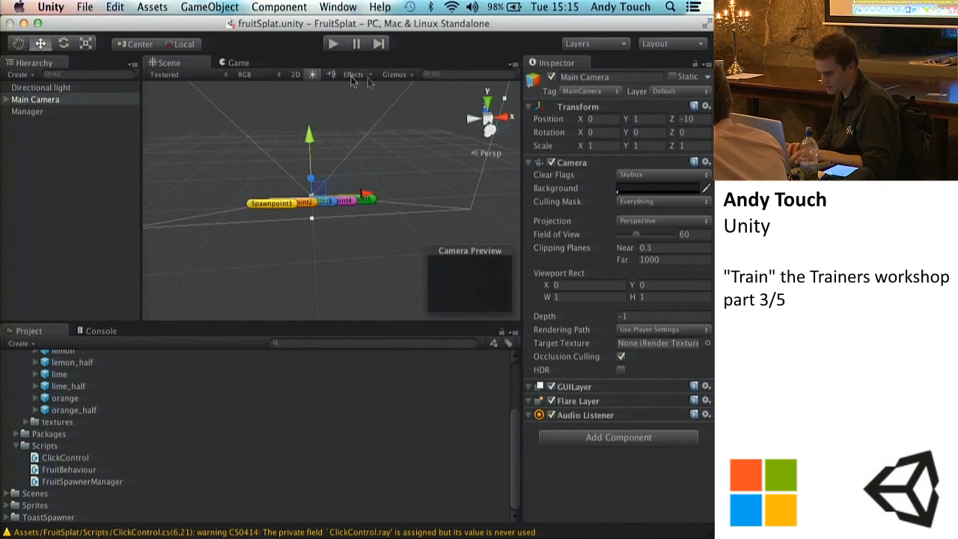
left_click(240, 62)
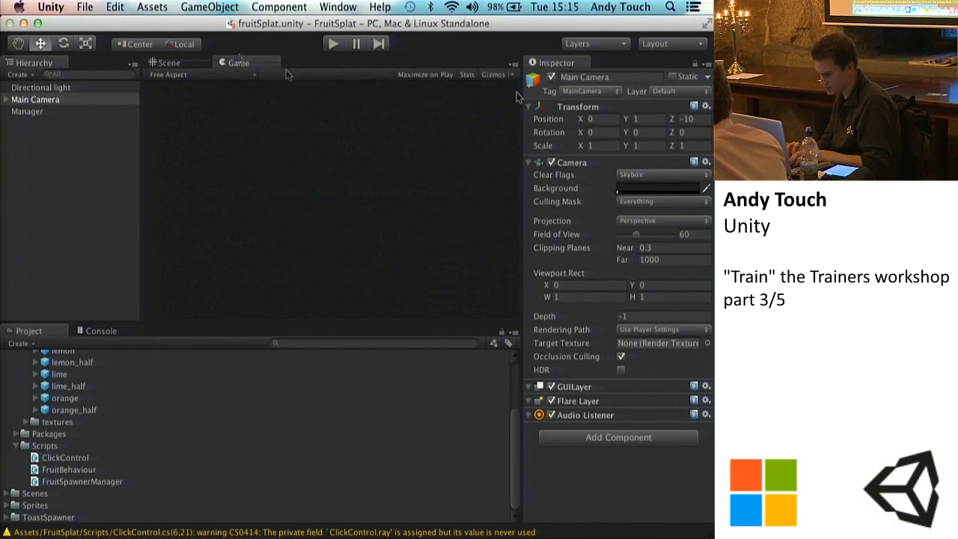
Step: Examine the Main Camera's full view frustum in the Scene view from the front and from the side
left_click(167, 60)
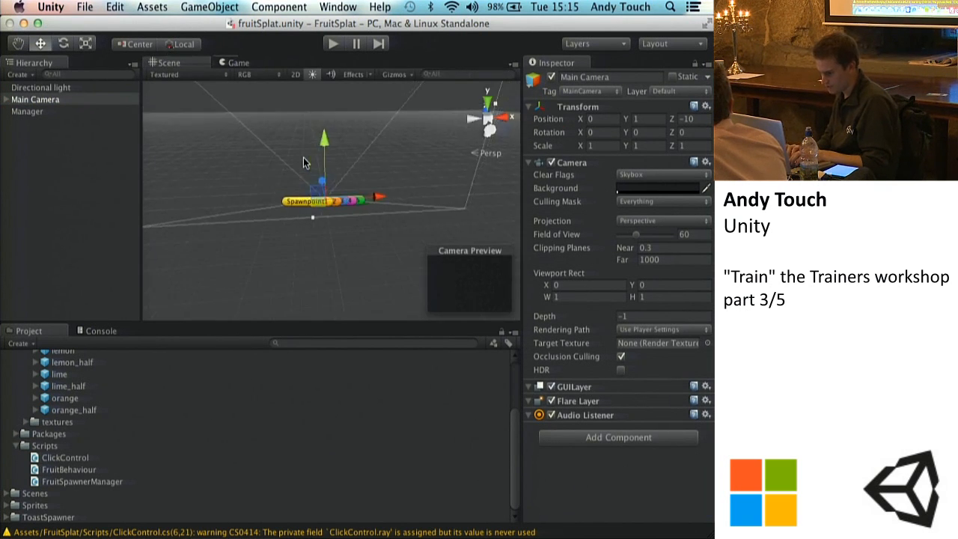
scroll(303, 162, "down", 5)
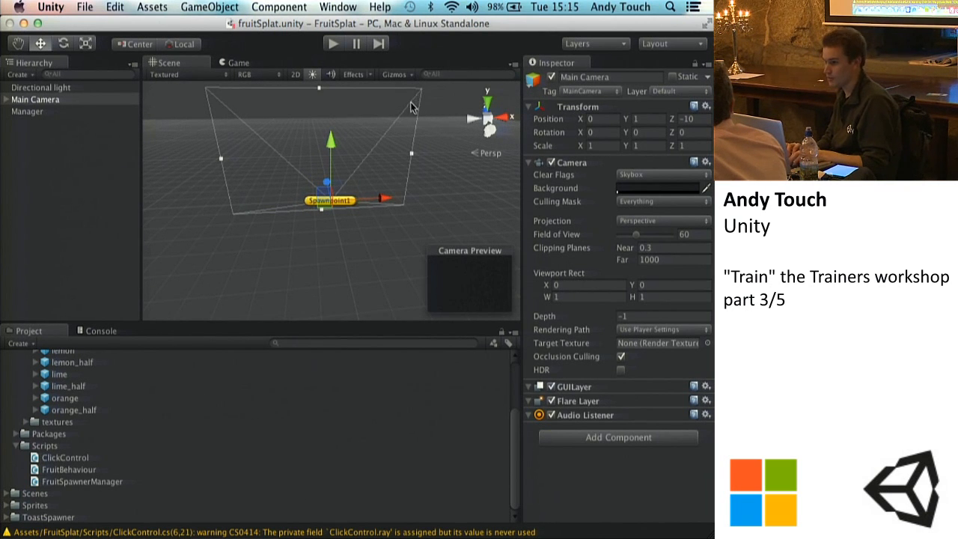
key("alt")
left_click_drag(214, 156, 537, 155, "alt")
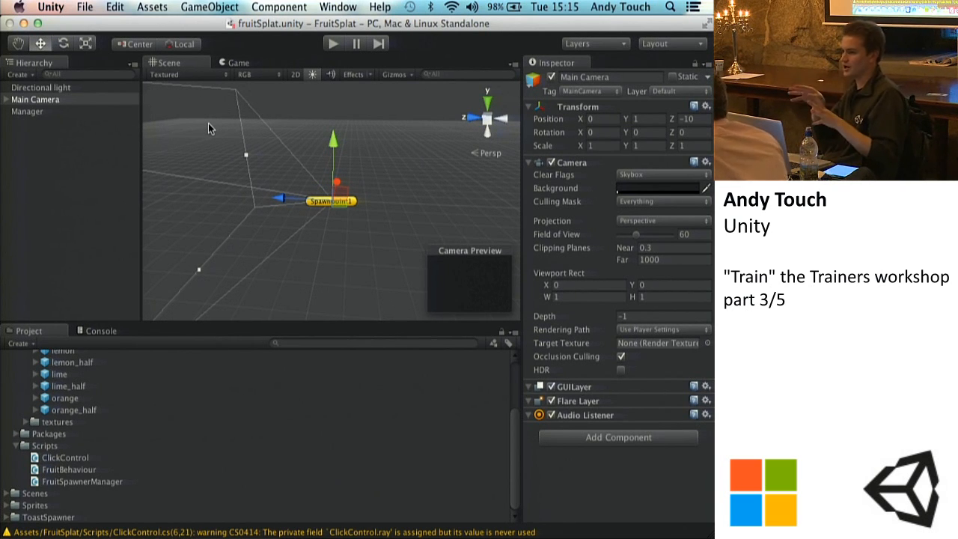
left_click(238, 62)
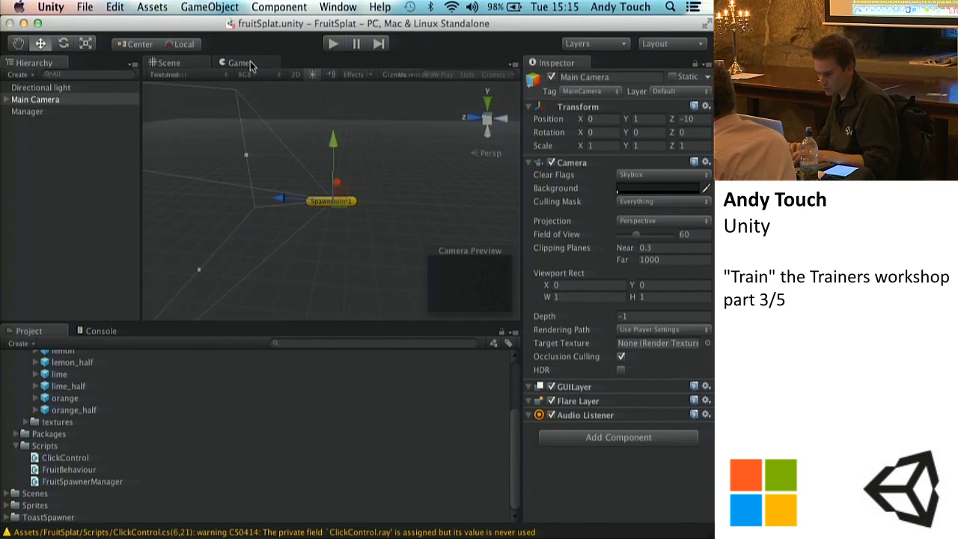
left_click(169, 63)
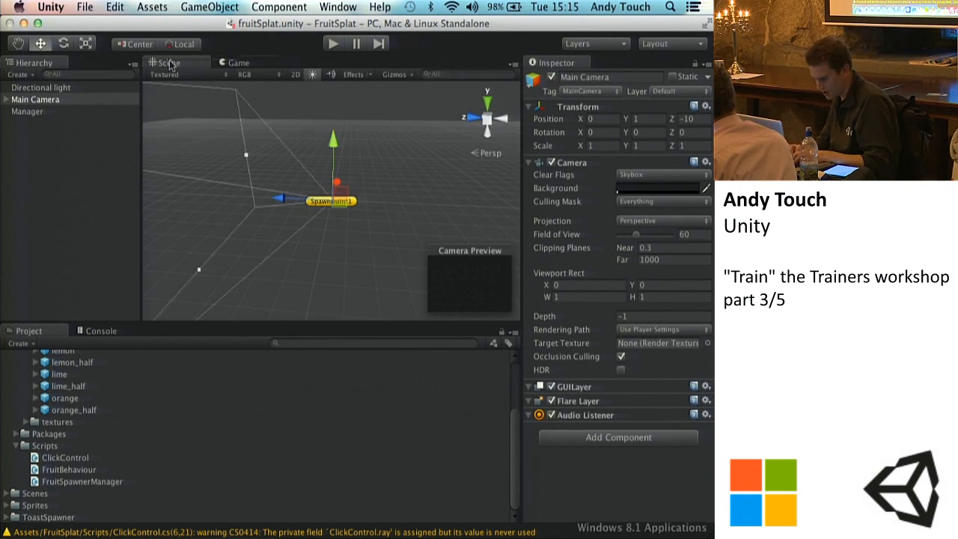
Step: Return to ClickControl.cs in Sublime Text and highlight the Input.mousePosition argument
left_click(594, 536)
left_click(400, 266)
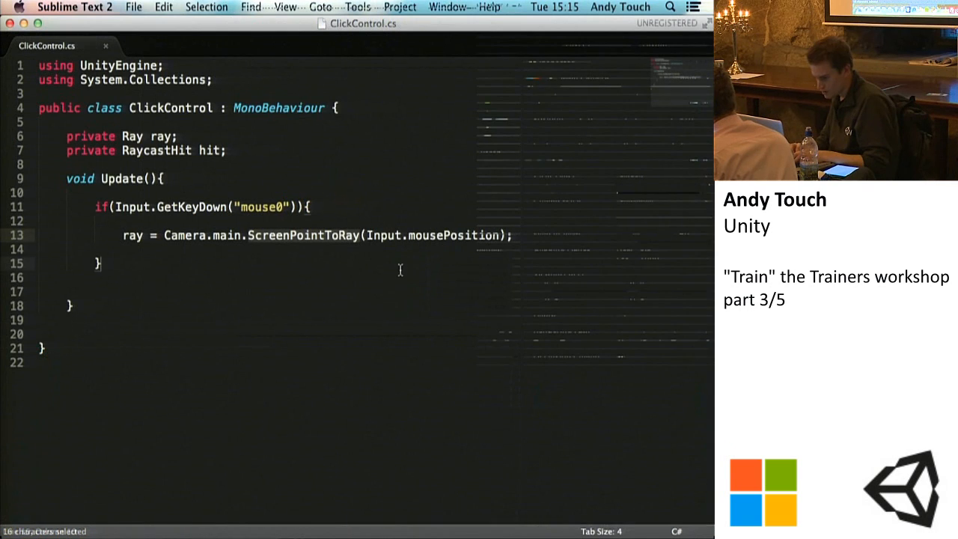
left_click_drag(365, 235, 499, 235)
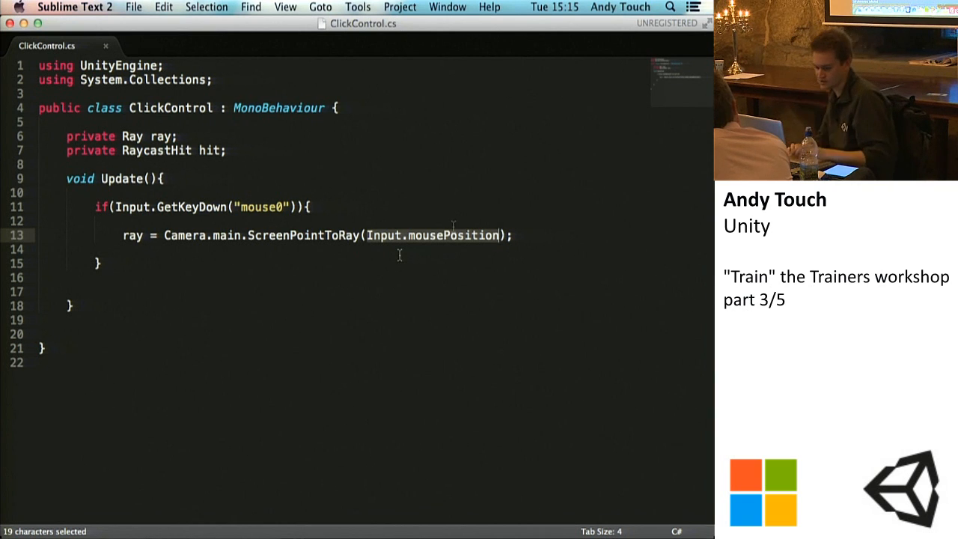
Step: Below the ray assignment, add a nested if statement that checks Physics.Raycast() with an empty body
left_click(516, 236)
key("super+s")
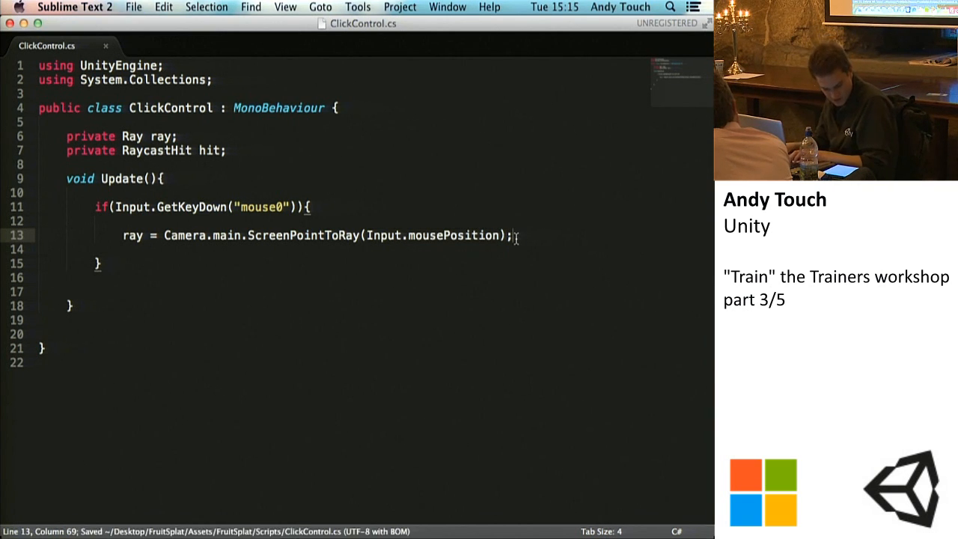
key("Return")
key("Return")
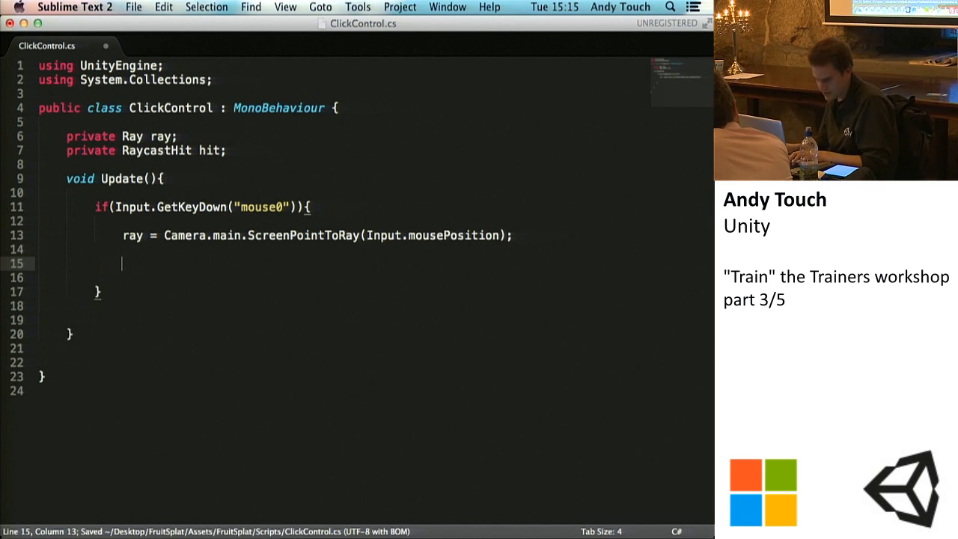
type("if(")
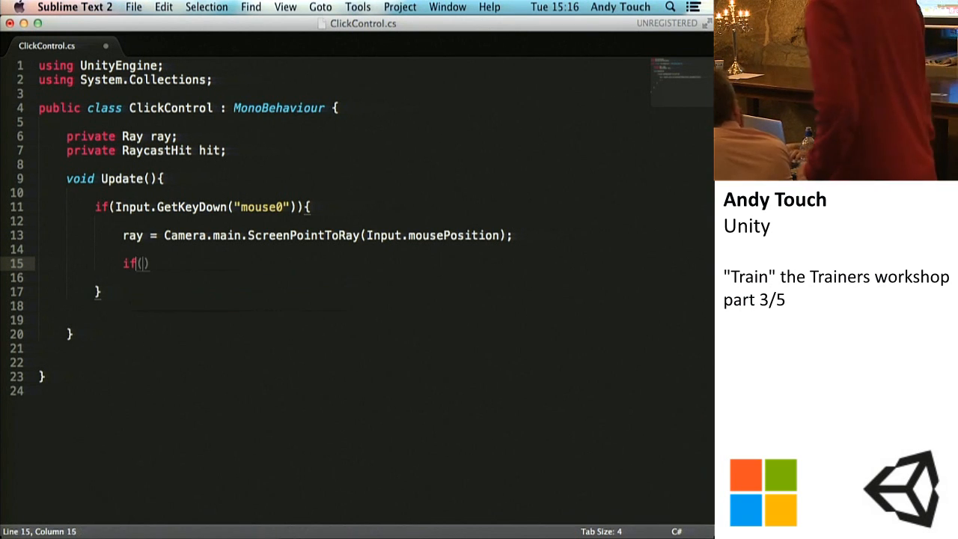
type("Phys")
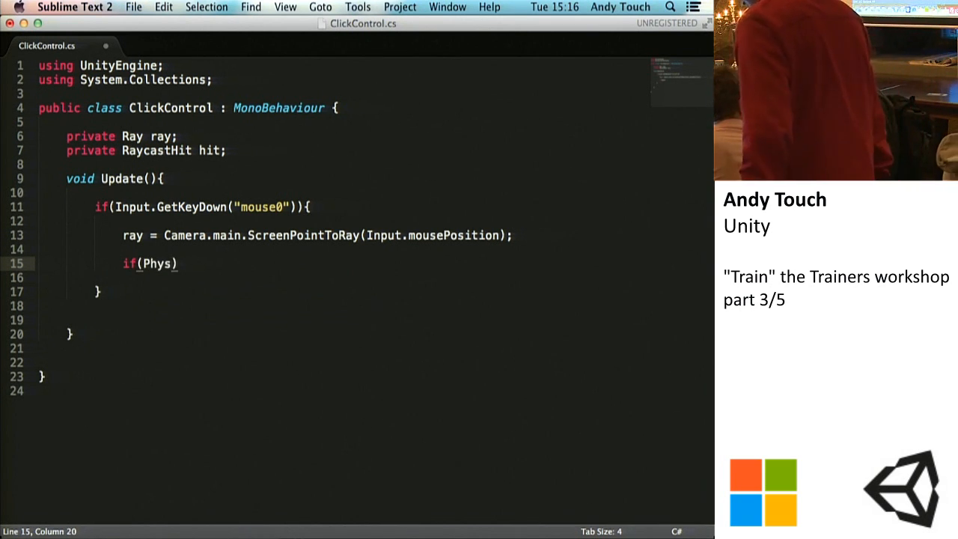
type("ics.Rayc")
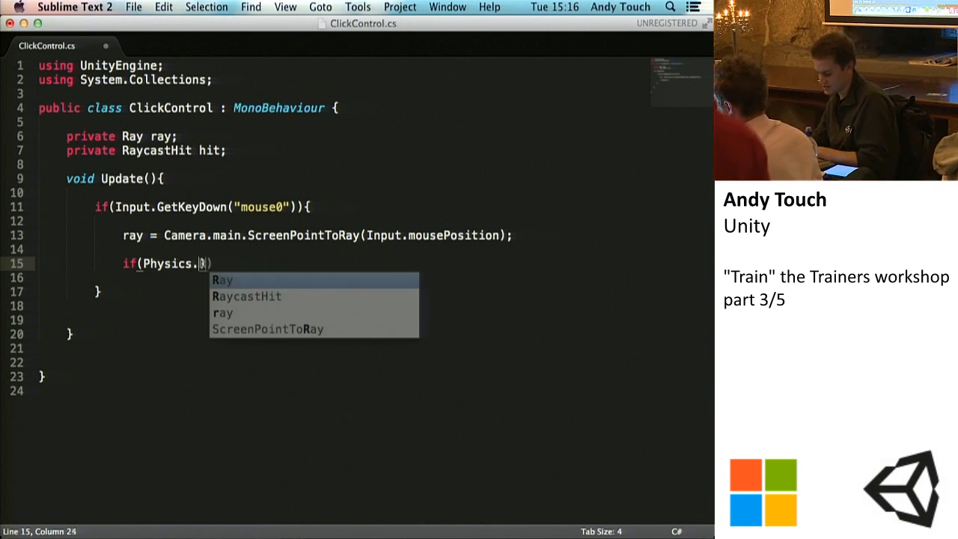
type("ast")
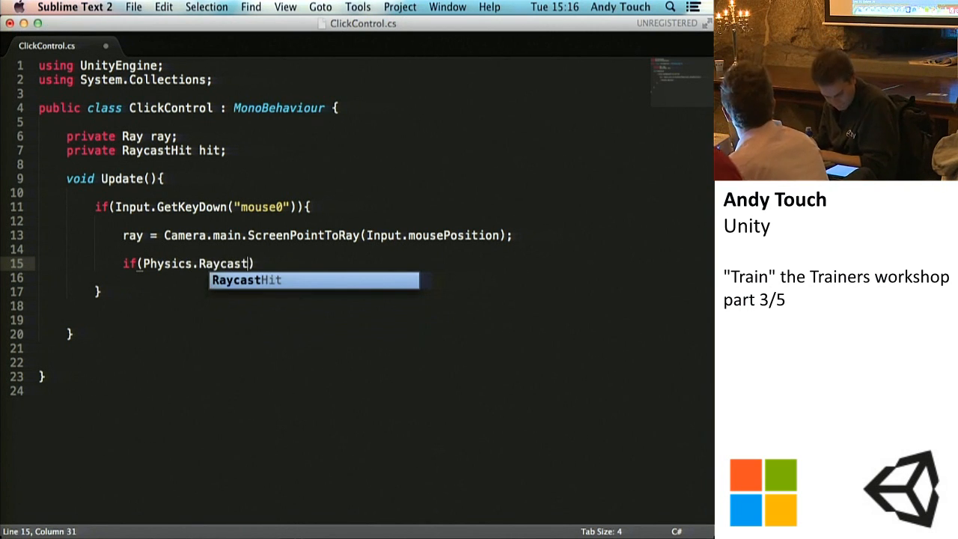
type("()){")
key("Return")
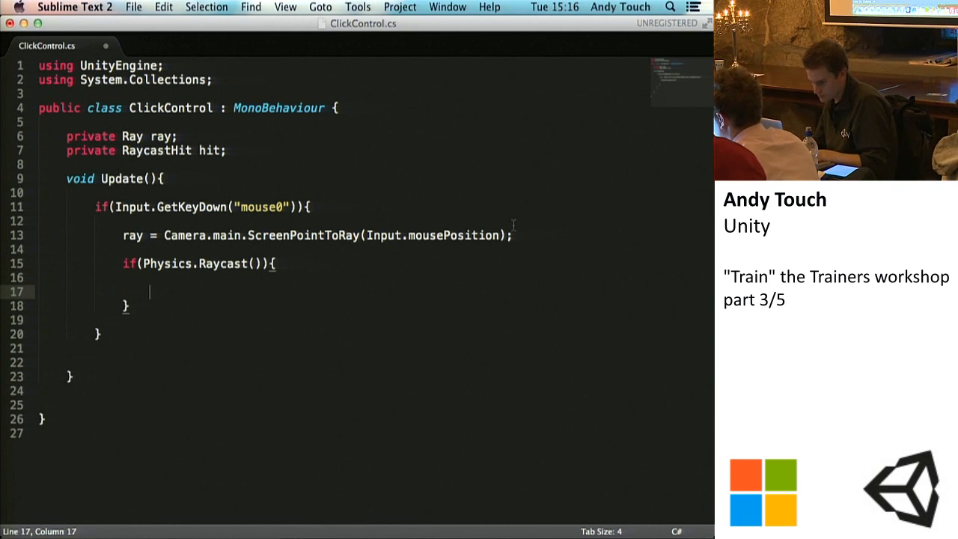
Step: Save the script and enter ray and out hit as the first two arguments of Physics.Raycast
left_click(255, 264)
key("super+s")
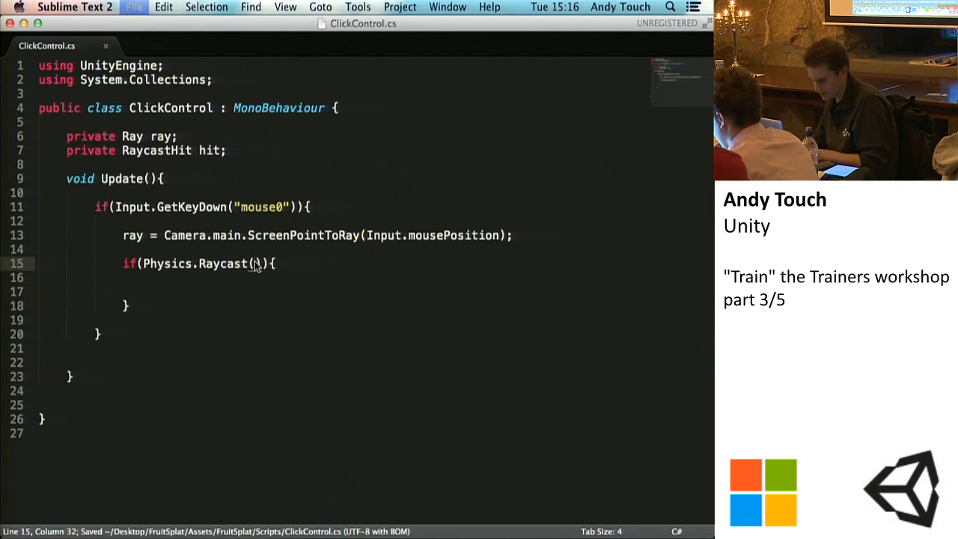
type("ray")
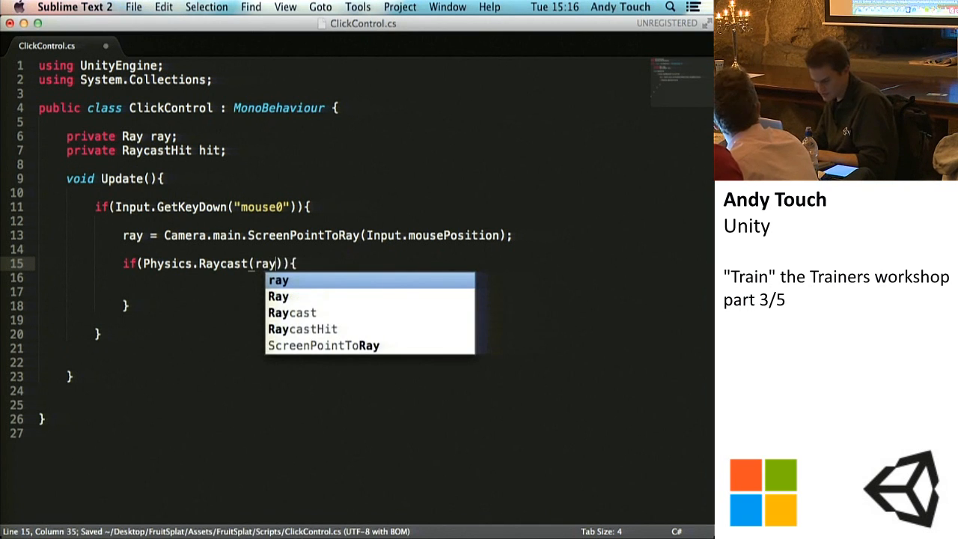
type(",")
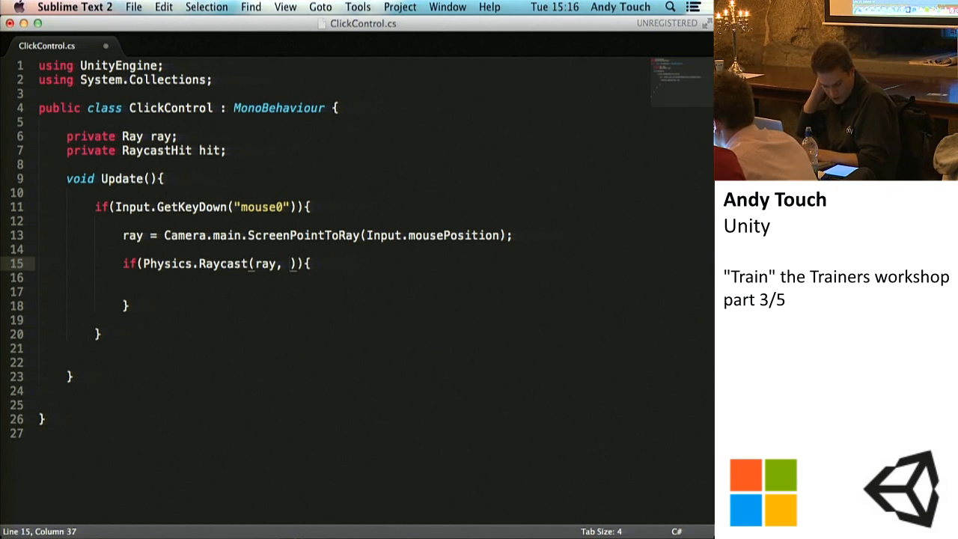
type("out hit")
type(", 100f")
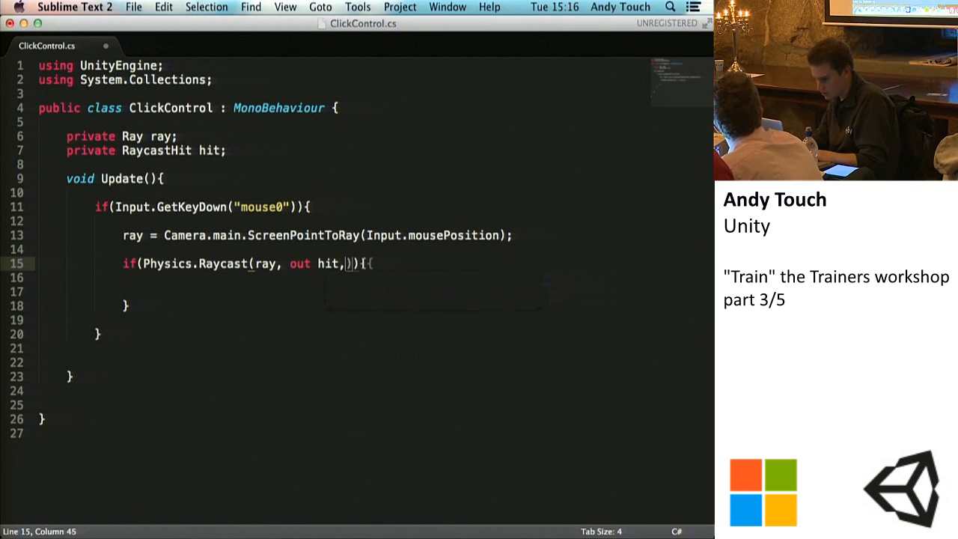
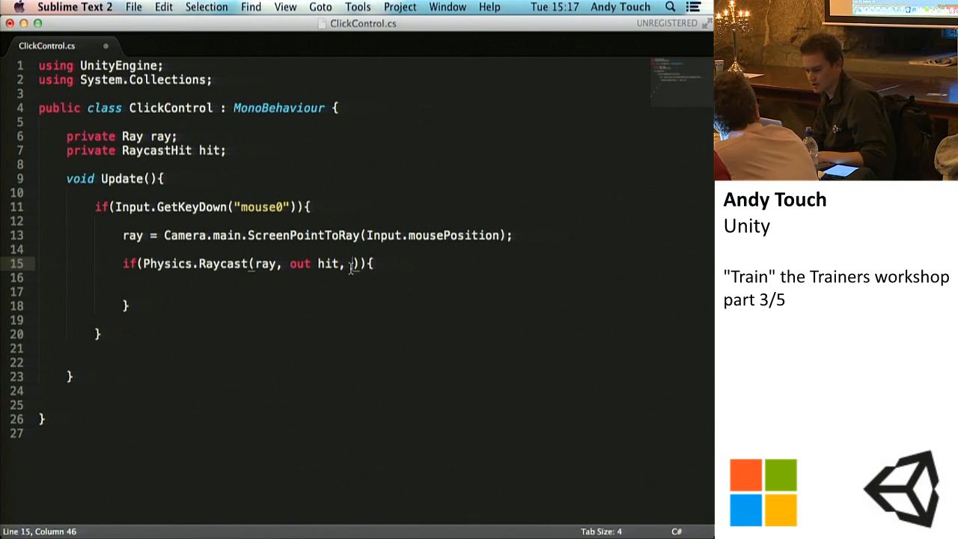
Step: Enter 100 as the distance argument of Physics.Raycast and save the script
type("100")
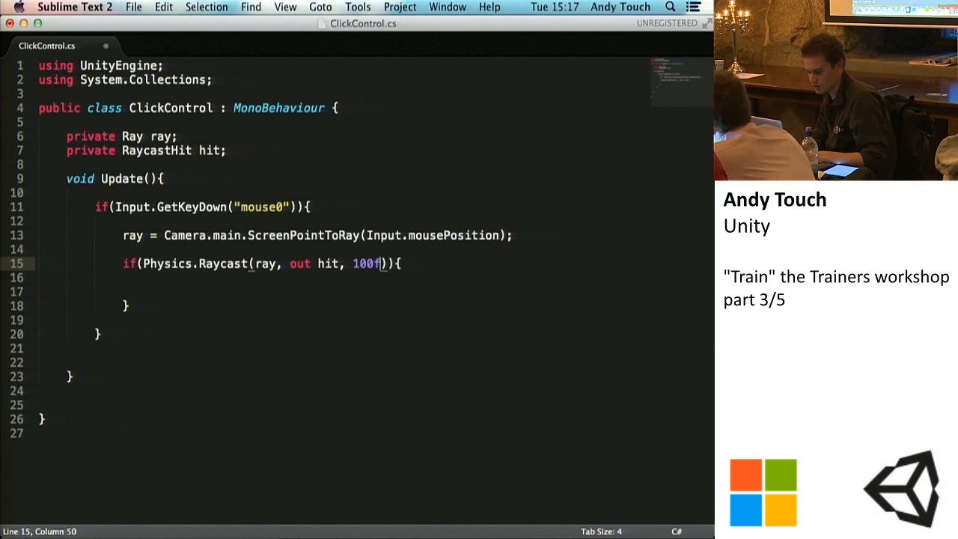
key("super+s")
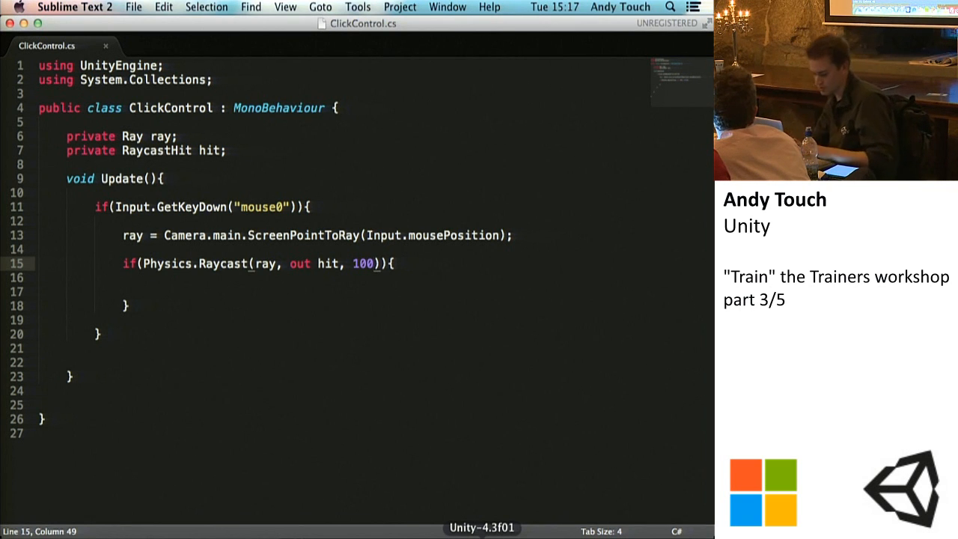
key("super+s")
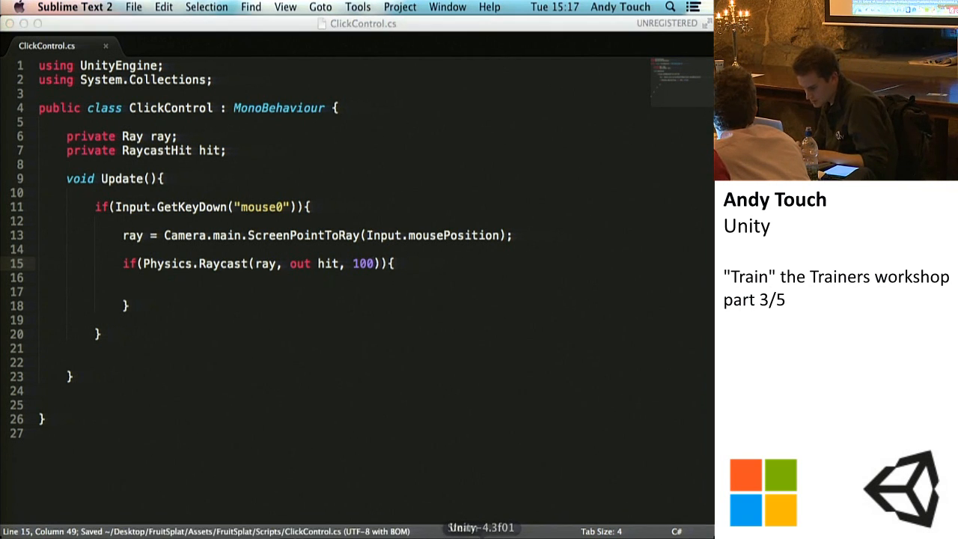
Step: Switch to Unity and clear all messages from the Console
left_click(483, 536)
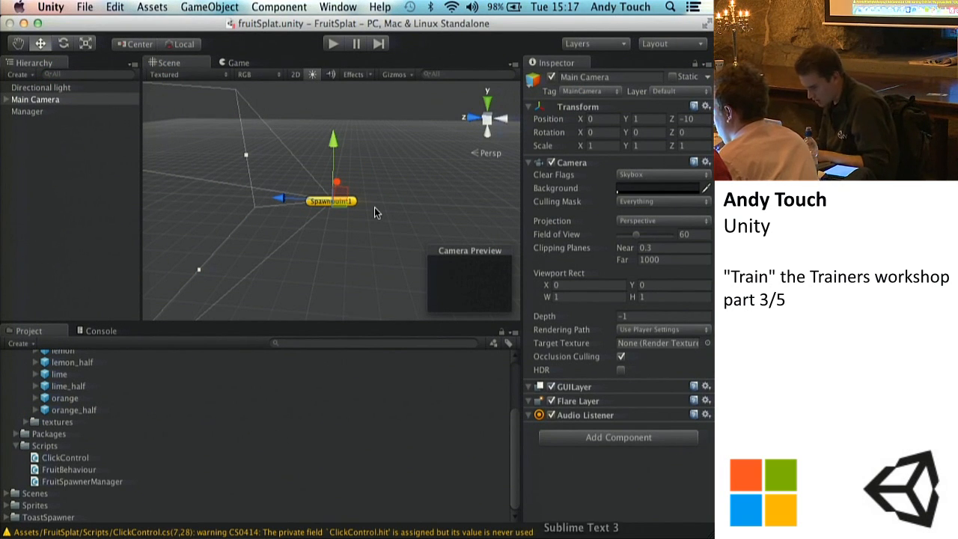
left_click(106, 333)
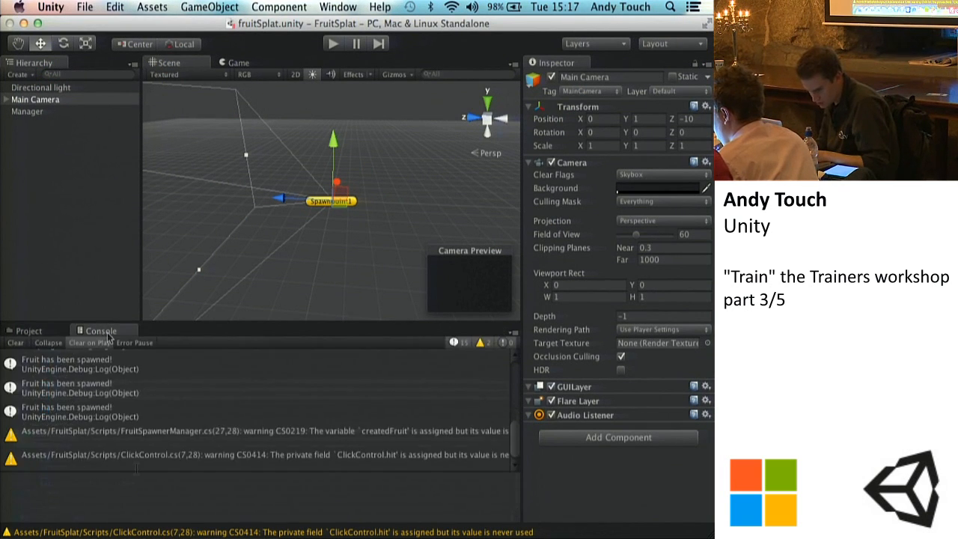
left_click(16, 342)
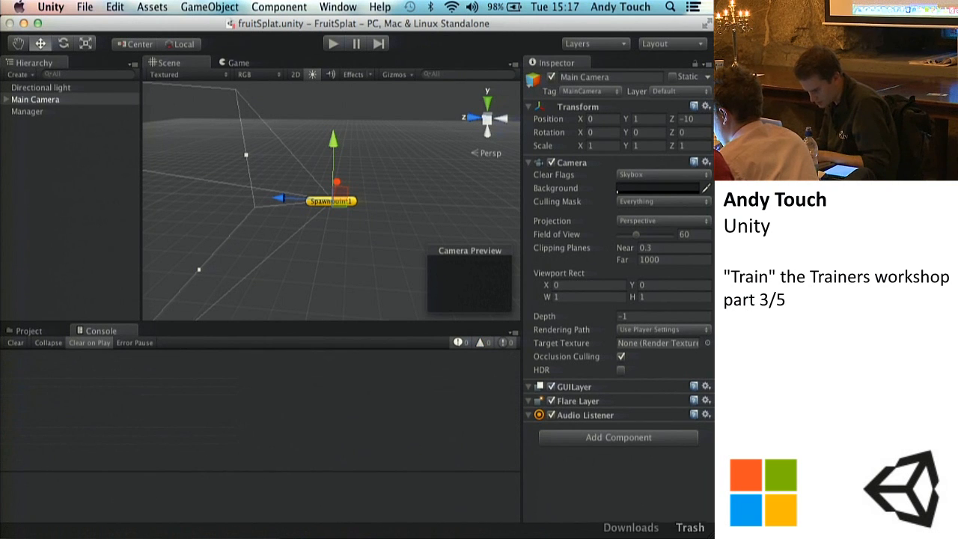
Step: Return to ClickControl.cs in Sublime Text, add Destroy(hit.collider.gameObject); inside the Physics.Raycast if block, and save the script
left_click(581, 536)
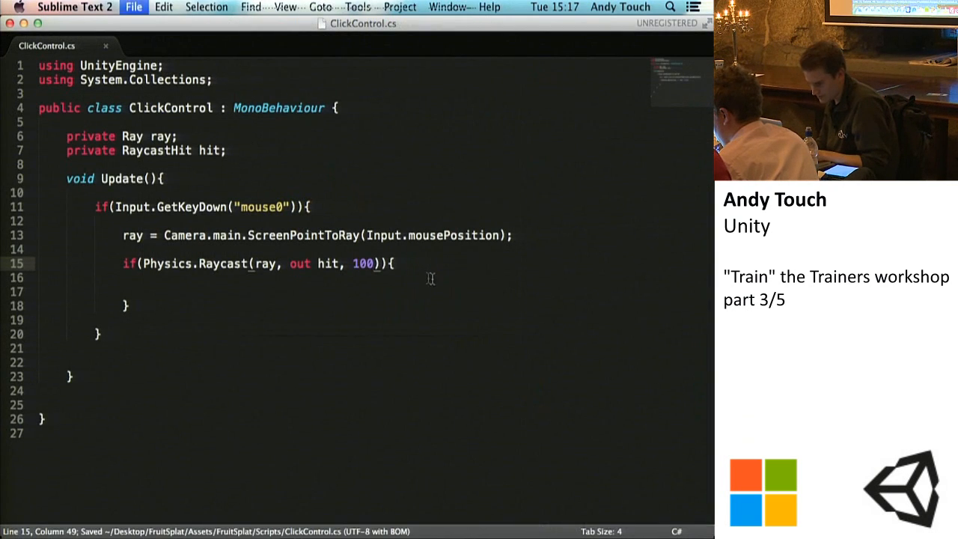
left_click(403, 264)
key("Return")
key("Return")
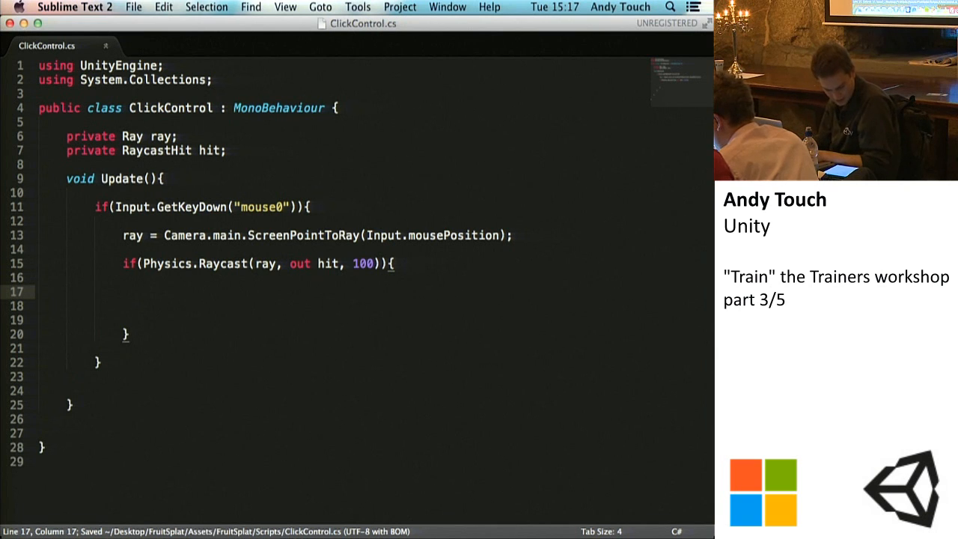
key("super+s")
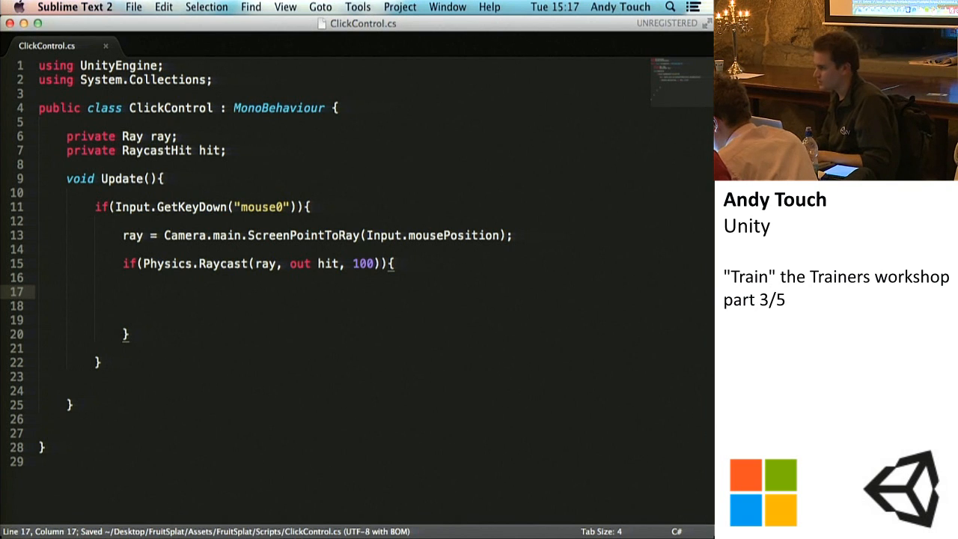
type("Destroy(hit.coll")
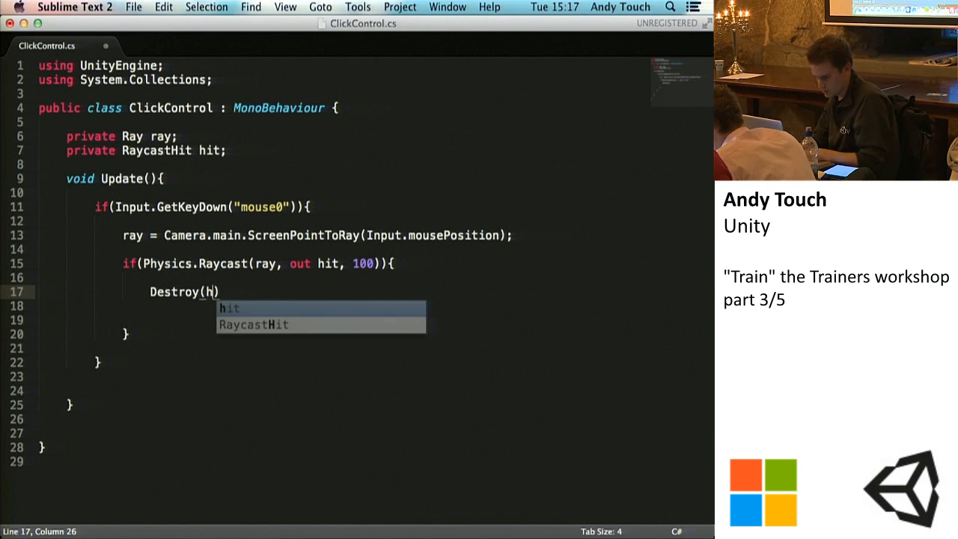
type("ider.gameOb")
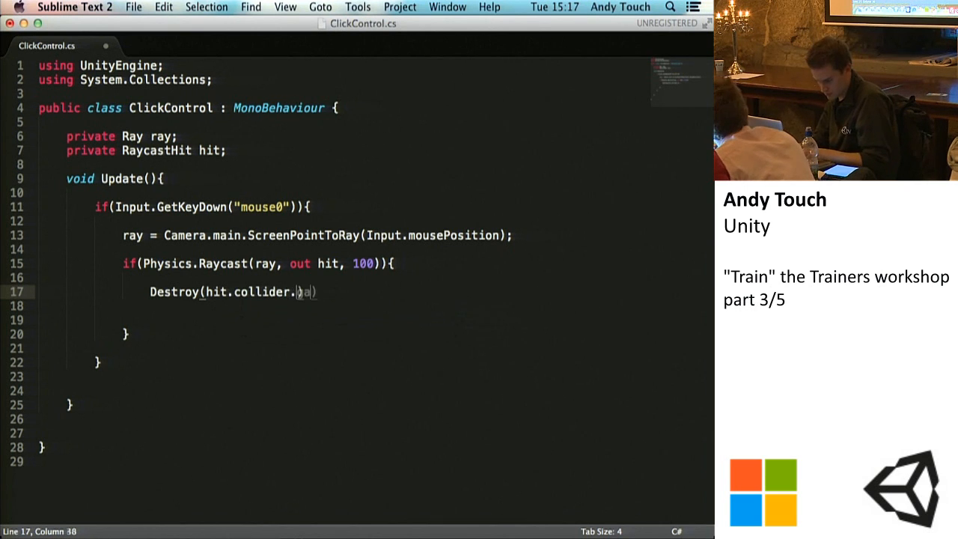
type("ject);")
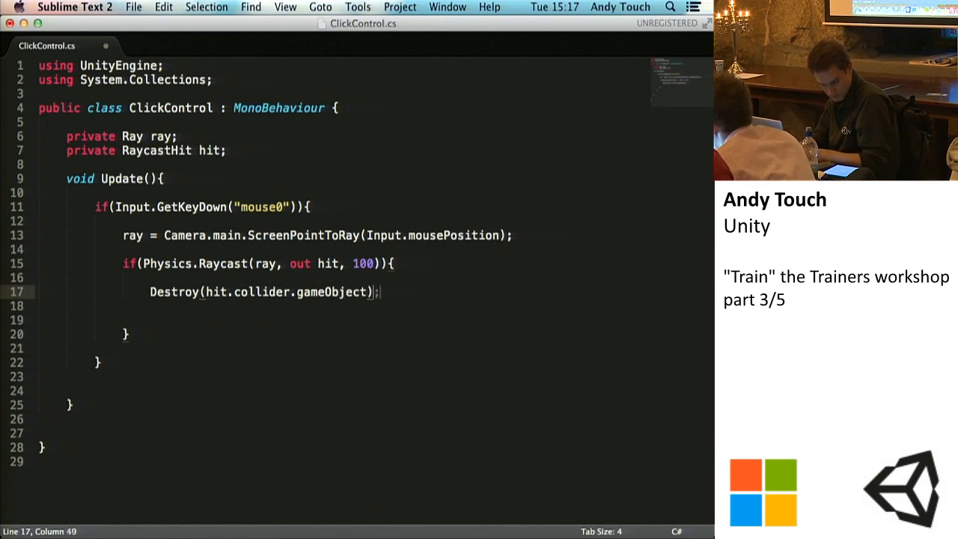
key("super+s")
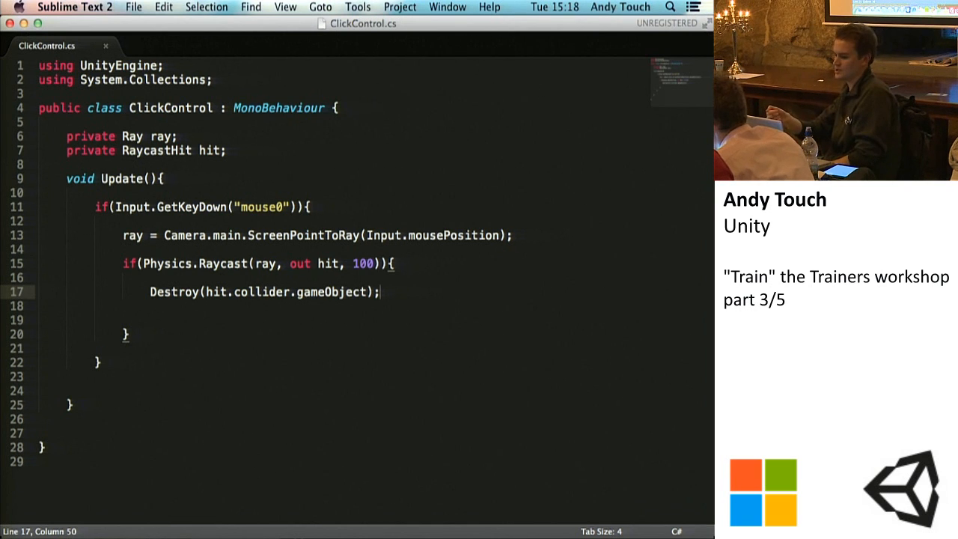
key("super+s")
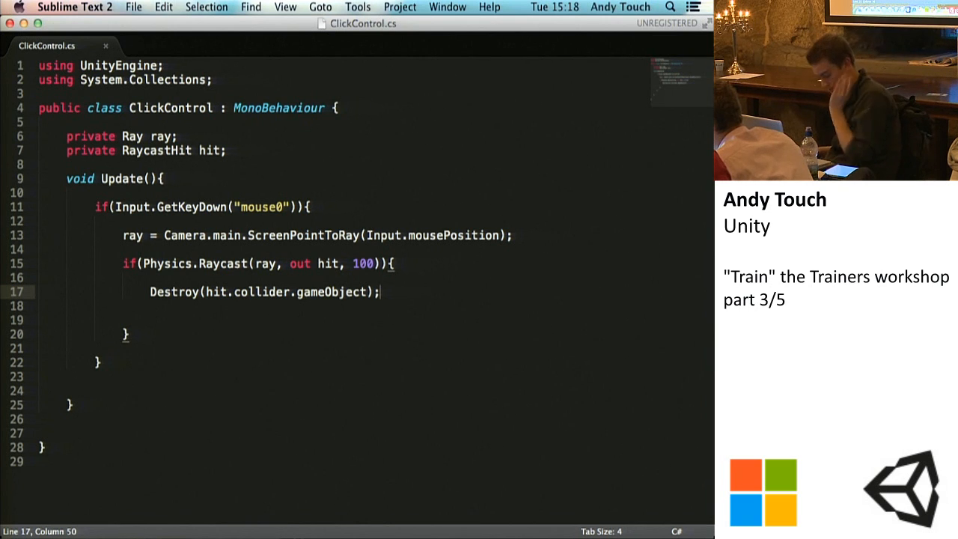
key("super+s")
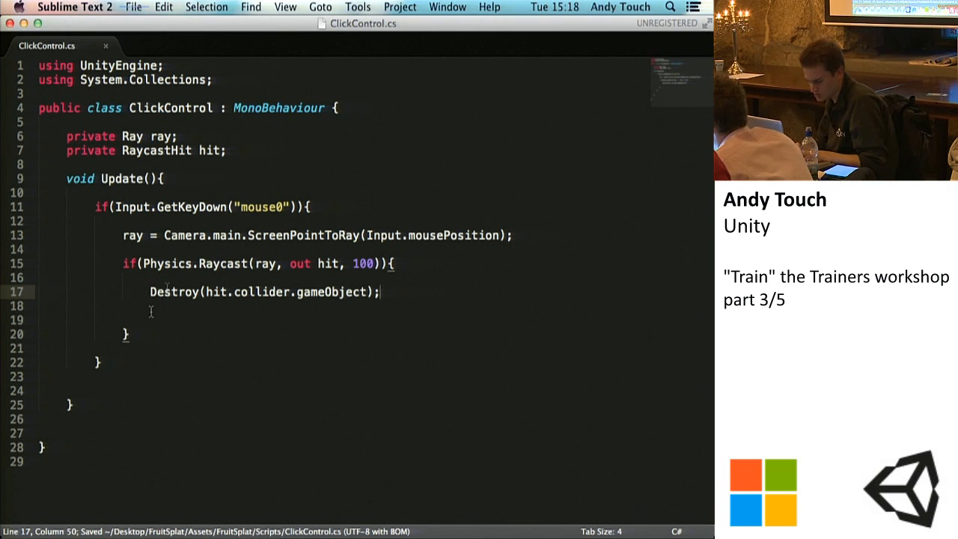
Step: Highlight the hit.collider.gameObject argument of Destroy, and switch to Unity to show the project's assets
left_click_drag(206, 291, 363, 291)
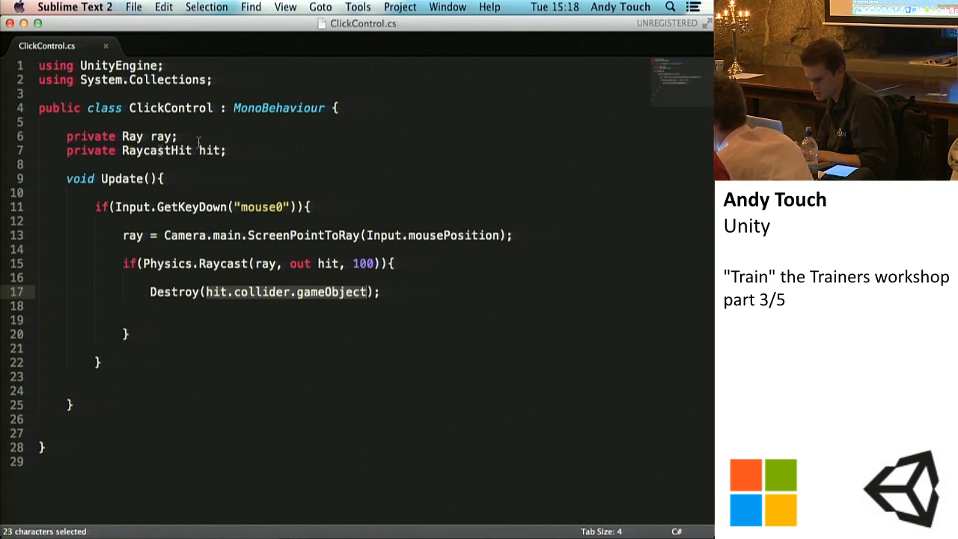
left_click(382, 292)
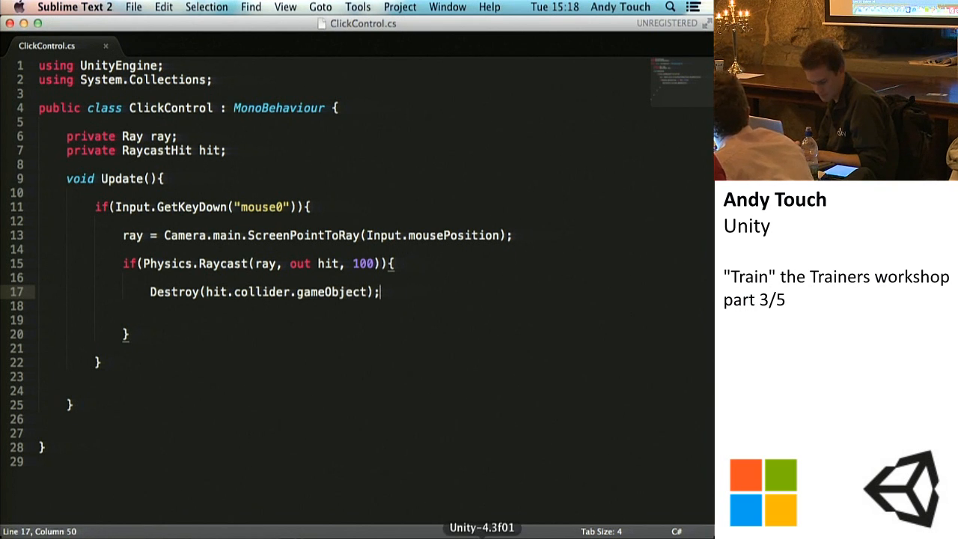
left_click(482, 534)
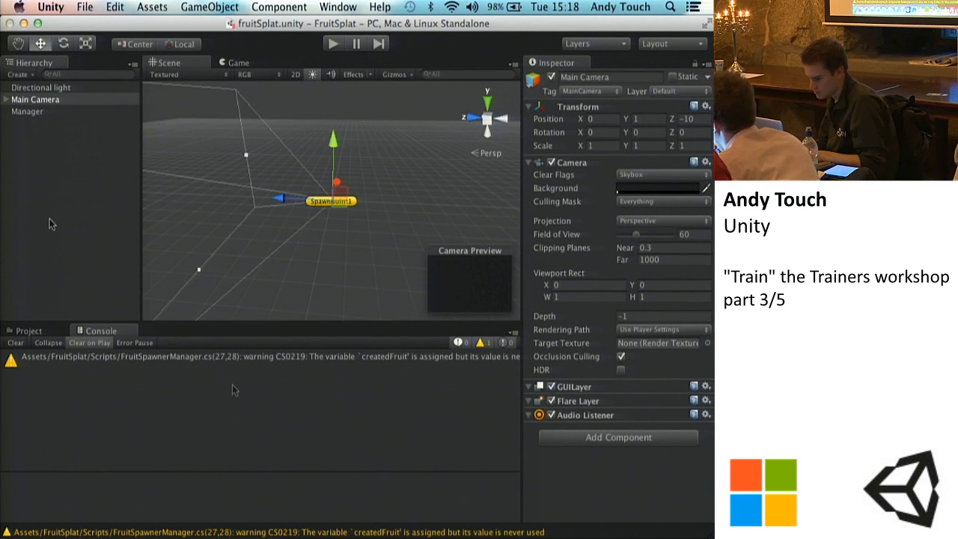
left_click(34, 332)
left_click(580, 535)
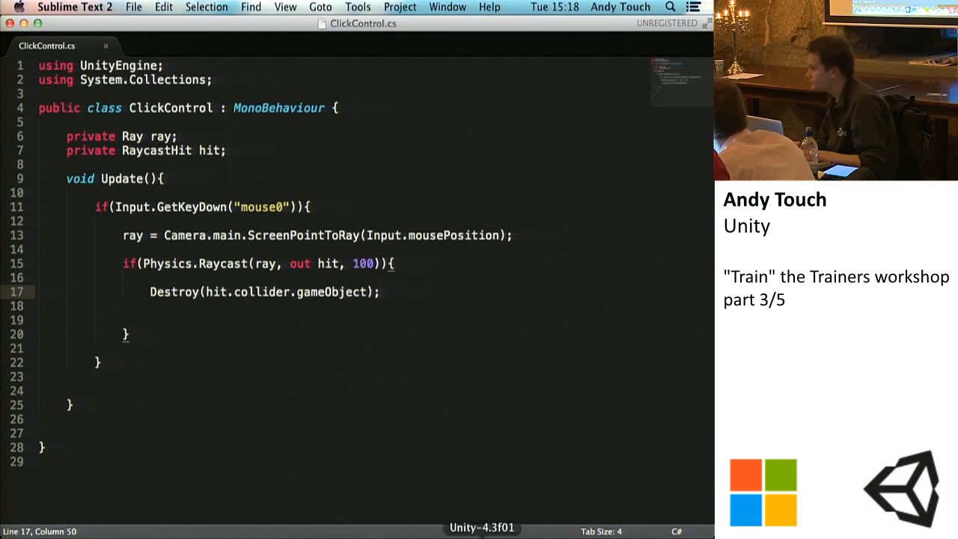
left_click(482, 535)
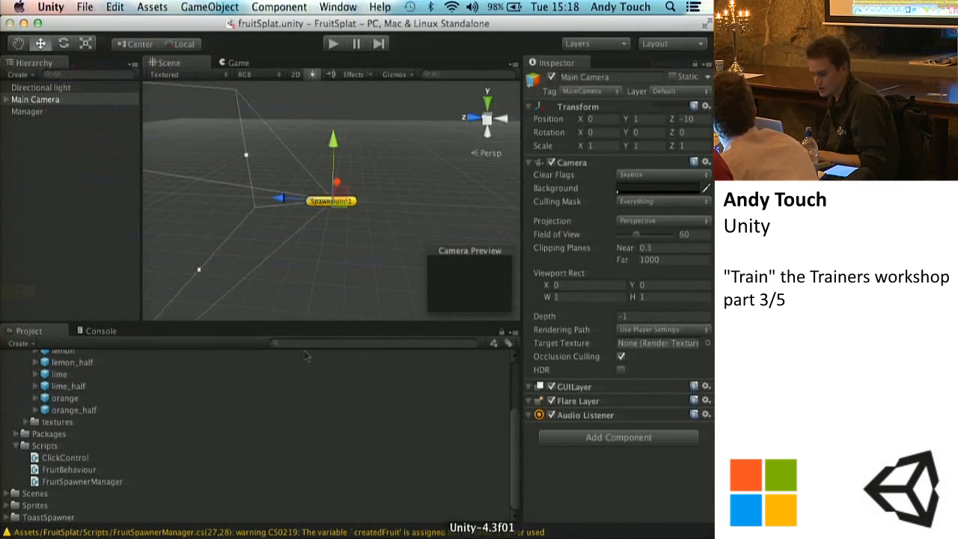
Step: Create a Cube game object in the scene
left_click(34, 112)
left_click(37, 101)
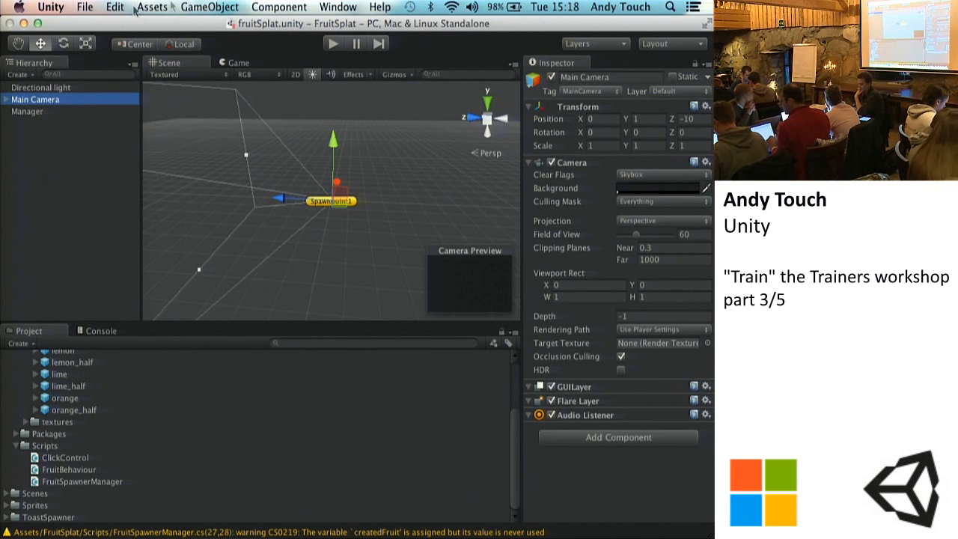
left_click(211, 7)
mouse_move(217, 40)
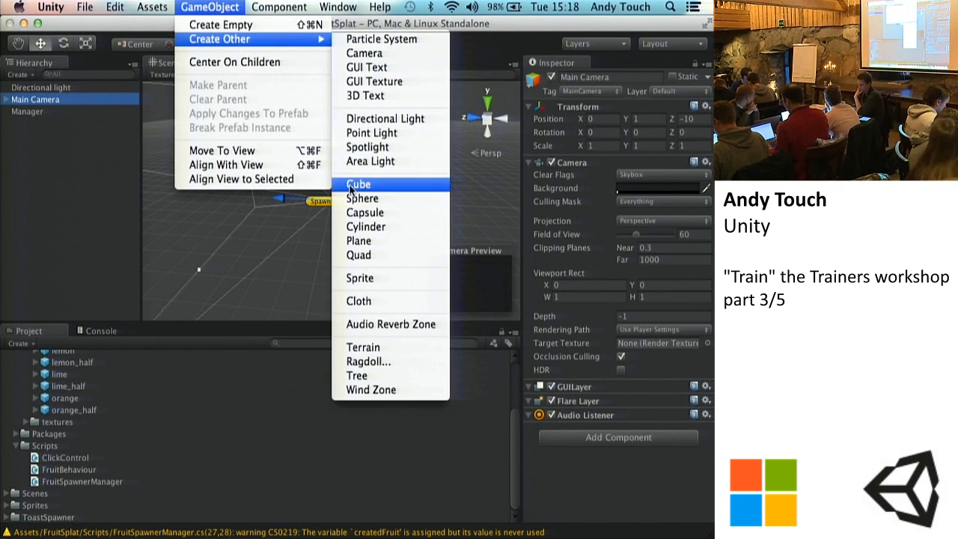
left_click(358, 183)
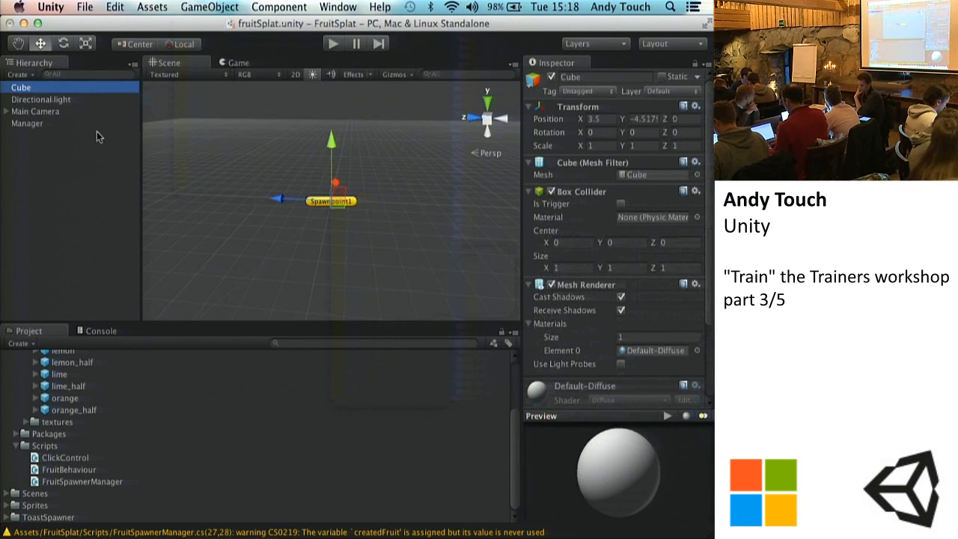
Step: View the layer options available for the Cube and look back at the ClickControl script in Sublime Text
left_click(673, 91)
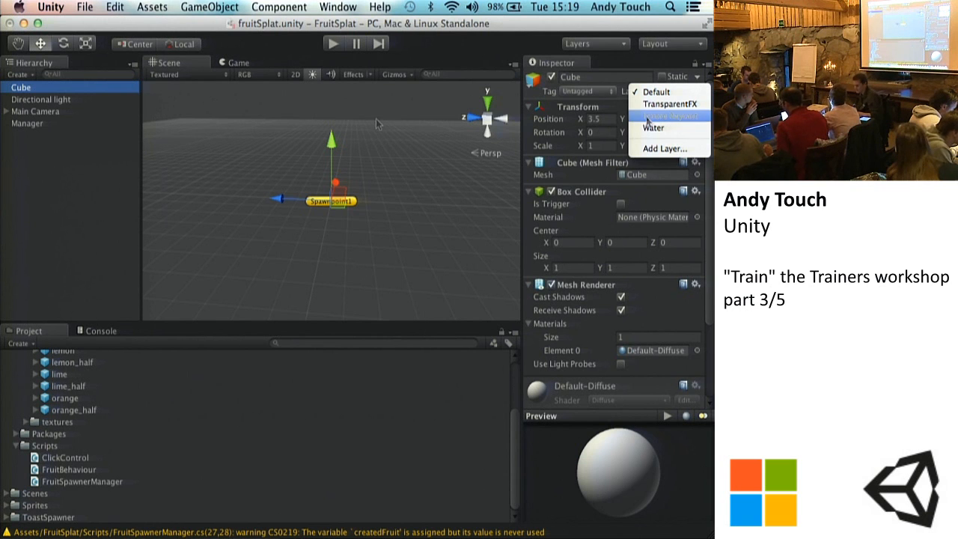
left_click(66, 129)
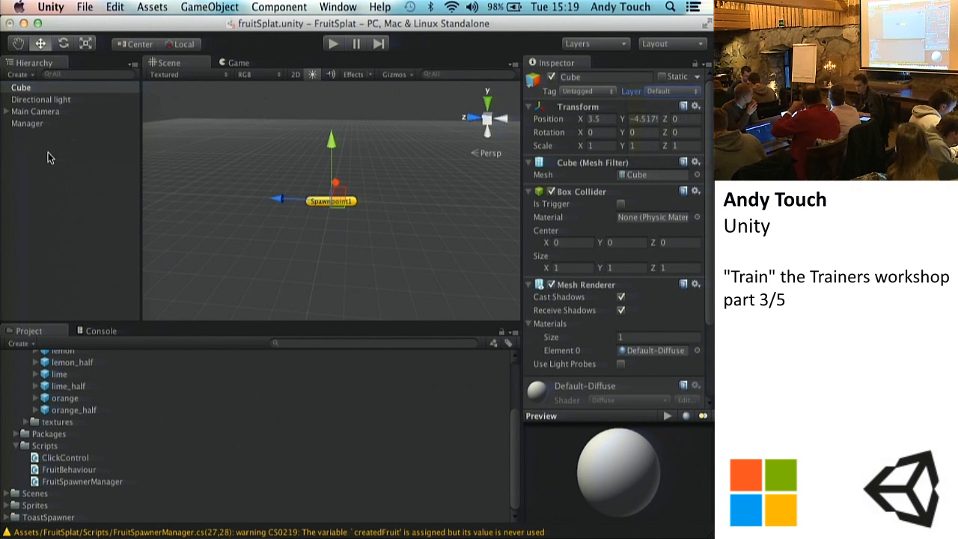
left_click(57, 111)
left_click(579, 537)
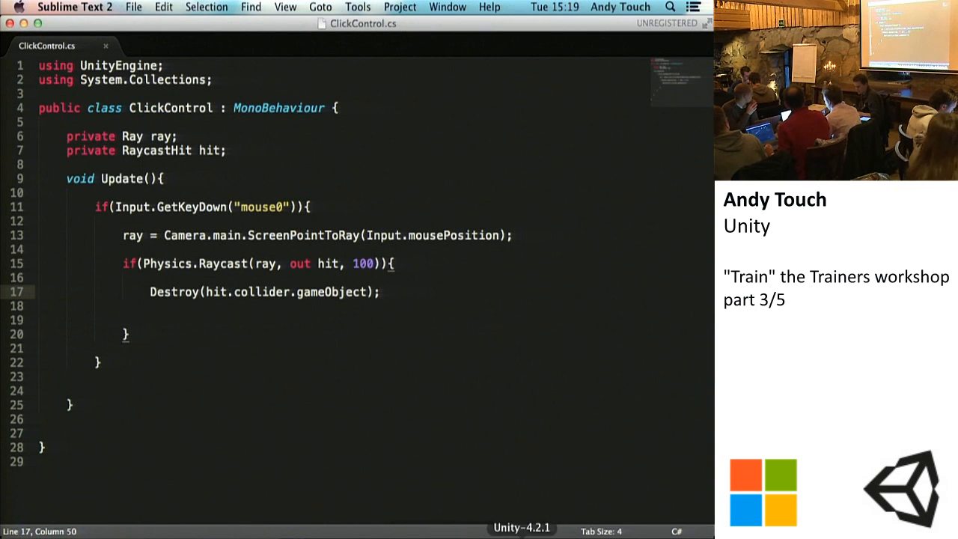
Step: Switch to Unity, select the Manager, and collapse the Fruits Array and Spawnpoint Array in its Fruit Spawner Manager script
left_click(518, 536)
left_click(41, 139)
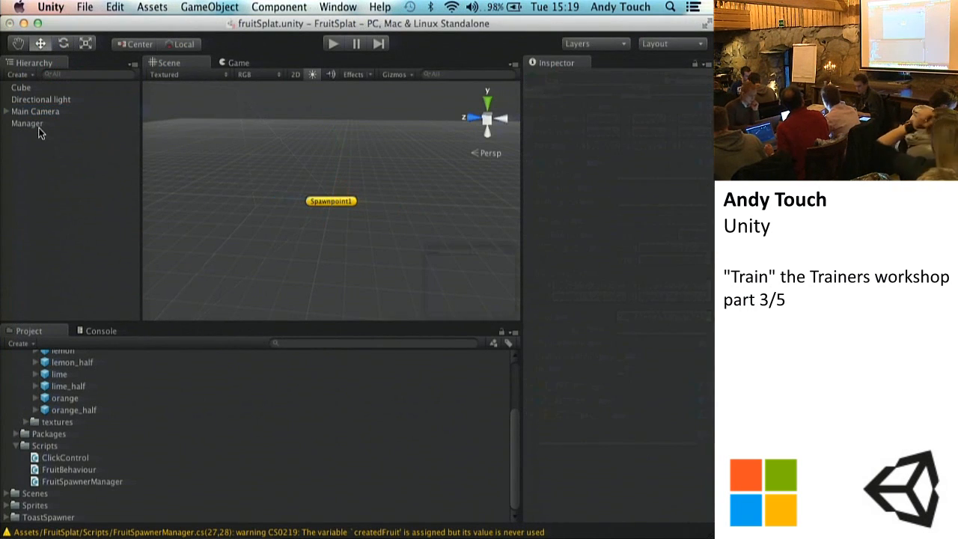
left_click(34, 122)
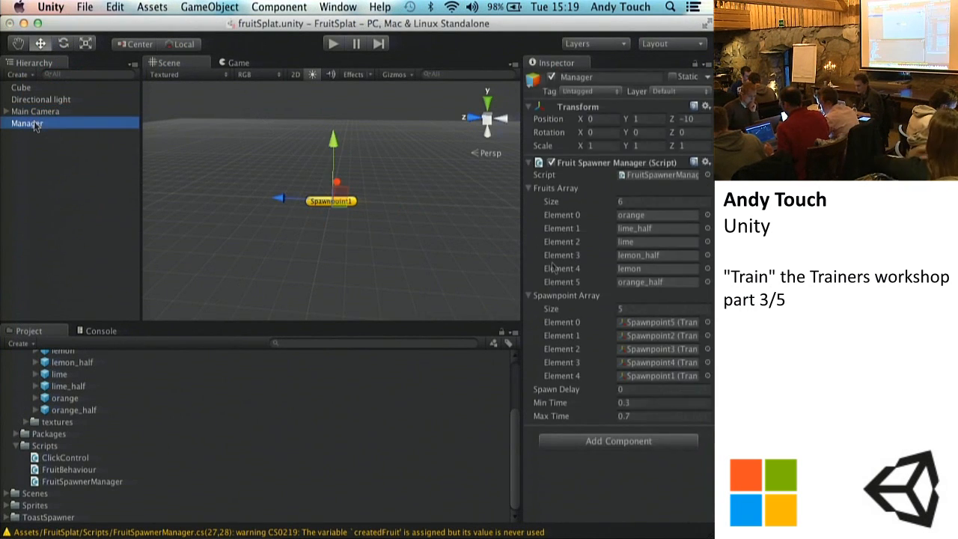
left_click(528, 188)
left_click(528, 201)
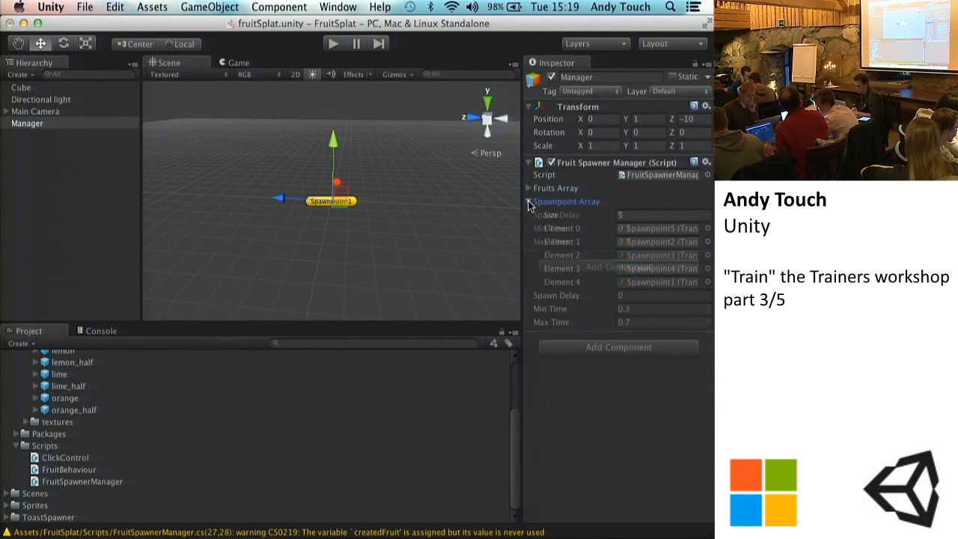
Step: Attach the ClickControl script to the Main Camera as a component
left_click(75, 112)
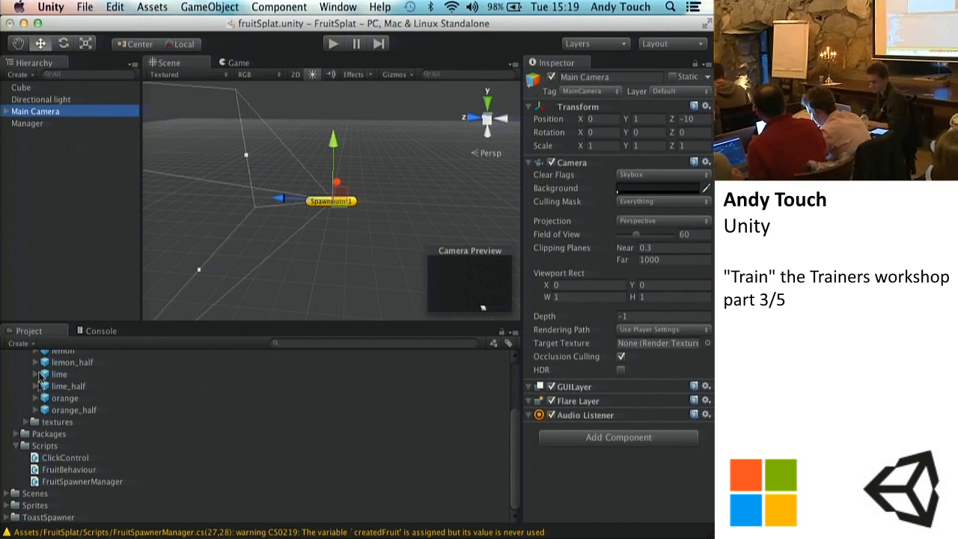
left_click(66, 458)
left_click_drag(67, 459, 35, 114)
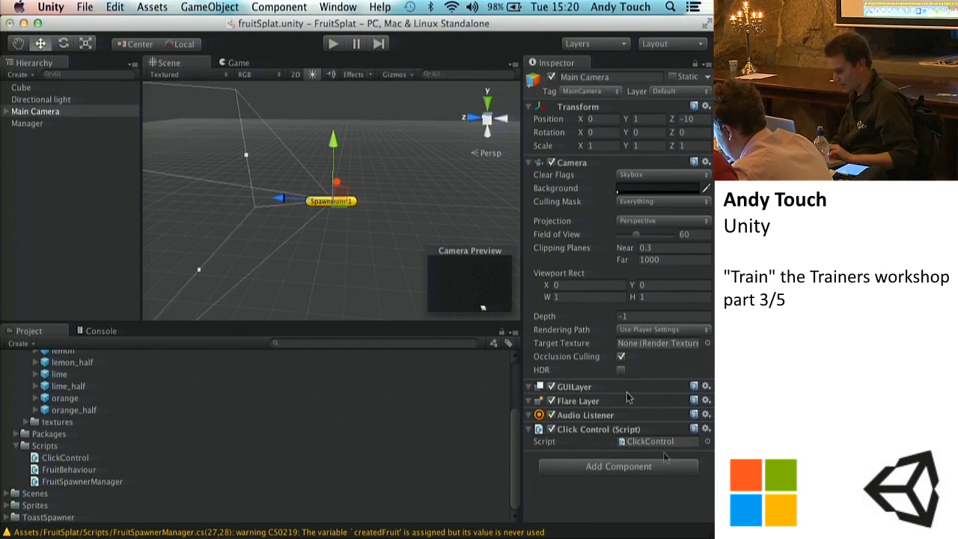
left_click(646, 441)
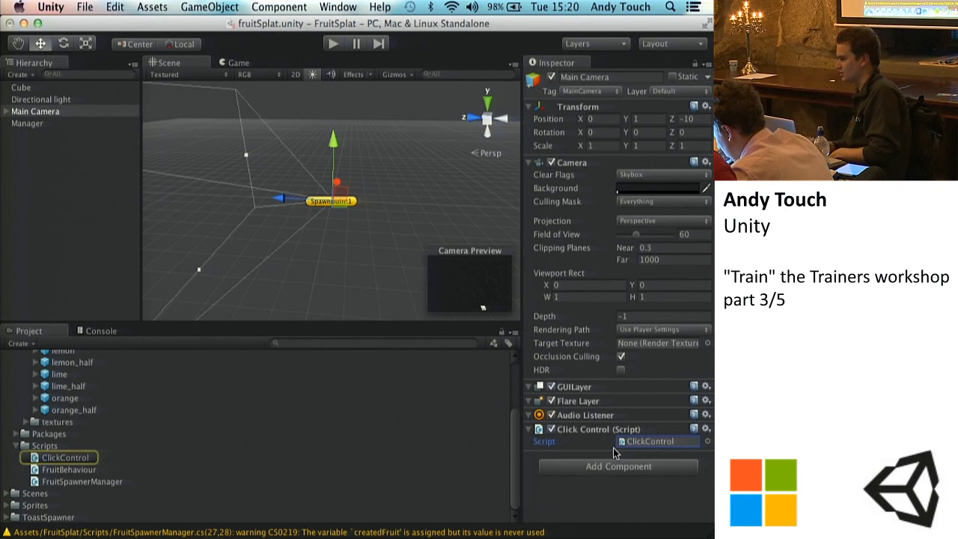
Step: Run the game, pause it, and check the Console for errors
left_click(332, 44)
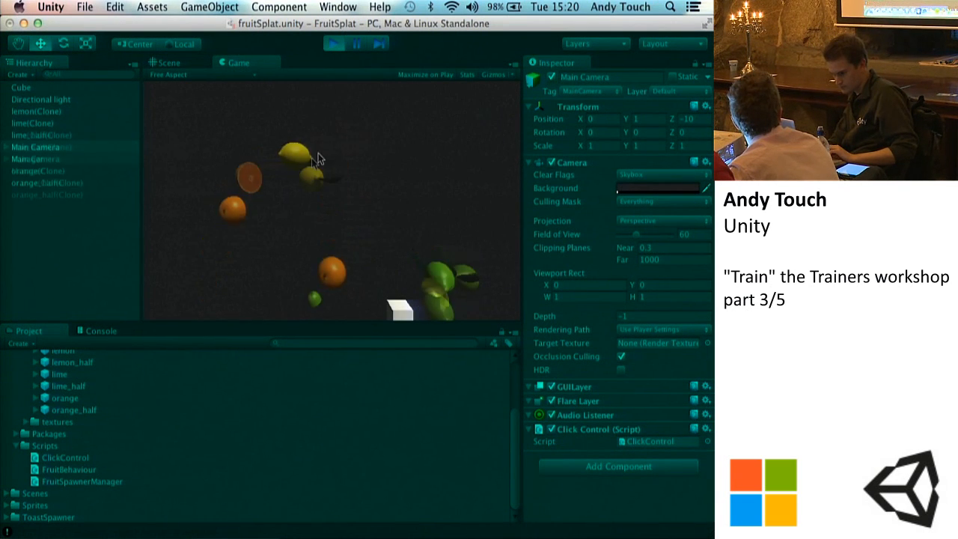
left_click(355, 47)
left_click(169, 63)
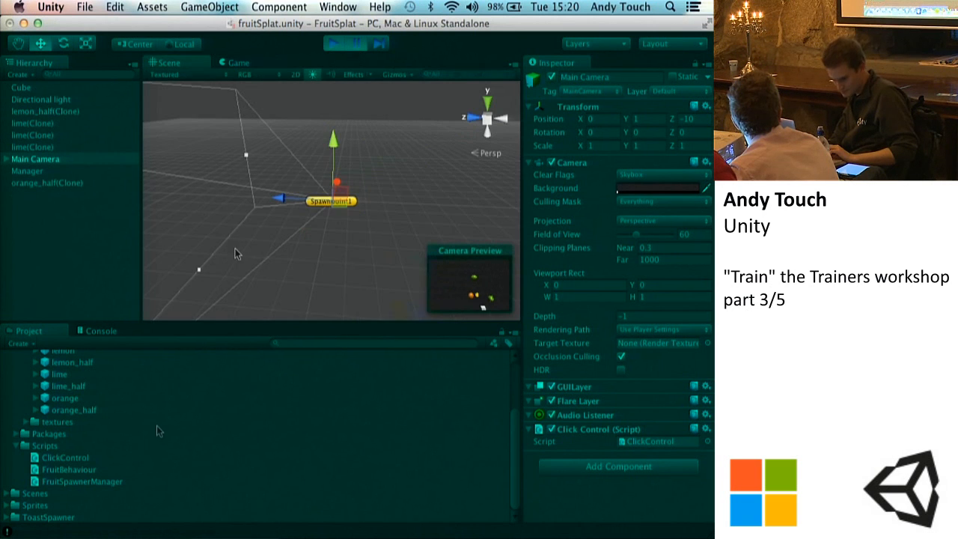
left_click(96, 332)
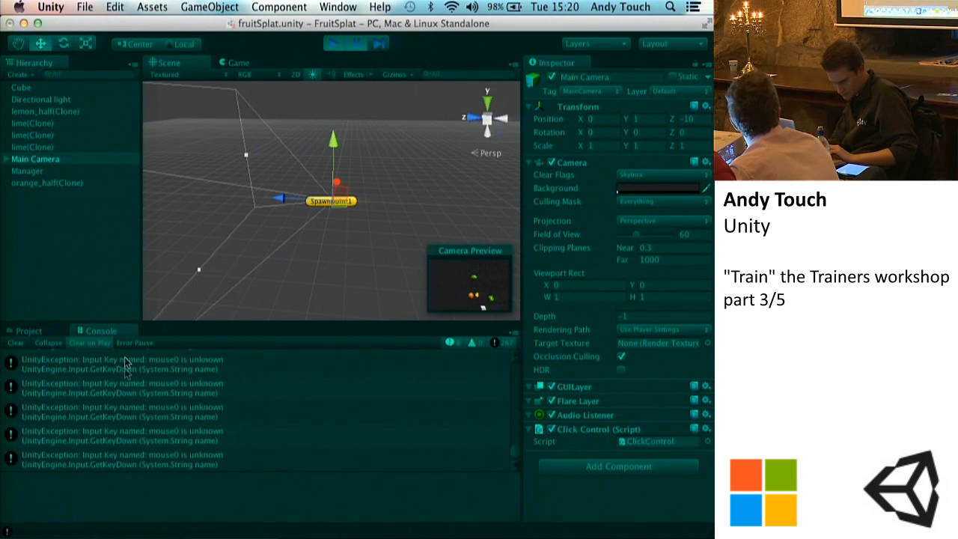
Step: Stop the game, switch to Sublime Text, change the GetKeyDown key name to "mouse 0" with a space, and save ClickControl.cs
left_click(333, 43)
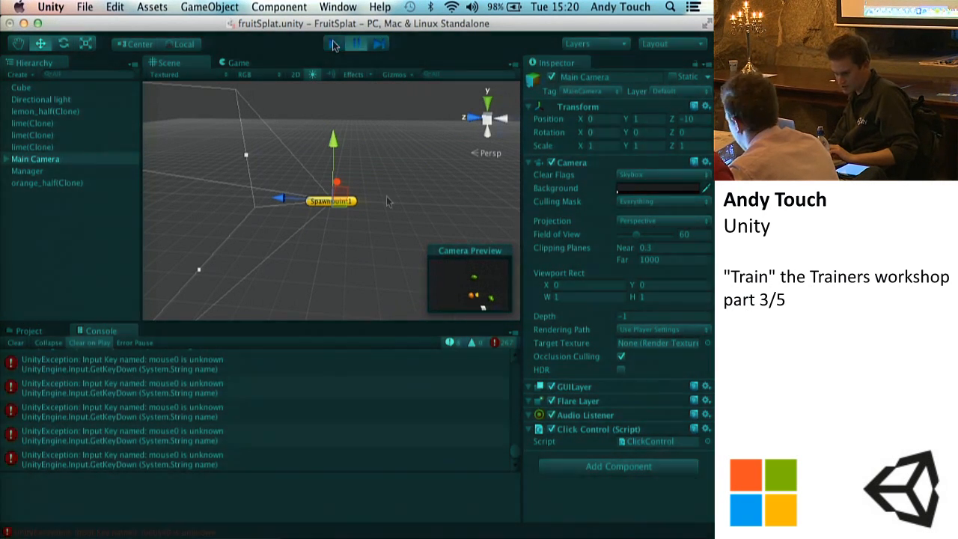
left_click(534, 532)
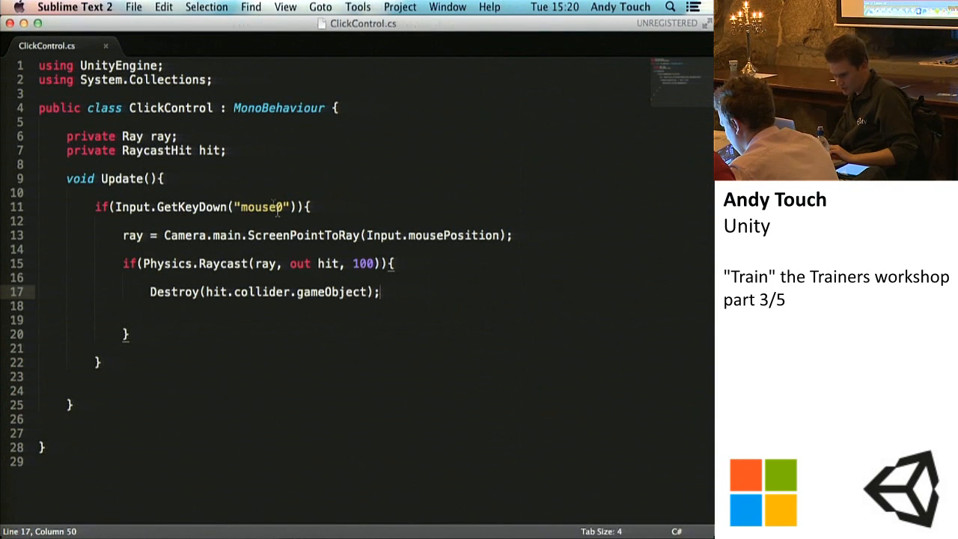
left_click(278, 207)
key("super+s")
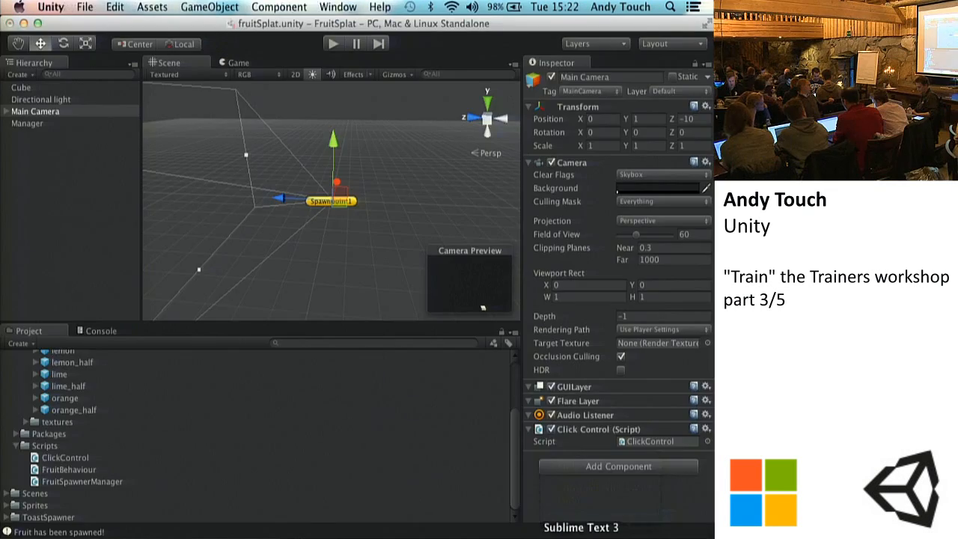
Step: Take the space out of the "mouse 0" key name, restore it, and save the script again
left_click(524, 528)
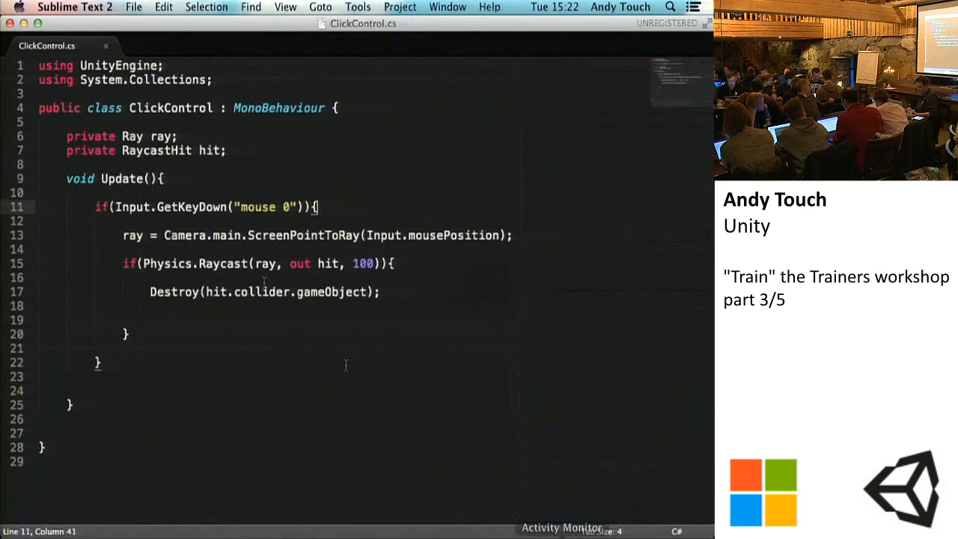
key("BackSpace")
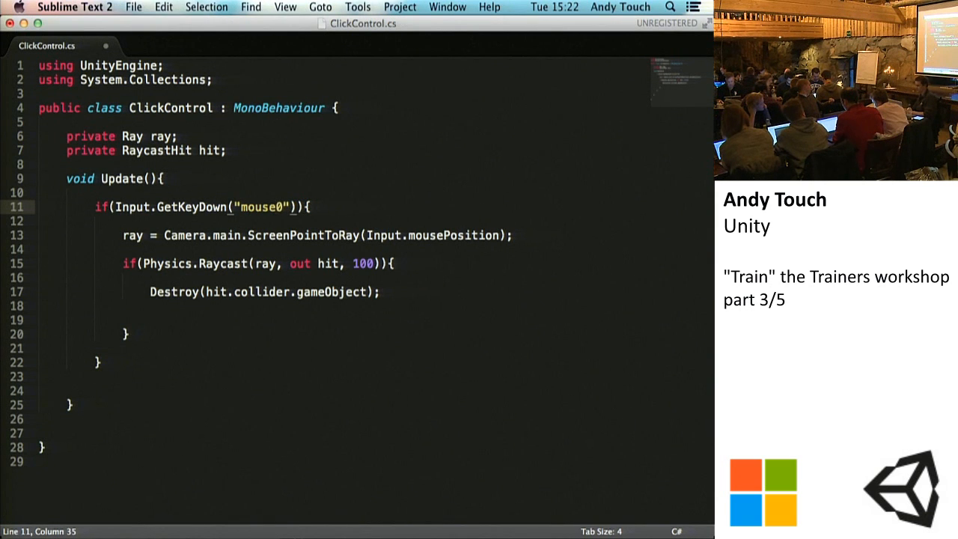
key("super+s")
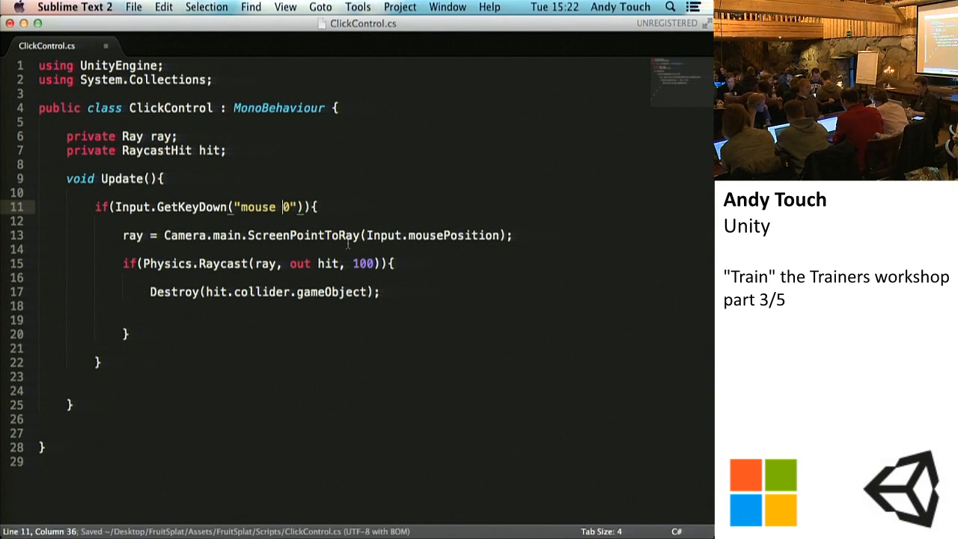
left_click(385, 276)
key("super+s")
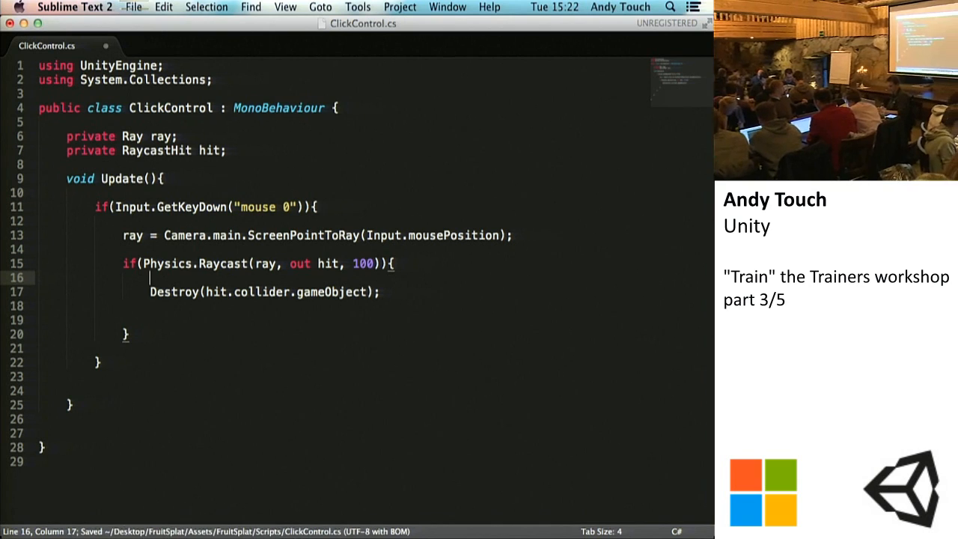
Step: Switch to Unity, run the game to test destroying fruit with mouse clicks, and stop it
left_click(482, 530)
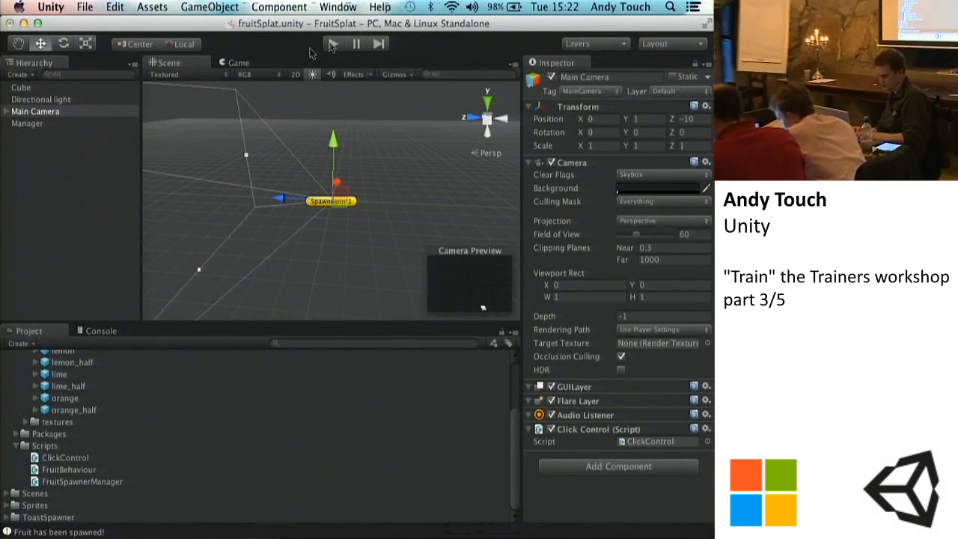
left_click(333, 43)
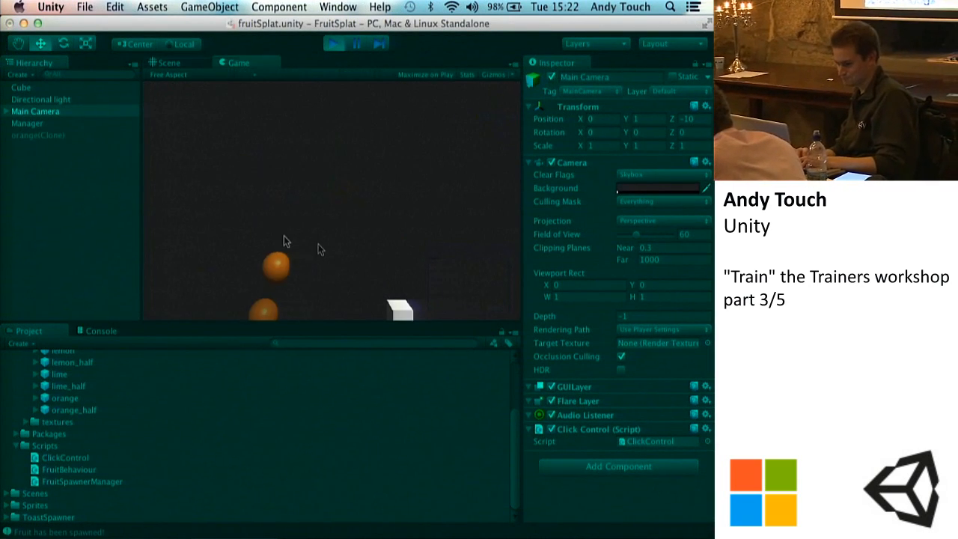
left_click(333, 44)
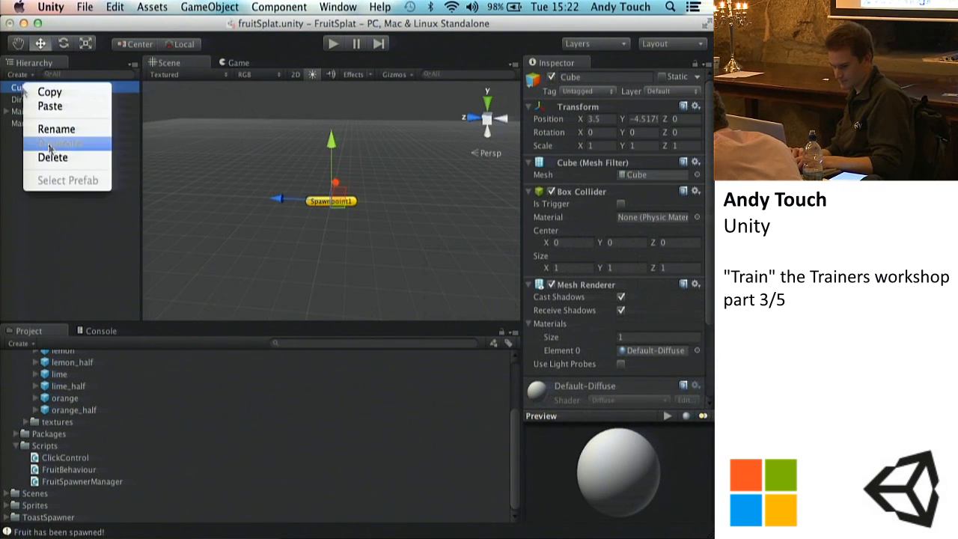
Step: Delete the Cube from the scene, and return to Sublime Text to save the ClickControl script
left_click(50, 157)
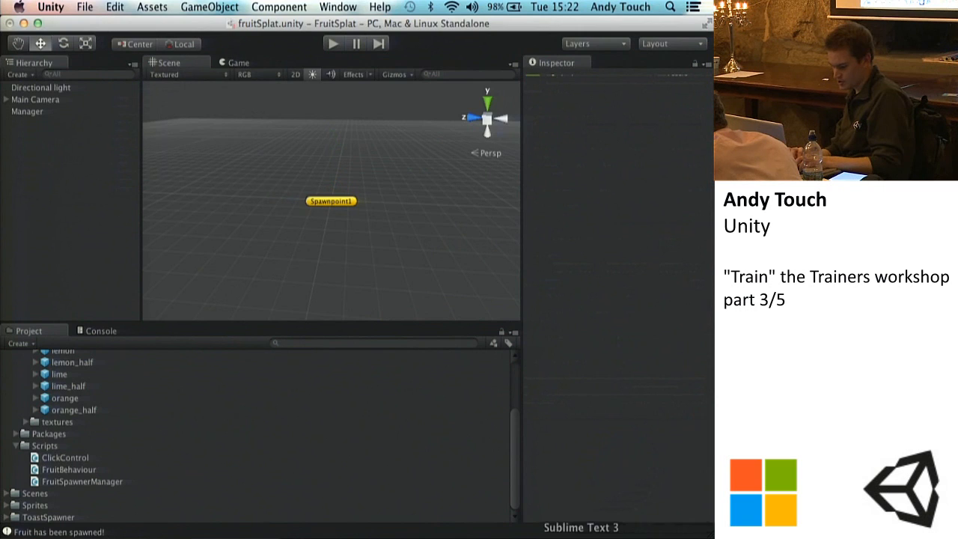
key("super+Tab")
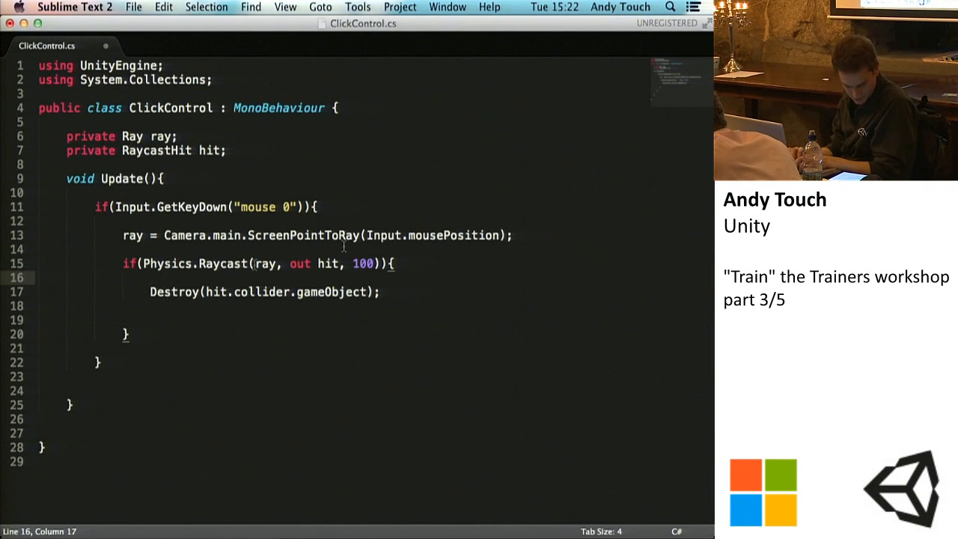
left_click(410, 264)
key("super+s")
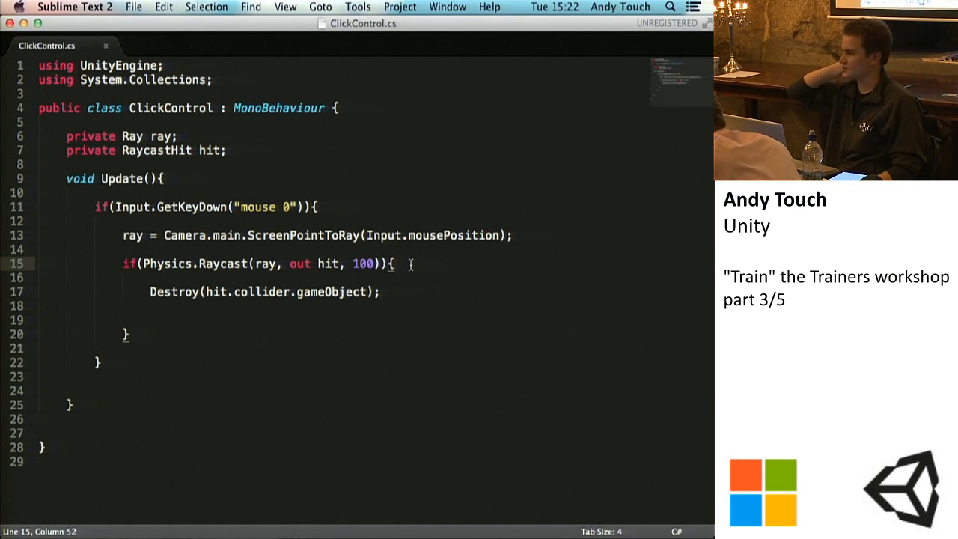
Step: Declare a public AudioClip variable named fruitSplatSFX below the RaycastHit declaration and save the script
left_click(232, 151)
key("Return")
key("Return")
type("public ")
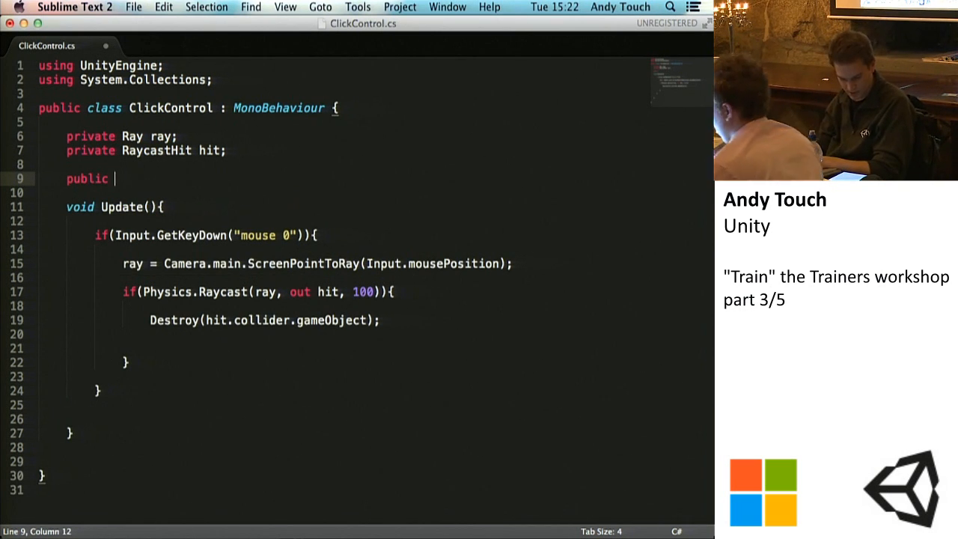
type("AudioC")
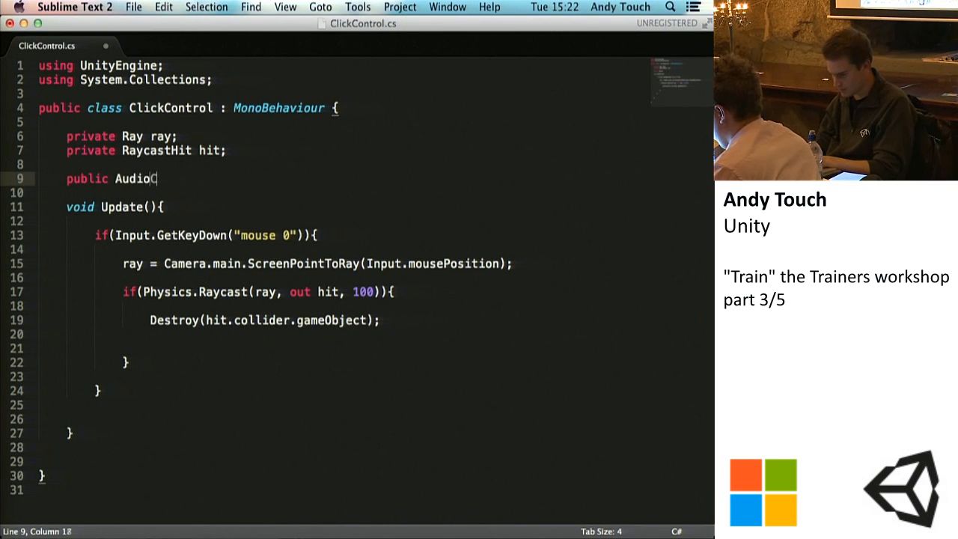
type("lip f")
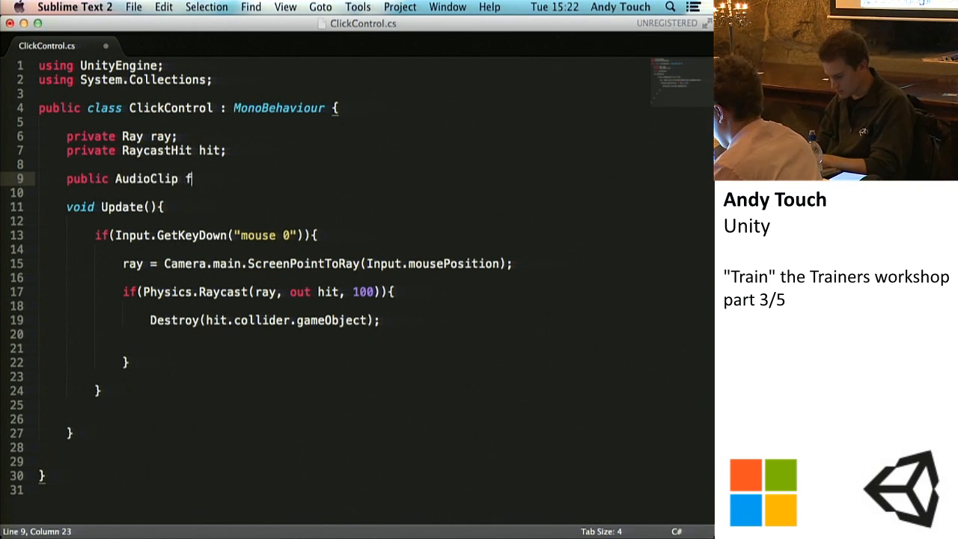
type("ruitSplatSFX;")
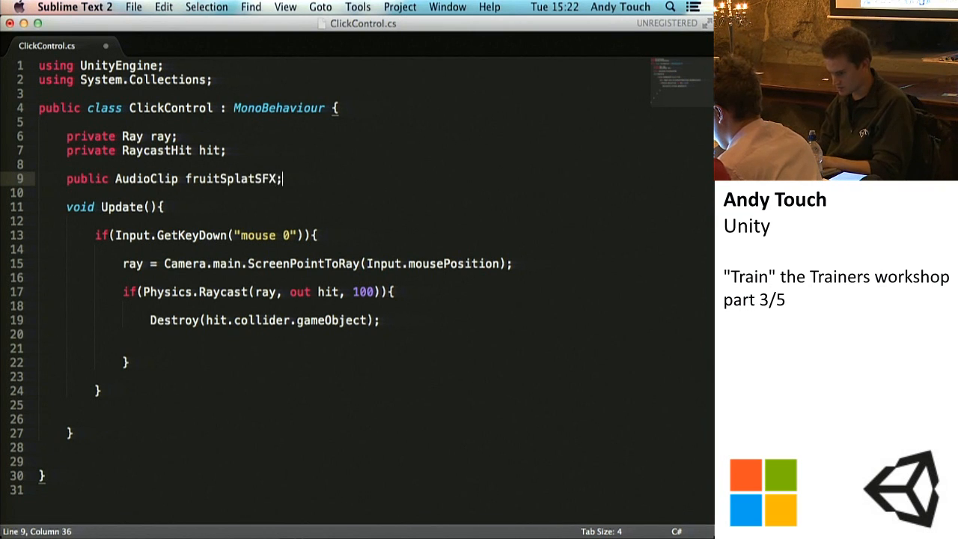
key("super+s")
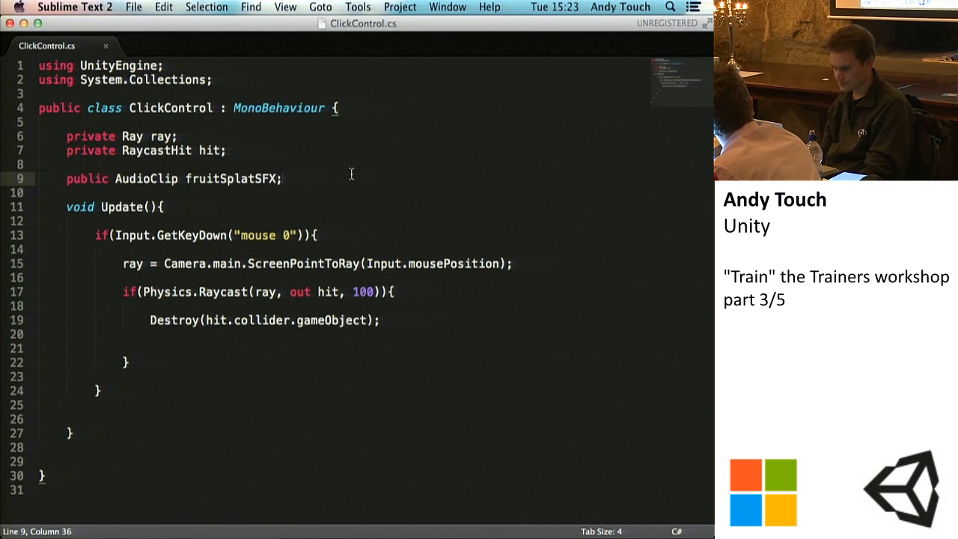
key("super+s")
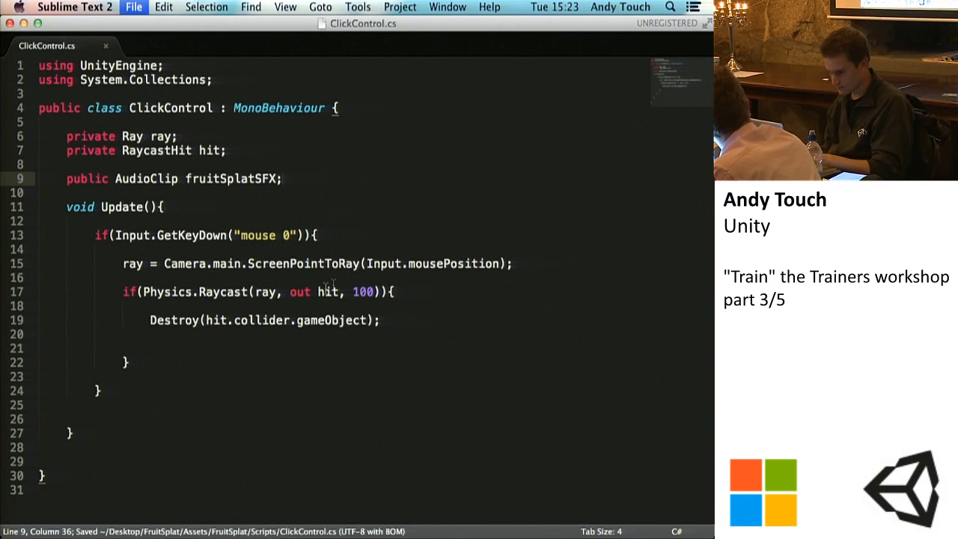
Step: Add two blank lines below the Destroy statement in the raycast block and save the script
left_click(386, 321)
key("Return")
key("Return")
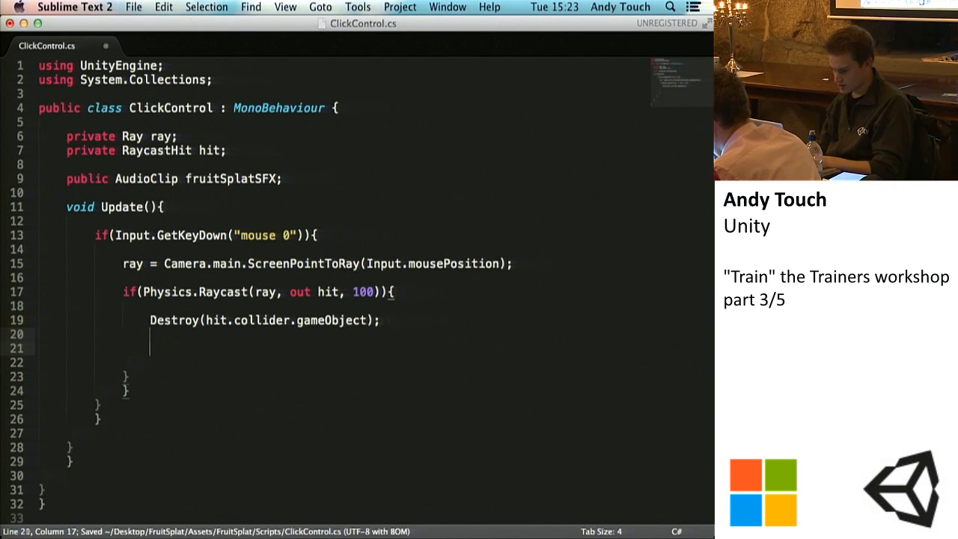
key("super+s")
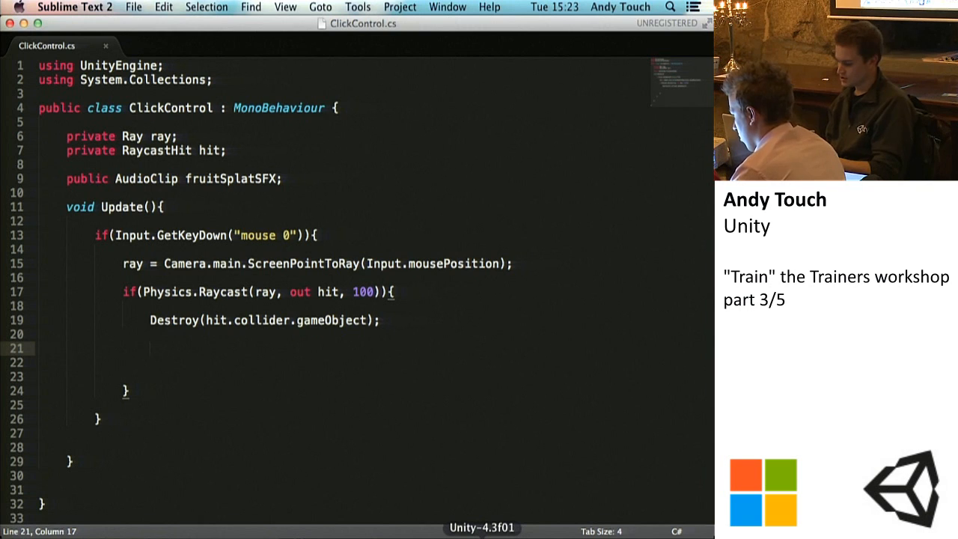
Step: Switch to Unity and examine the Main Camera's Audio Listener and the Fruit Splat SFX slot in its Click Control script
left_click(482, 536)
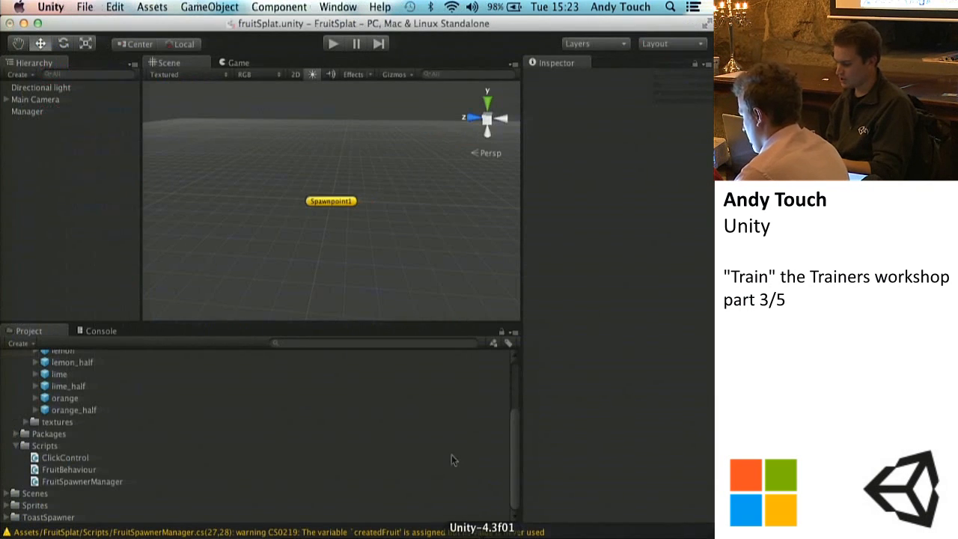
left_click(21, 100)
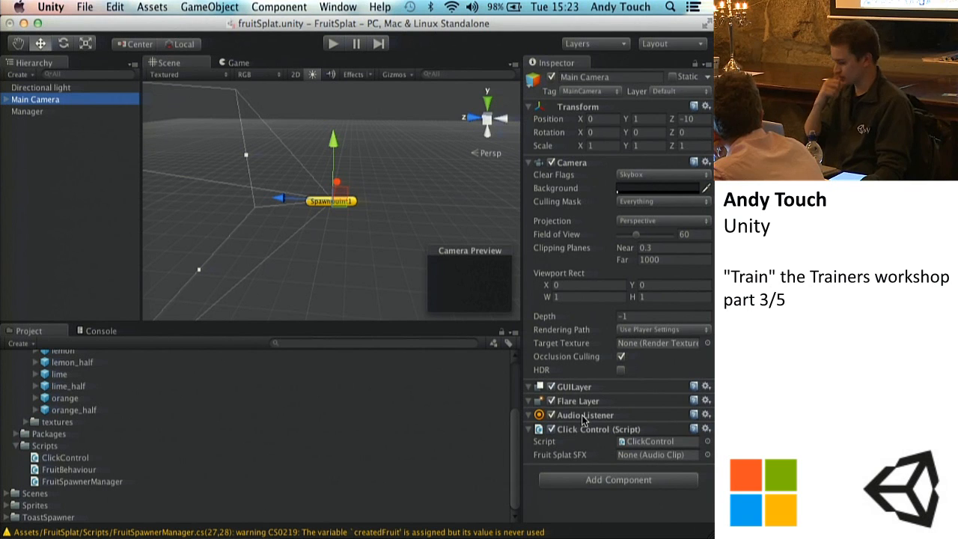
left_click(572, 417)
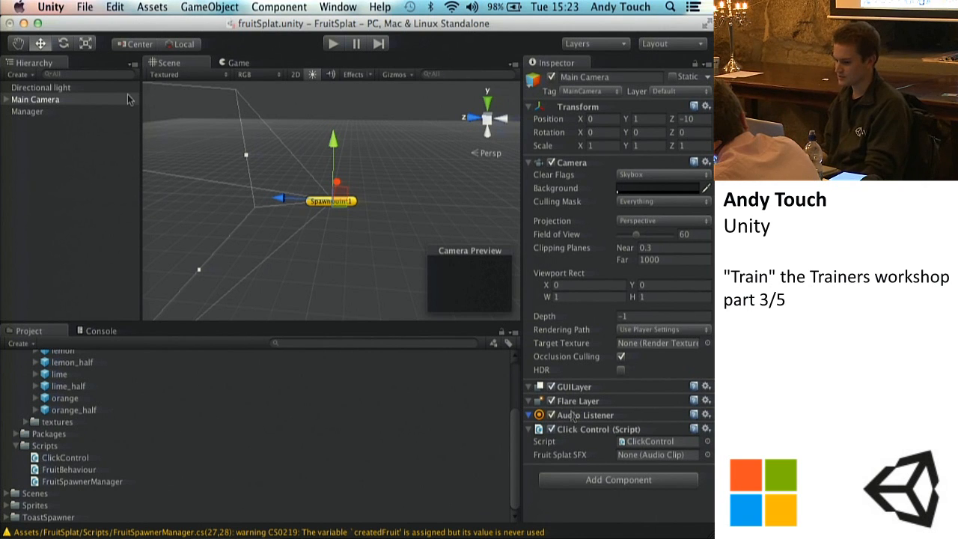
Step: Add an Audio Source component to the Manager object and view its sound range in the scene
left_click(34, 112)
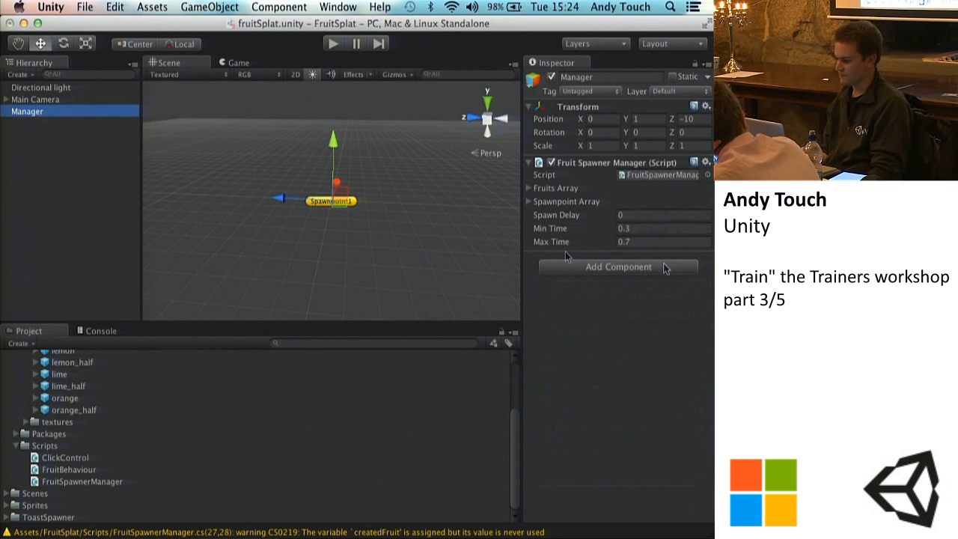
left_click(268, 8)
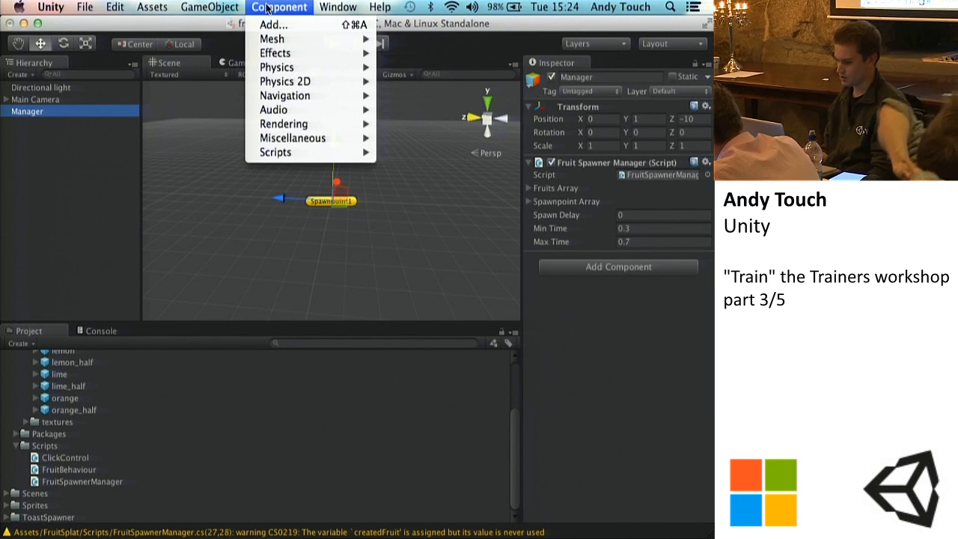
mouse_move(265, 111)
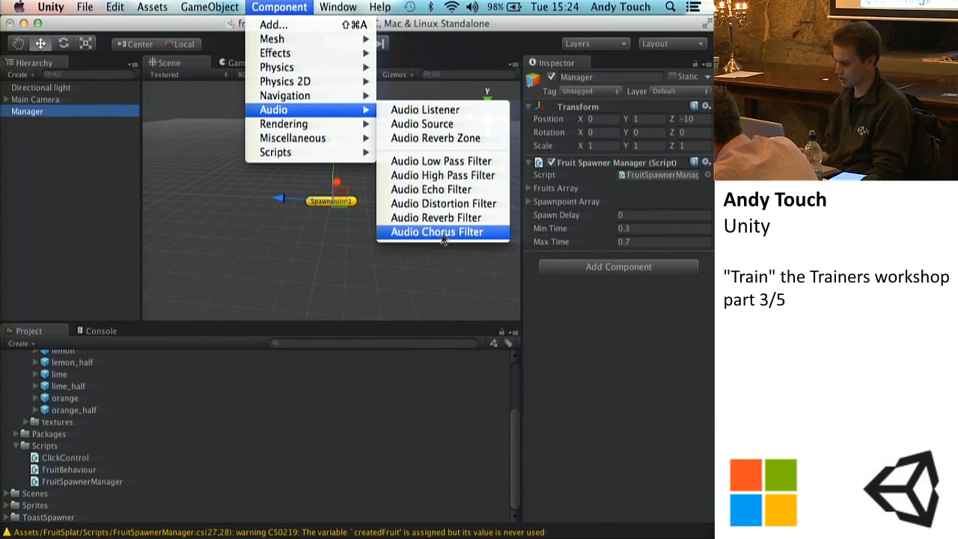
left_click(431, 126)
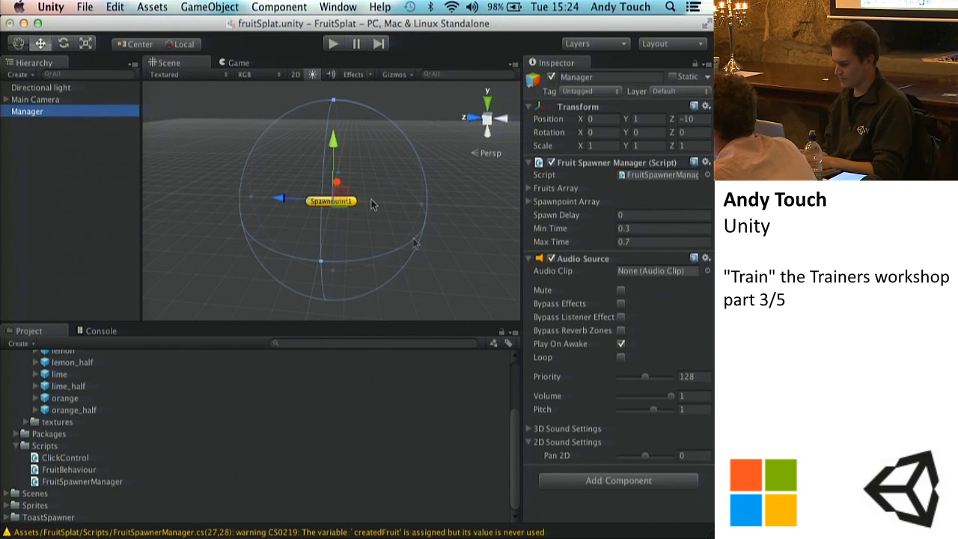
scroll(373, 205, "up", 5)
left_click_drag(425, 177, 180, 183, "alt")
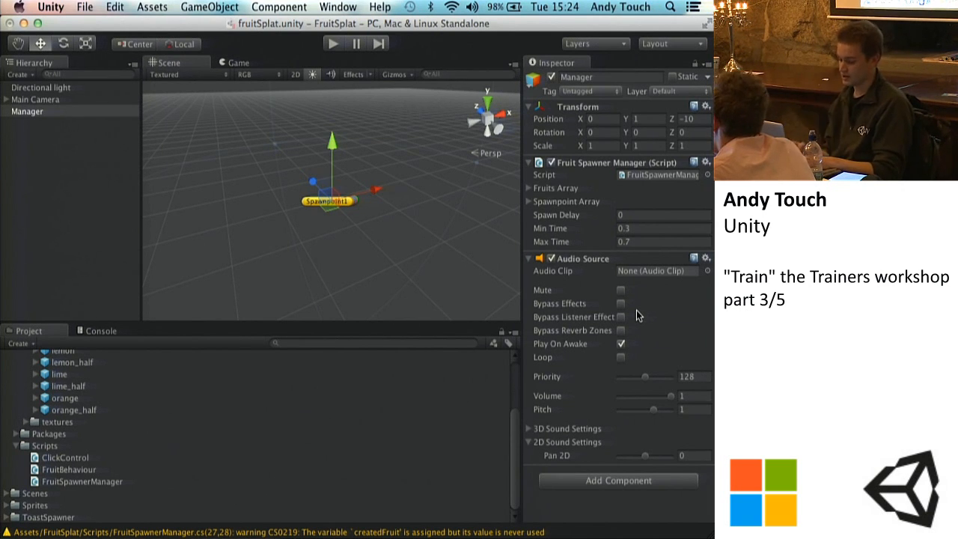
Step: Expand the Audio folder and preview the fruit-splat and Temple-Of-Ruth-BG clips, stopping the music playback
scroll(68, 449, "up", 4)
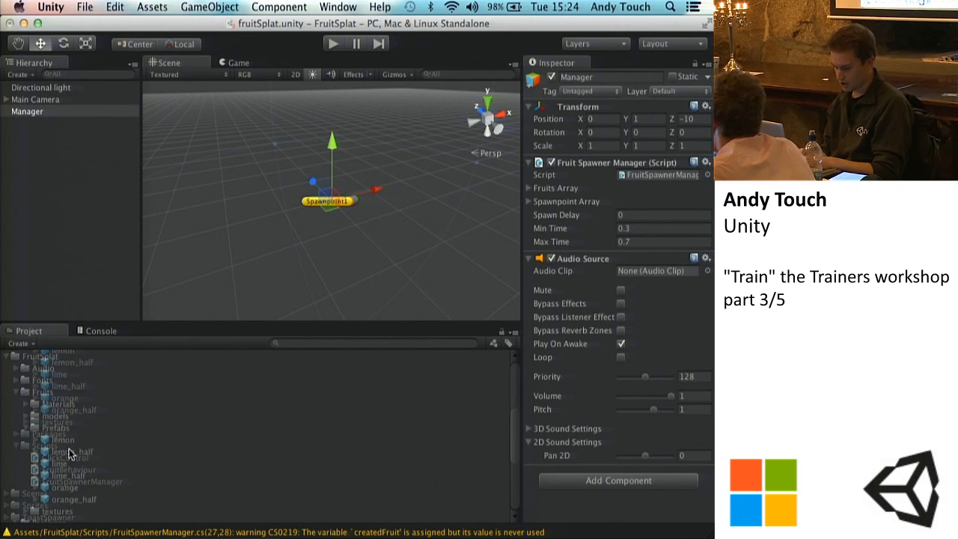
left_click(16, 368)
left_click(48, 381)
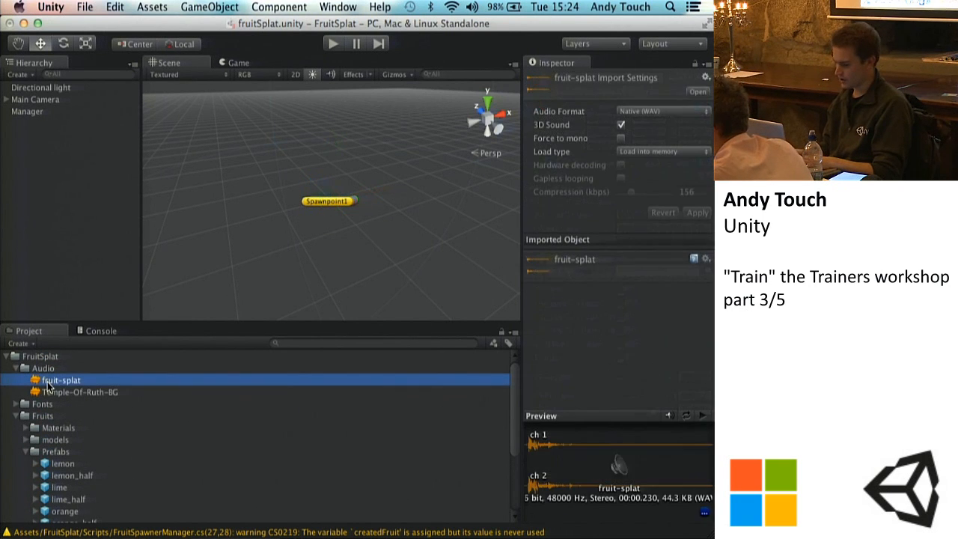
left_click(703, 417)
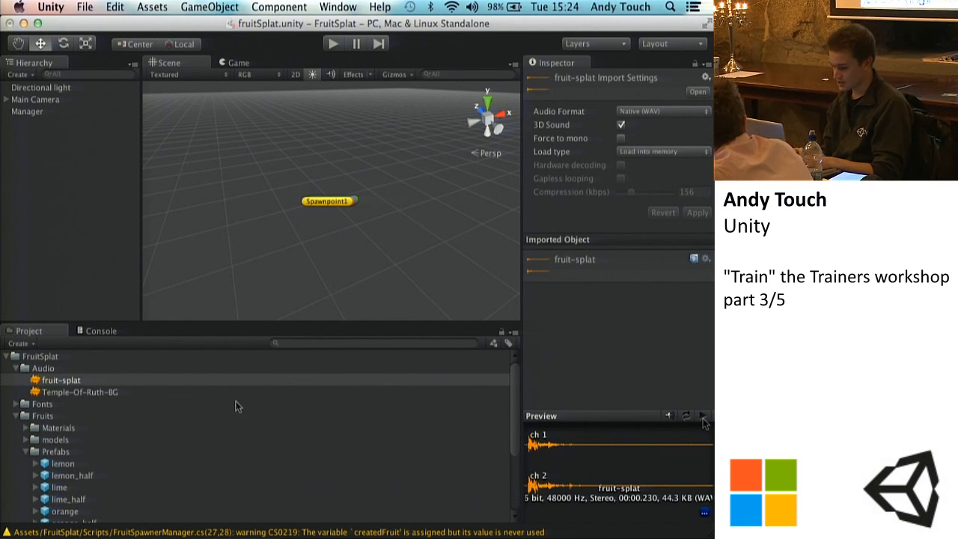
left_click(118, 393)
left_click(704, 417)
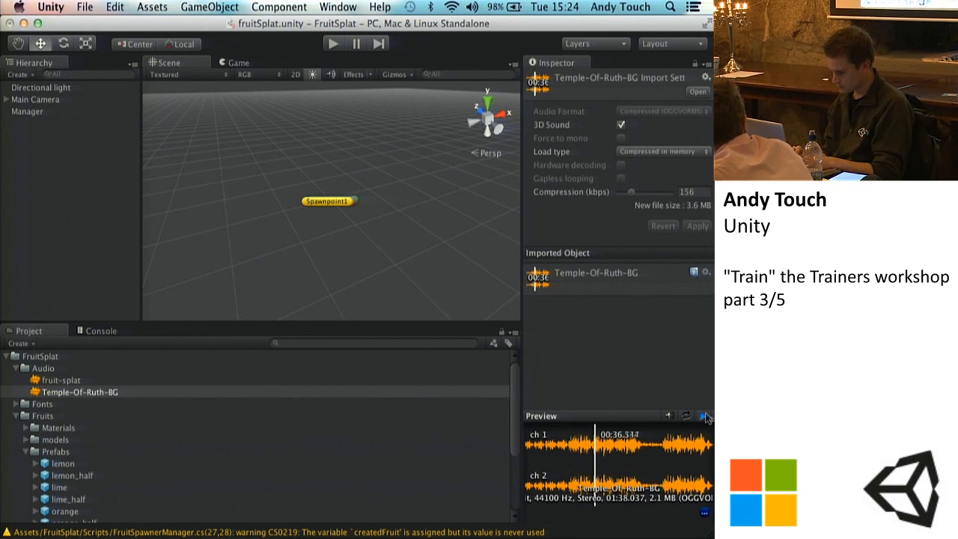
left_click(706, 417)
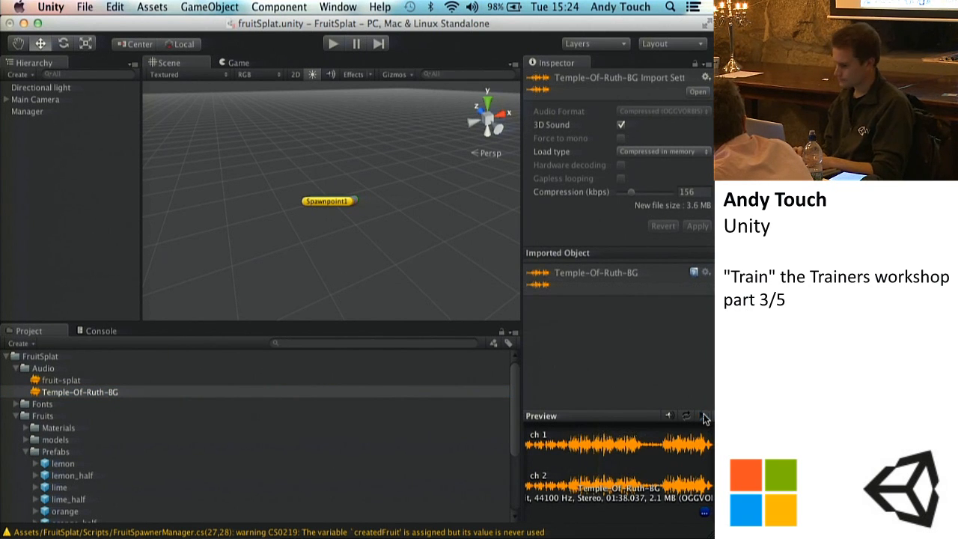
Step: Turn off 3D Sound for the Temple-Of-Ruth-BG clip, apply the import settings, and preview the clip
left_click(620, 125)
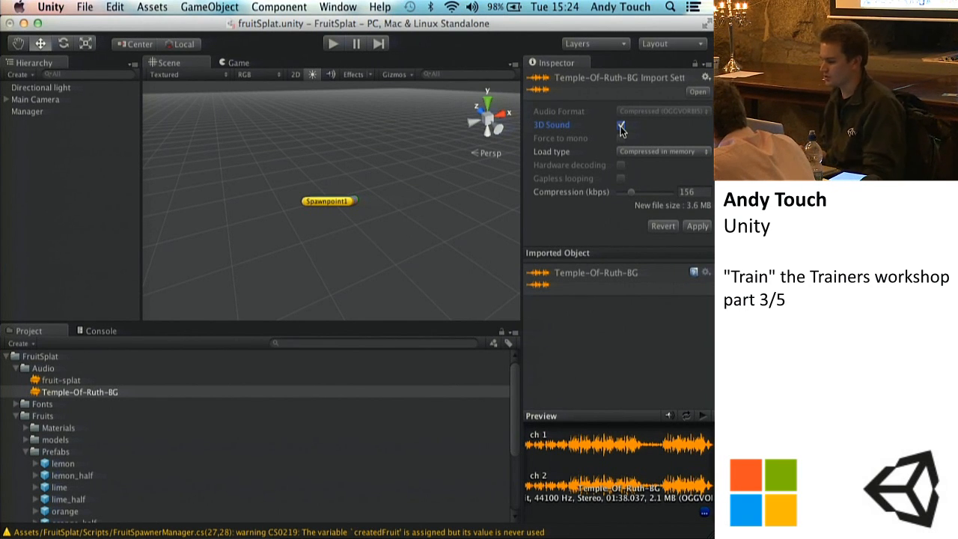
left_click(704, 414)
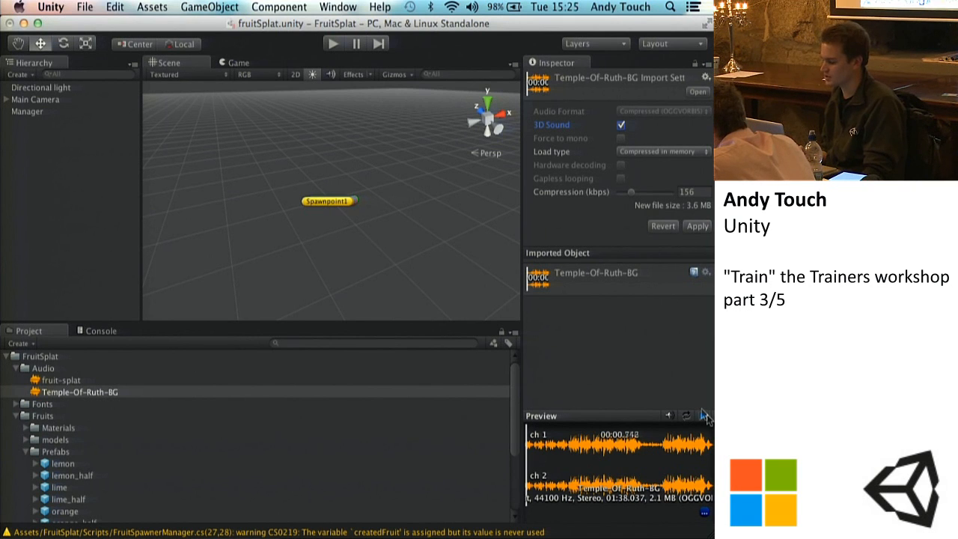
left_click(704, 415)
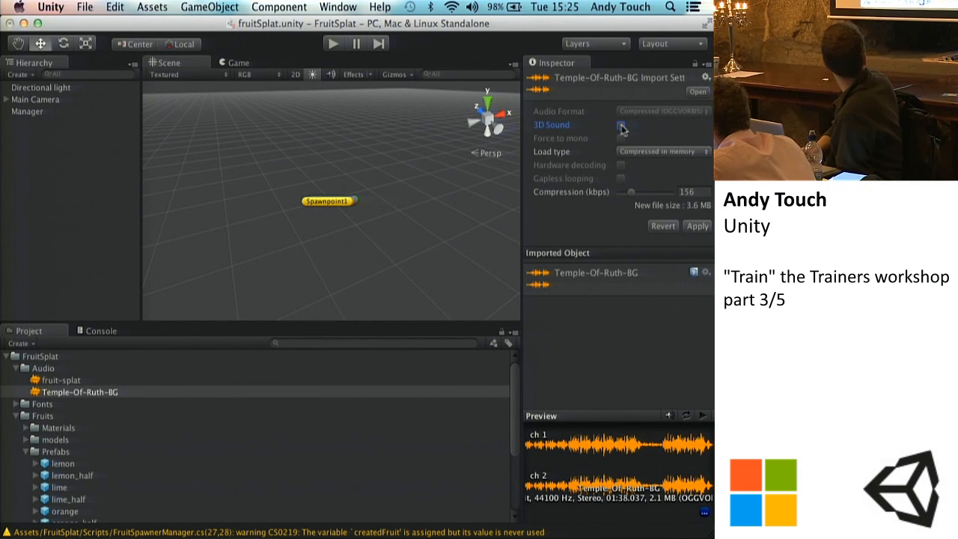
left_click(701, 227)
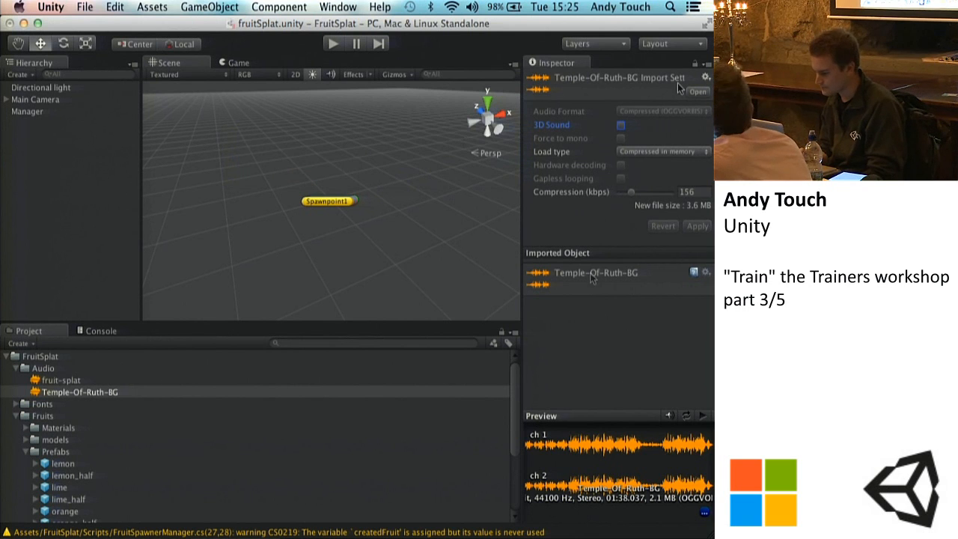
left_click(704, 416)
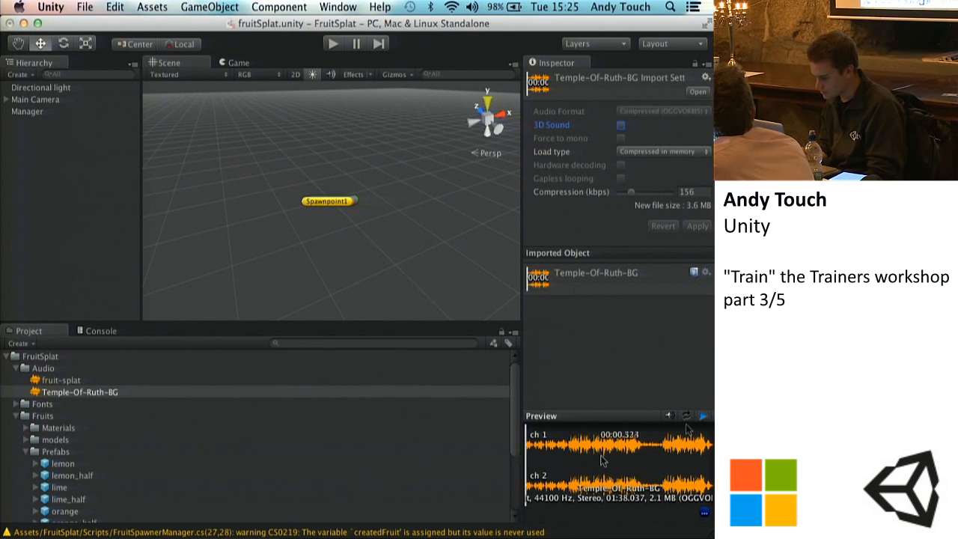
left_click(703, 417)
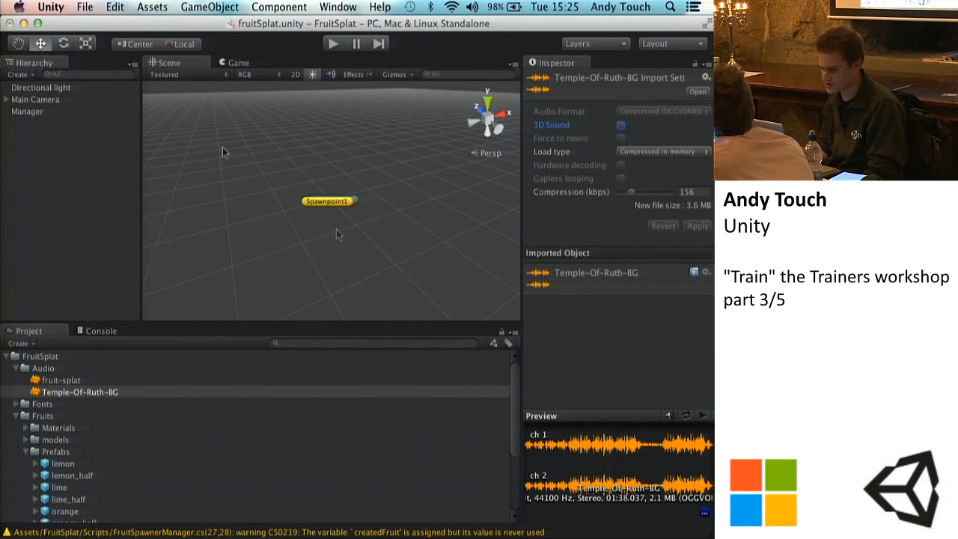
Step: Assign Temple-Of-Ruth-BG as the audio clip of the Manager's Audio Source and enable Loop
left_click(38, 113)
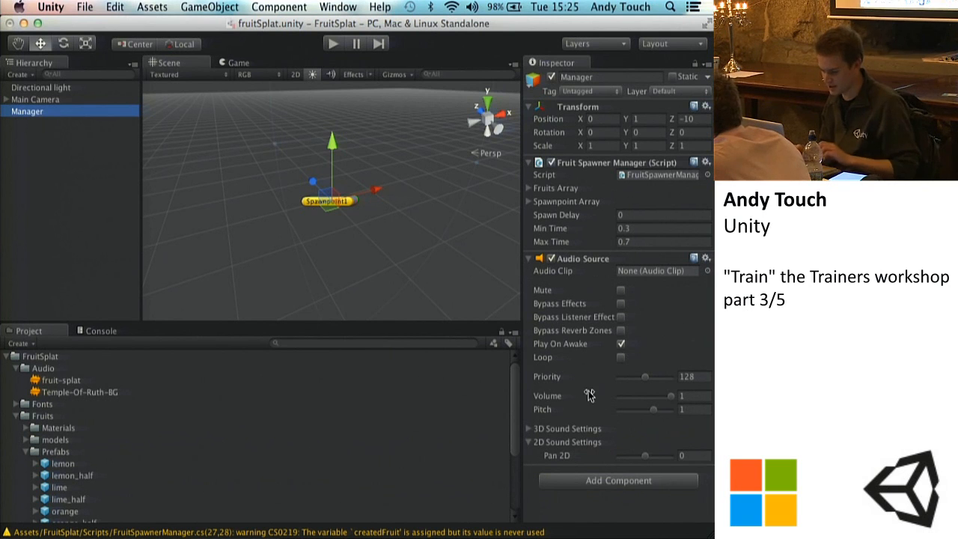
left_click(101, 393)
left_click_drag(101, 394, 634, 276)
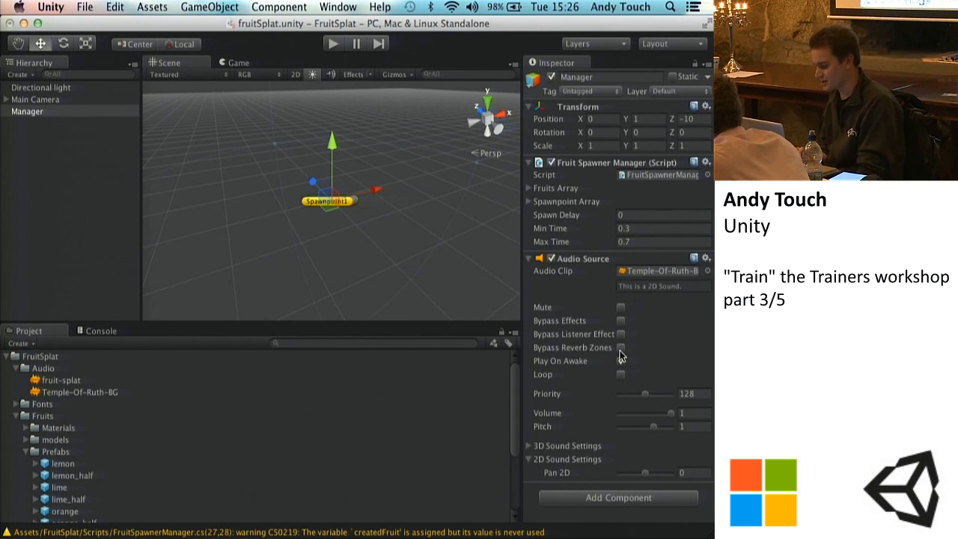
left_click(620, 374)
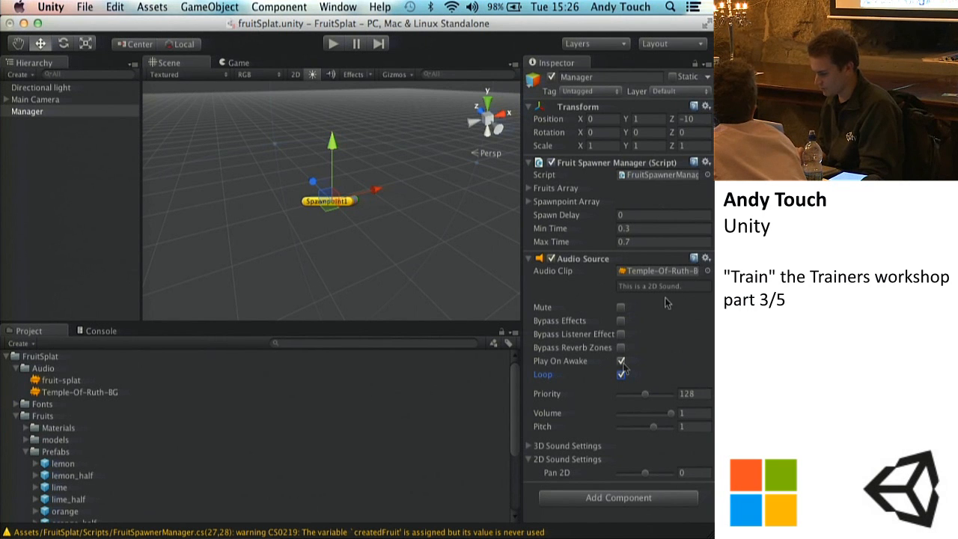
Step: Play-test the game twice with the system volume raised to check the background music, ending play mode each time
left_click(331, 44)
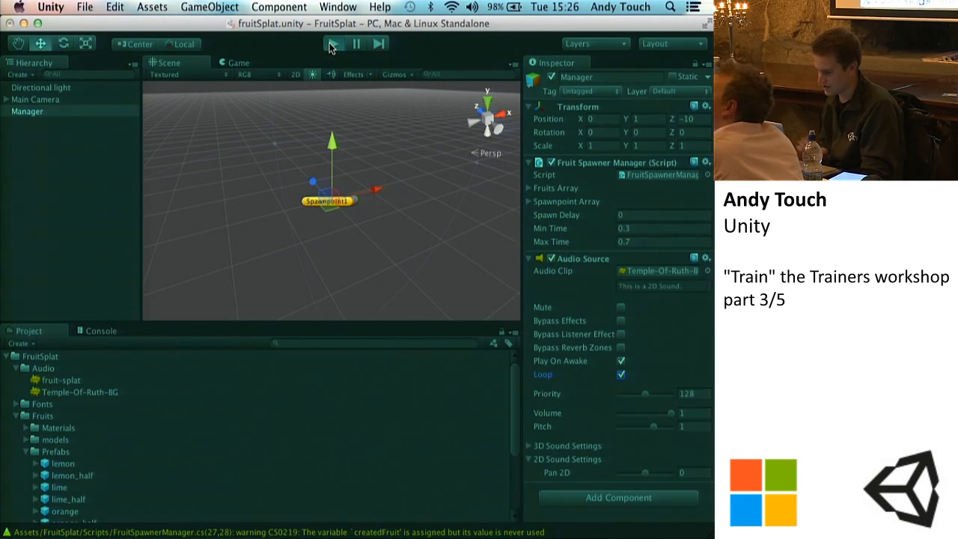
key("XF86AudioRaiseVolume")
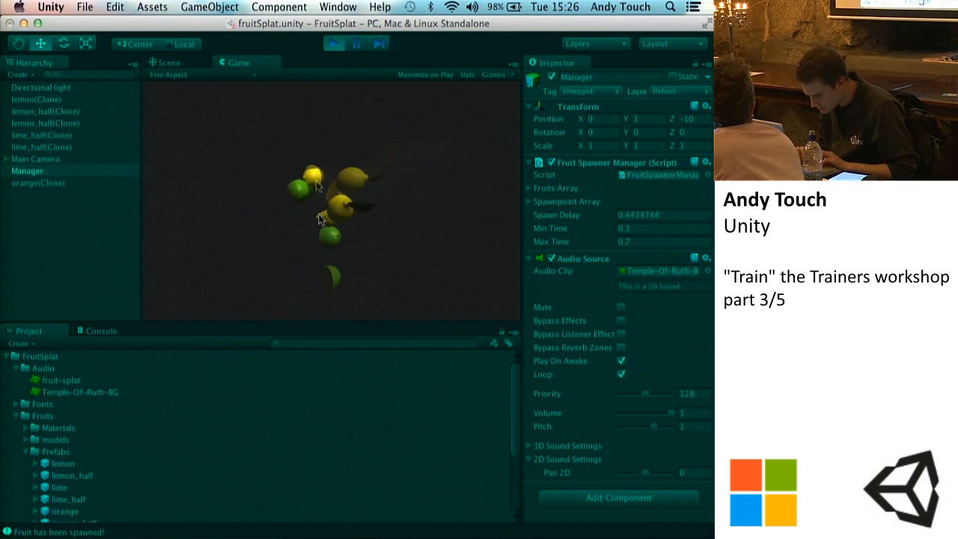
left_click(333, 43)
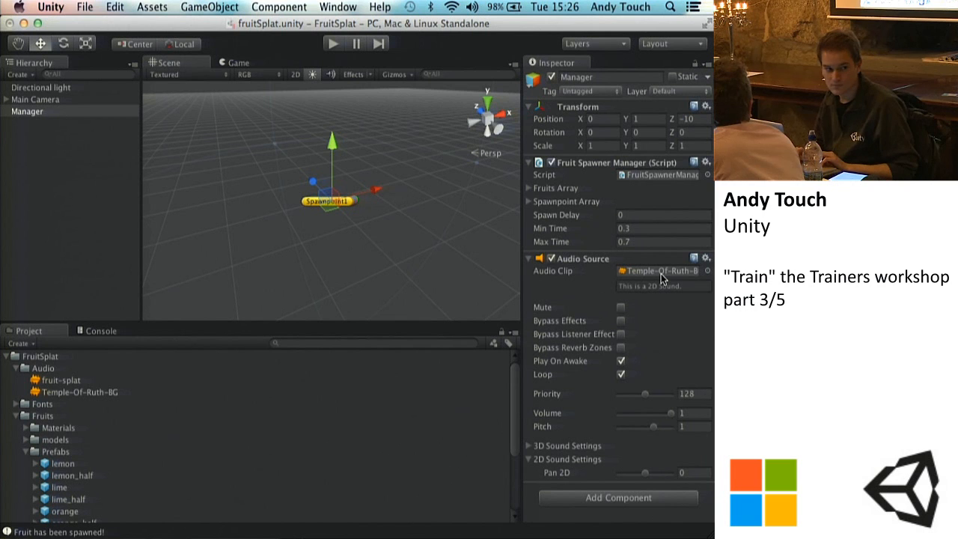
left_click(333, 44)
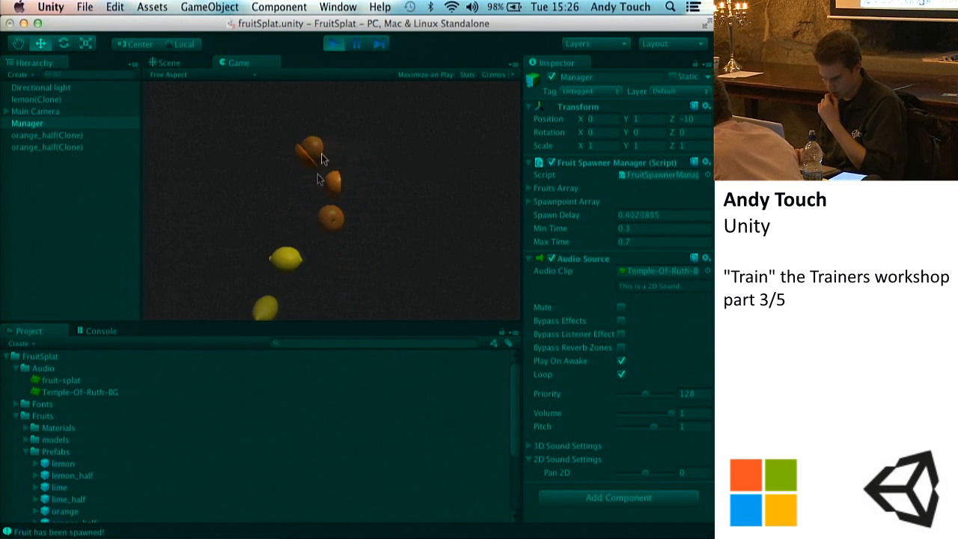
left_click(335, 44)
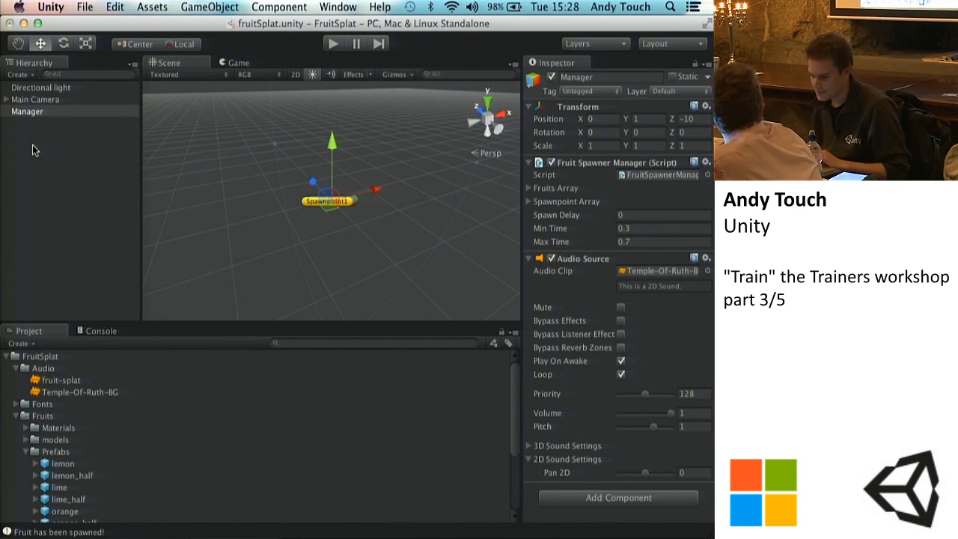
left_click(32, 99)
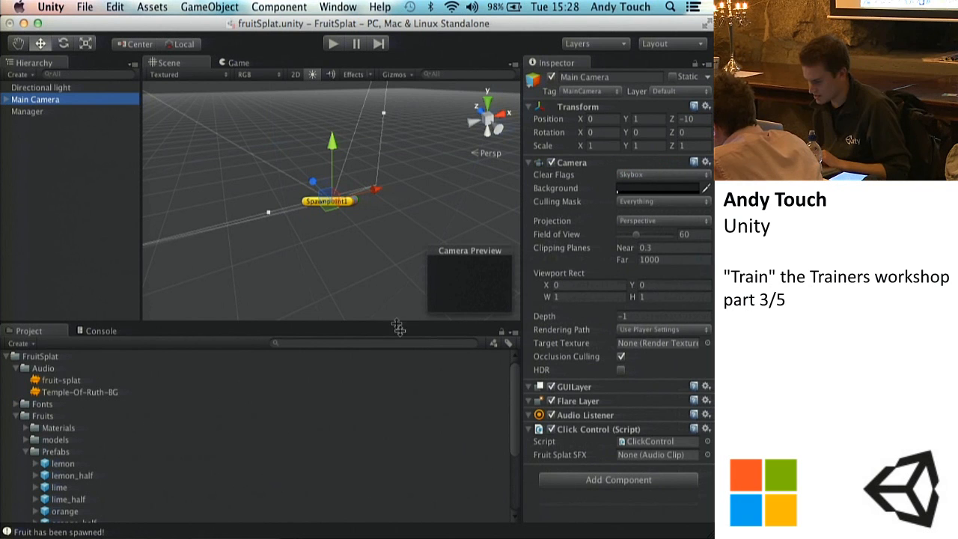
left_click(58, 113)
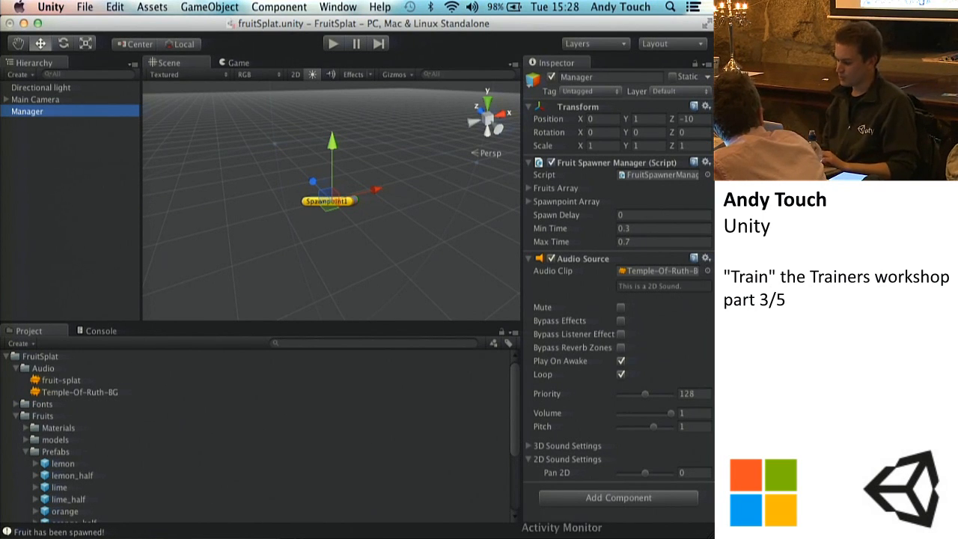
left_click(581, 538)
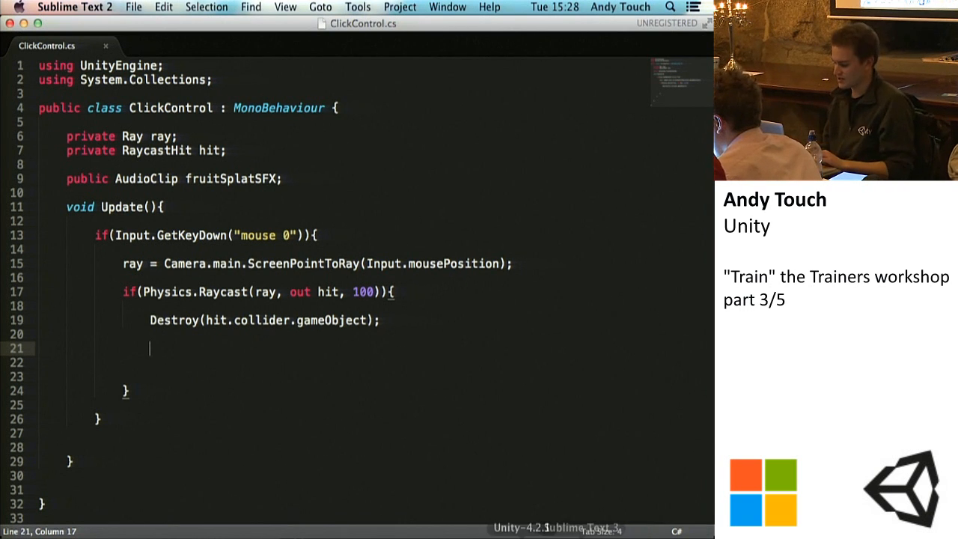
left_click(522, 534)
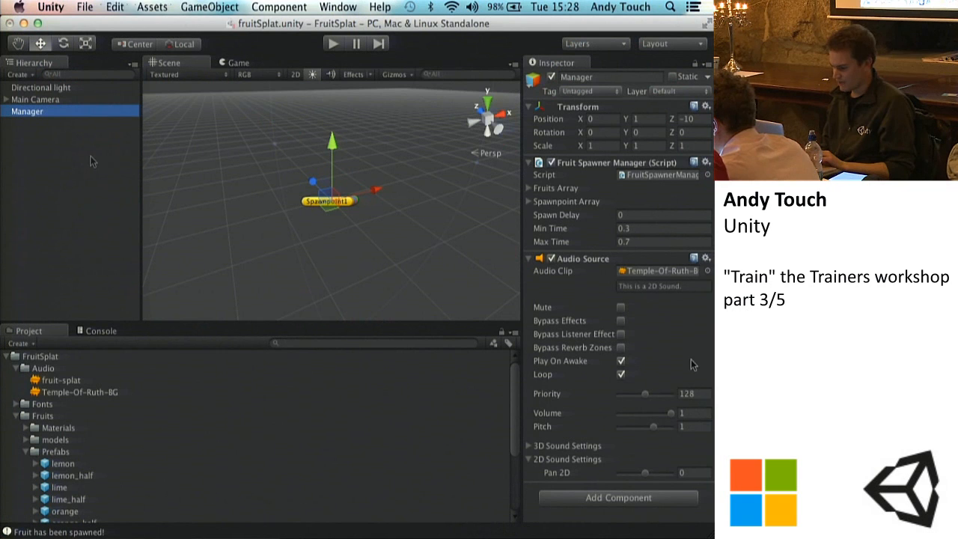
left_click(52, 147)
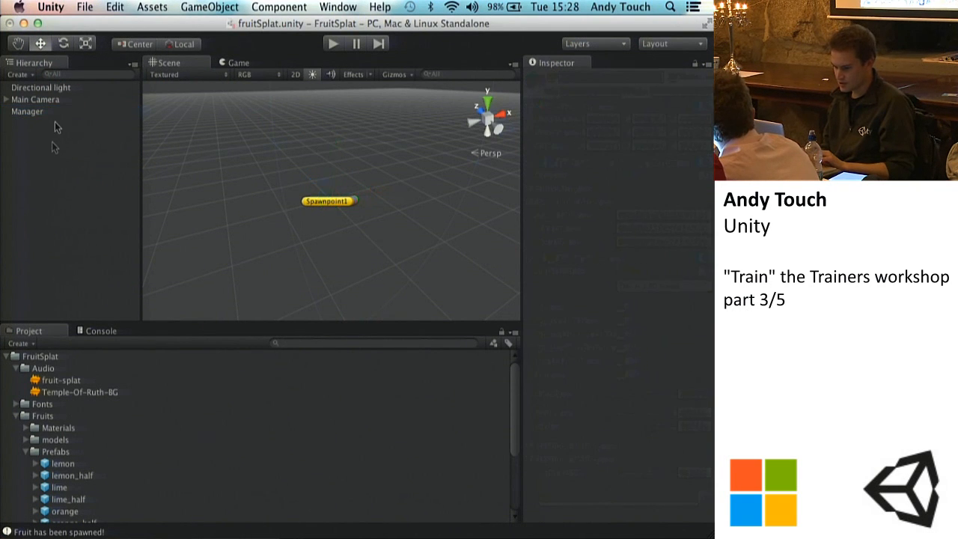
Step: Add an Audio Source component to the Main Camera and turn off its Play On Awake option
left_click(38, 99)
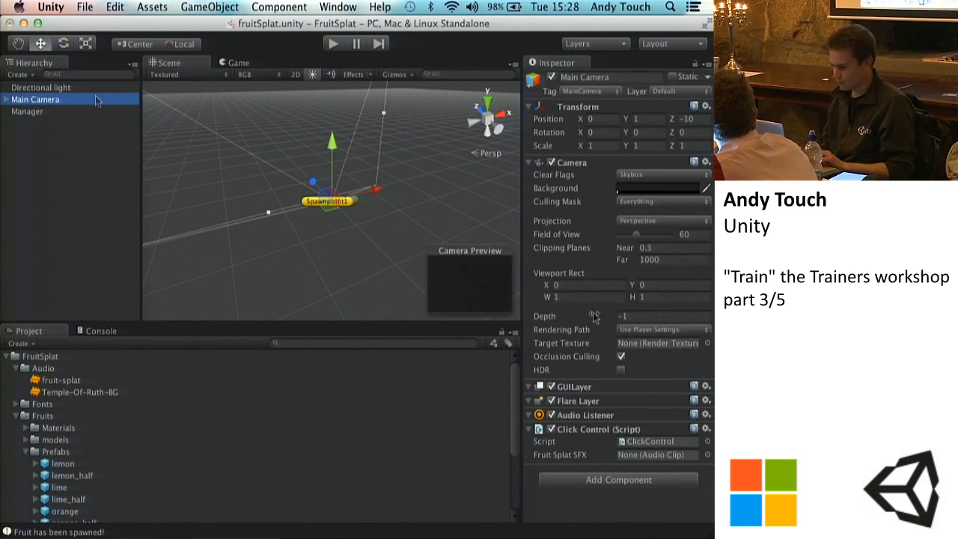
left_click(298, 6)
mouse_move(292, 110)
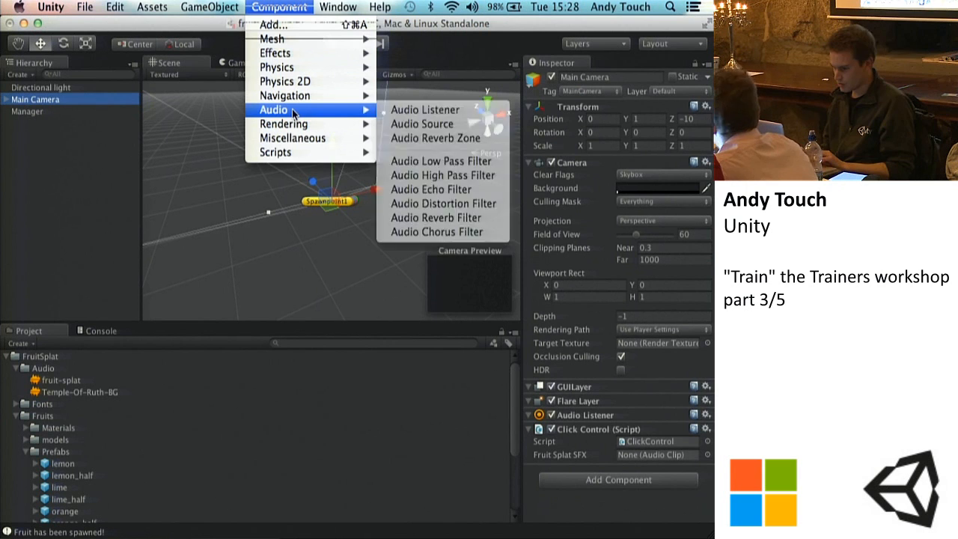
left_click(404, 124)
scroll(693, 337, "down", 5)
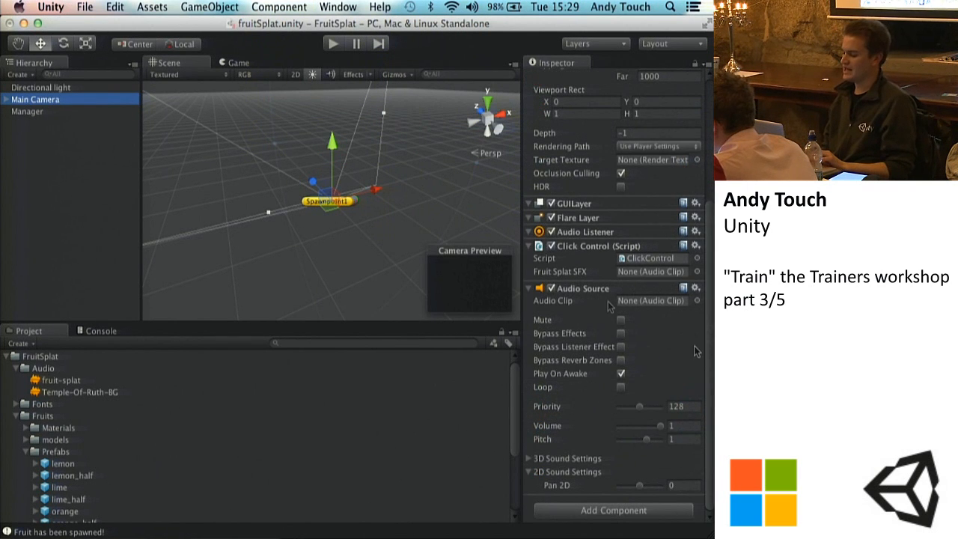
left_click(620, 373)
left_click(622, 373)
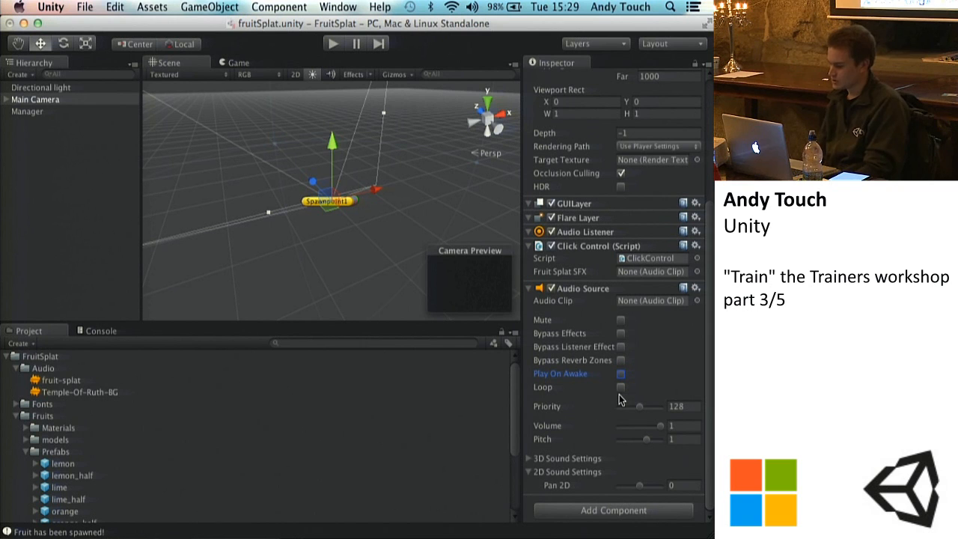
Step: Compare the Audio Source settings on the Manager with those on the Main Camera
left_click(51, 110)
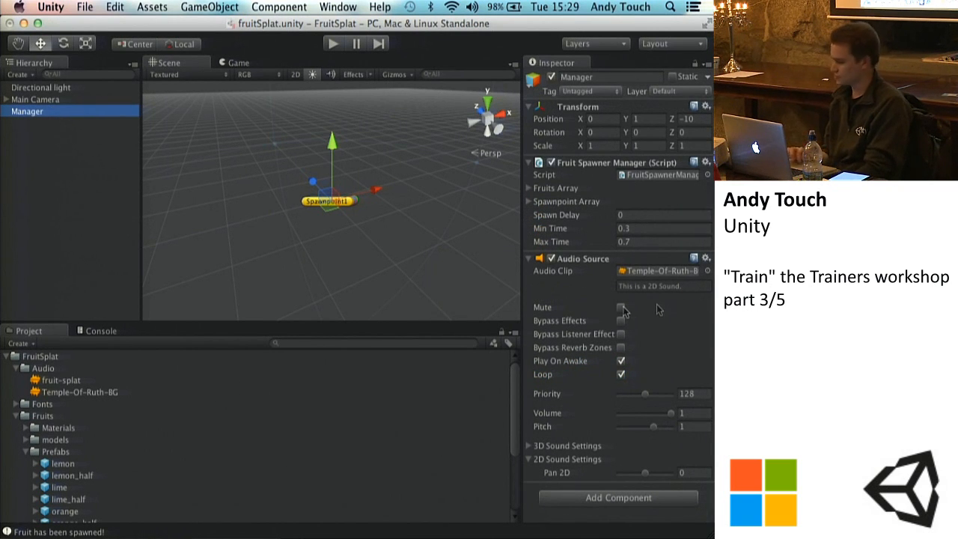
left_click(42, 102)
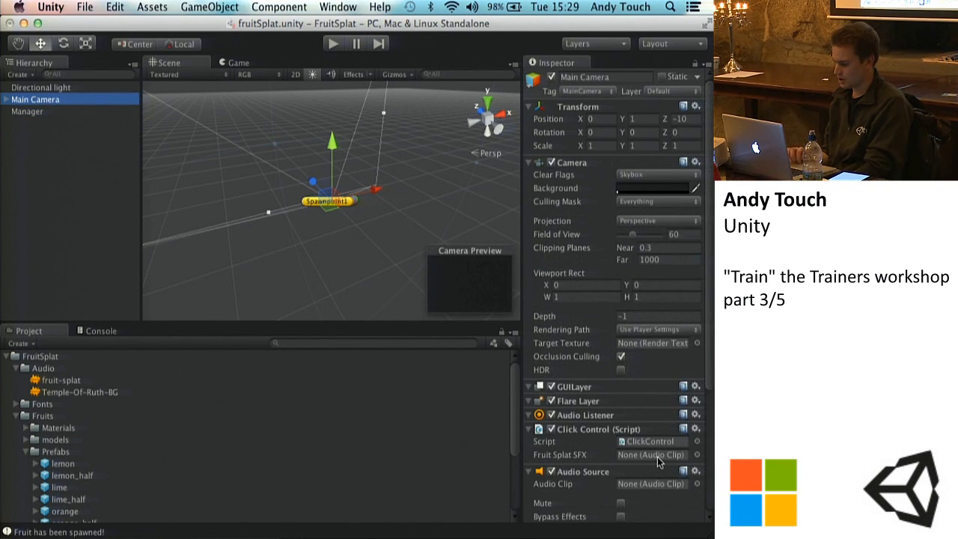
scroll(658, 461, "down", 5)
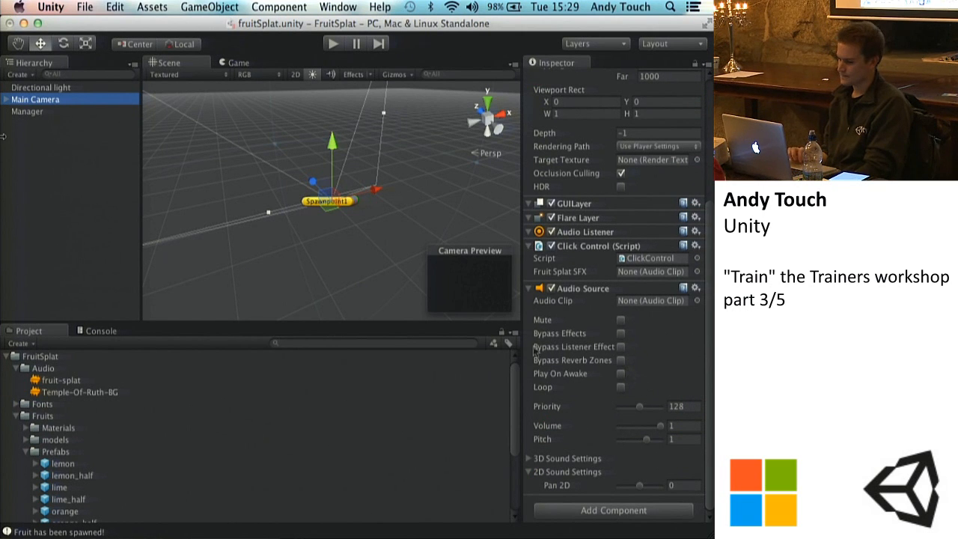
left_click(28, 112)
left_click(60, 101)
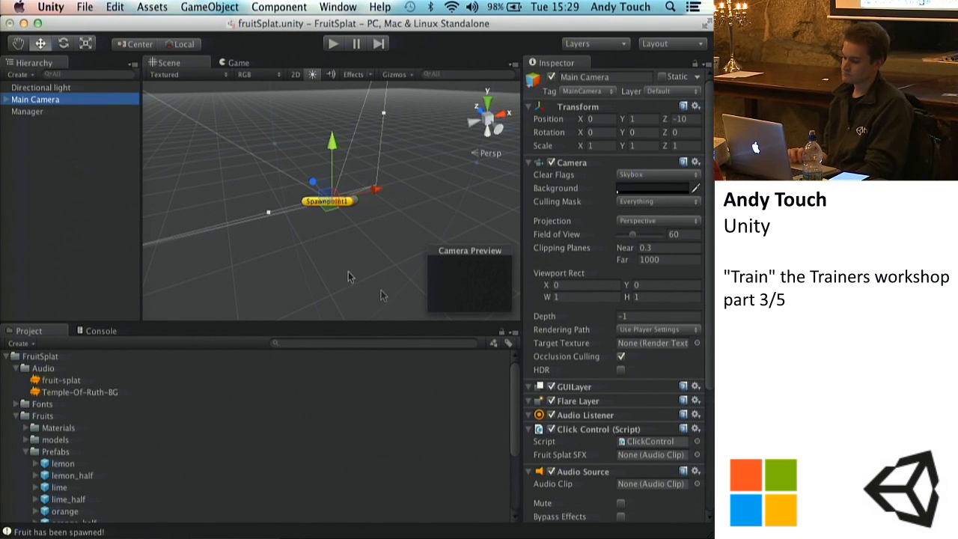
Step: Switch to Sublime Text, add the call AudioSource.PlayClipAtPoint(); below the Destroy statement in ClickControl.cs, and save the script
left_click(577, 538)
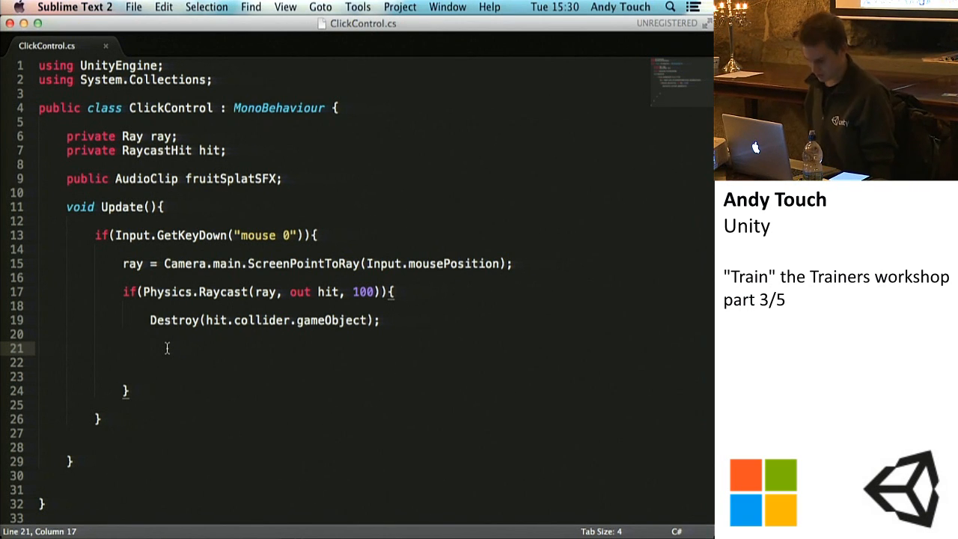
type("AudioSource.")
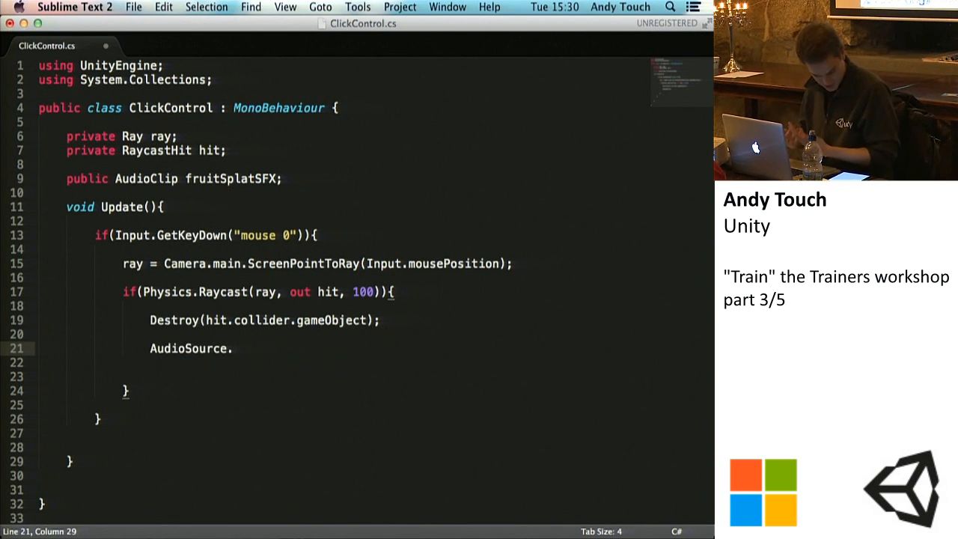
type("Pla")
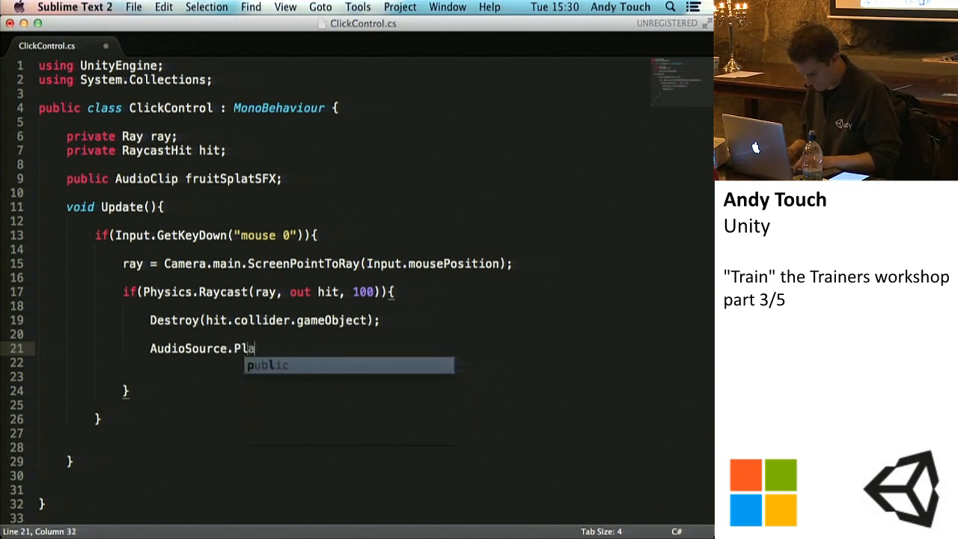
type("yClipAtPoint();")
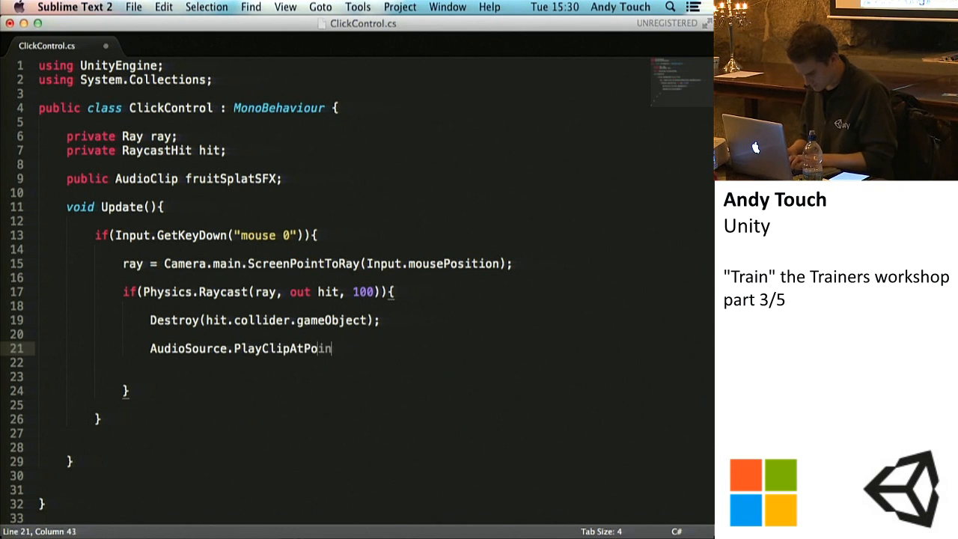
key("super+s")
Step: Give the PlayClipAtPoint call the arguments fruitSplatSFX and hit.point, and save the script
key("Left")
key("Left")
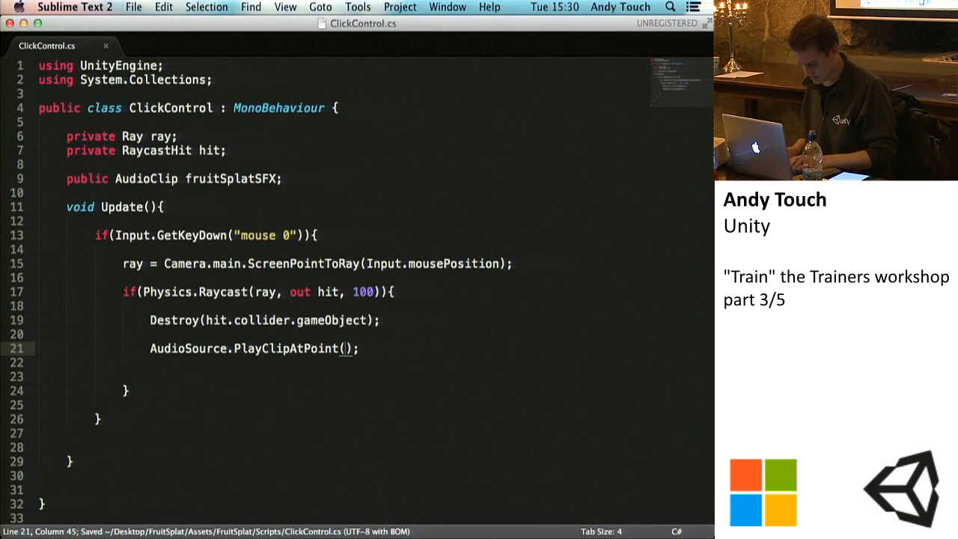
type("fruitSplatSFX,")
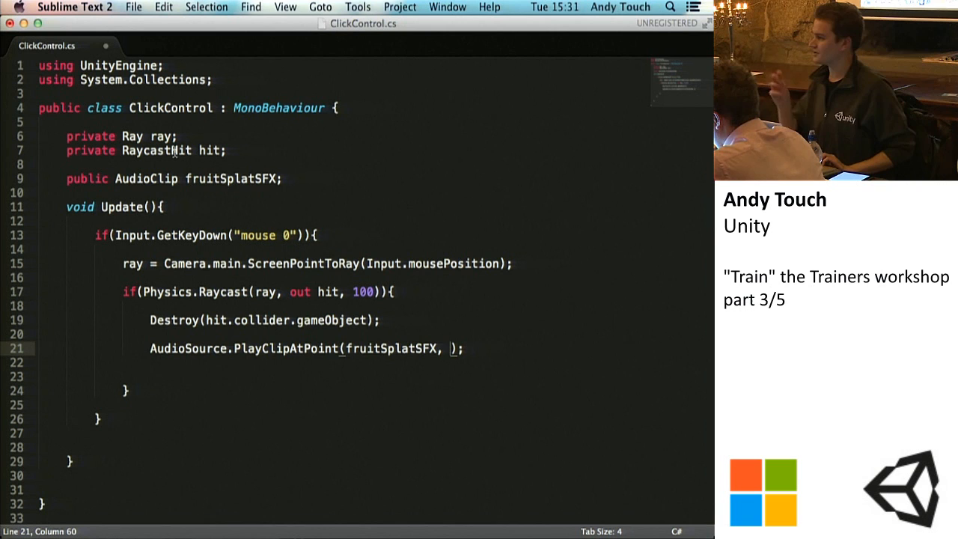
type("hit.point")
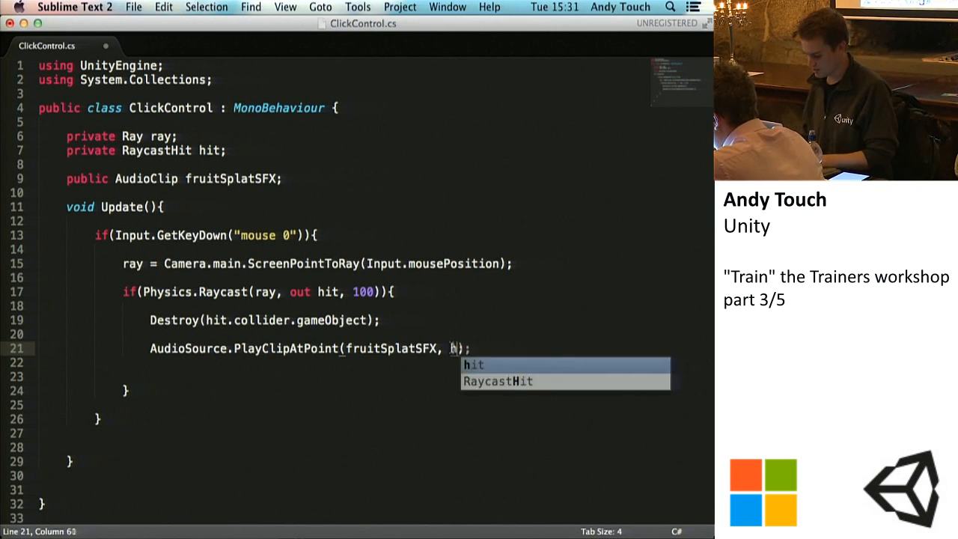
key("super+s")
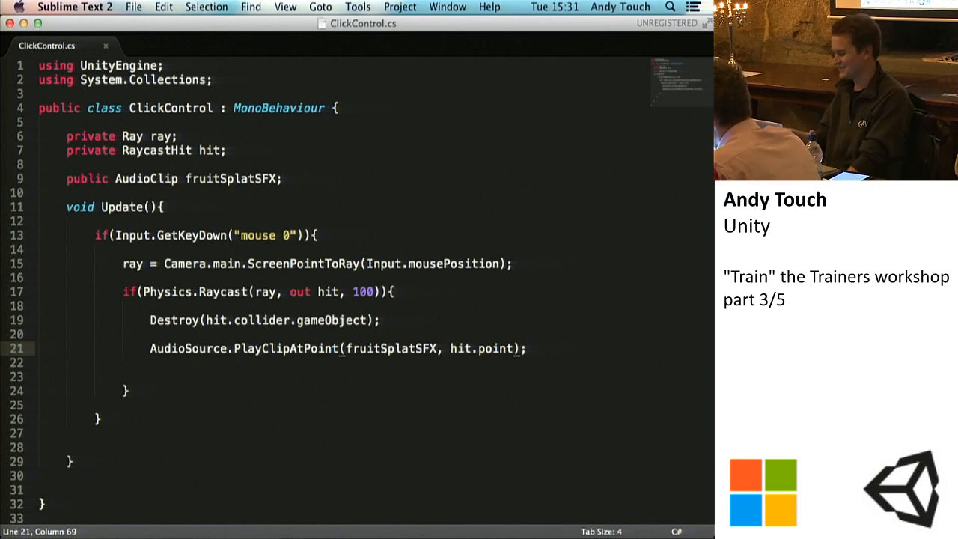
Step: Save ClickControl.cs, switch to Unity, and assign the fruit-splat clip to the Click Control script's Fruit Splat SFX field on the Main Camera
key("super+s")
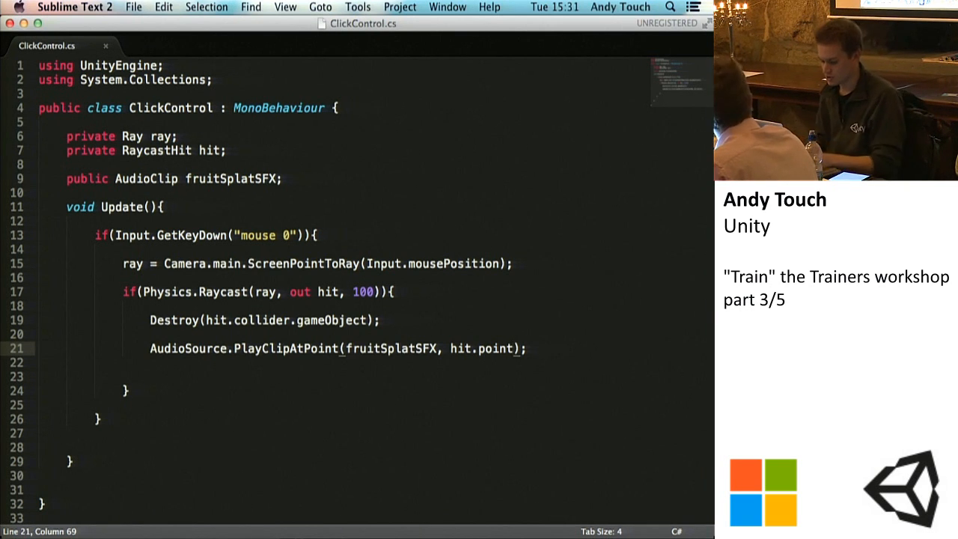
key("super+s")
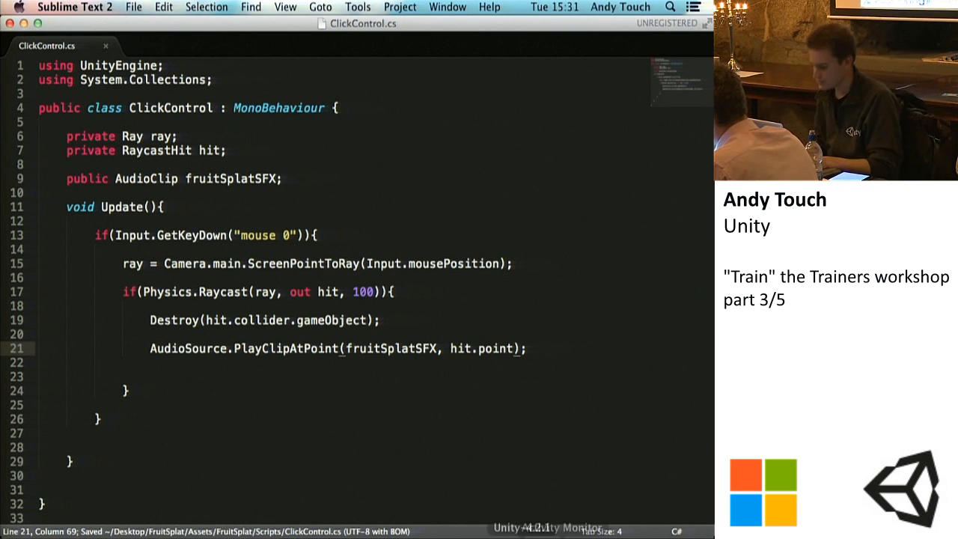
left_click(527, 534)
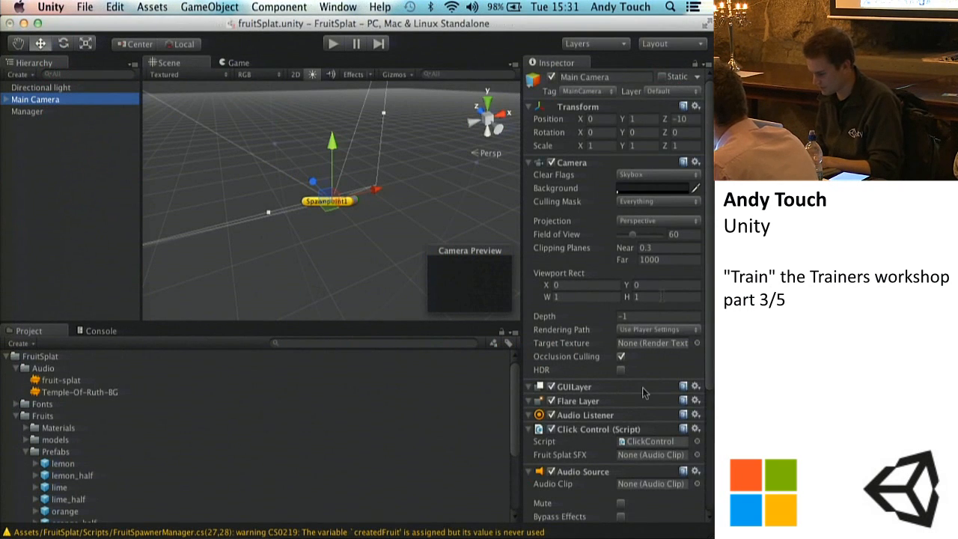
scroll(642, 392, "down", 5)
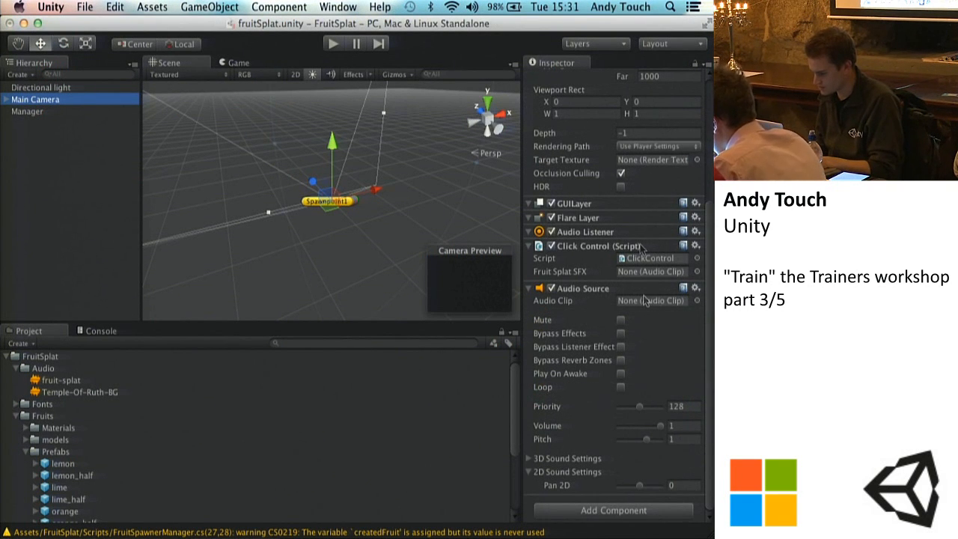
left_click_drag(50, 382, 651, 271)
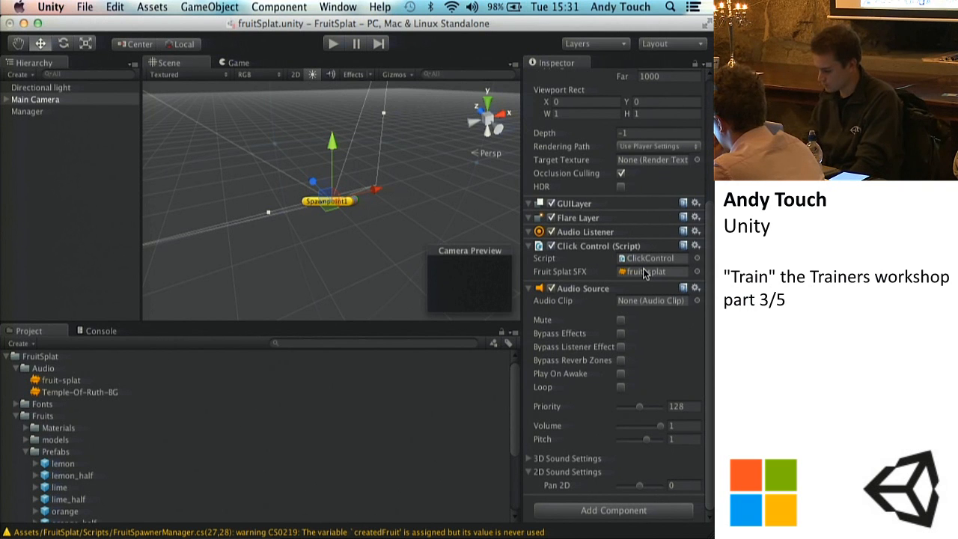
Step: Raise the system volume and run the game briefly to test the splat sound on fruit
key("XF86AudioRaiseVolume")
left_click(333, 44)
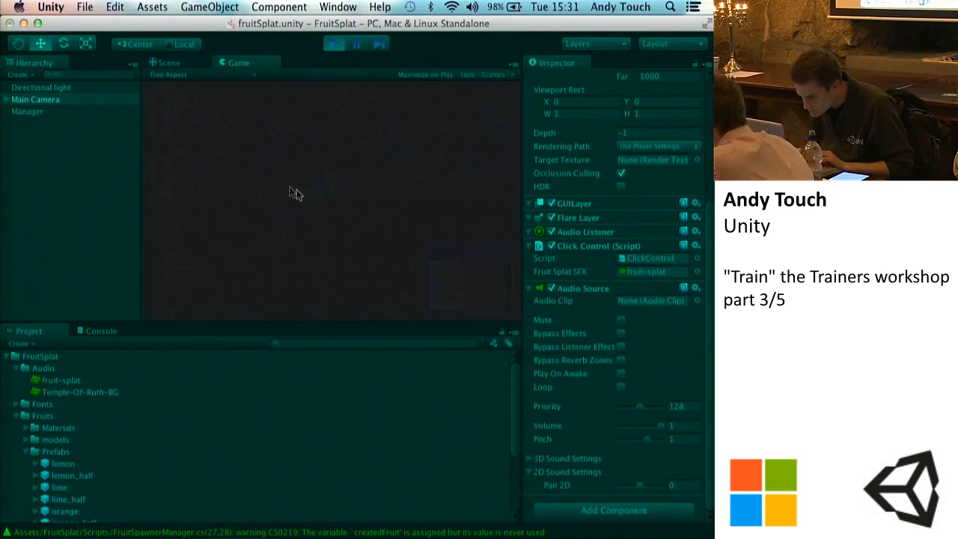
left_click(343, 180)
left_click(365, 155)
left_click(333, 43)
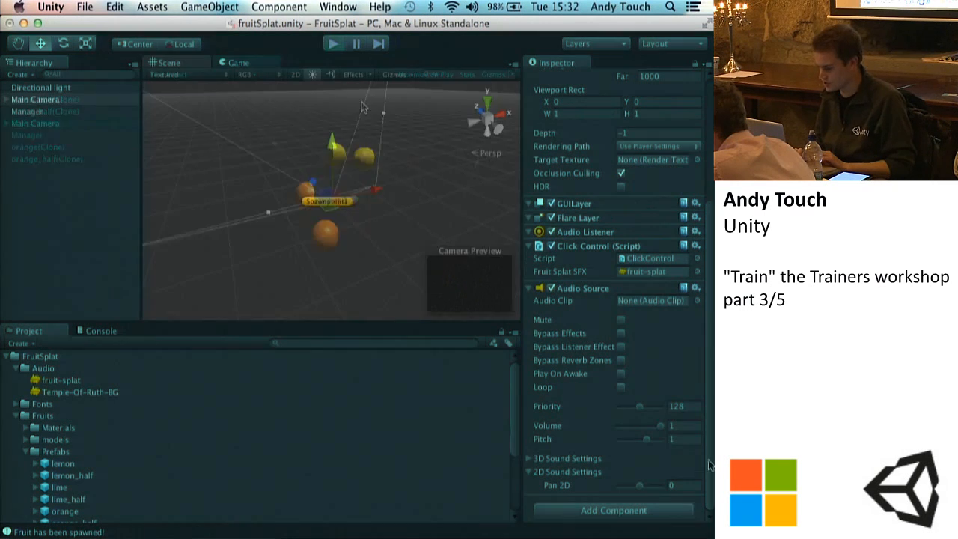
Step: Set the Main Camera Audio Source's priority to 255 and run the game again to test splatting several fruits
left_click(640, 409)
left_click_drag(640, 409, 666, 408)
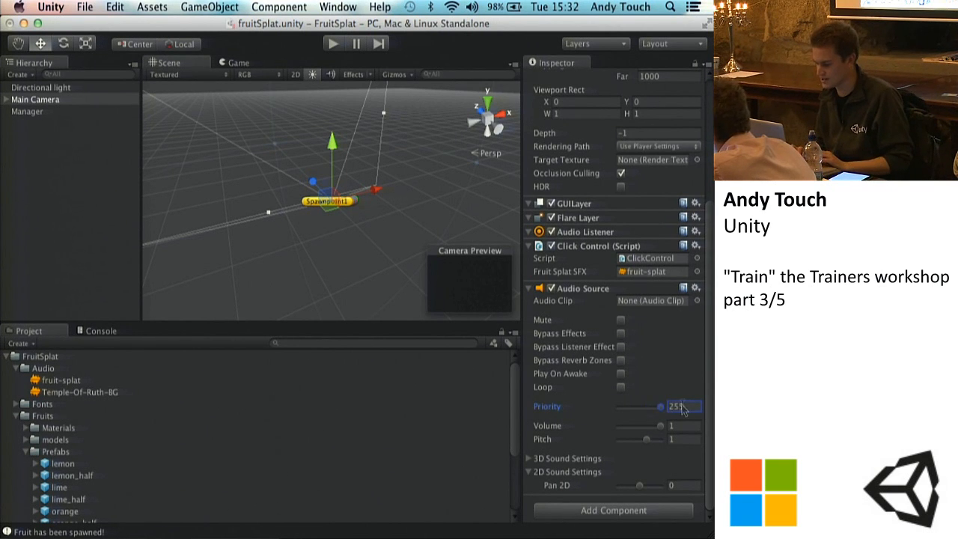
left_click(332, 45)
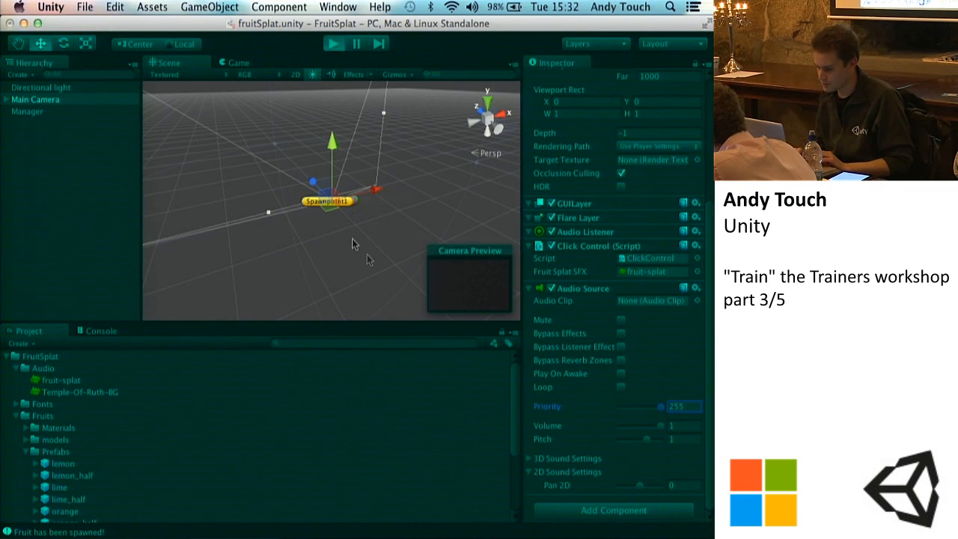
left_click(388, 148)
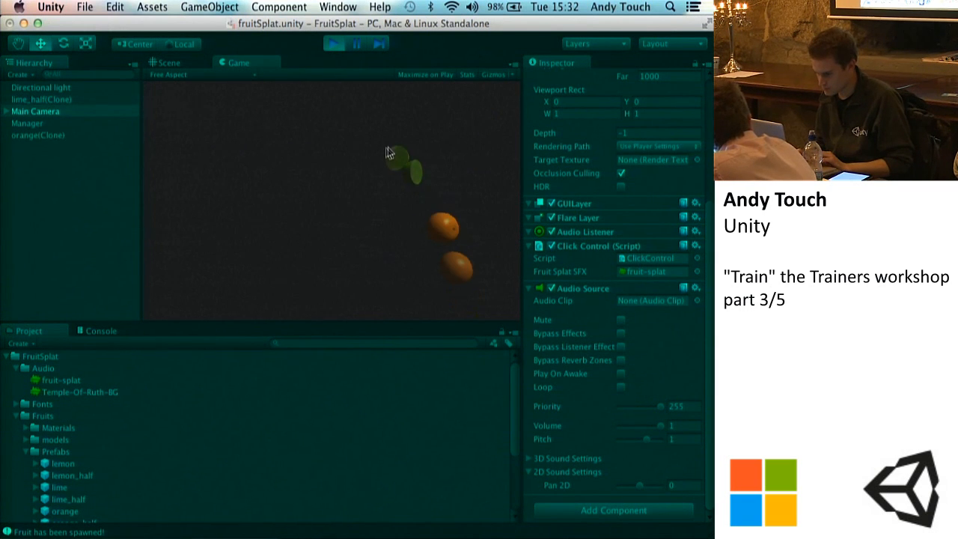
left_click(334, 152)
left_click(352, 156)
left_click(385, 148)
left_click(332, 141)
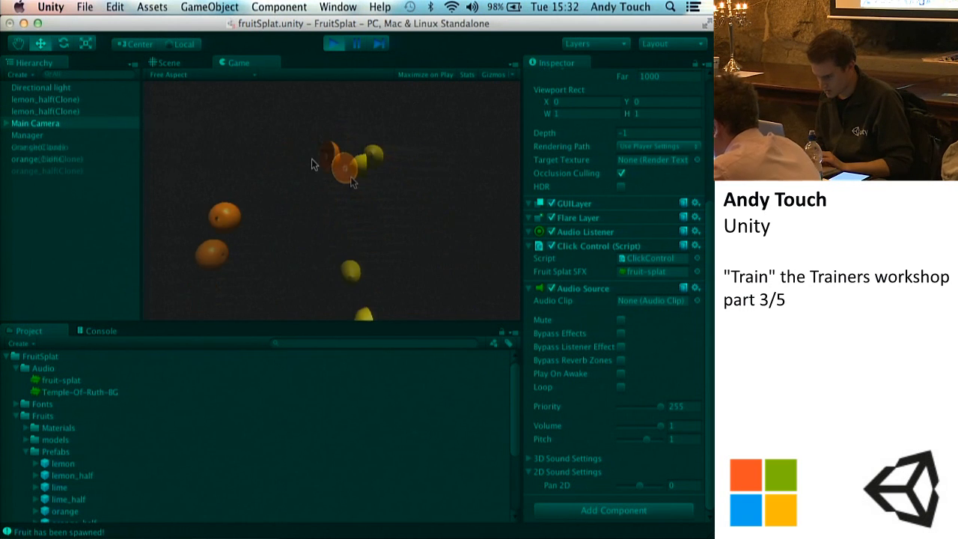
left_click(275, 147)
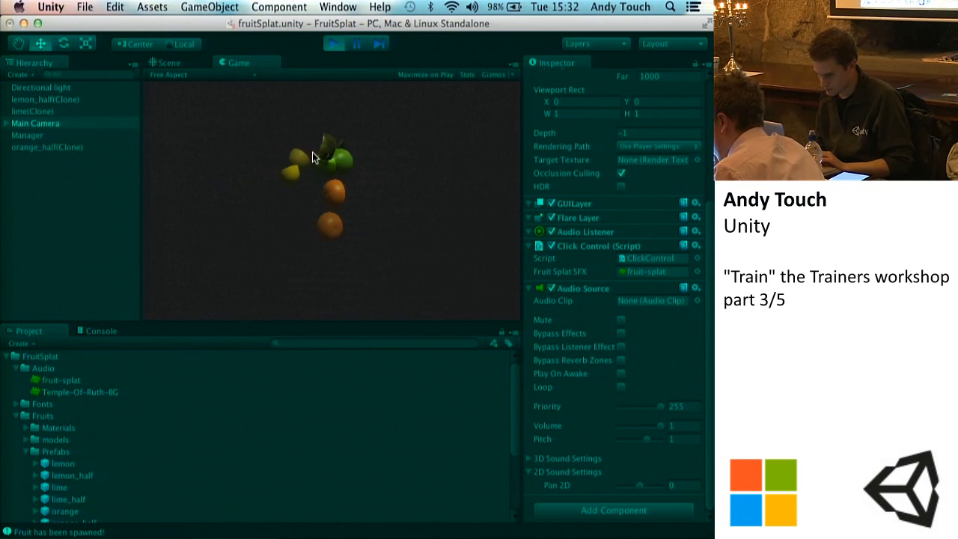
left_click(334, 43)
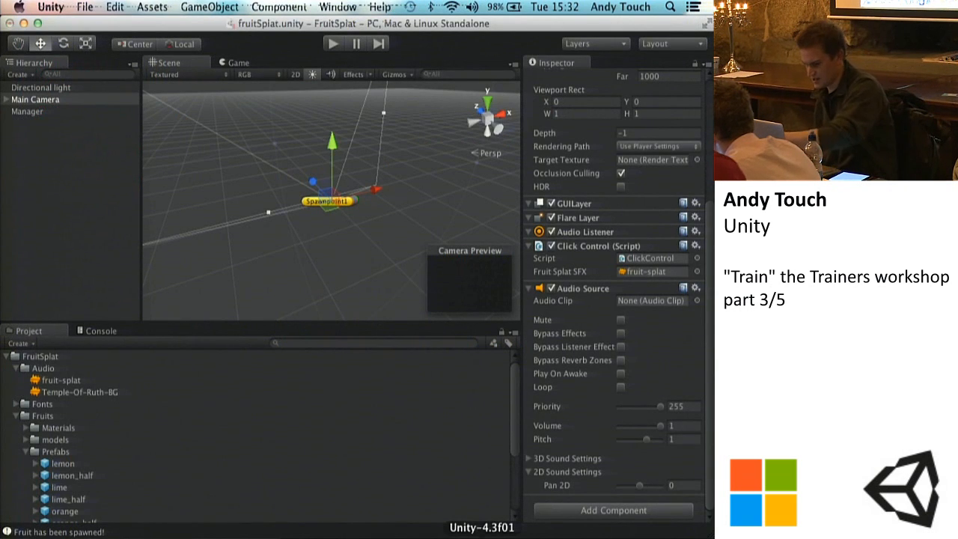
Step: Run and pause the game, examine a spawned orange_half(Clone) and its mesh collider in the Scene view, and stop the game
left_click(235, 62)
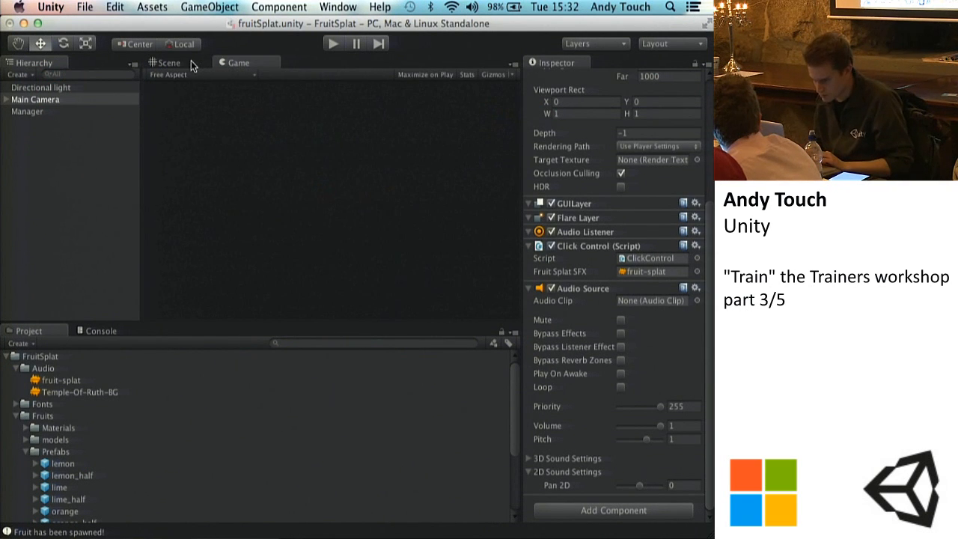
left_click(333, 44)
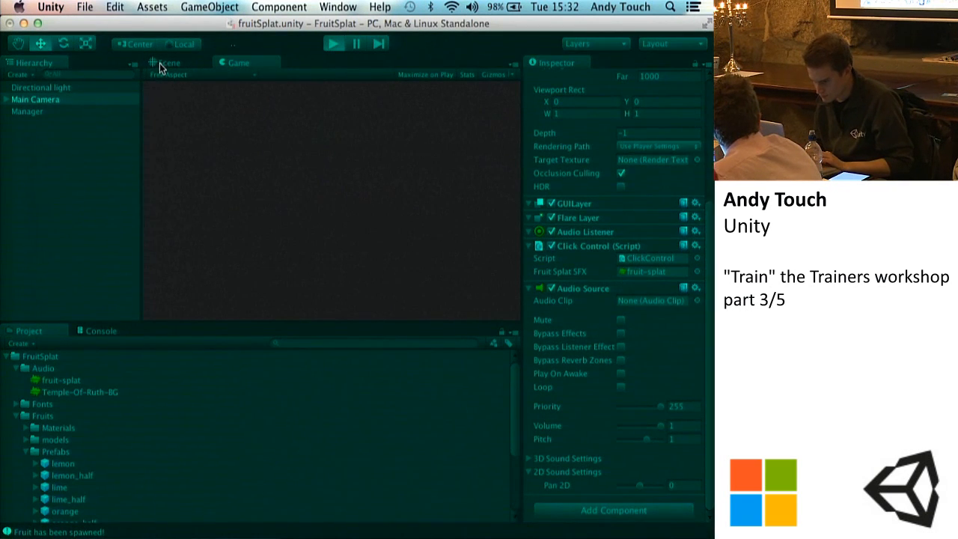
left_click(159, 62)
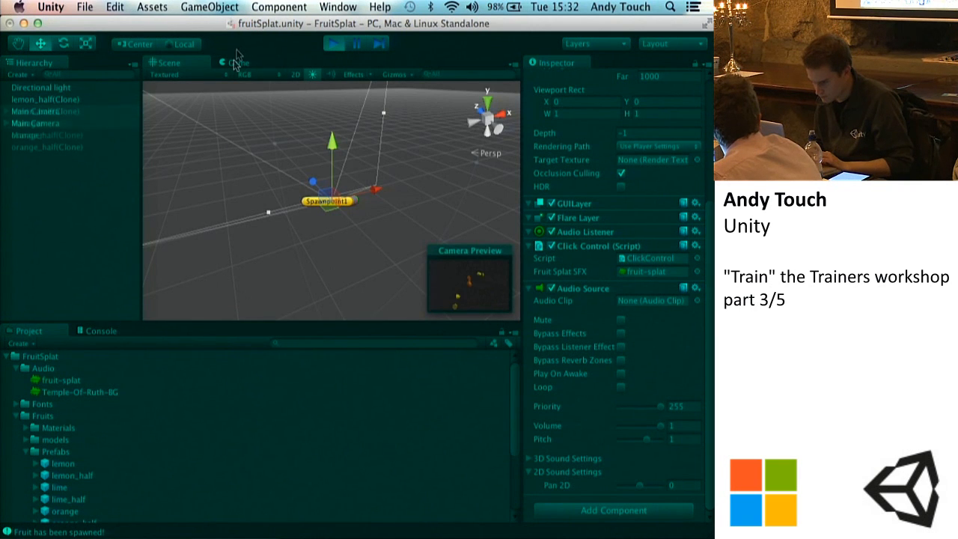
left_click(238, 63)
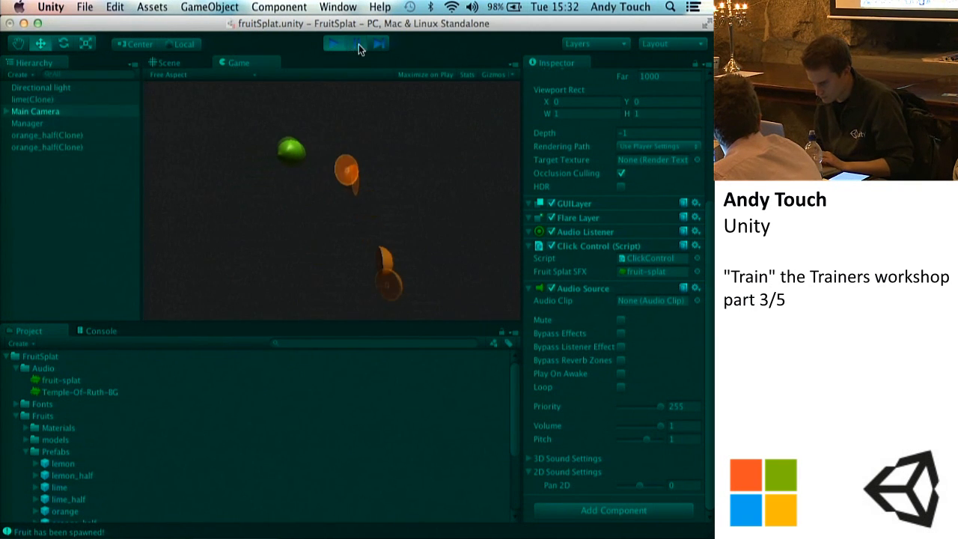
left_click(176, 57)
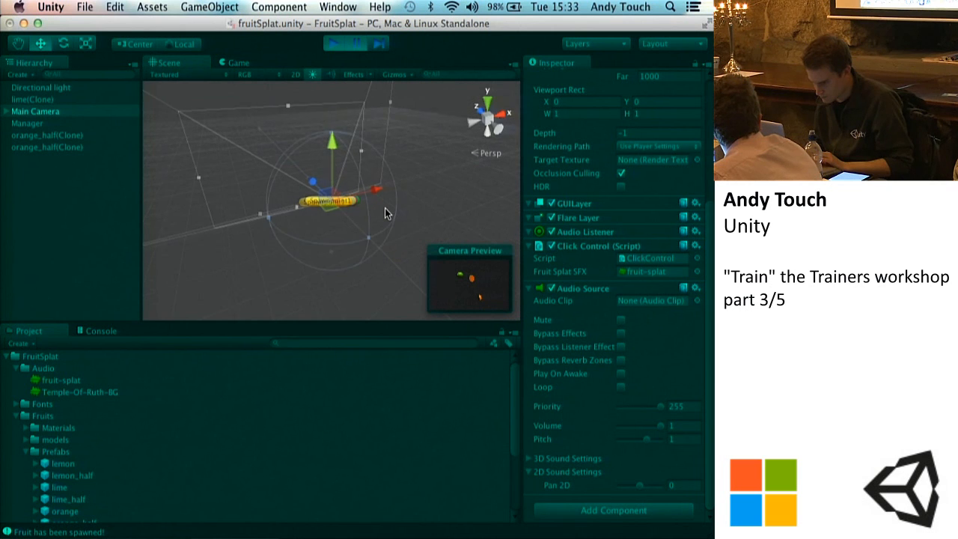
left_click(21, 133)
scroll(267, 132, "up", 6)
left_click_drag(268, 132, 427, 112, "alt")
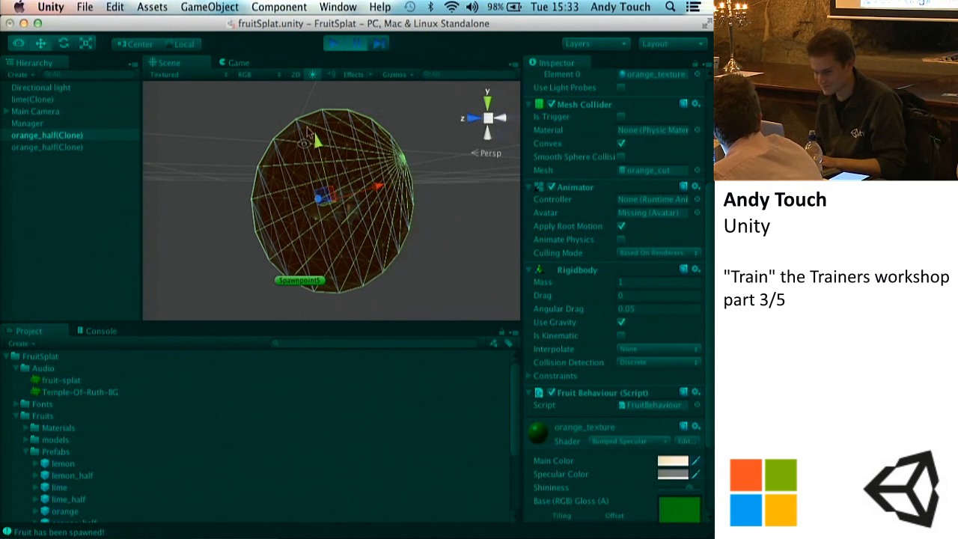
left_click(333, 47)
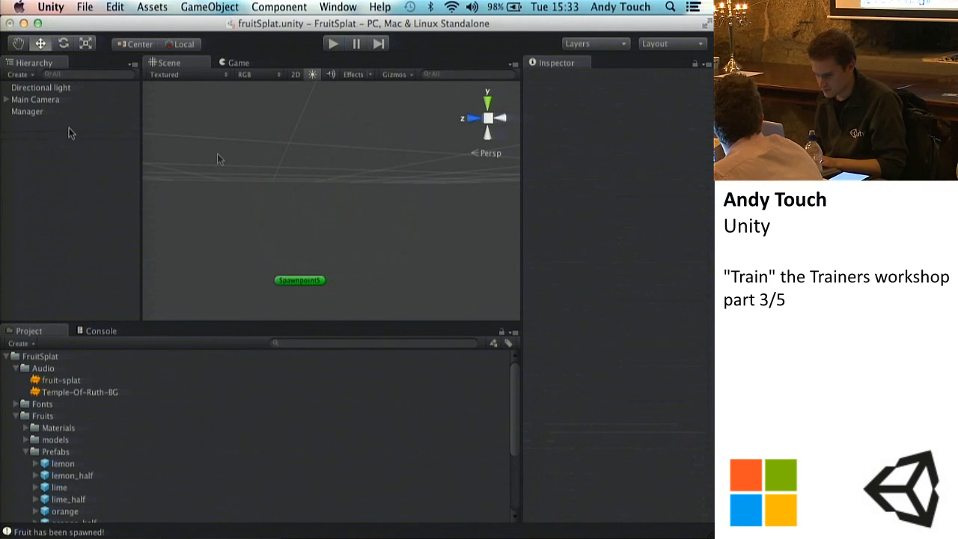
Step: Review the Manager's components and the ClickControl.cs script in Sublime Text, and return to Unity with nothing selected
left_click(30, 112)
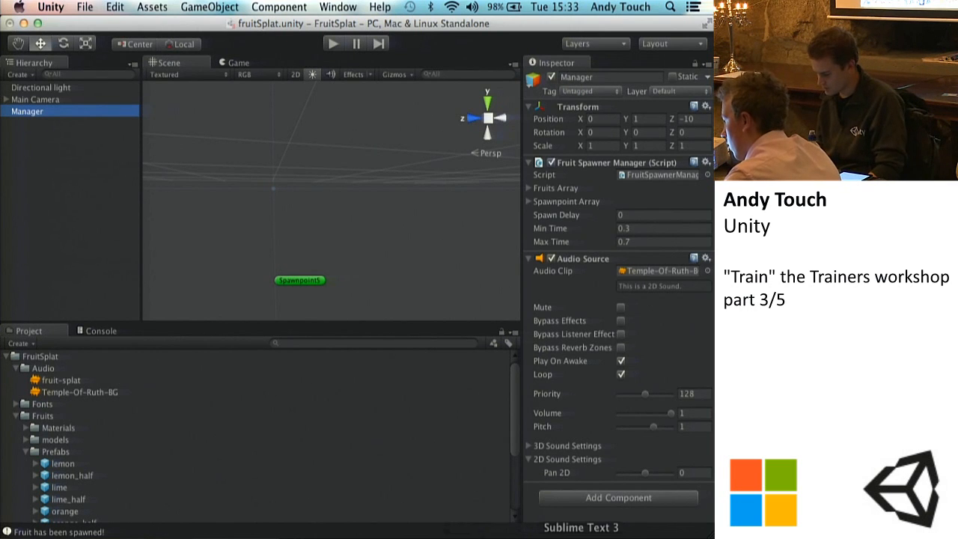
left_click(581, 536)
left_click(401, 292)
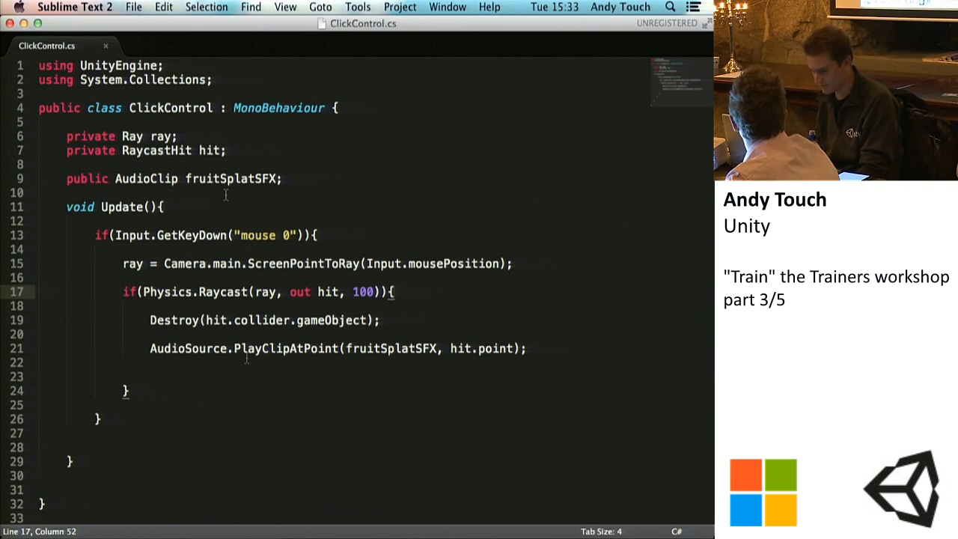
left_click(482, 533)
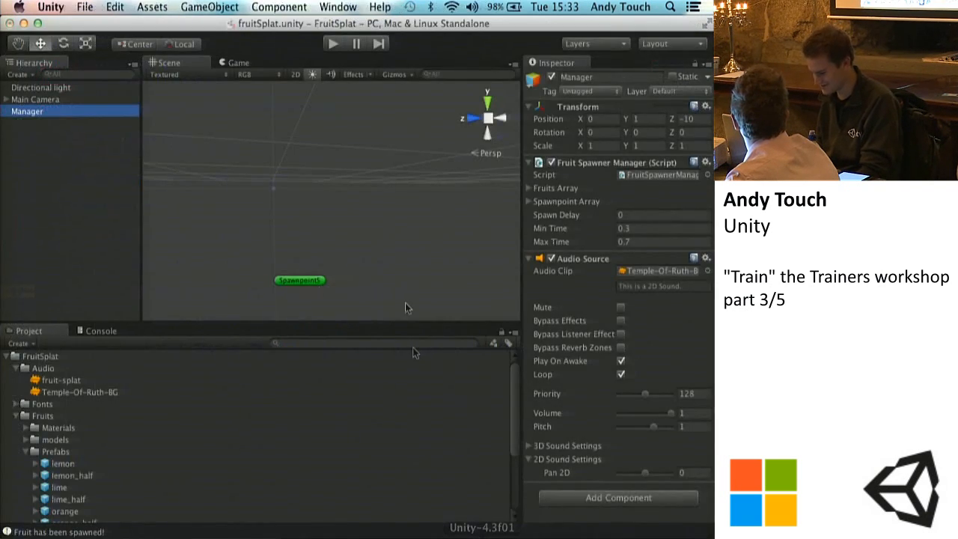
left_click(69, 204)
left_click(43, 114)
left_click(53, 186)
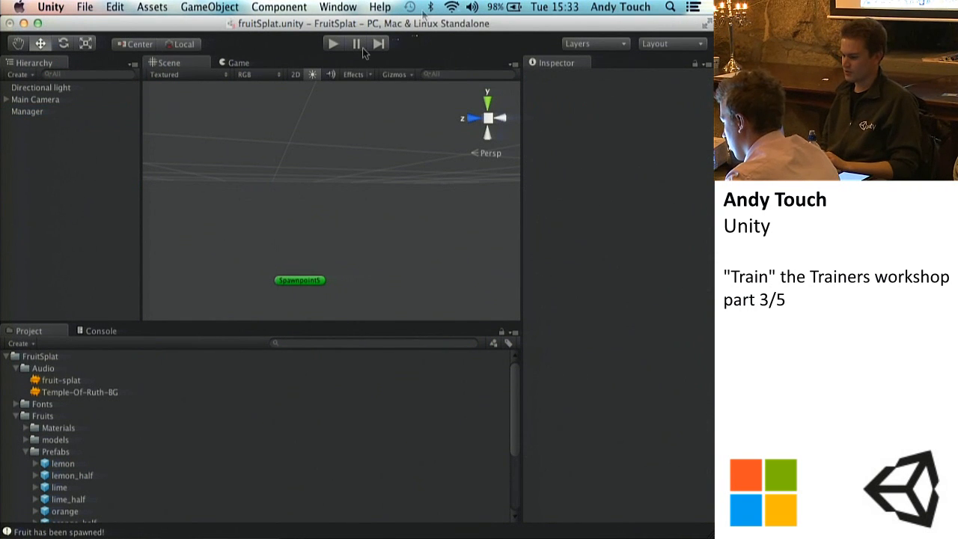
Step: Run the game, pause it to examine the airborne fruit in the Game view, and stop it to return to the Scene view
left_click(333, 45)
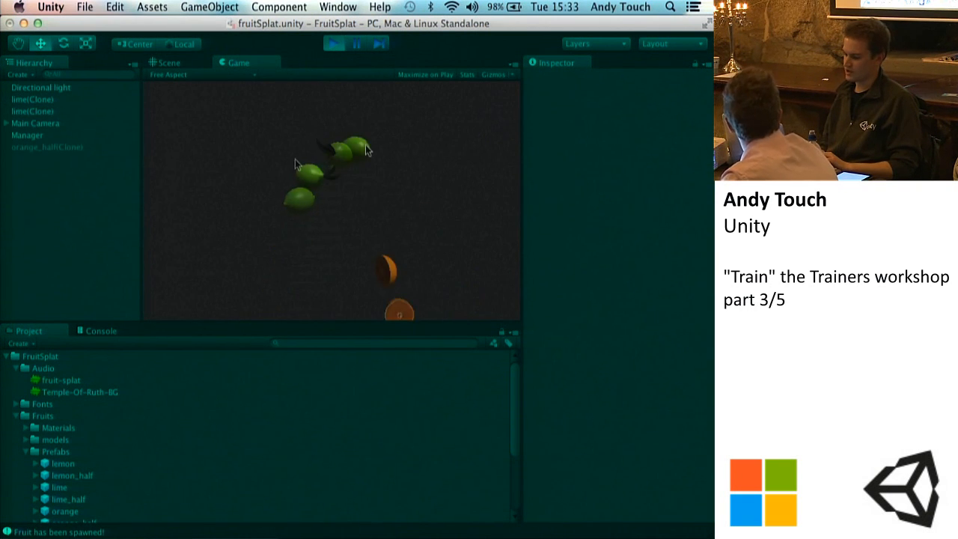
left_click(356, 45)
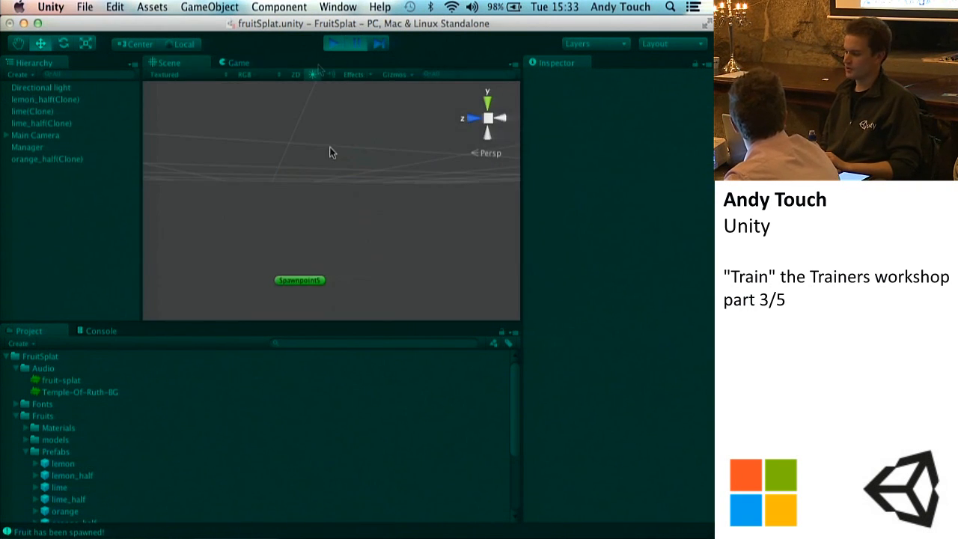
left_click(237, 65)
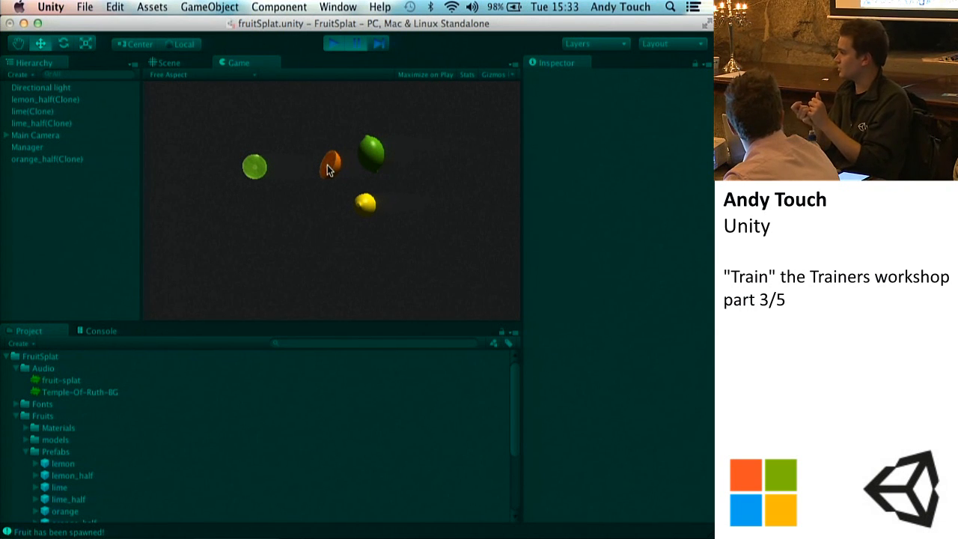
left_click(333, 43)
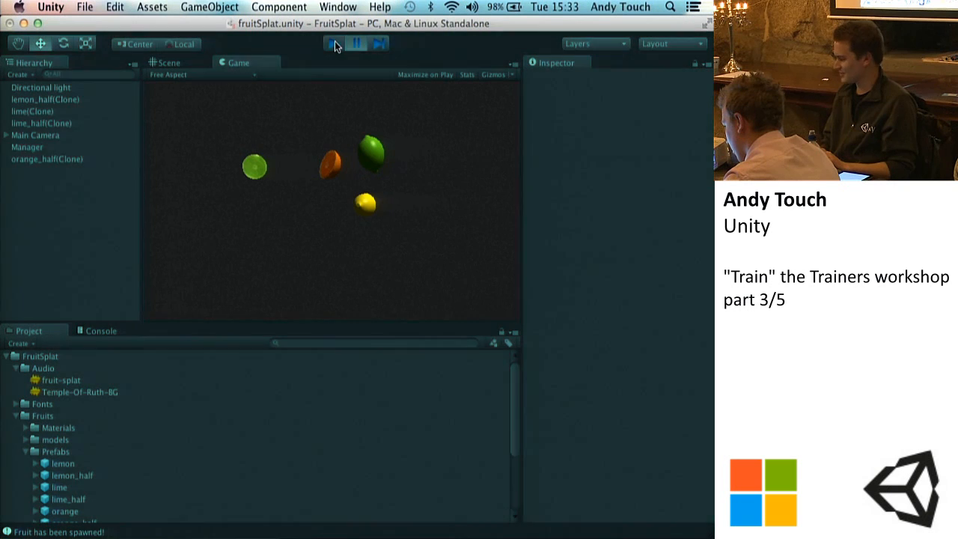
left_click(168, 62)
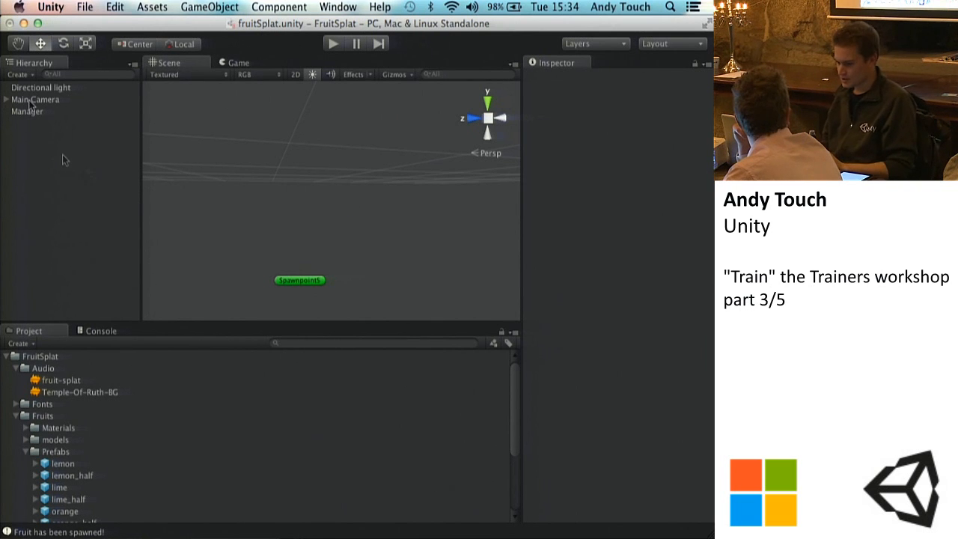
Step: Import the Particles standard package into the project with all of its items included
left_click(151, 7)
mouse_move(180, 104)
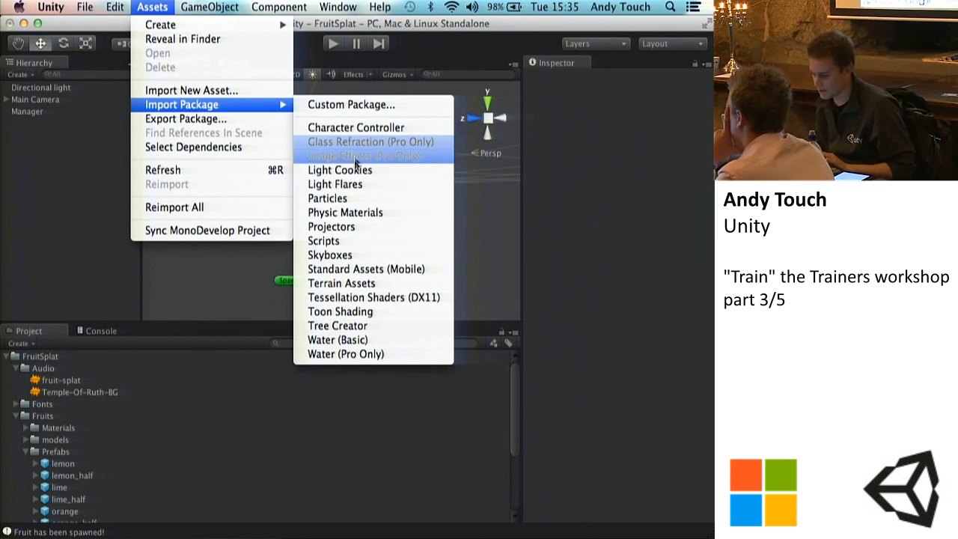
left_click(349, 199)
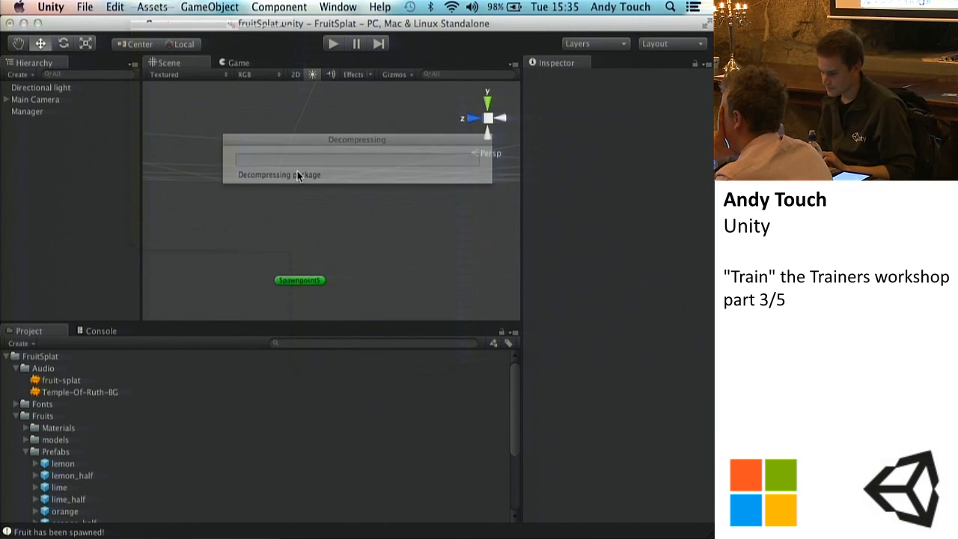
scroll(108, 190, "down", 10)
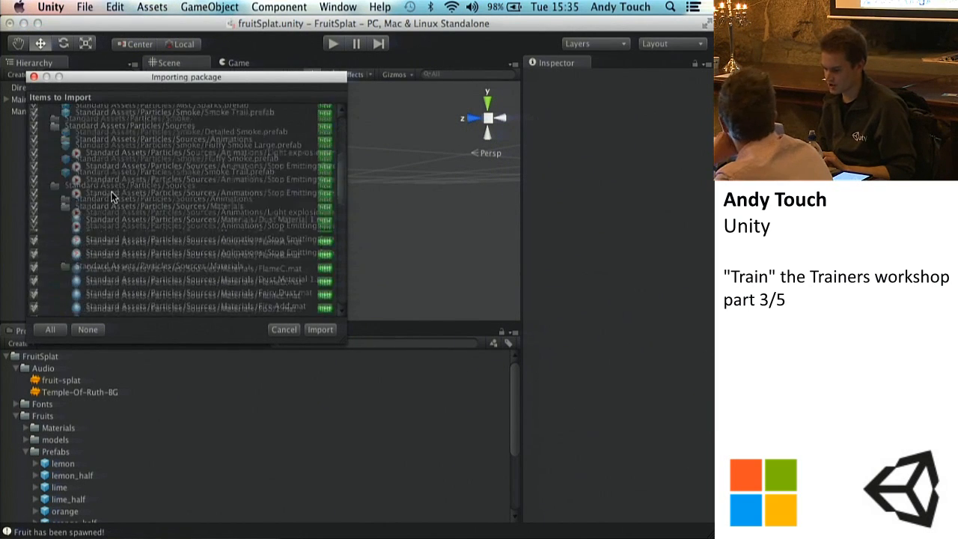
scroll(111, 196, "up", 2)
scroll(111, 197, "down", 10)
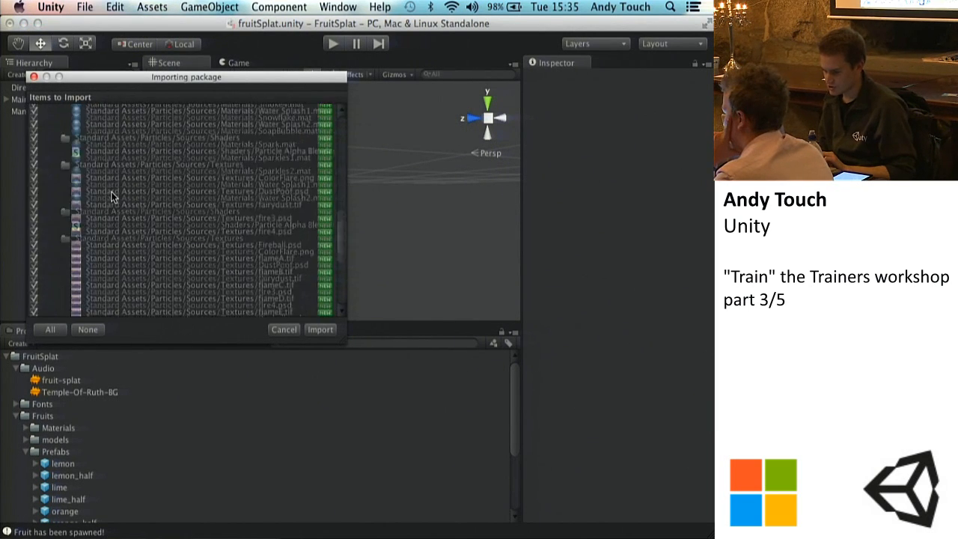
scroll(111, 196, "up", 10)
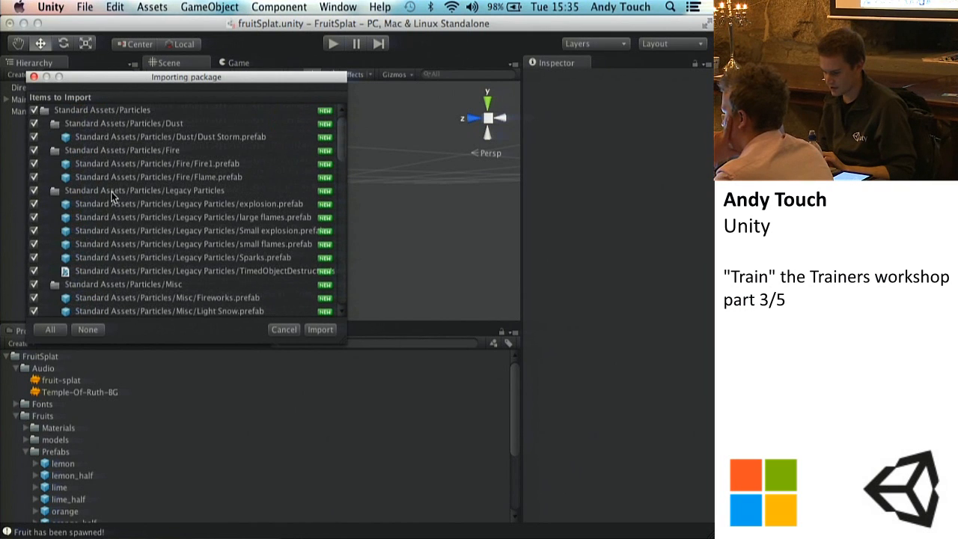
scroll(113, 196, "down", 10)
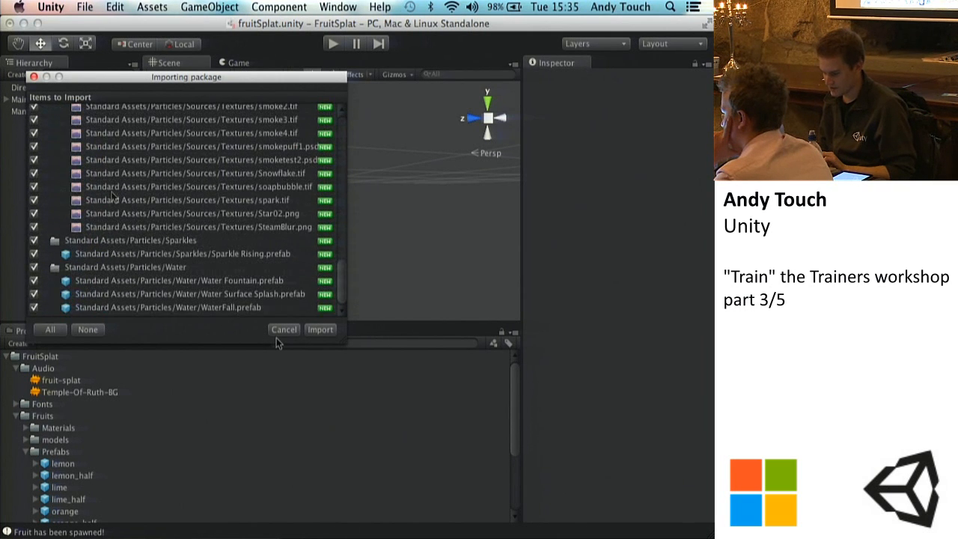
left_click(320, 330)
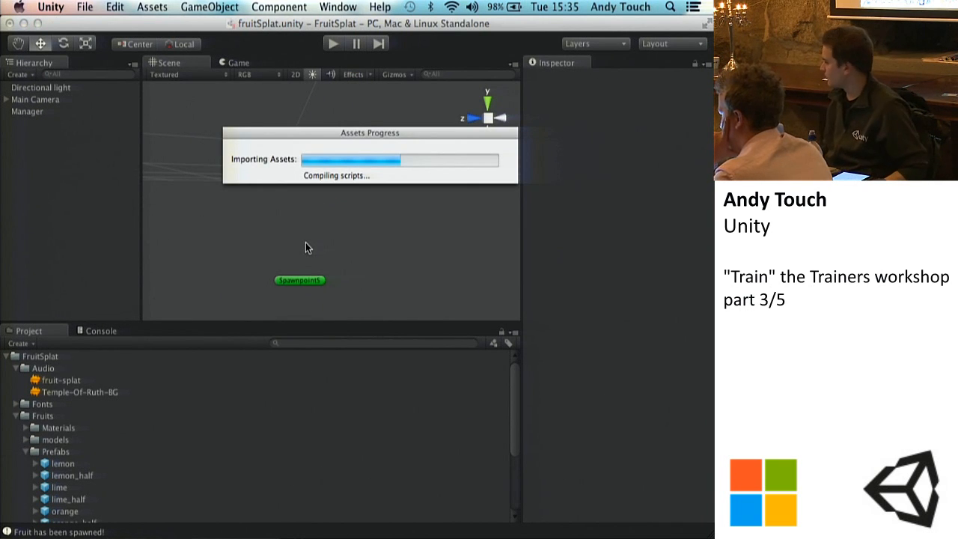
Step: Browse the Legacy Particles prefabs in Standard Assets and place a Sparks instance in the scene
left_click(7, 357)
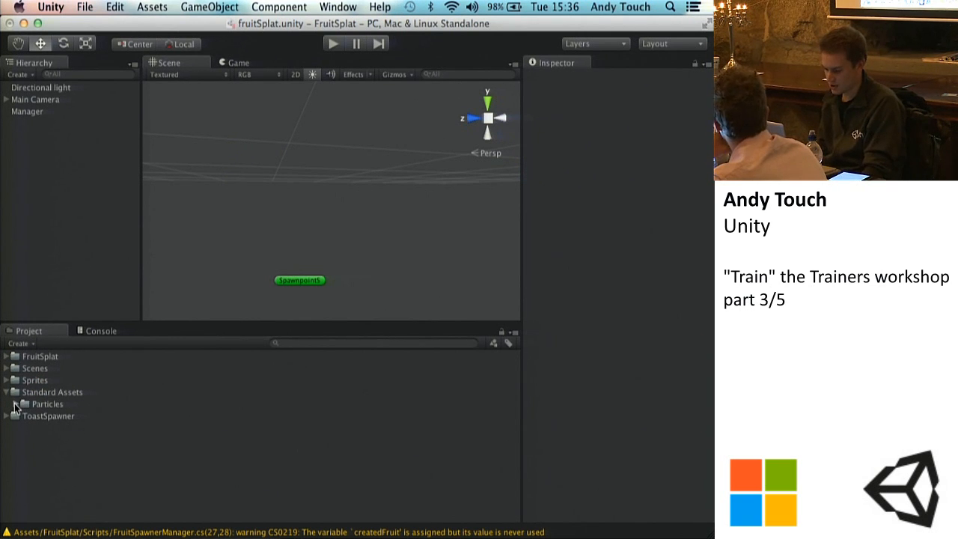
left_click(16, 405)
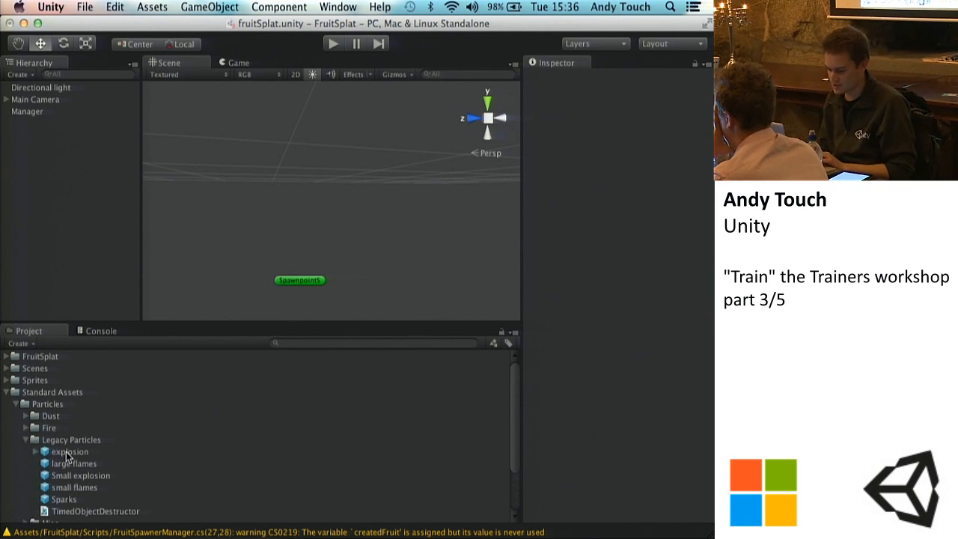
left_click(72, 463)
left_click(79, 476)
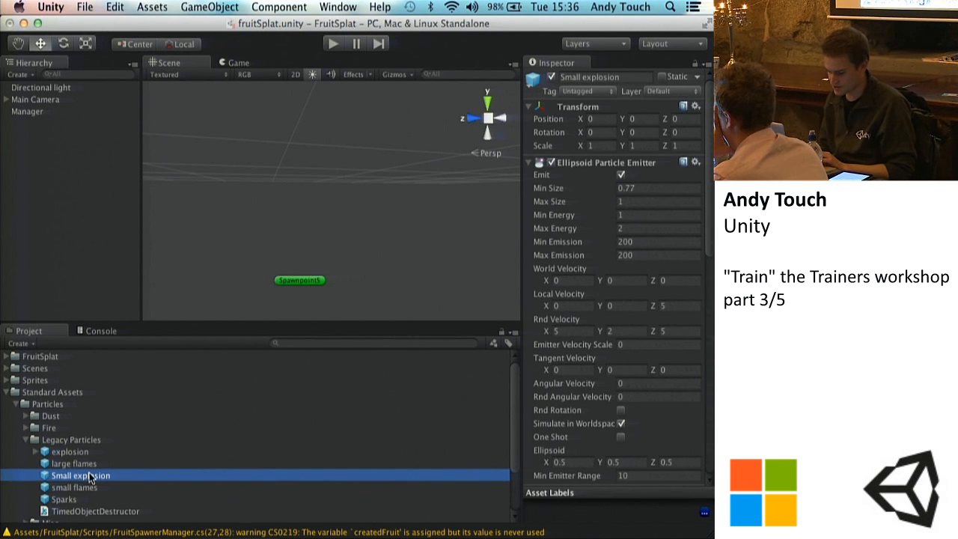
left_click(63, 499)
left_click_drag(272, 253, 304, 225)
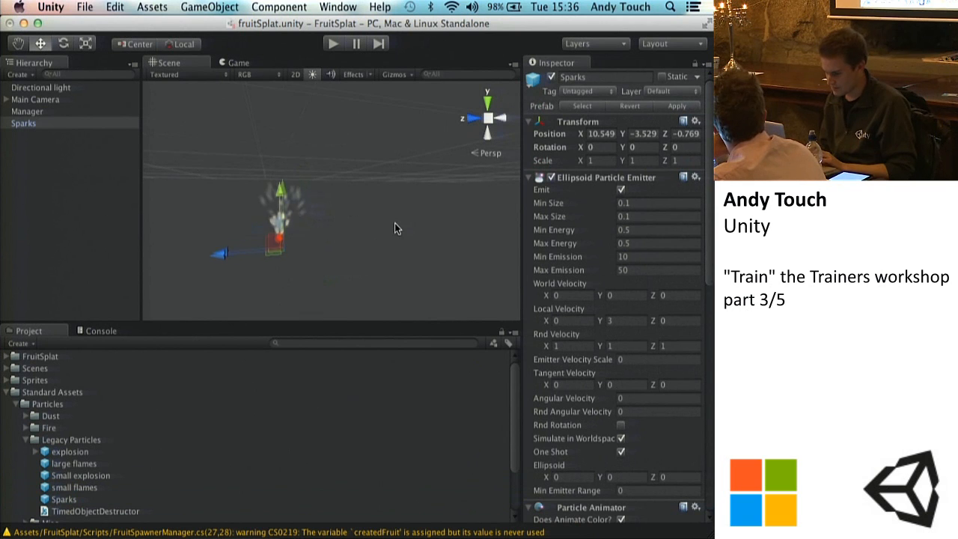
key("f")
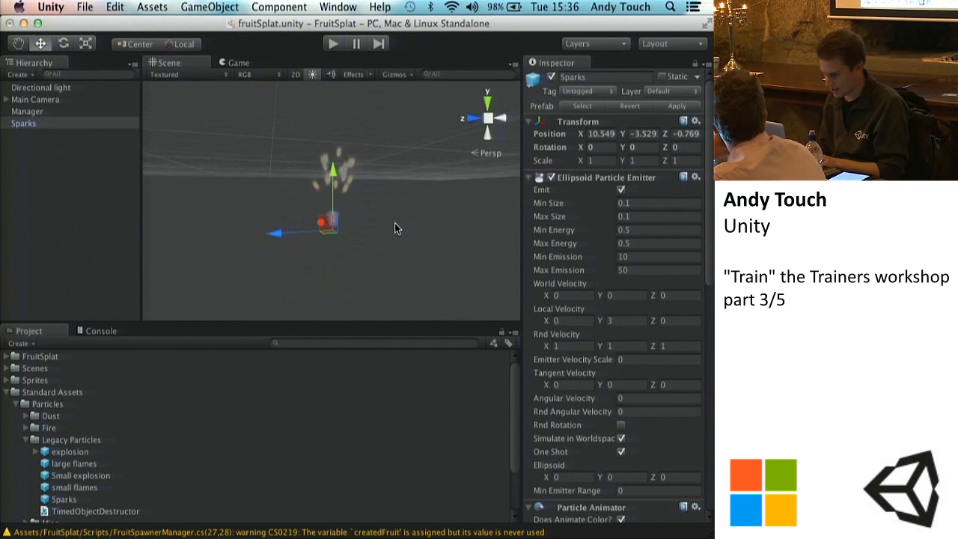
left_click_drag(404, 216, 442, 237, "alt")
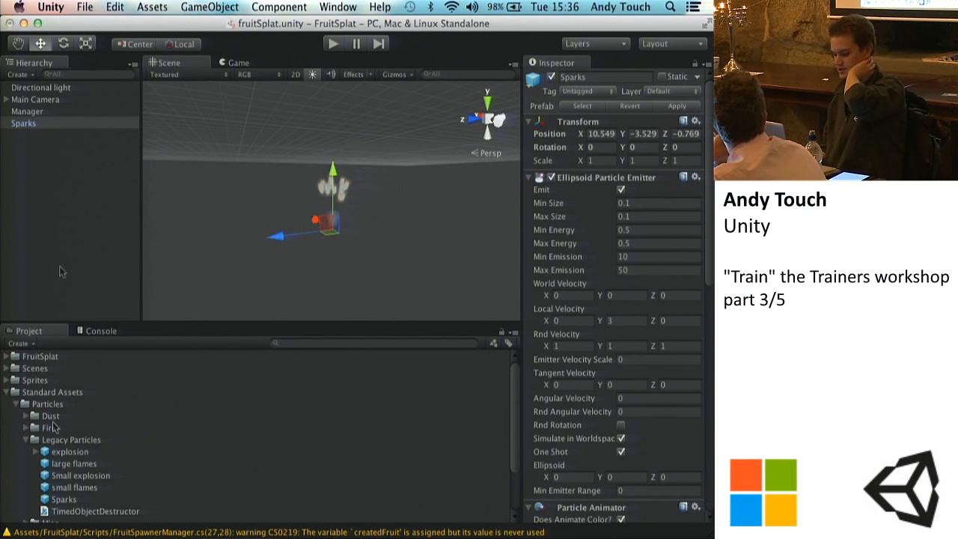
Step: Review the Sparks object's particle components and set its Ellipsoid Particle Emitter's Max Size to 1
scroll(54, 428, "down", 3)
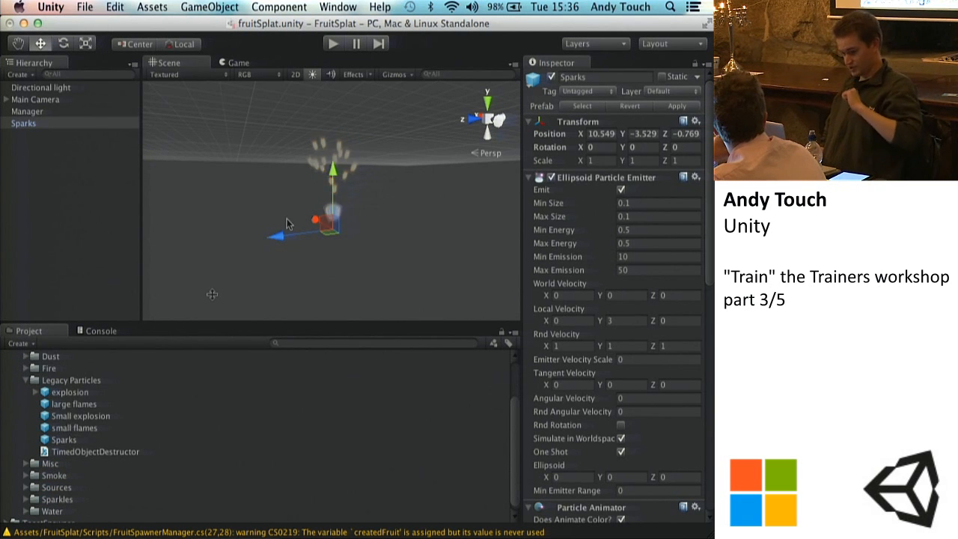
scroll(601, 331, "down", 10)
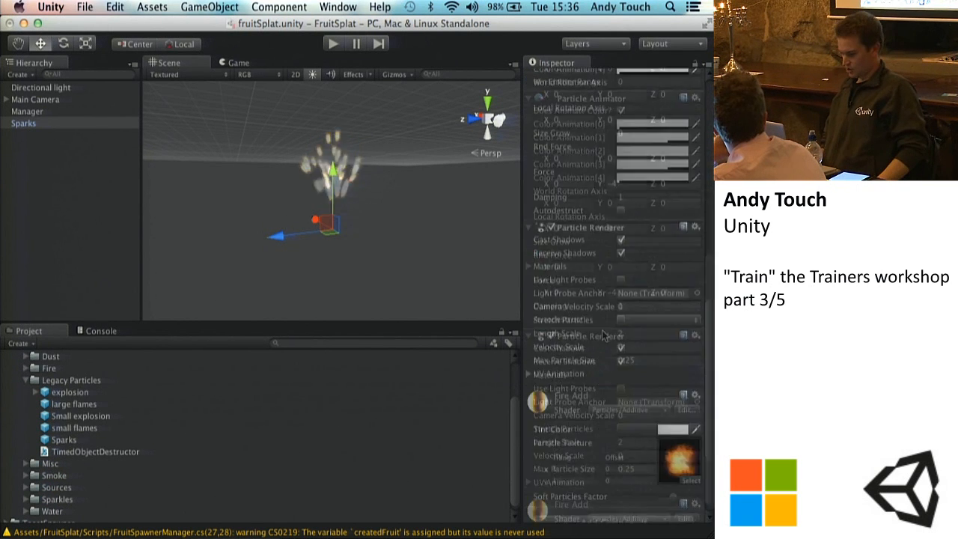
scroll(603, 333, "up", 5)
scroll(603, 333, "down", 5)
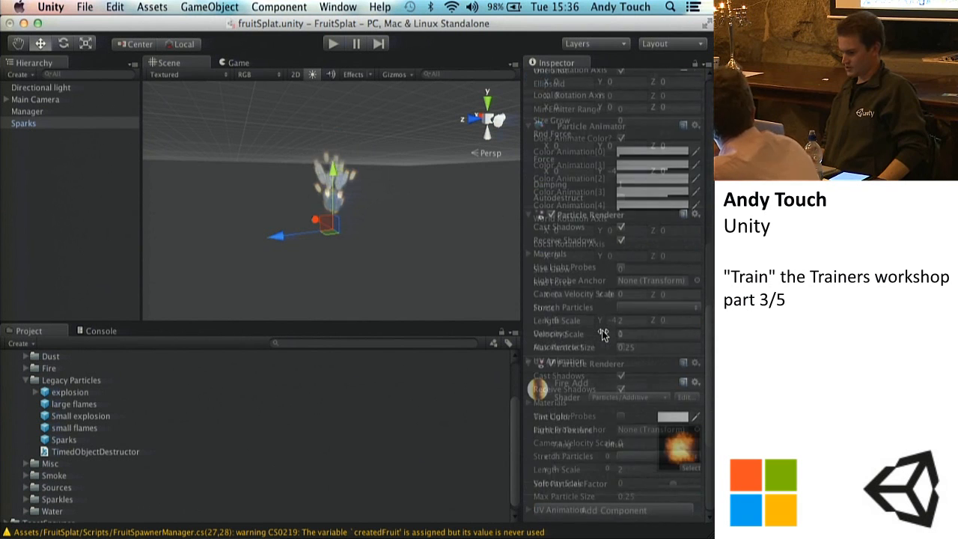
scroll(603, 334, "up", 10)
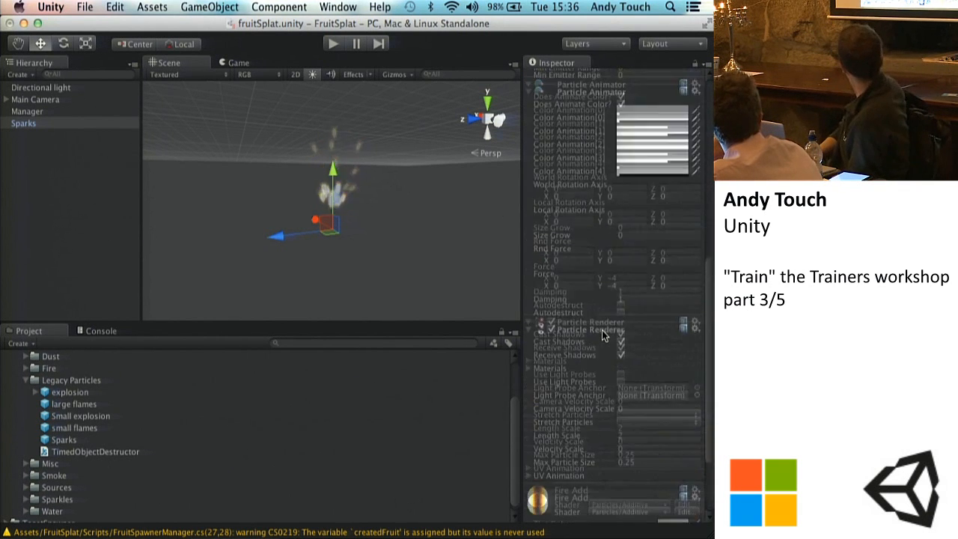
scroll(603, 337, "up", 2)
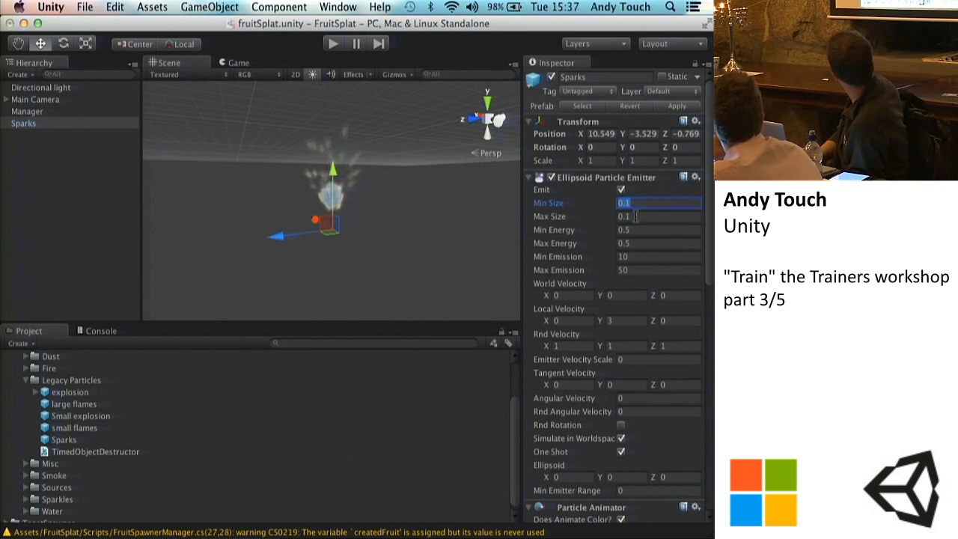
type("1")
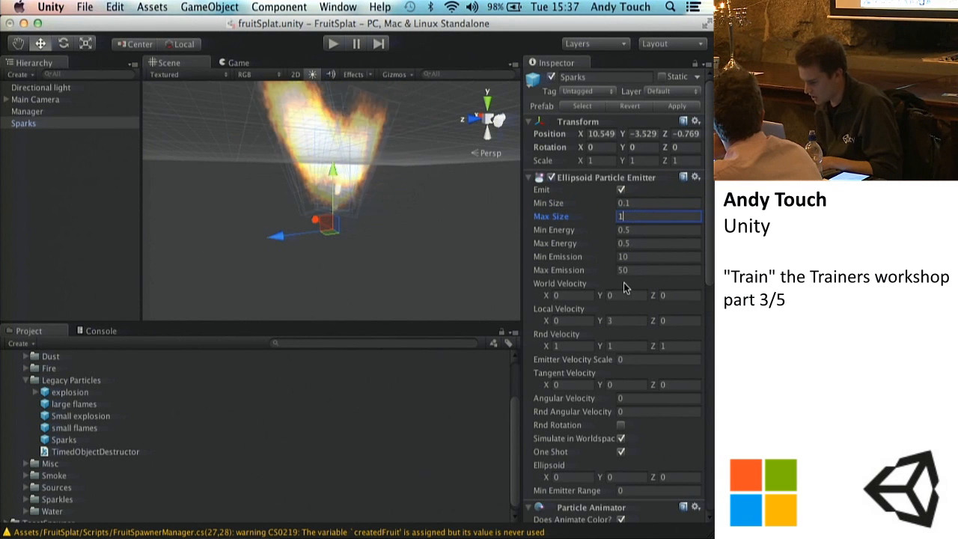
Step: Set the Sparks emitter's Local Velocity Y to 0 and its Rnd Velocity to 0 on X, Y and Z
scroll(625, 288, "down", 3)
left_click(622, 257)
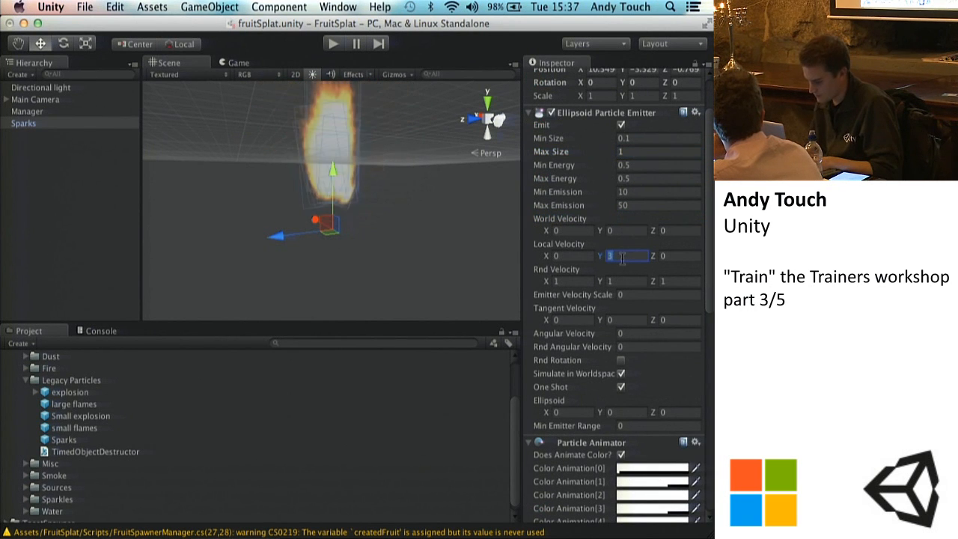
type("0")
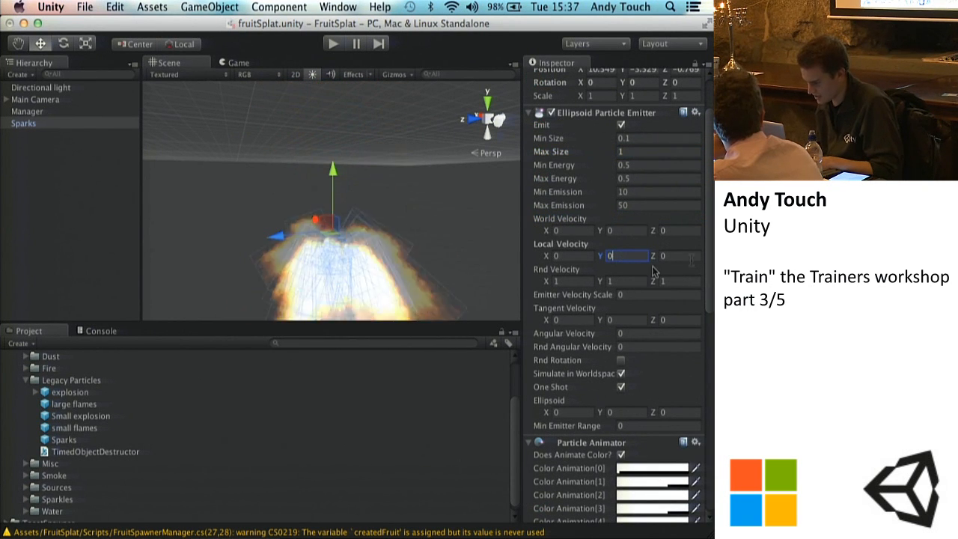
left_click(589, 281)
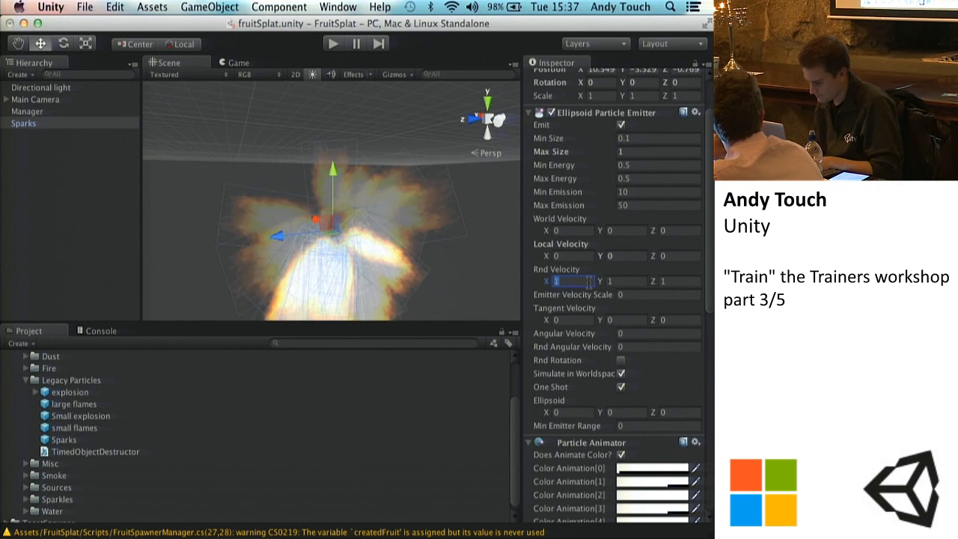
type("0")
key("Tab")
type("0")
key("Tab")
type("0")
left_click_drag(380, 245, 299, 341, "alt")
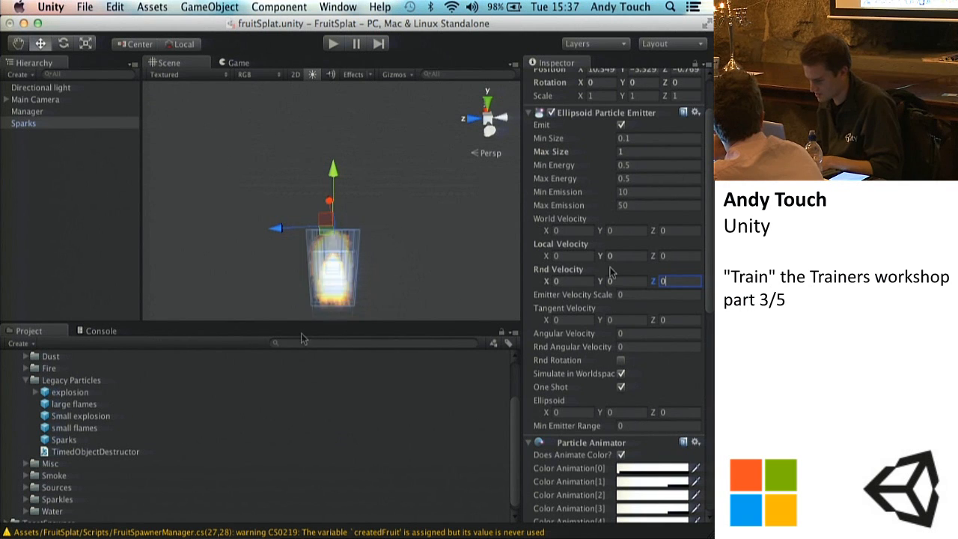
Step: Set the Sparks emitter's Ellipsoid size to 1 on X, Y and Z
scroll(593, 365, "down", 3)
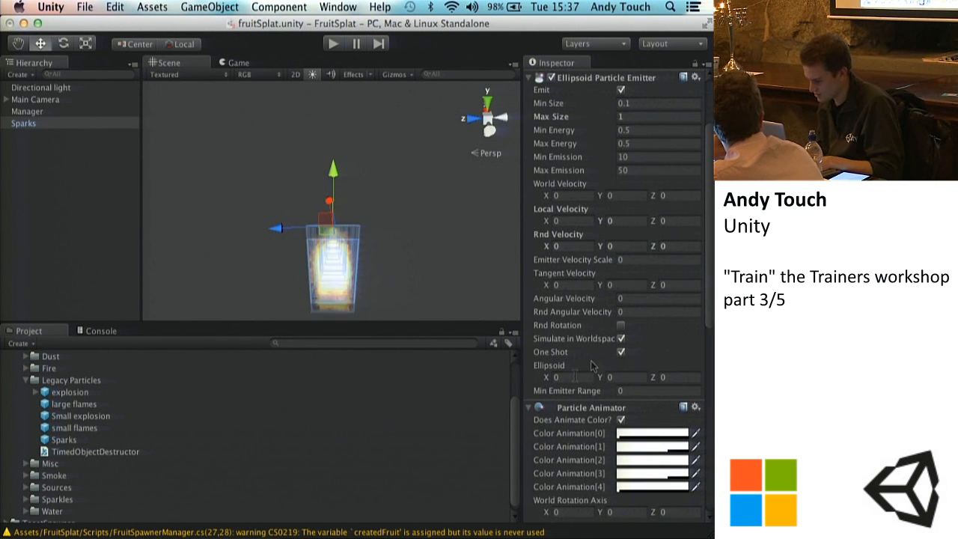
type("1")
key("Tab")
type("1")
key("Tab")
type("1")
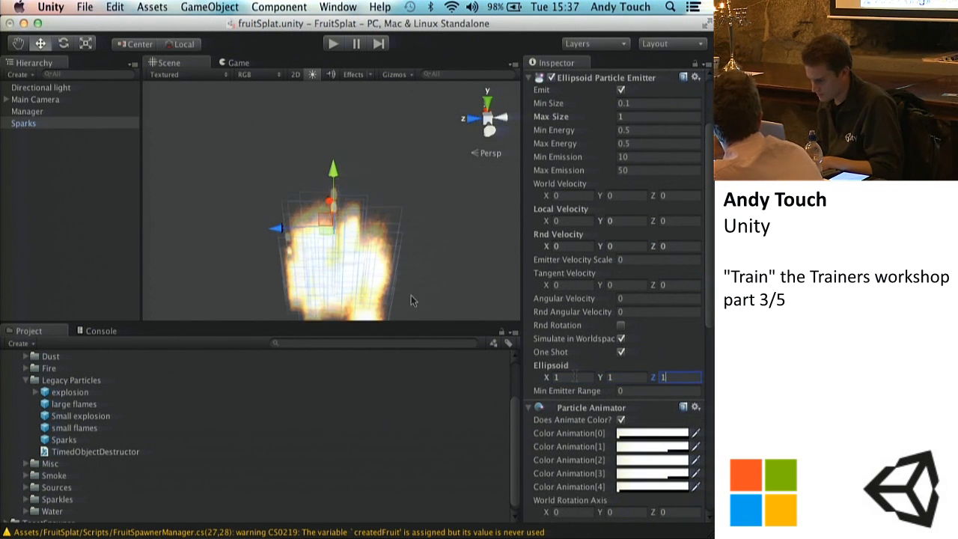
left_click_drag(402, 253, 454, 203, "alt")
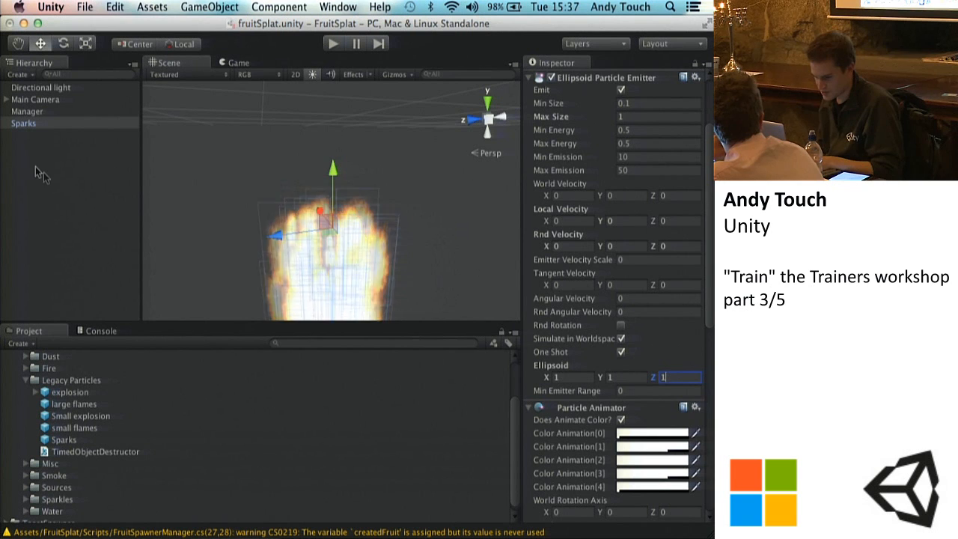
Step: Delete the Sparks object from the scene and place the Small explosion prefab there instead
right_click(27, 127)
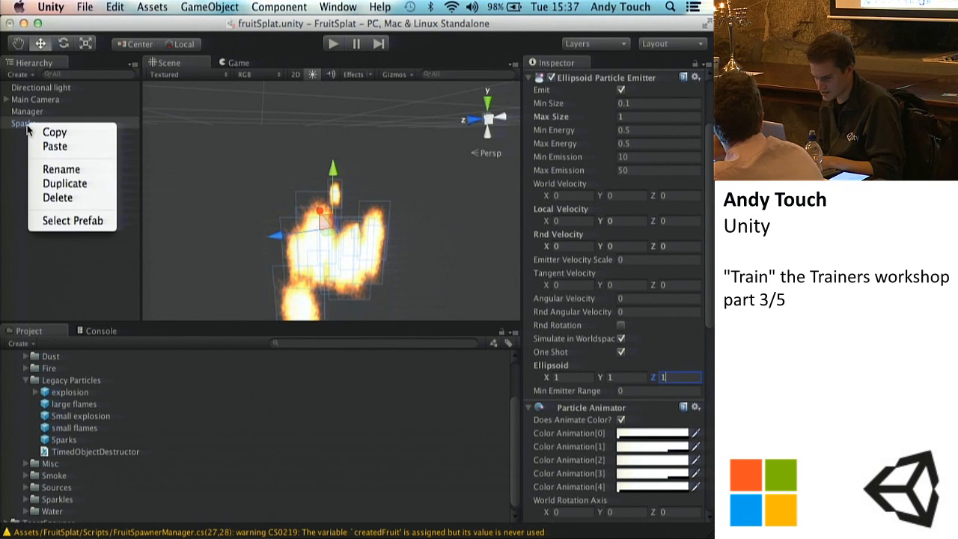
left_click(45, 196)
left_click(64, 417)
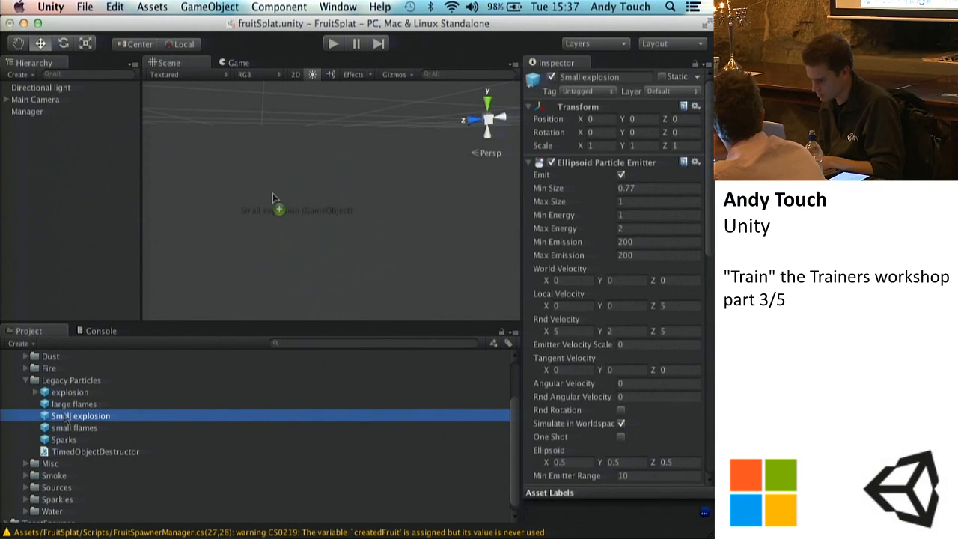
left_click_drag(272, 193, 274, 196)
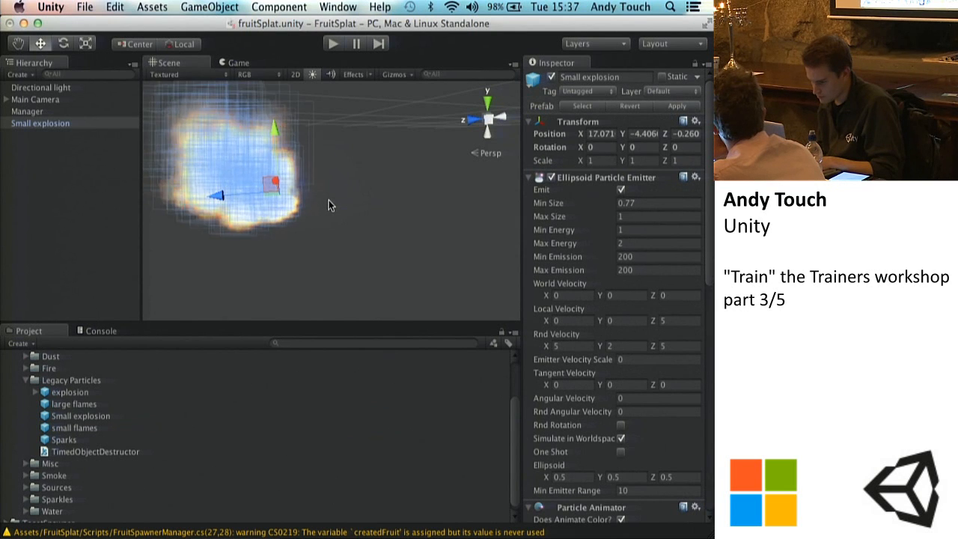
Step: Enable One Shot on the Small explosion's particle emitter, switching it off and on again to compare the emission
scroll(610, 399, "down", 3)
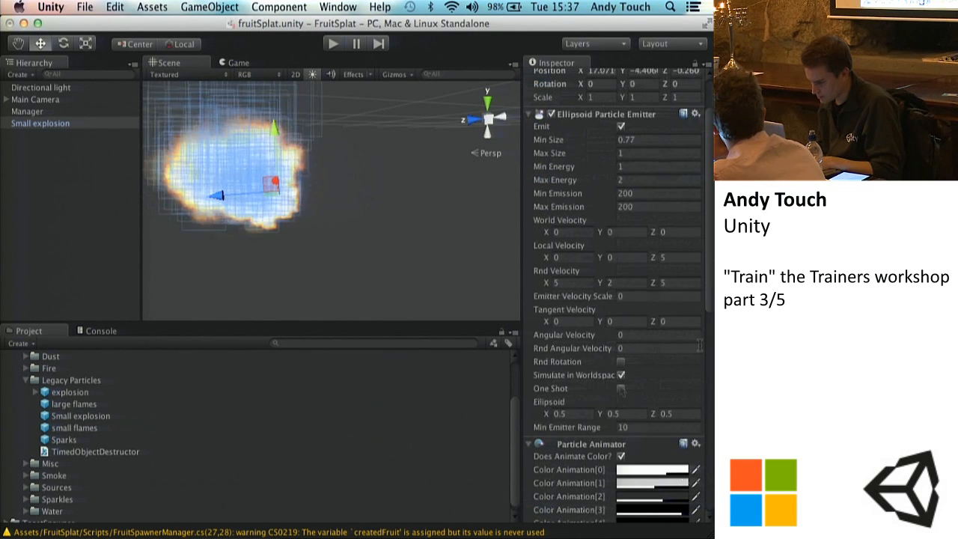
left_click(621, 388)
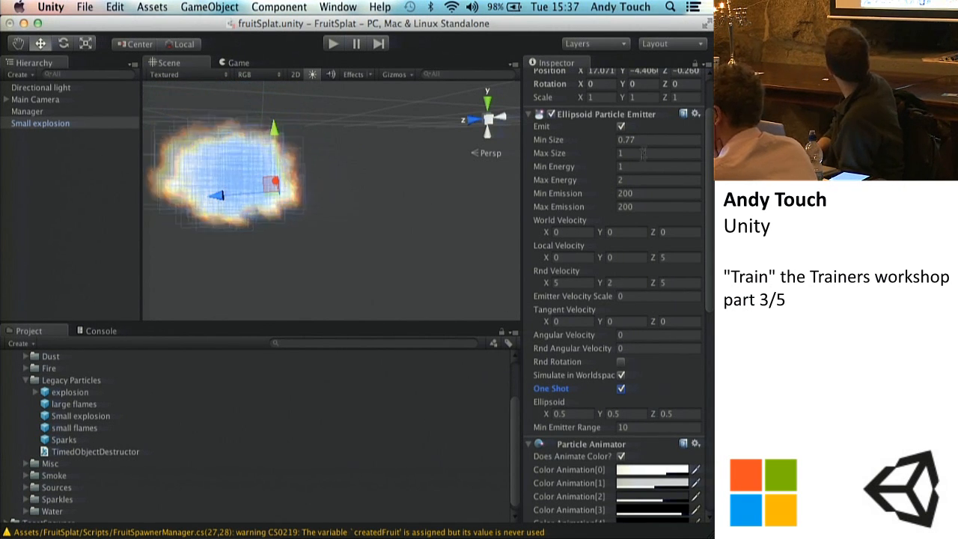
scroll(625, 299, "down", 3)
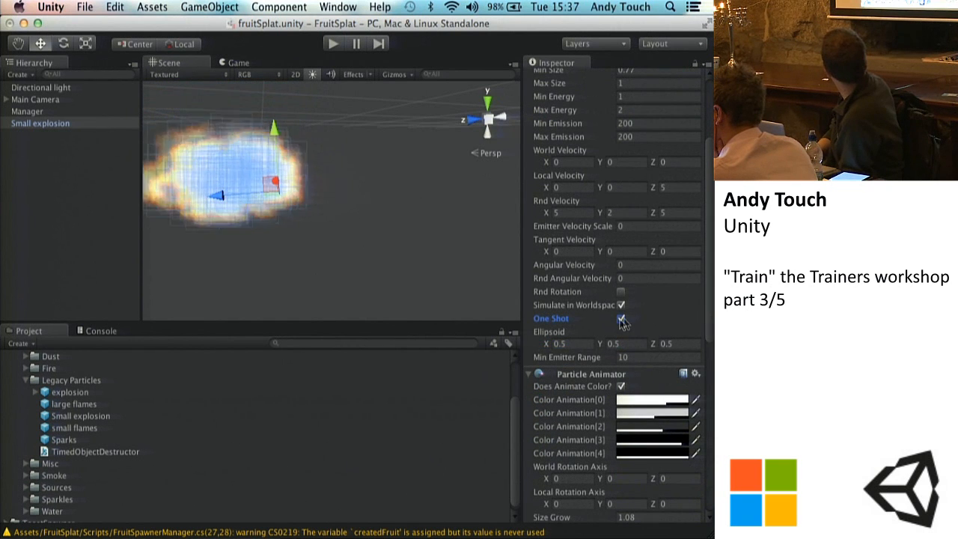
left_click(621, 318)
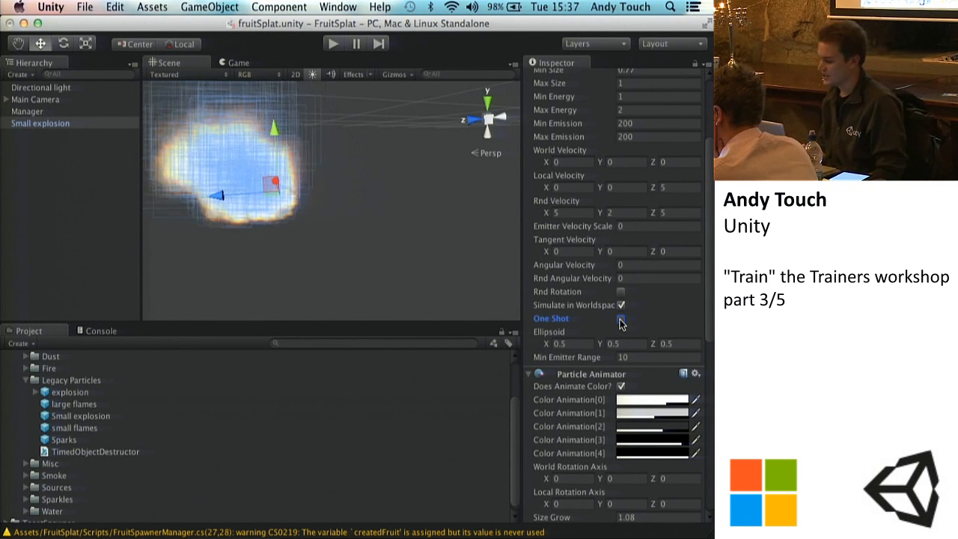
left_click(621, 319)
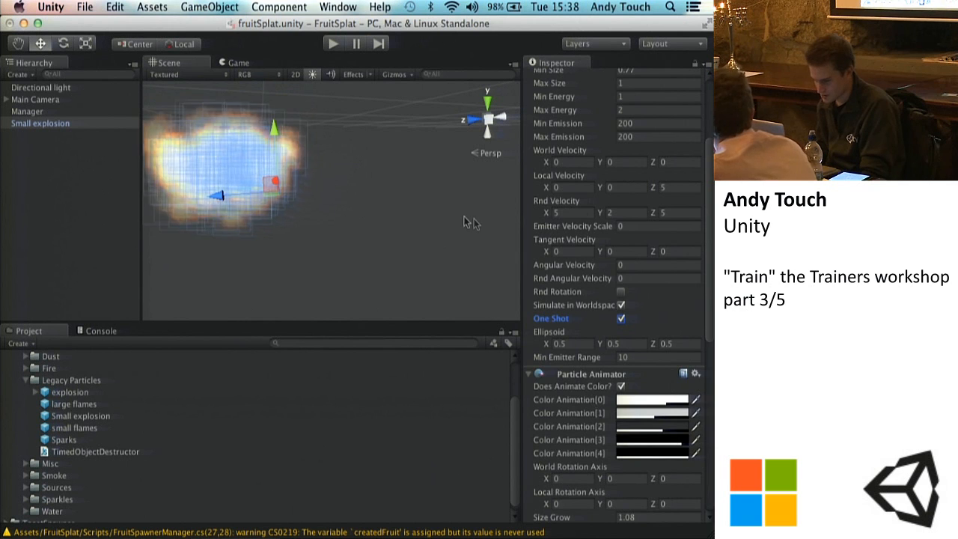
scroll(629, 166, "up", 5)
scroll(626, 254, "down", 10)
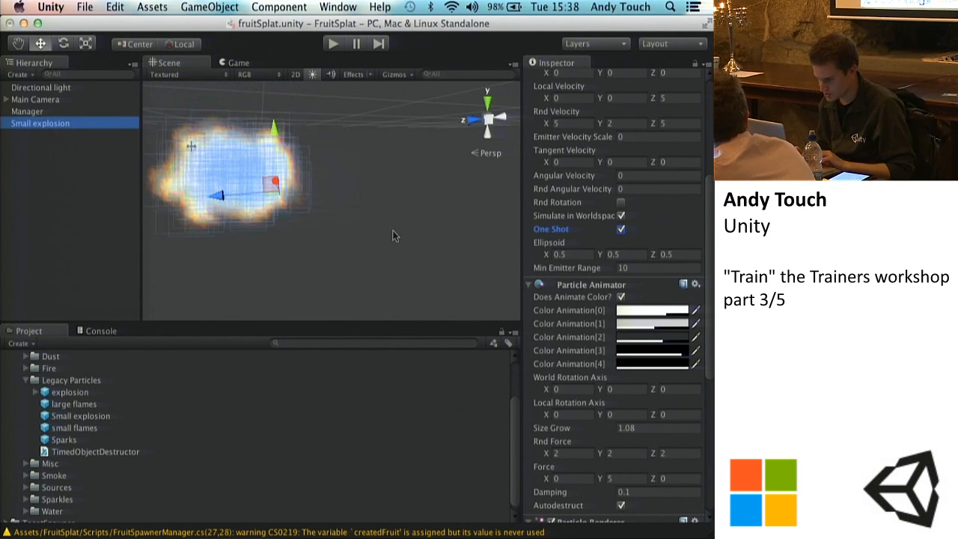
Step: Set the Small explosion's Color Animation[0] to pure blue (R 9, G 0, B 255) in the Particle Animator
scroll(594, 235, "down", 7)
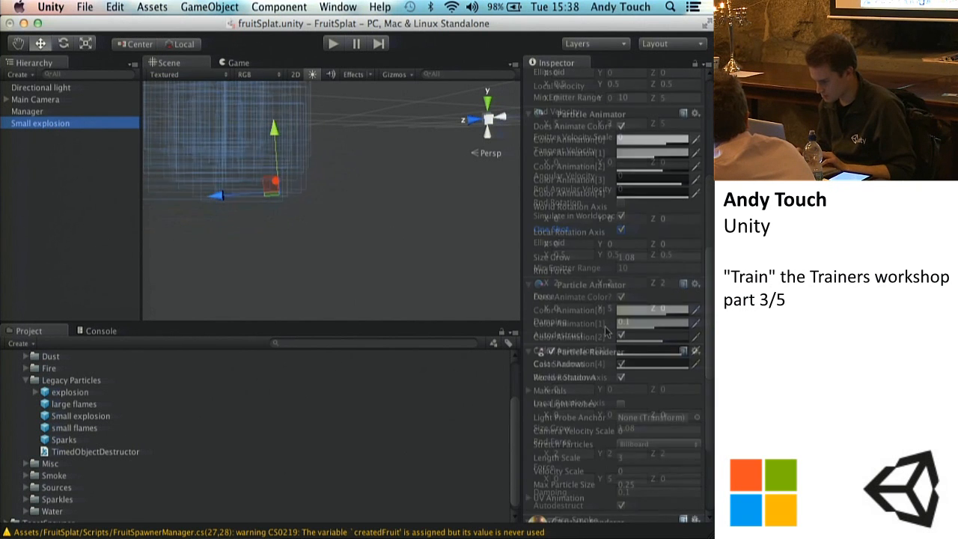
left_click(648, 155)
left_click_drag(565, 189, 695, 165)
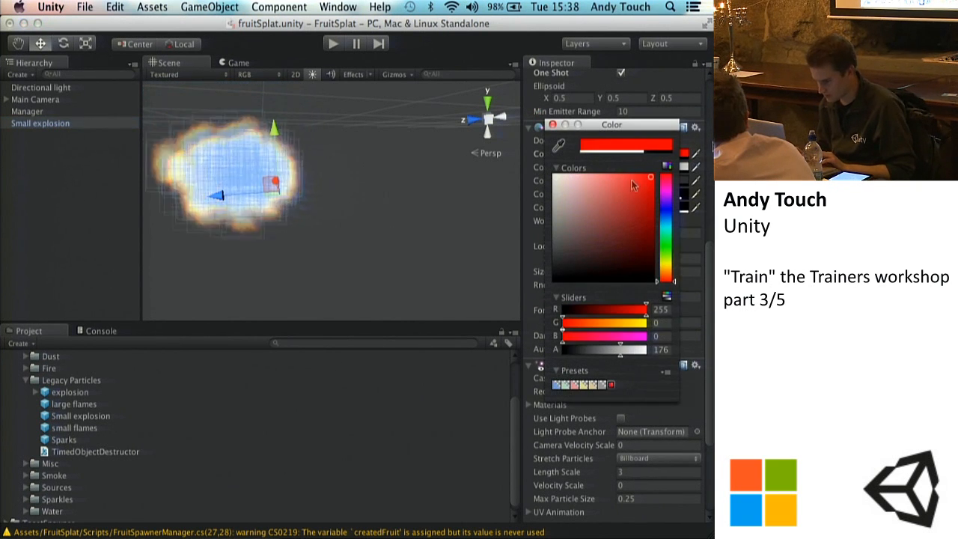
left_click(660, 209)
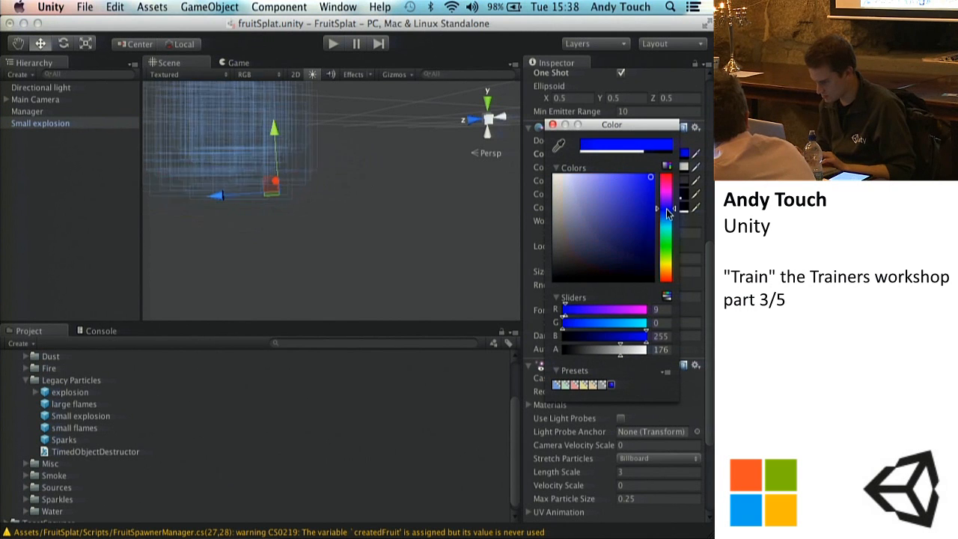
left_click(554, 124)
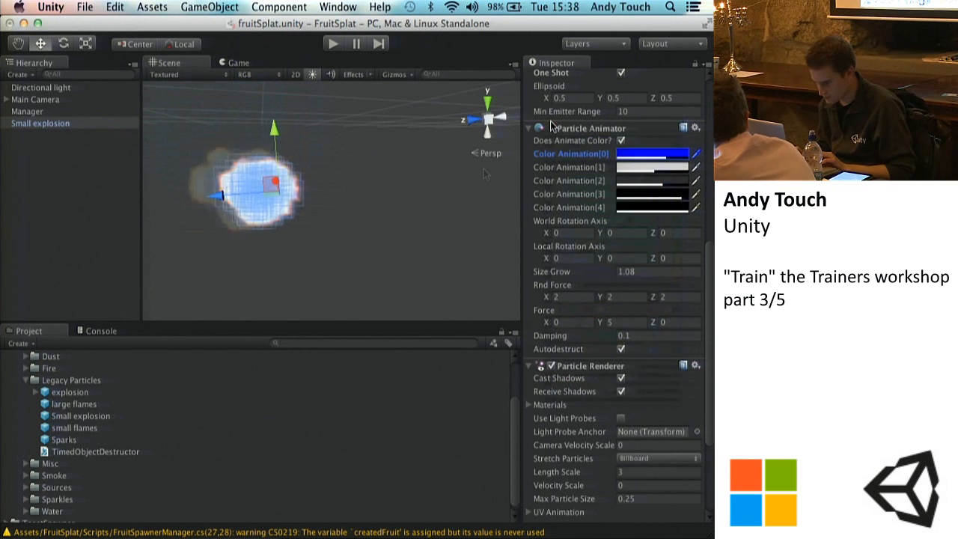
Step: Change Color Animation[1] of the Small explosion's Particle Animator to a teal green
left_click(636, 169)
left_click_drag(665, 204, 667, 235)
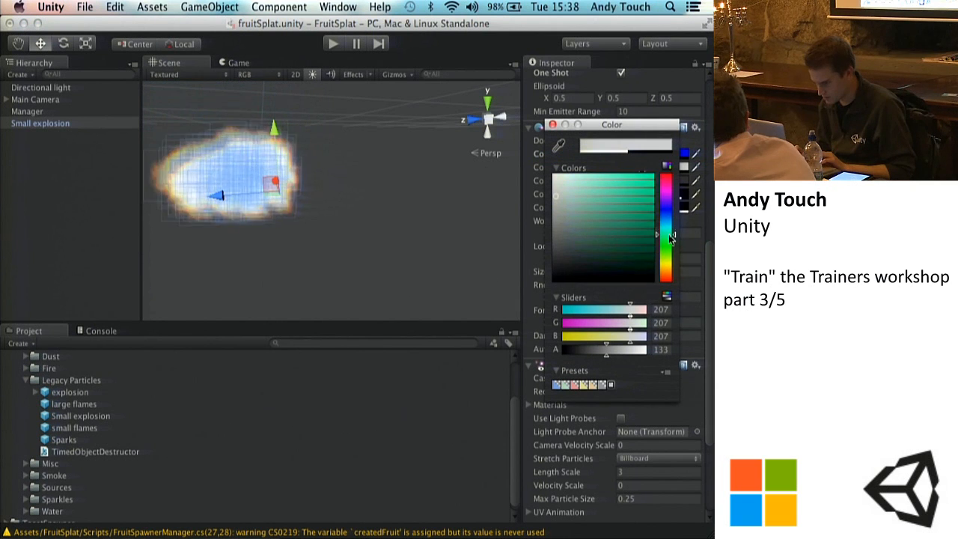
left_click(619, 218)
left_click(553, 124)
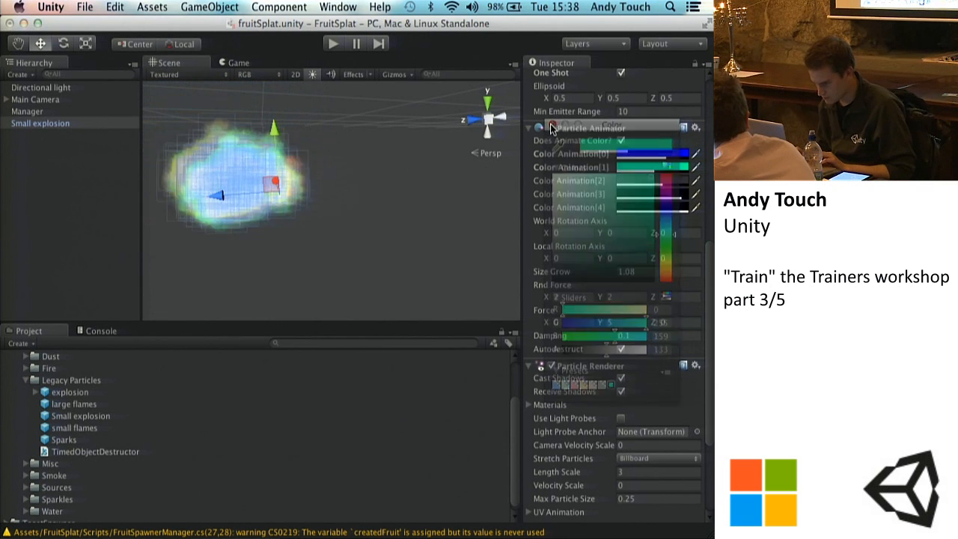
Step: Set Color Animation[2] of the Small explosion's Particle Animator to dark red (R 156, G 0, B 0)
left_click(637, 181)
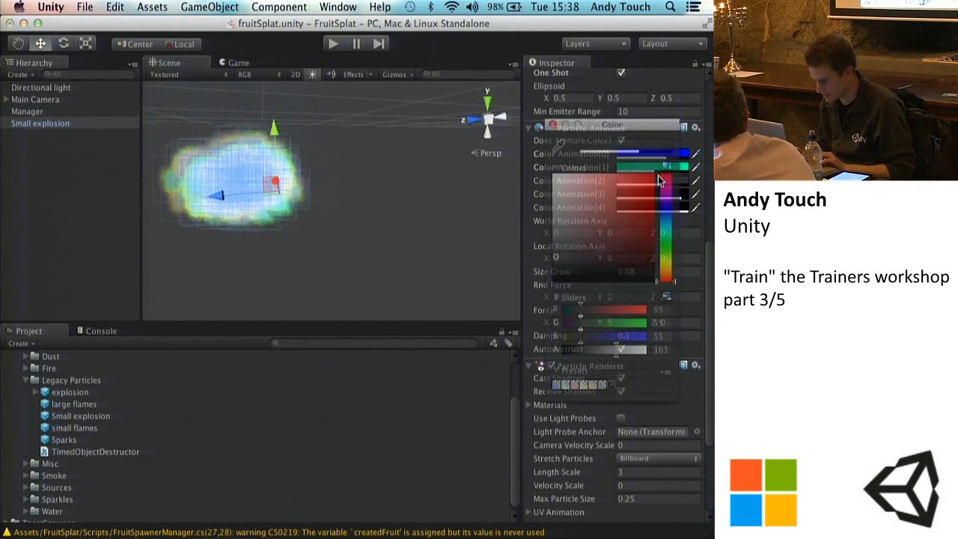
mouse_move(668, 214)
left_mouse_down()
mouse_move(666, 203)
mouse_move(652, 214)
left_mouse_up()
left_click(644, 226)
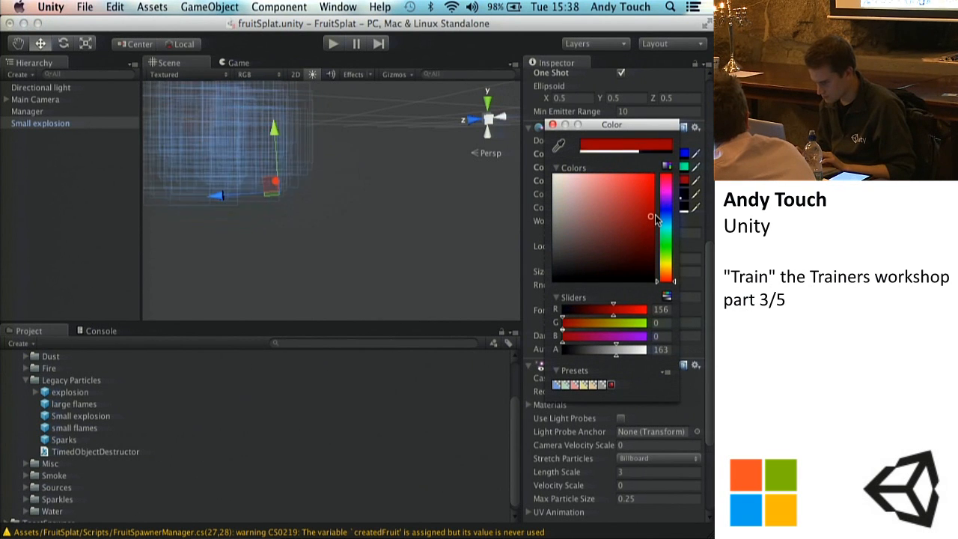
left_click(553, 124)
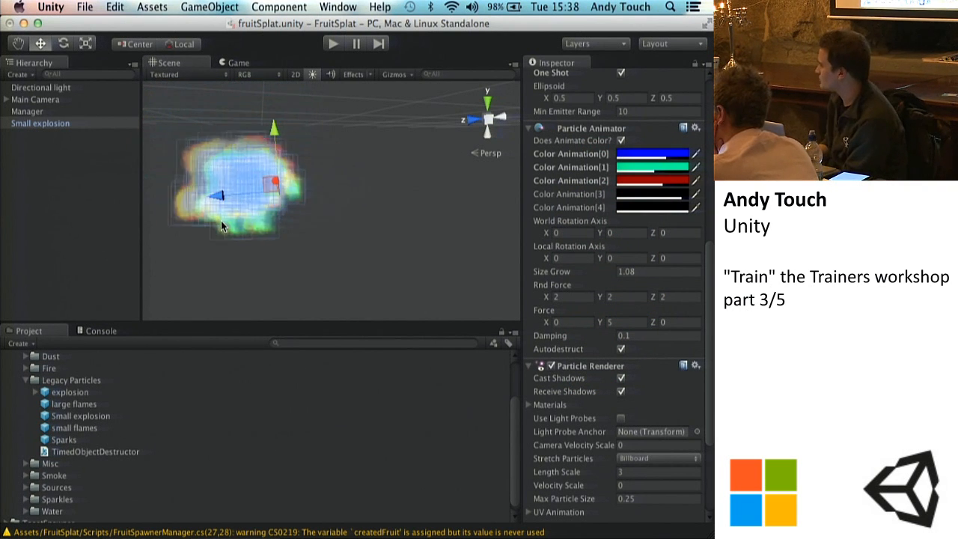
left_click(591, 270)
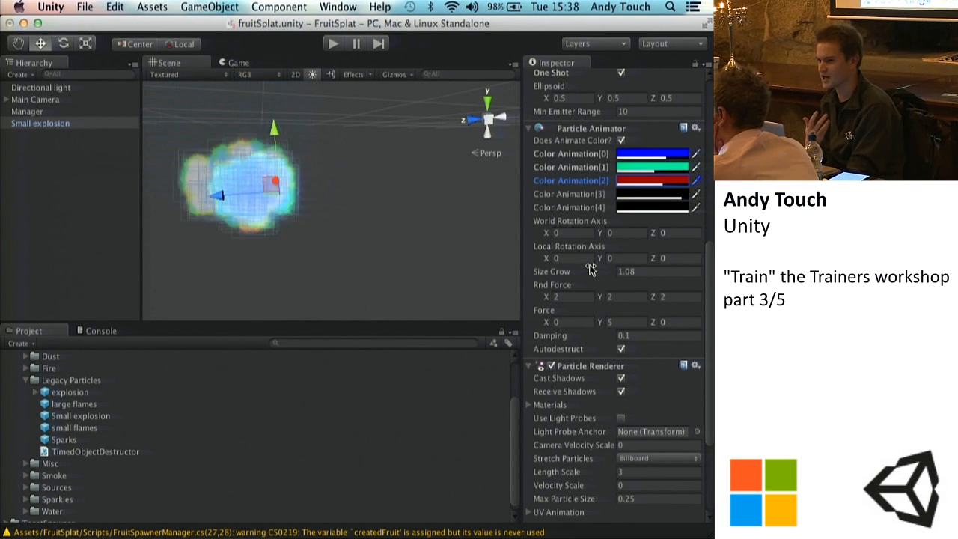
Step: Collapse the Standard Assets folder and reselect the Small explosion object to replay its particles
scroll(590, 270, "up", 10)
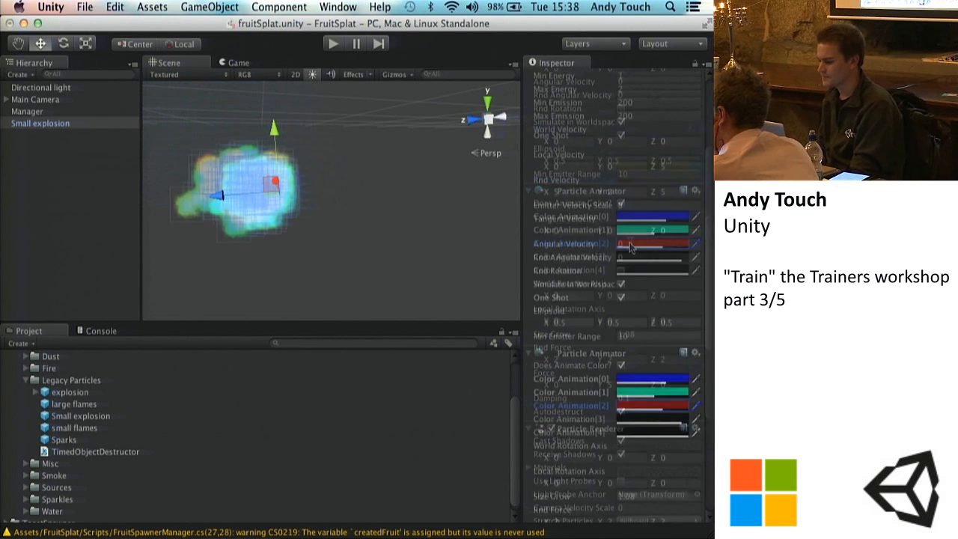
scroll(630, 242, "up", 2)
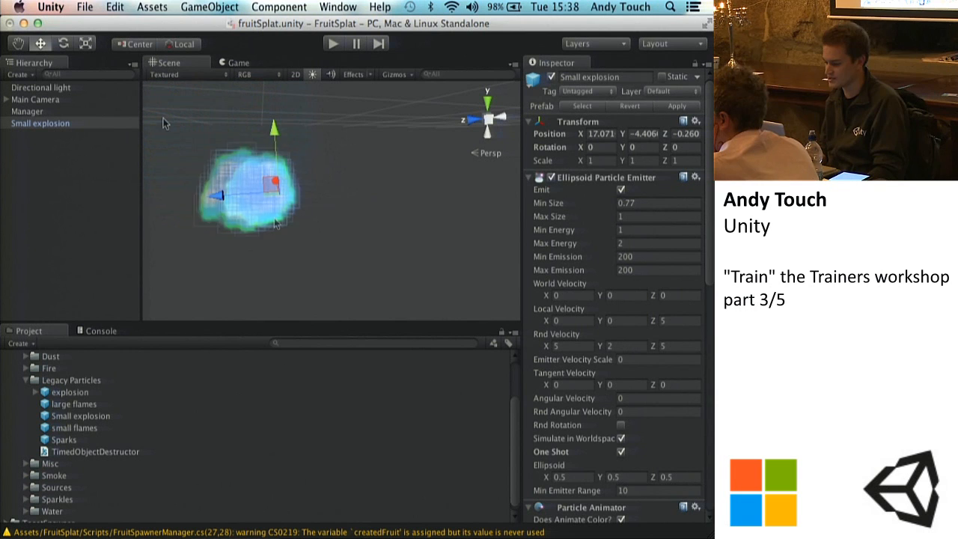
left_click(67, 203)
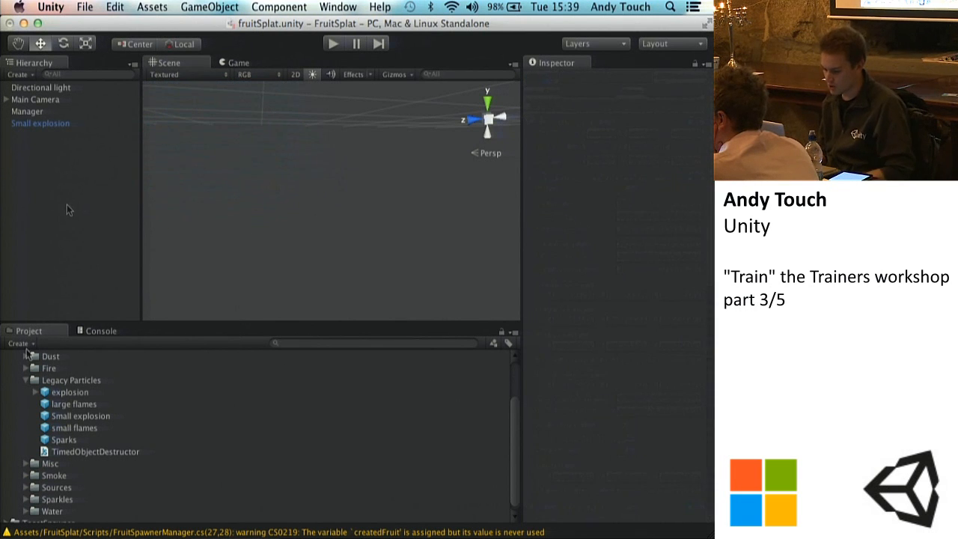
scroll(22, 402, "up", 3)
scroll(22, 402, "up", 2)
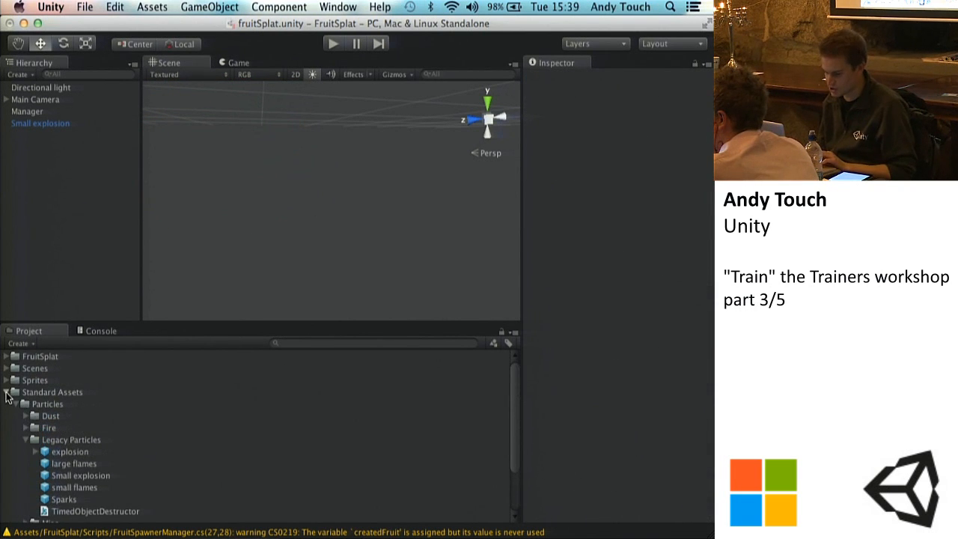
left_click(7, 393)
left_click(59, 123)
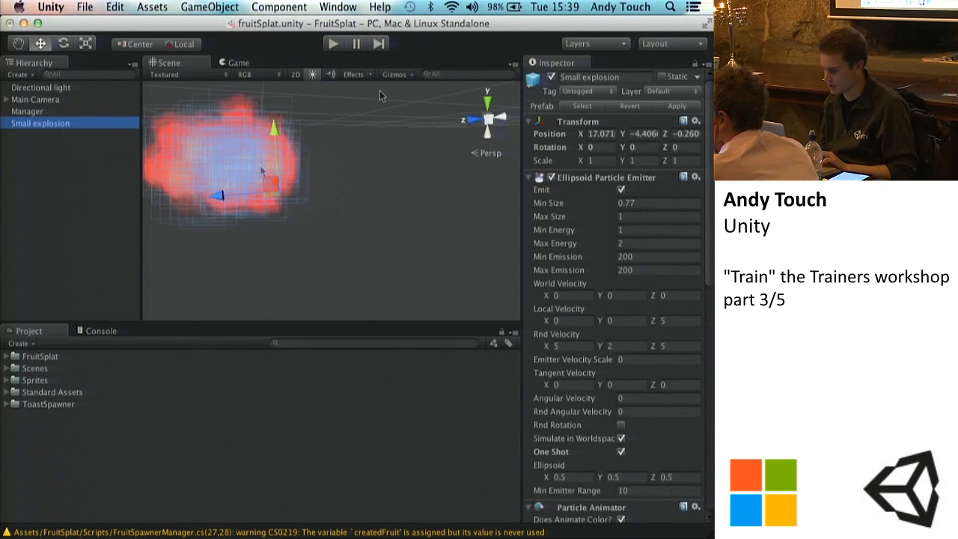
scroll(621, 458, "down", 3)
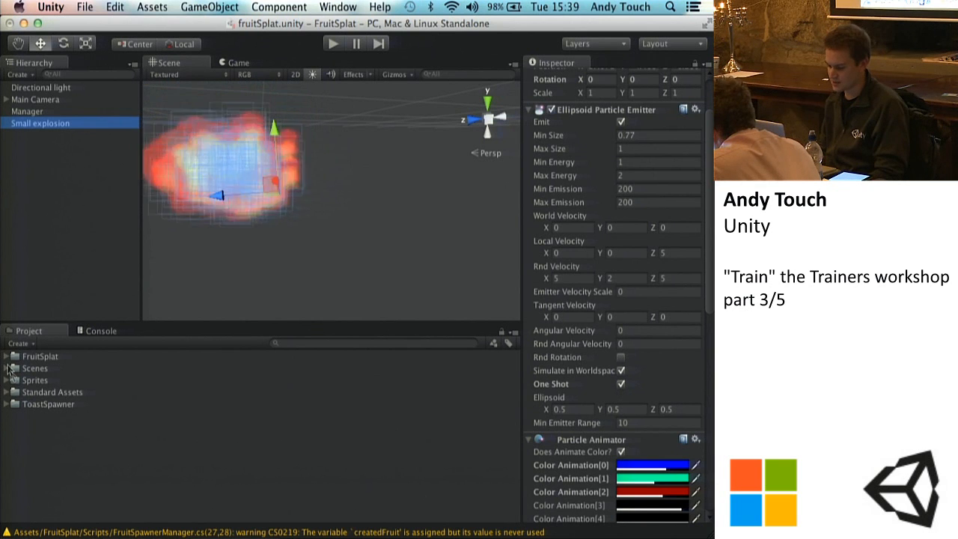
Step: Save the customised Small explosion as a prefab in the Prefabs folder under FruitSplat's Fruits
left_click(7, 393)
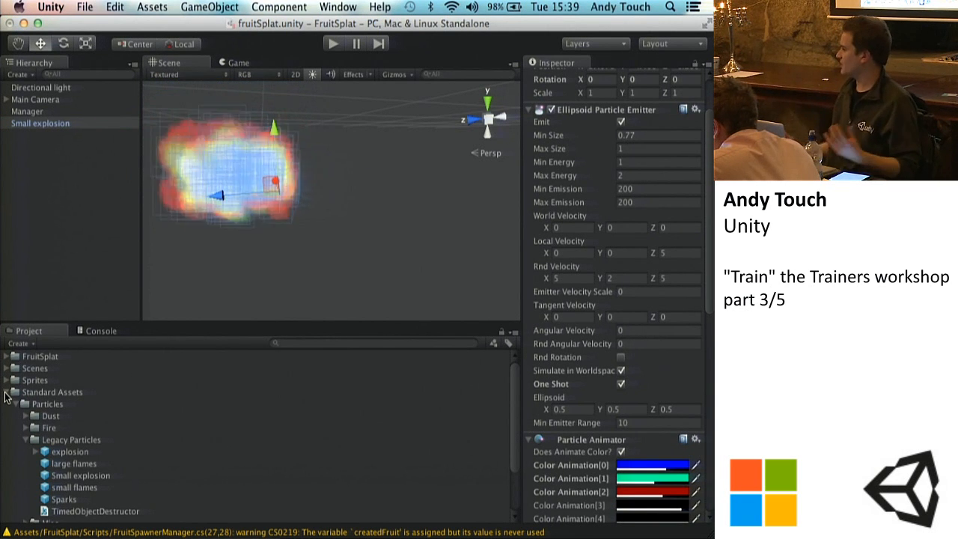
left_click(6, 392)
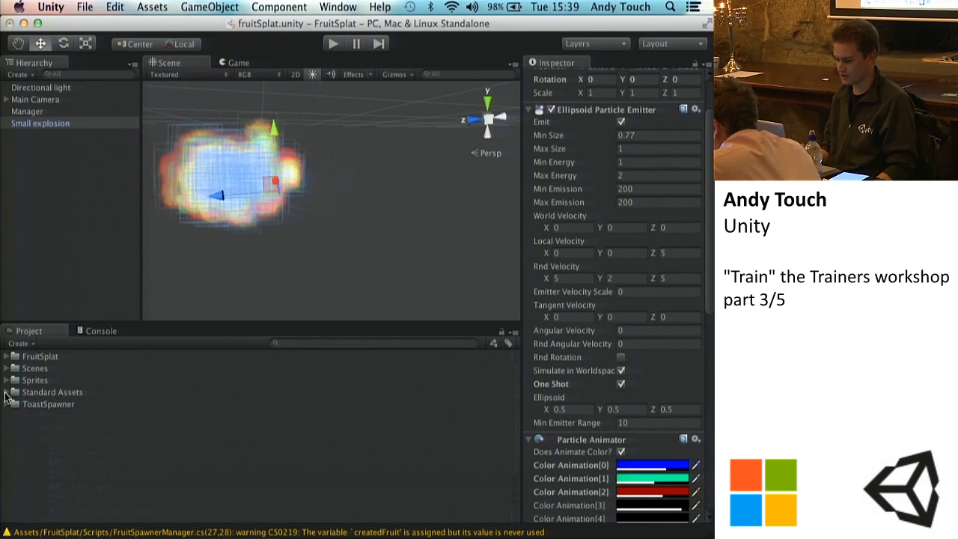
left_click(6, 356)
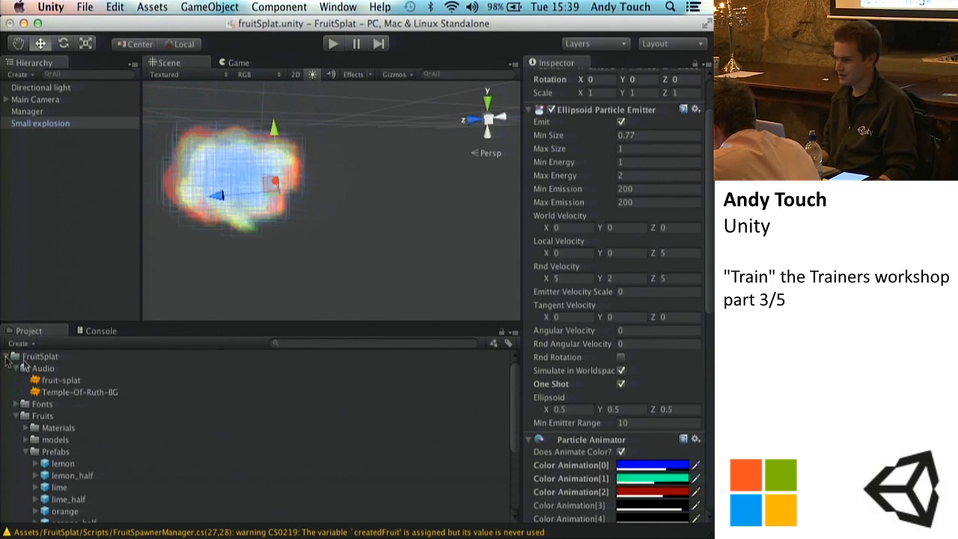
left_click(16, 369)
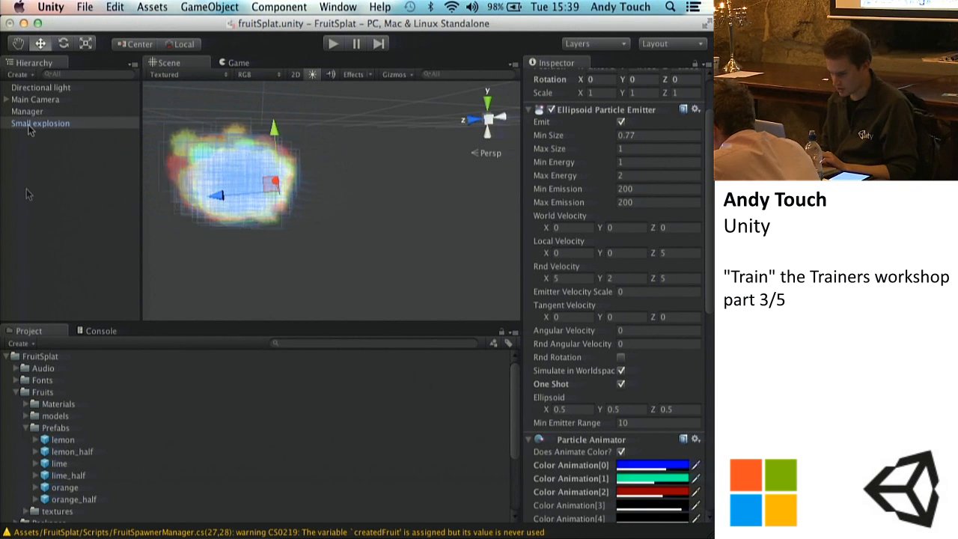
left_click_drag(30, 129, 67, 427)
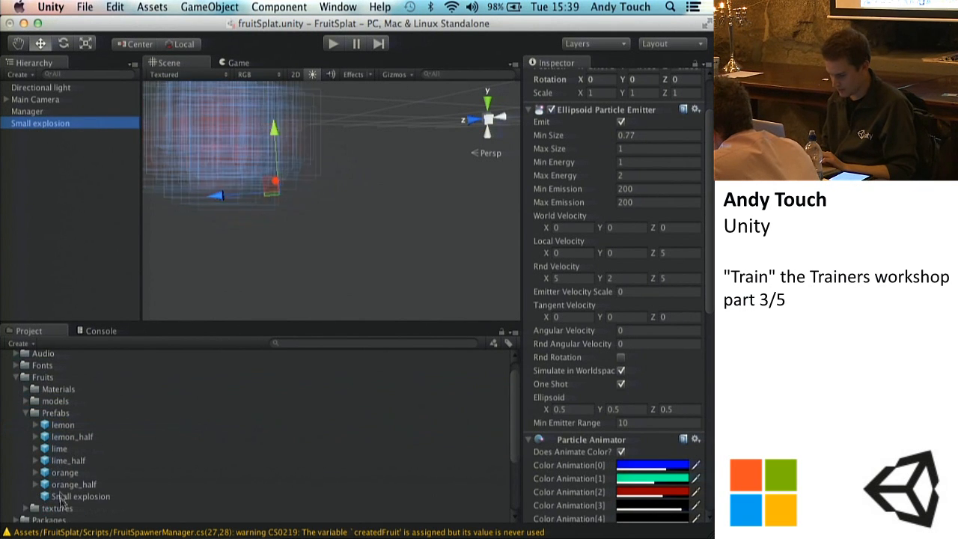
Step: Set the Min Emission and Max Emission of the Small explosion object's particle emitter to 100
left_click(41, 123)
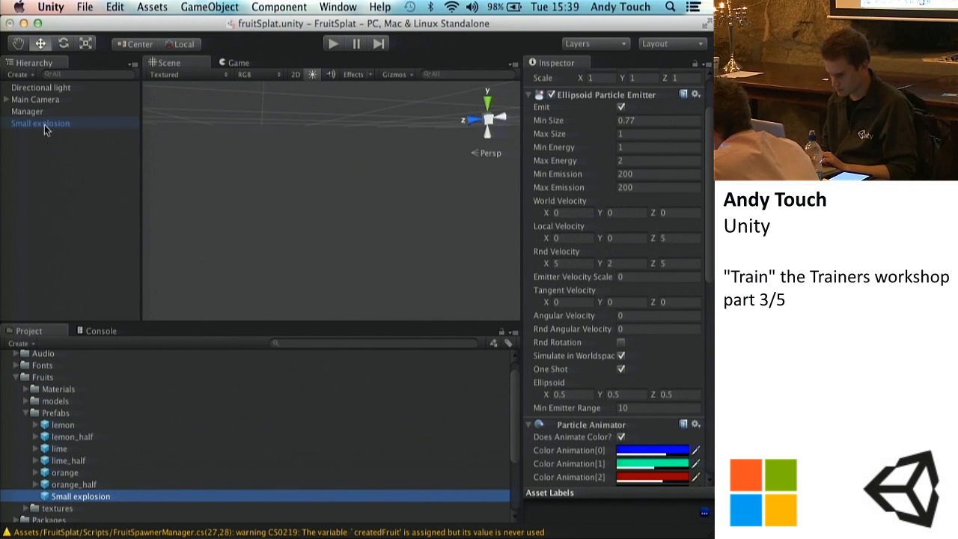
left_click(663, 188)
type("100")
key("Tab")
type("100")
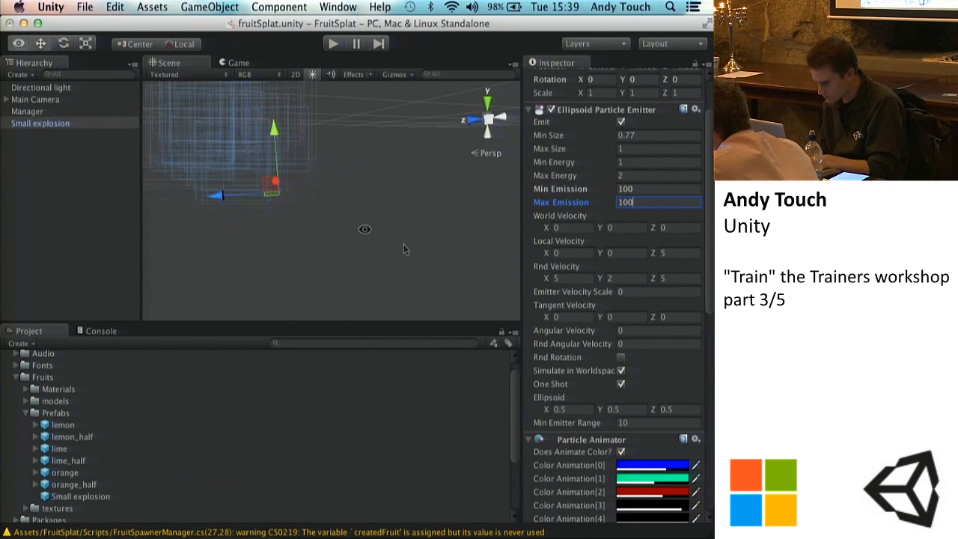
Step: Set the Small explosion emitter's Local Velocity Z to 0 and frame the object in the scene to check the burst
left_click(670, 253)
type("0")
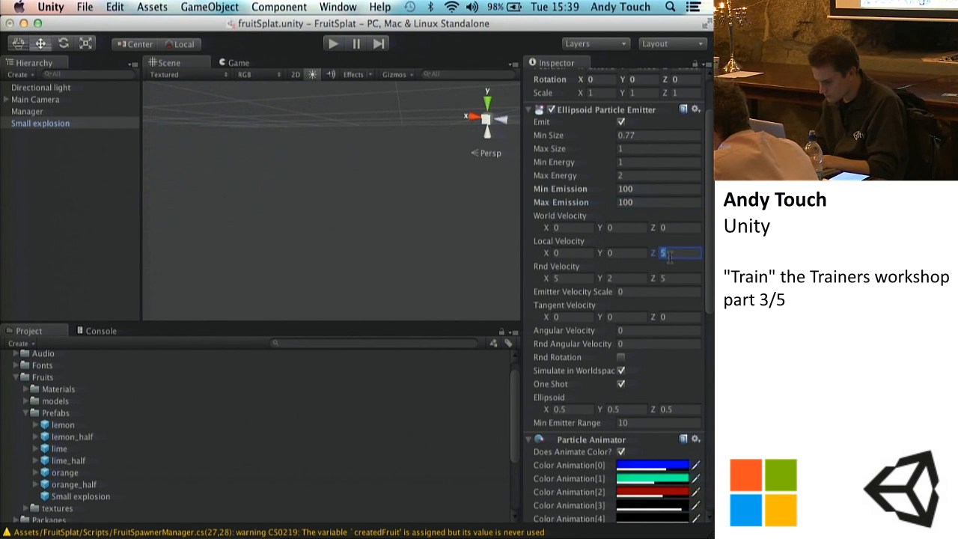
left_click(30, 126)
key("f")
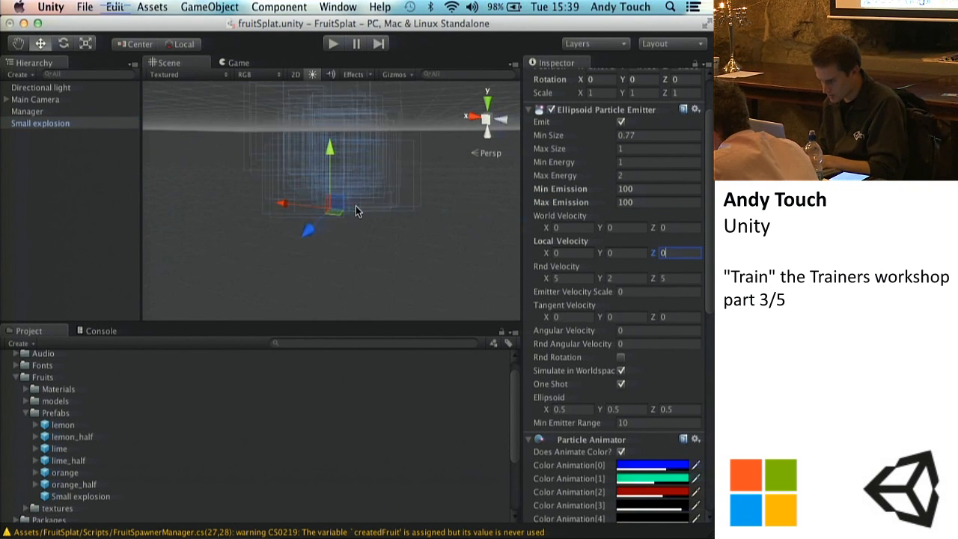
left_click_drag(424, 278, 535, 230, "alt")
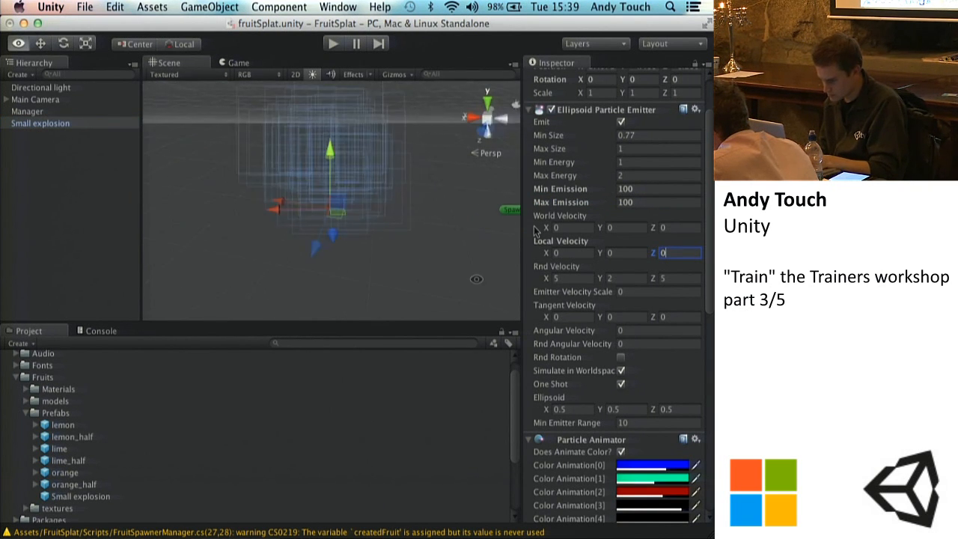
left_click(535, 232)
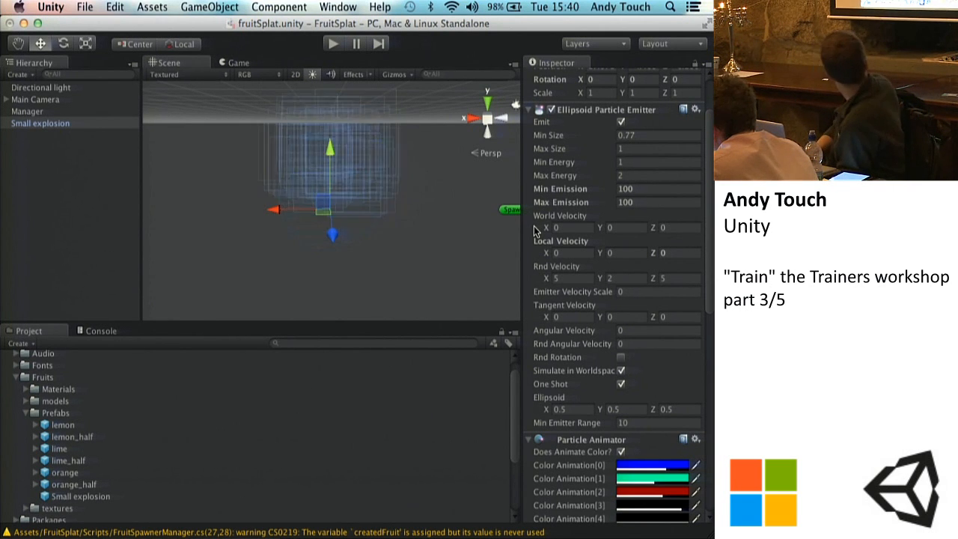
Step: Examine the Small explosion's emitter, Particle Animator and Particle Renderer settings, including Size Grow, Force and Autodestruct
scroll(599, 274, "down", 1)
scroll(599, 275, "down", 5)
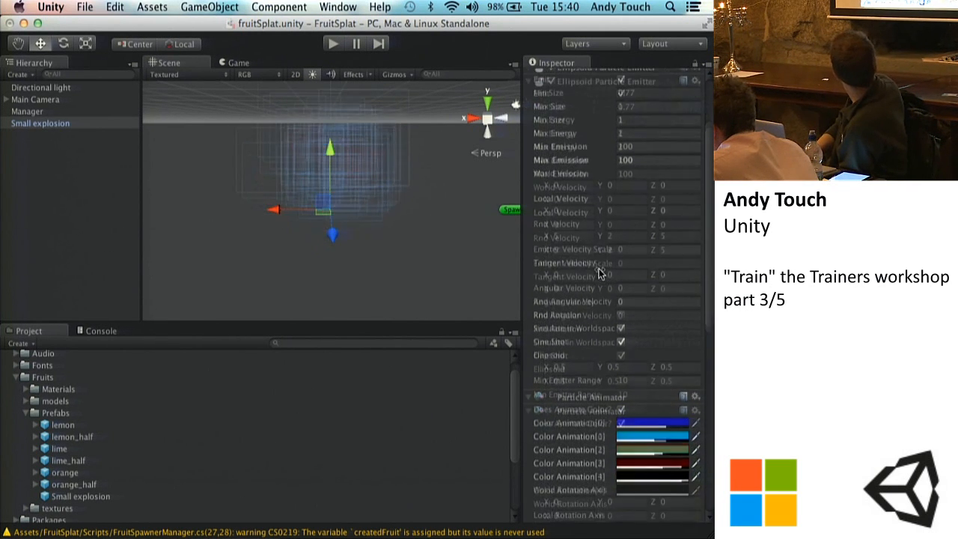
scroll(599, 275, "down", 4)
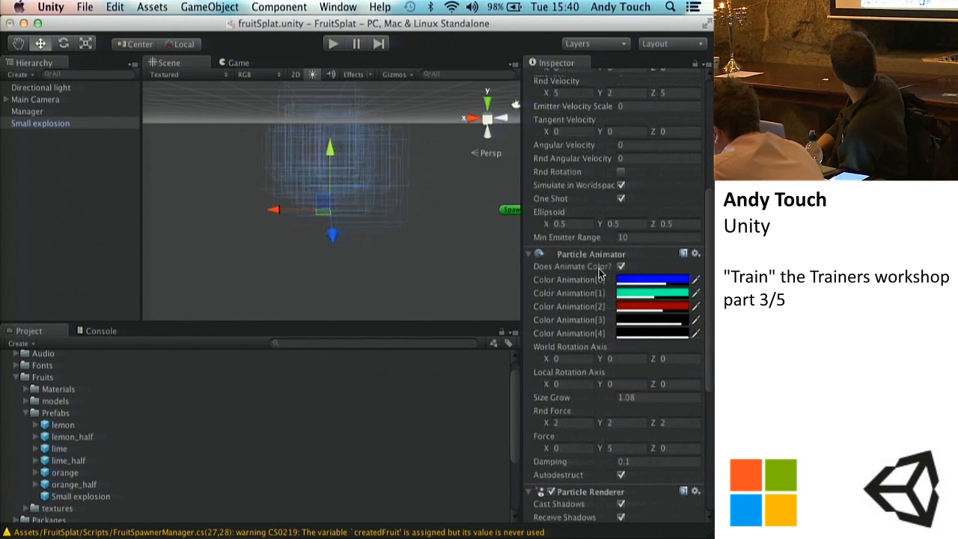
scroll(600, 275, "down", 2)
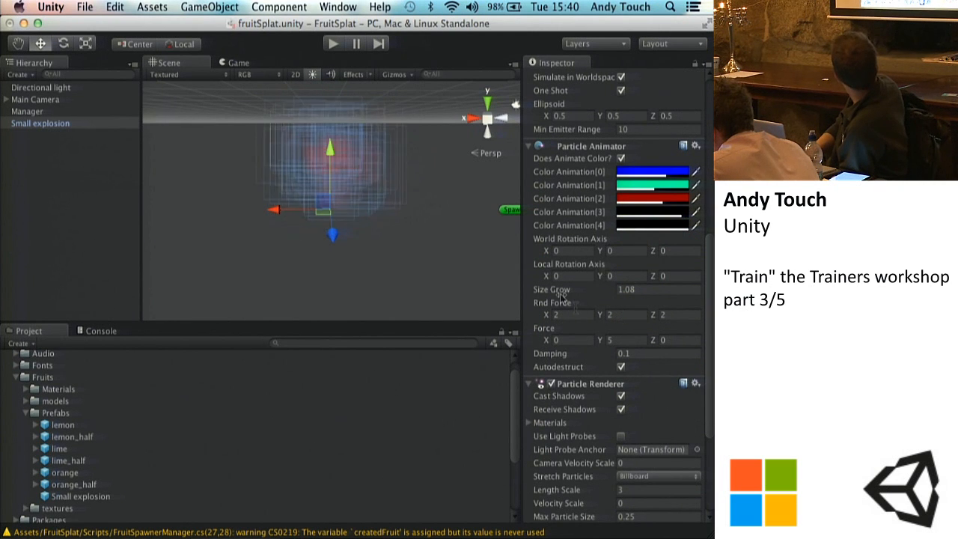
scroll(562, 295, "up", 4)
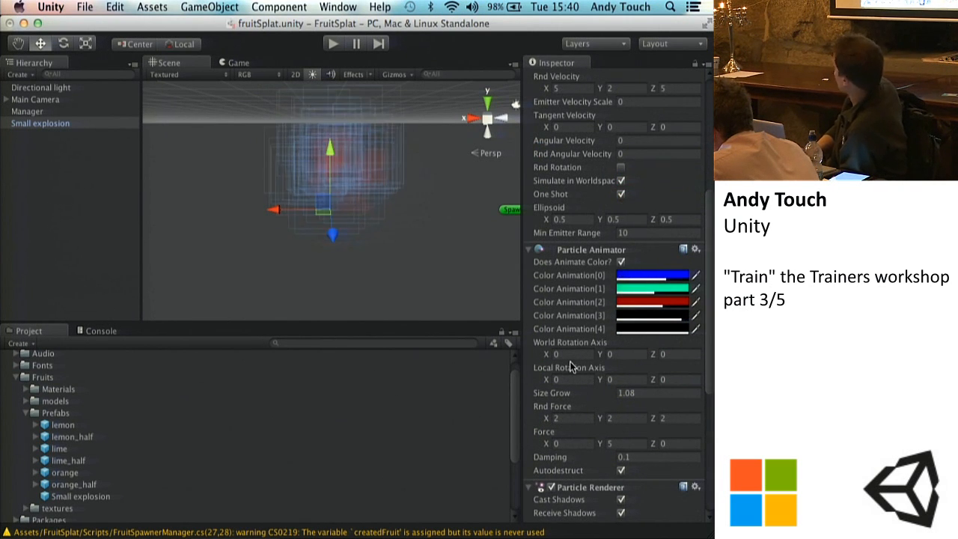
scroll(570, 366, "down", 6)
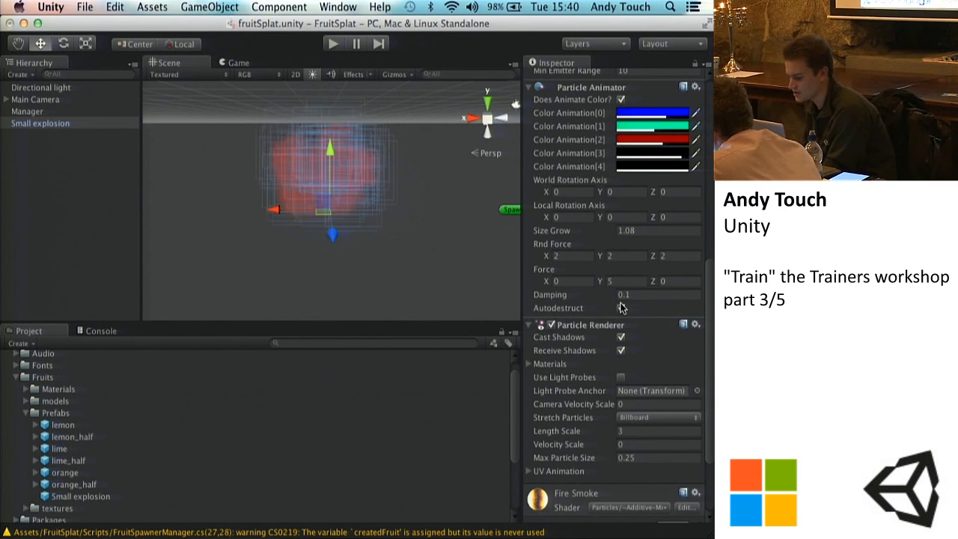
scroll(621, 145, "up", 10)
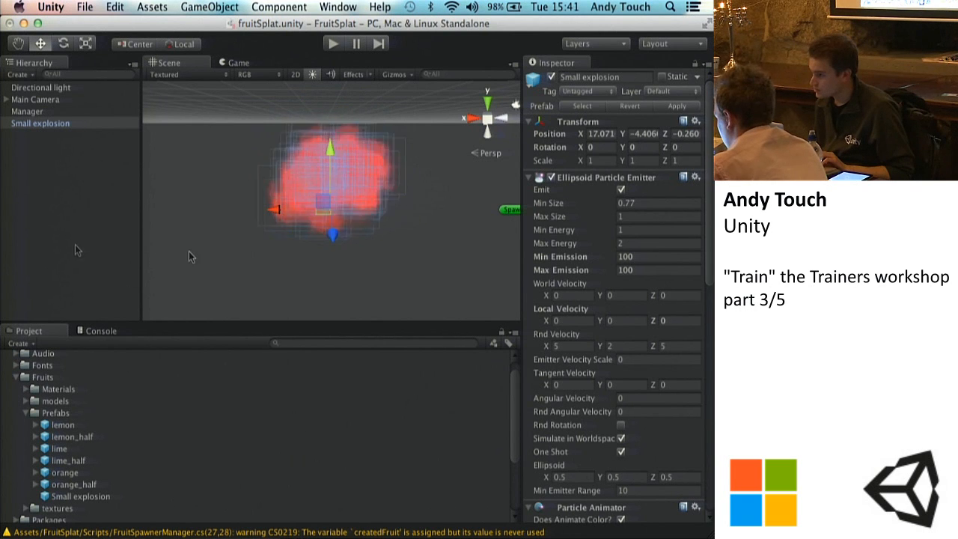
scroll(642, 348, "down", 5)
scroll(641, 349, "down", 2)
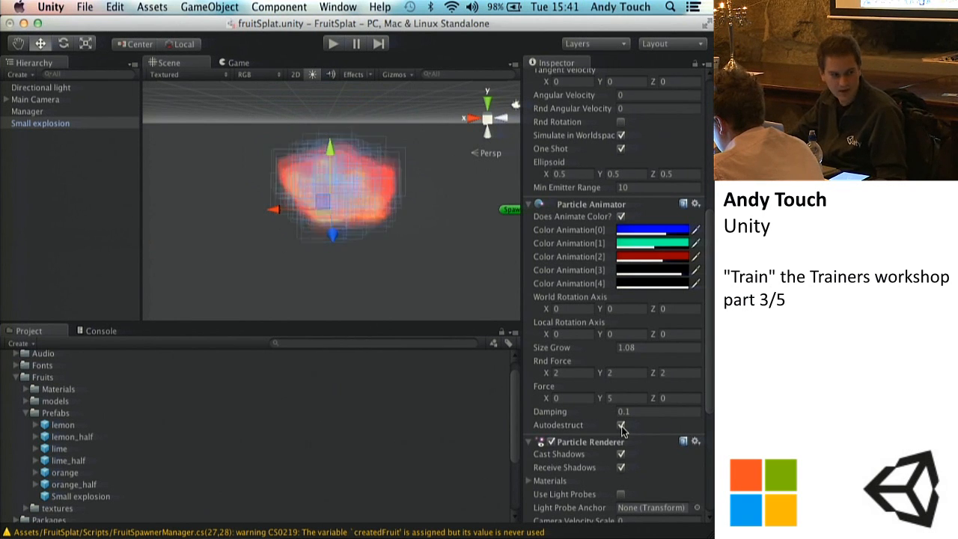
scroll(625, 350, "down", 2)
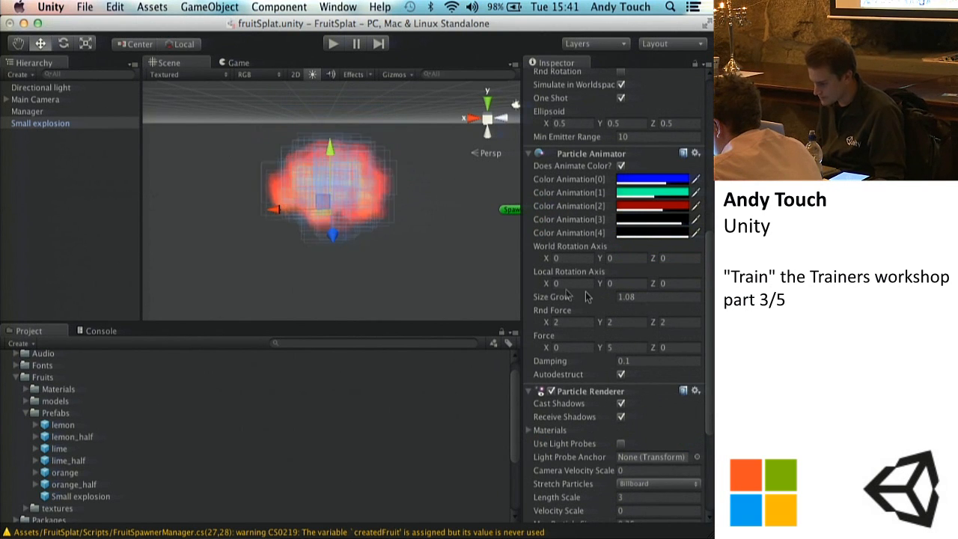
Step: Examine the Small explosion's renderer and material settings, and compare the scene object's emitter values with those of its prefab in the Prefabs folder
scroll(599, 429, "down", 4)
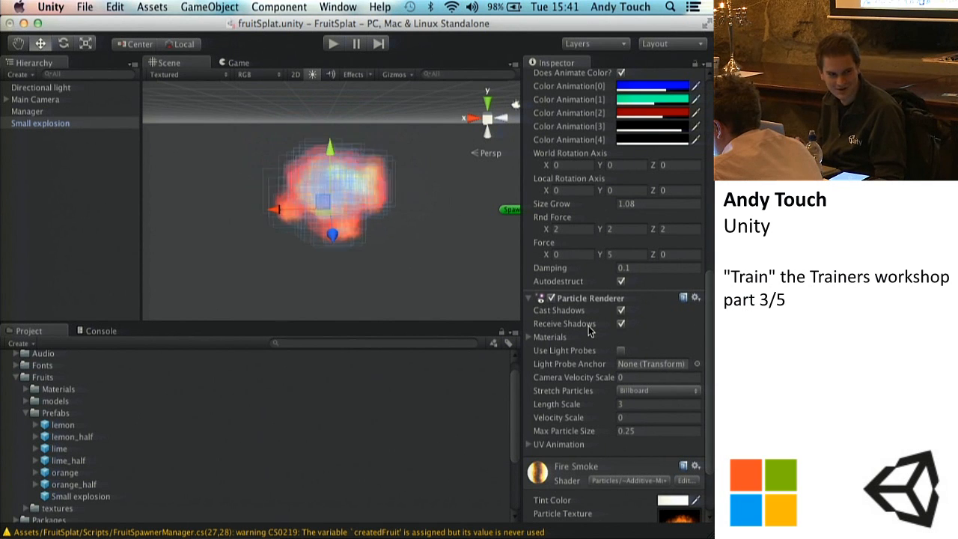
scroll(595, 348, "down", 4)
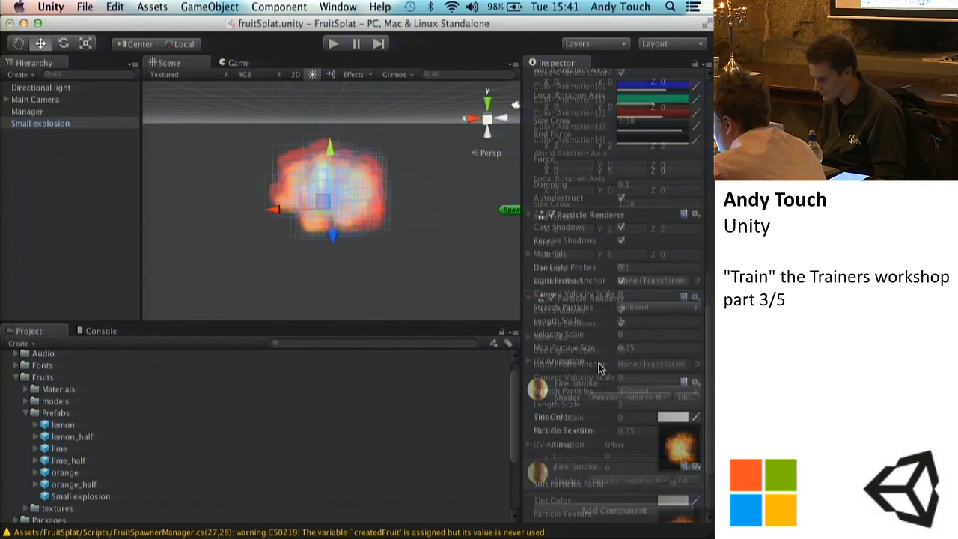
scroll(577, 298, "up", 15)
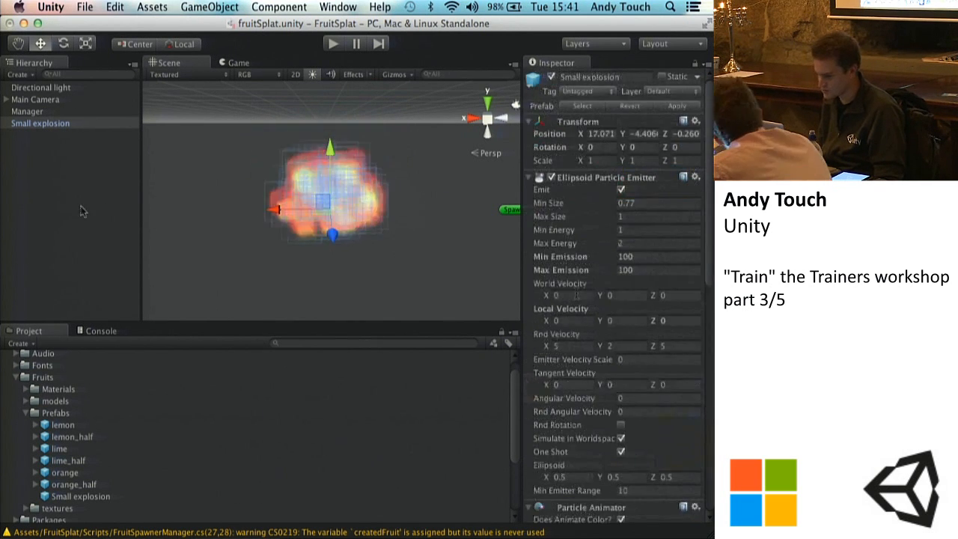
left_click(53, 168)
left_click(47, 125)
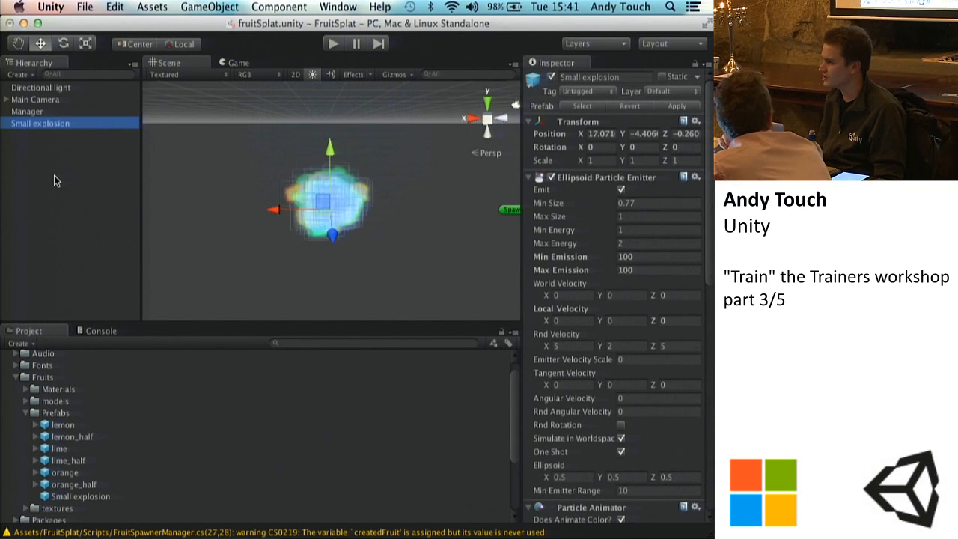
left_click(88, 498)
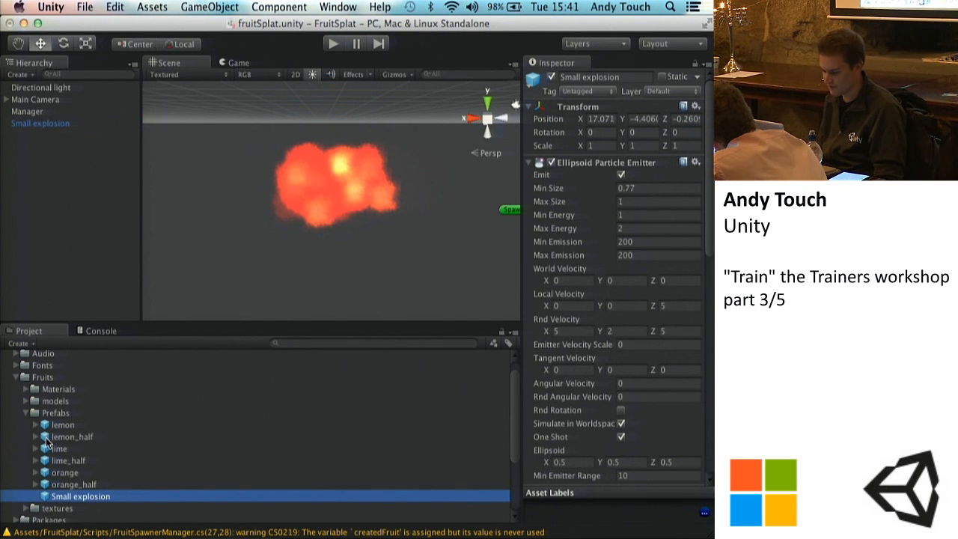
scroll(48, 444, "down", 3)
left_click(65, 387)
key("Down")
key("Down")
key("Down")
key("Down")
key("Down")
key("Down")
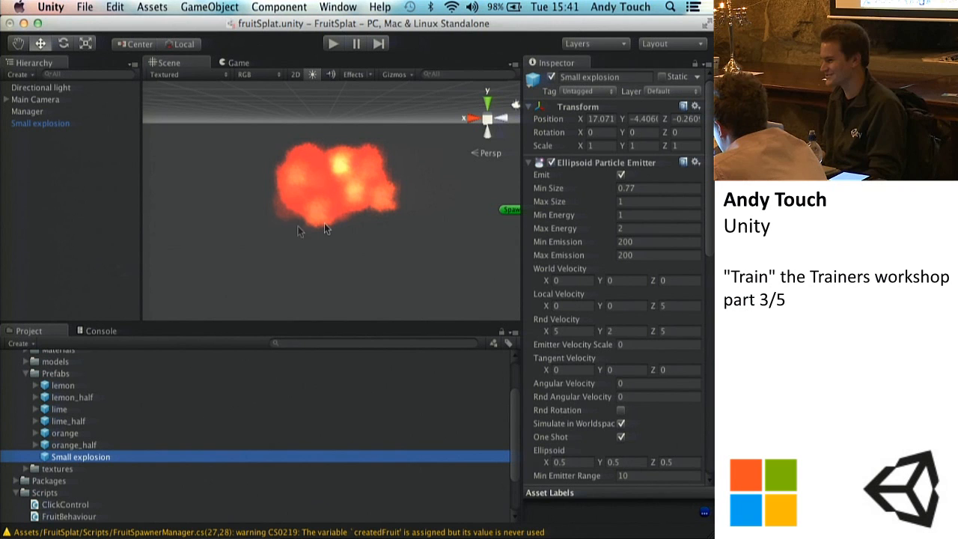
left_click(56, 124)
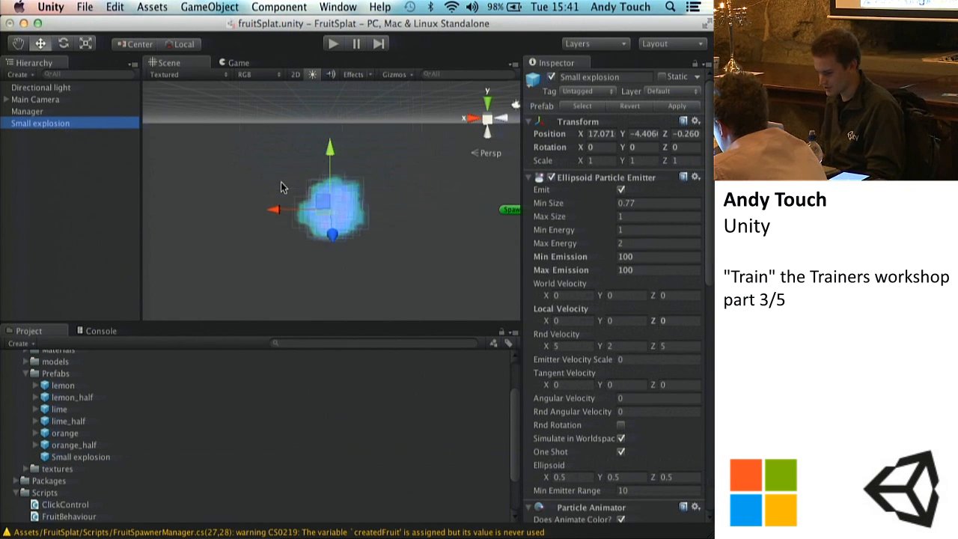
left_click(87, 458)
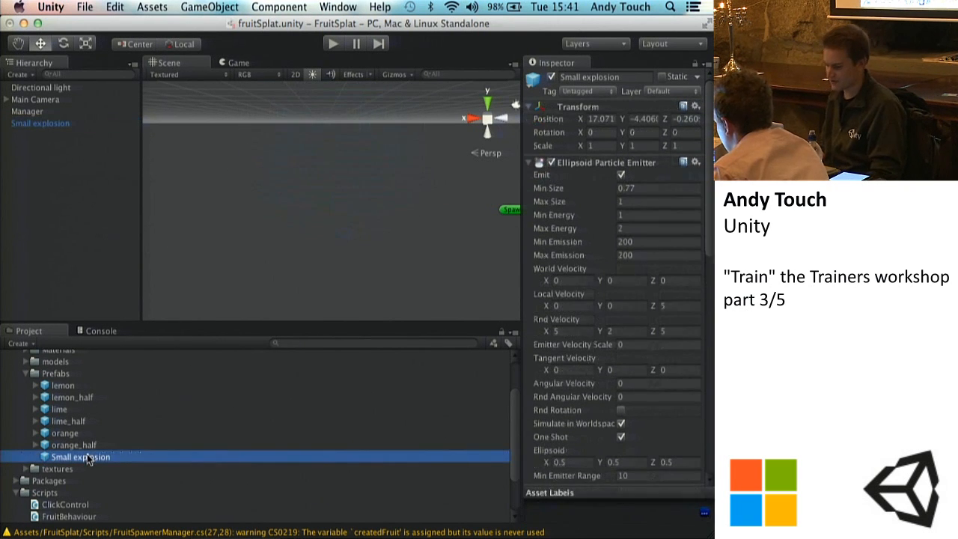
left_click(33, 124)
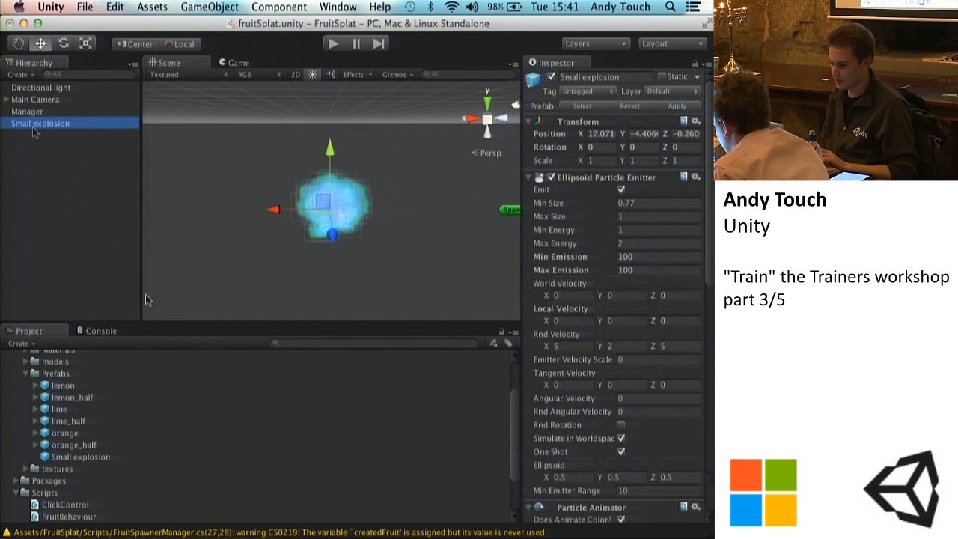
Step: Delete the Small explosion object from the scene and select its prefab in the Prefabs folder
right_click(48, 126)
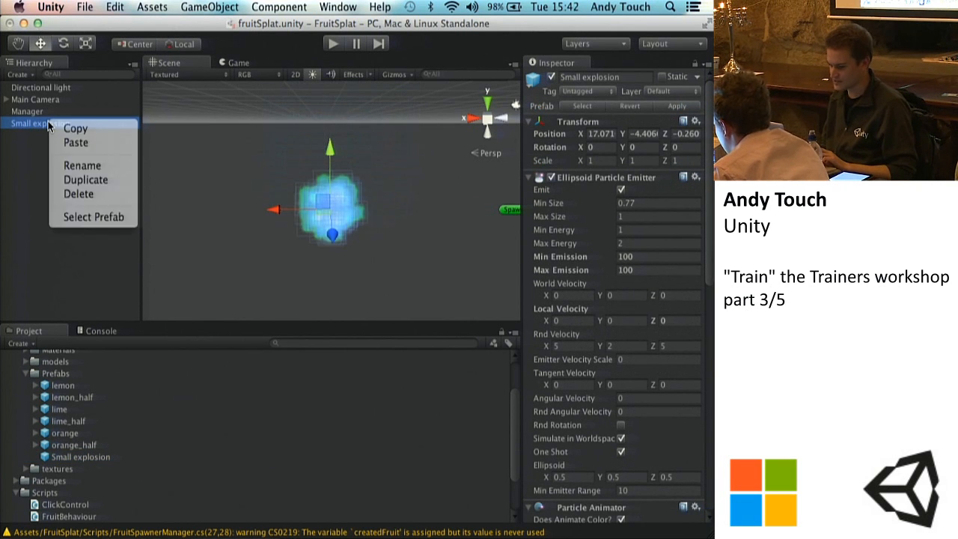
left_click(79, 194)
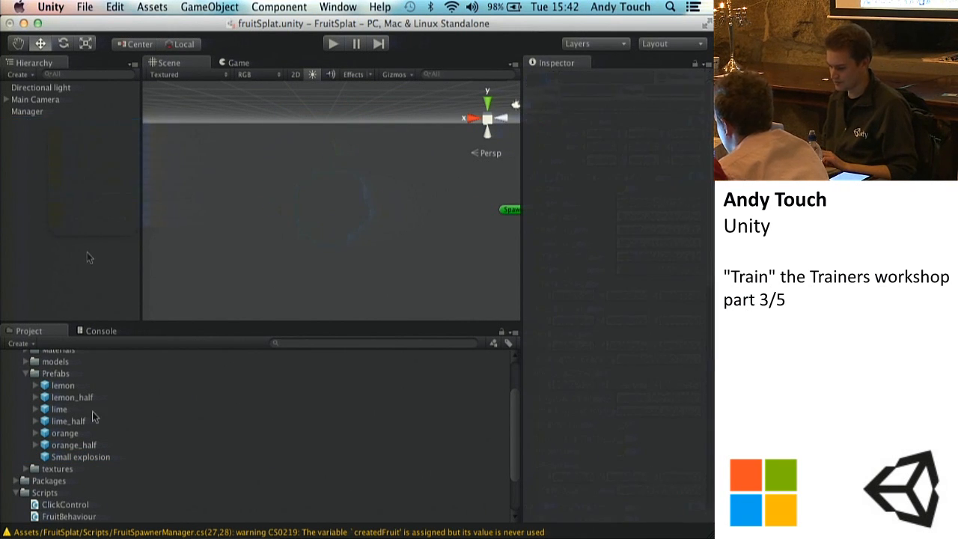
left_click(87, 458)
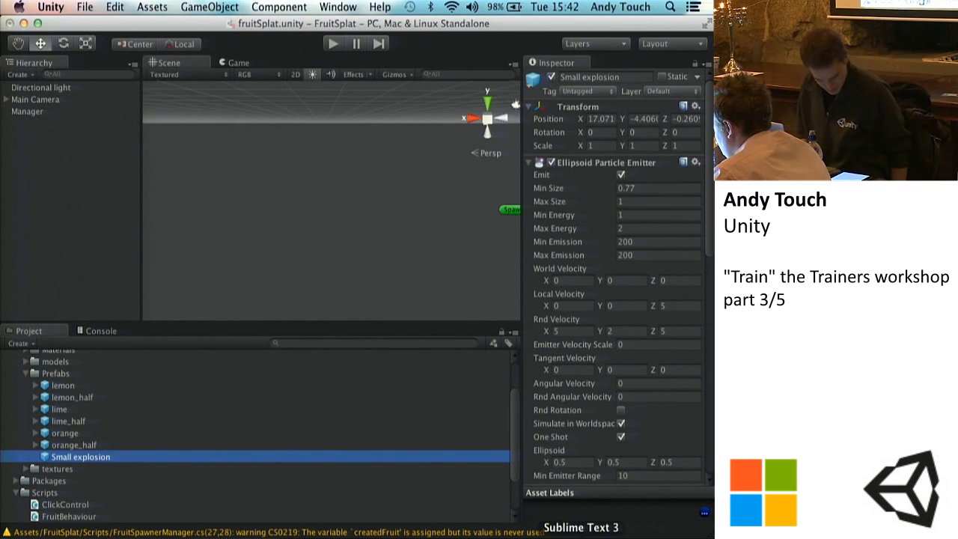
left_click(581, 538)
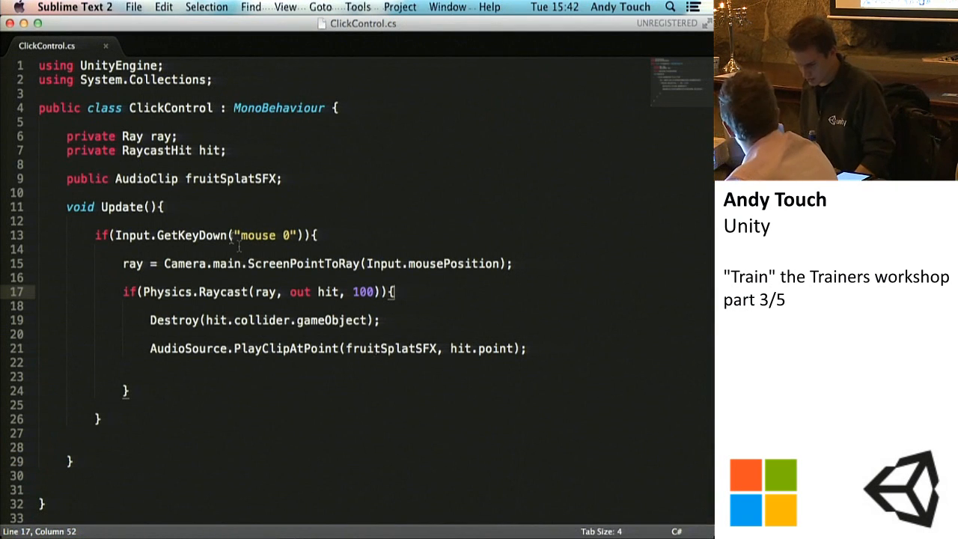
left_click(485, 537)
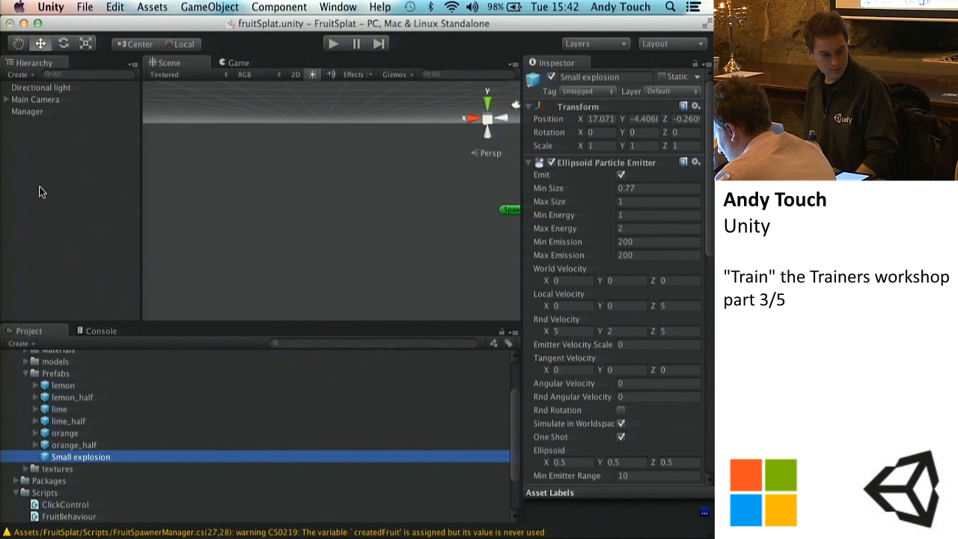
Step: Place the original Small explosion from Standard Assets' Legacy Particles in the scene to inspect its settings, and delete it again
scroll(47, 423, "down", 3)
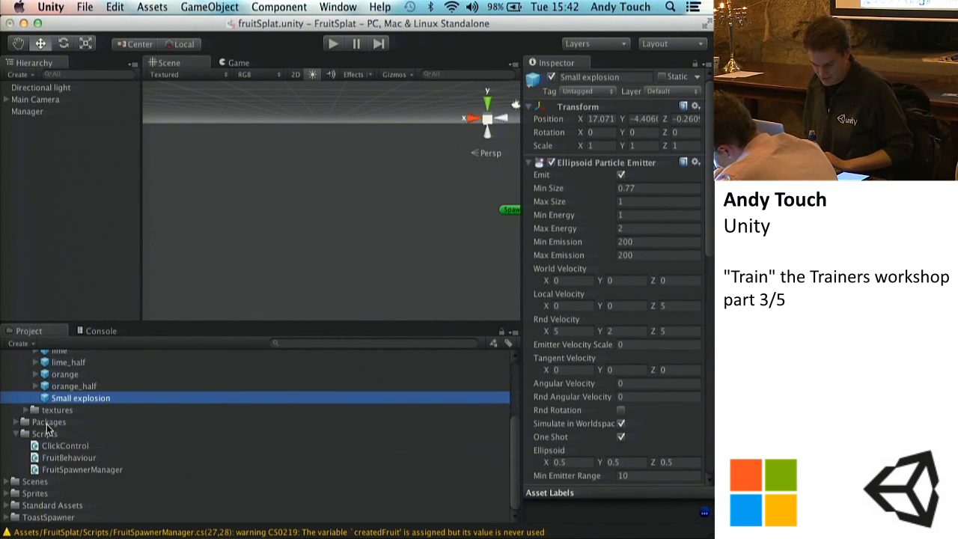
left_click(7, 506)
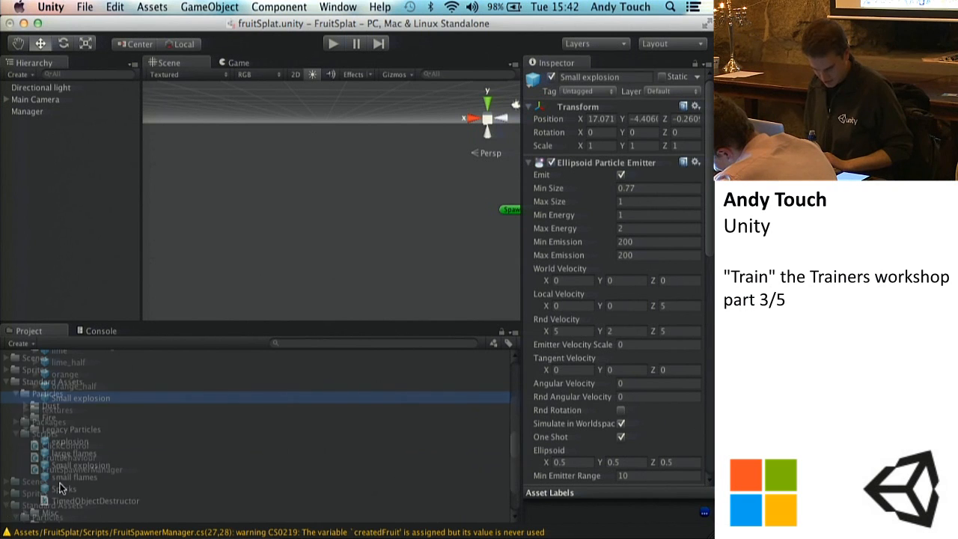
left_click_drag(71, 412, 211, 238)
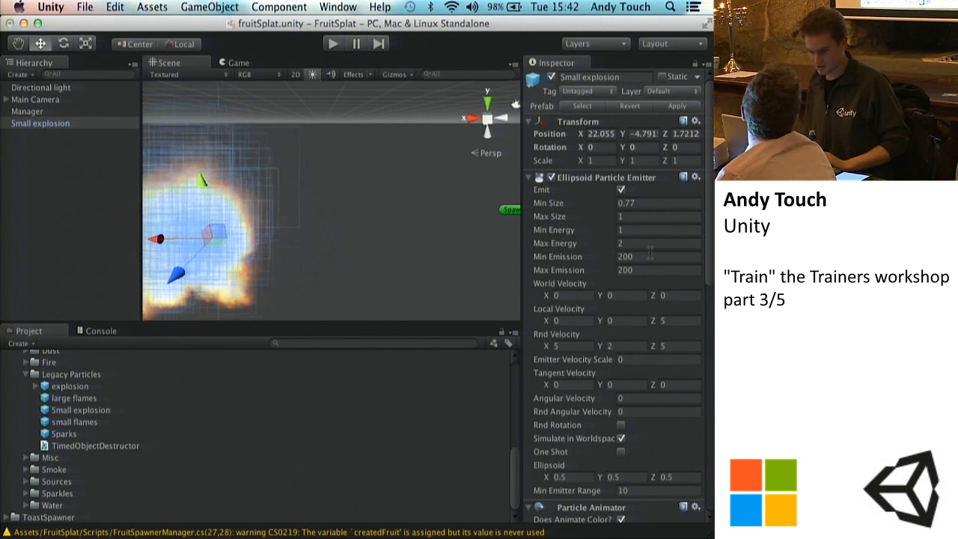
scroll(650, 255, "down", 10)
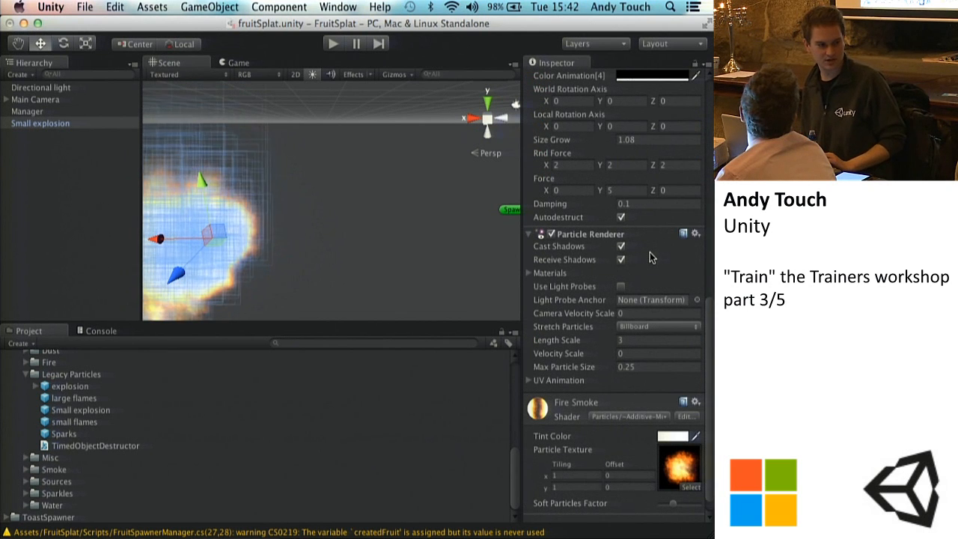
right_click(33, 128)
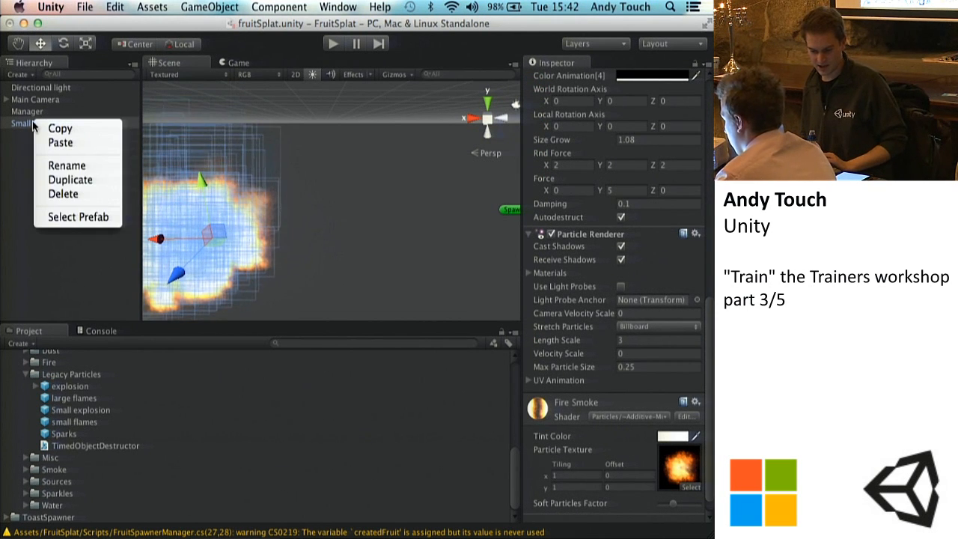
left_click(63, 195)
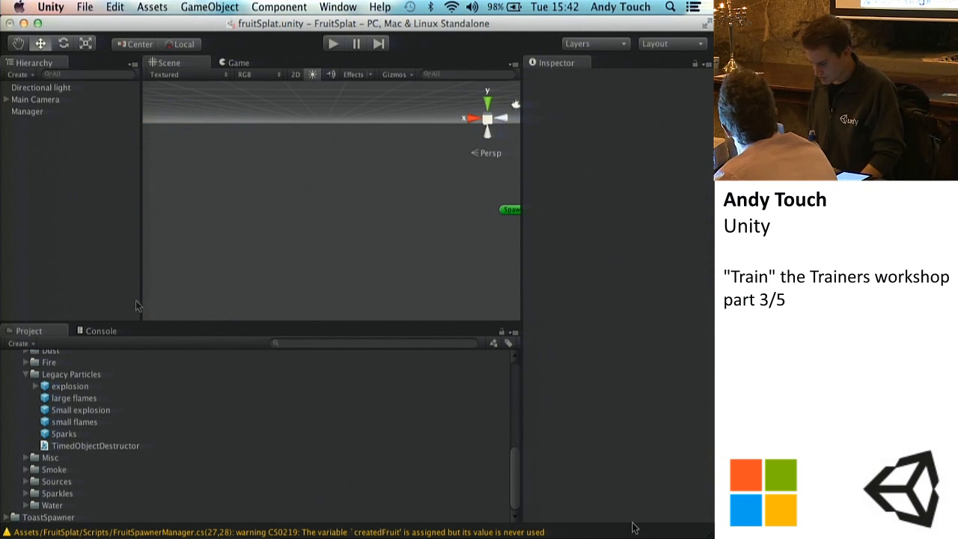
Step: In Sublime Text, declare "public GameObject explosion;" below the fruitSplatSFX variable in ClickControl.cs and save the script
left_click(578, 532)
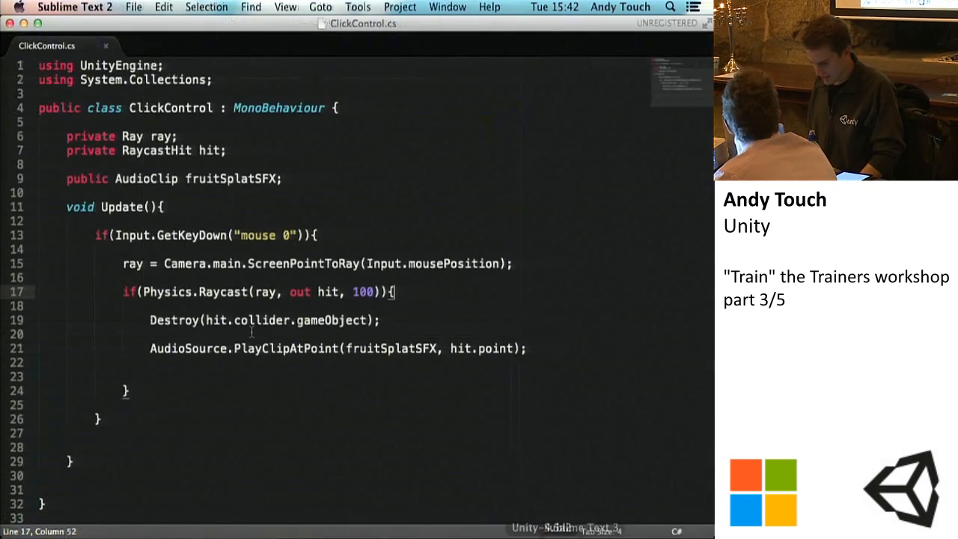
left_click(285, 180)
key("Return")
key("Return")
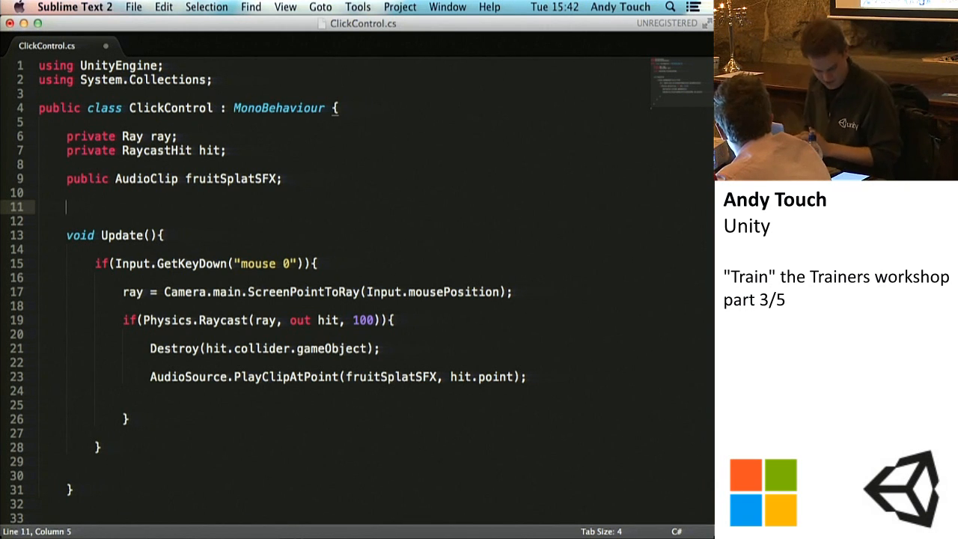
type("public ")
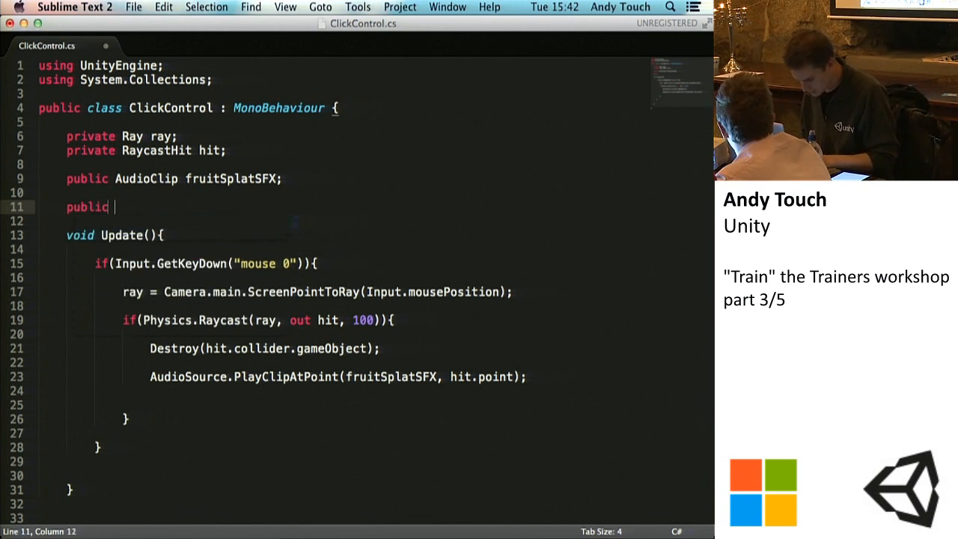
type("Game")
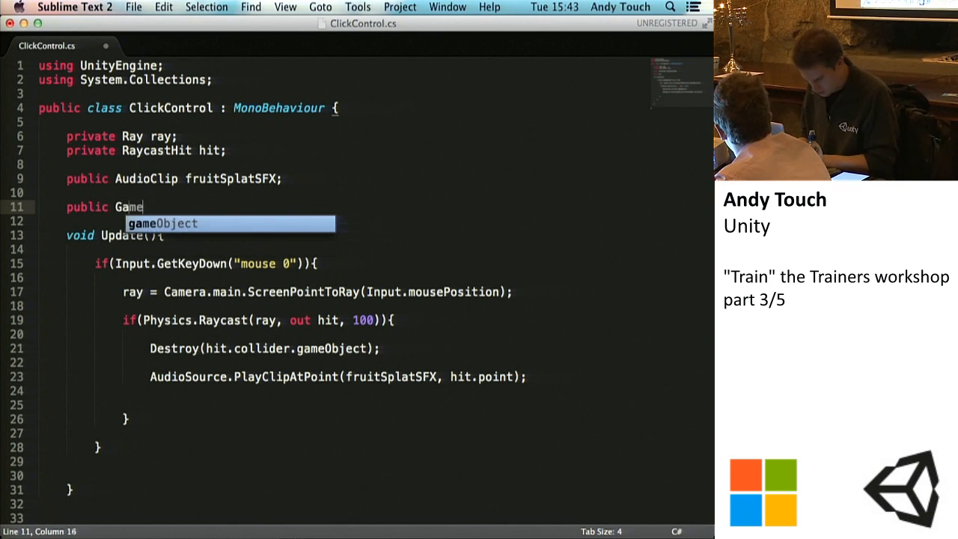
key("Tab")
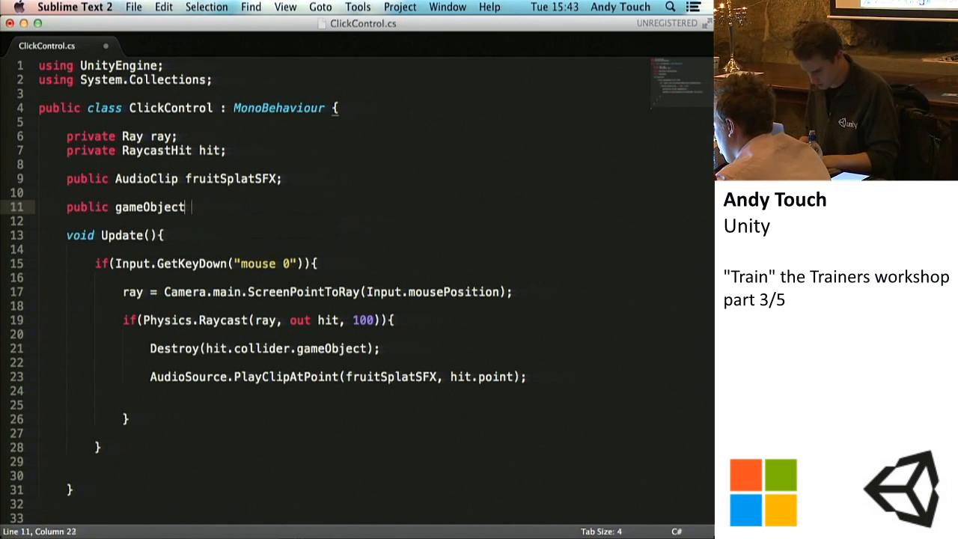
key("BackSpace")
type("G")
type("explosion;")
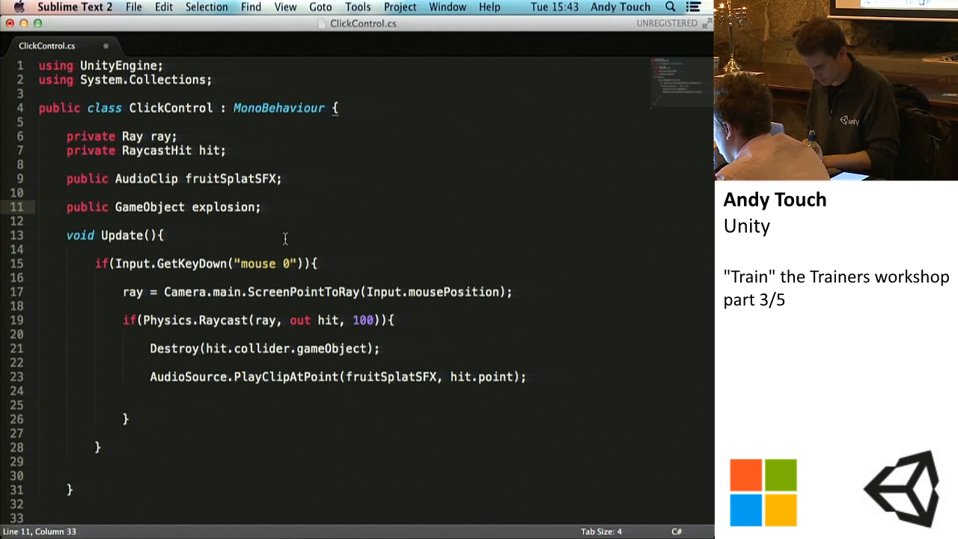
key("super+s")
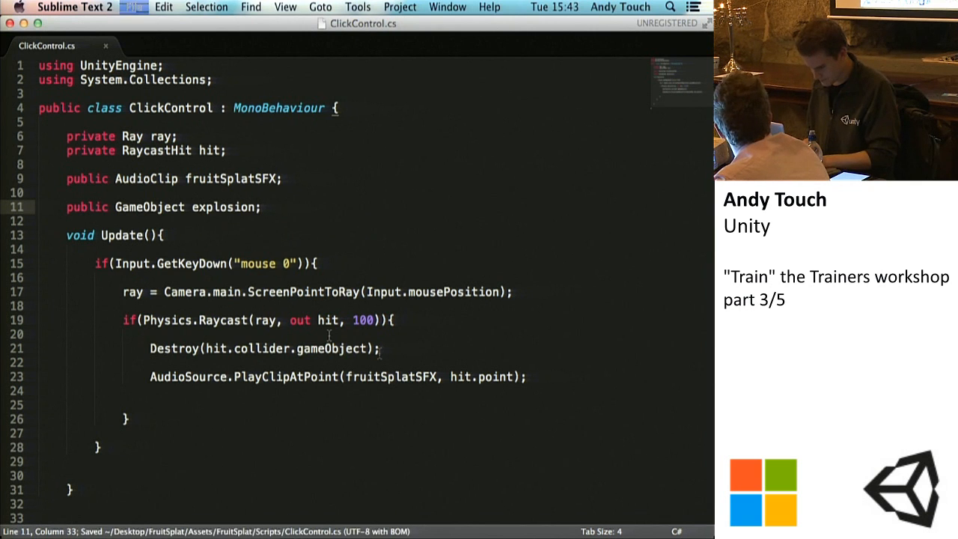
Step: Add an empty "Instantiate();" call below the PlayClipAtPoint line inside the raycast block and save the script
left_click(393, 321)
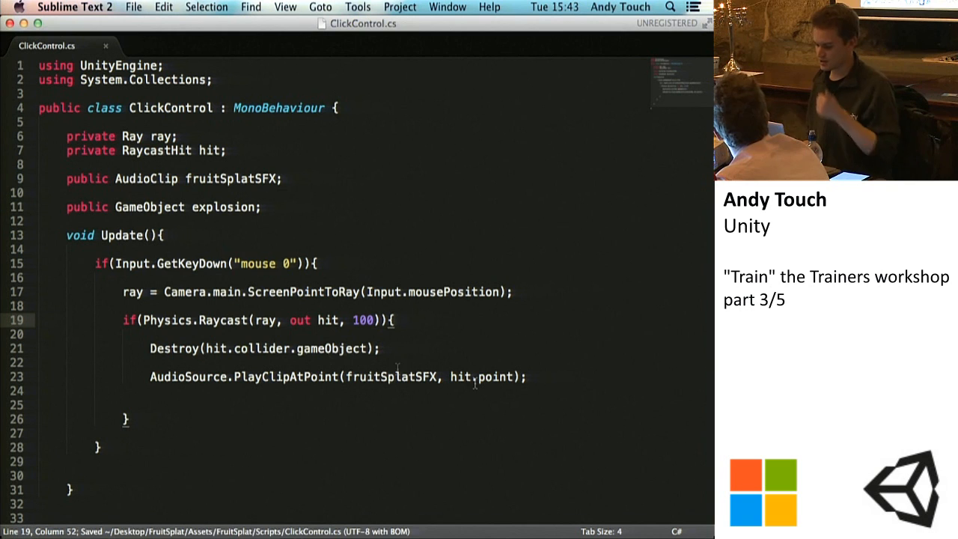
left_click(528, 377)
key("Return")
key("Return")
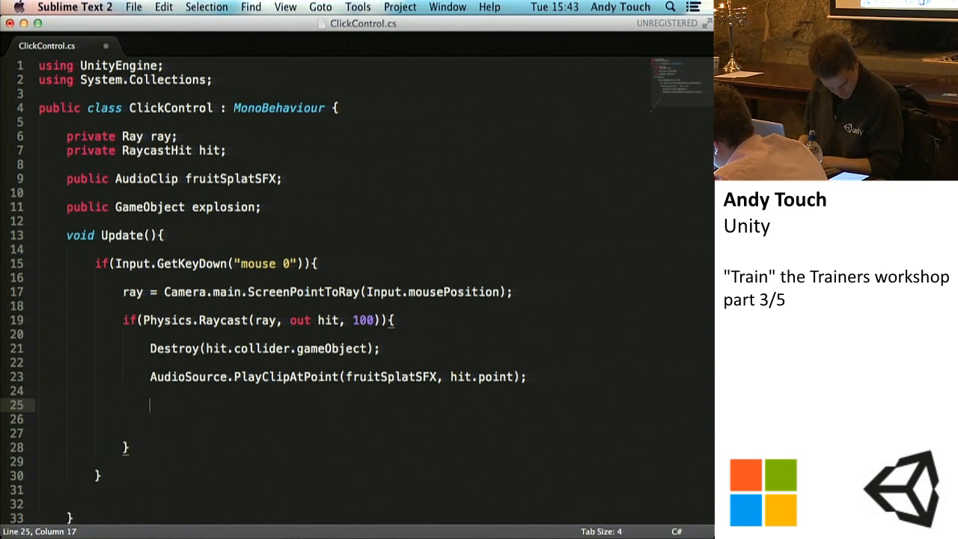
type("Instantiate(")
key("Right")
type(";")
key("super+s")
key("Left")
key("Left")
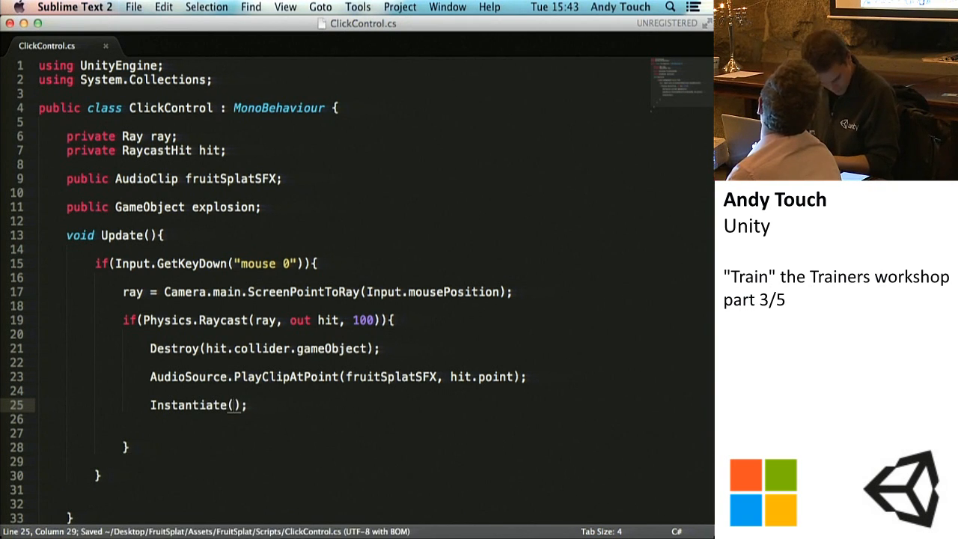
Step: Give the Instantiate call the arguments explosion, hit.point and transform.rotation
type("explosion)")
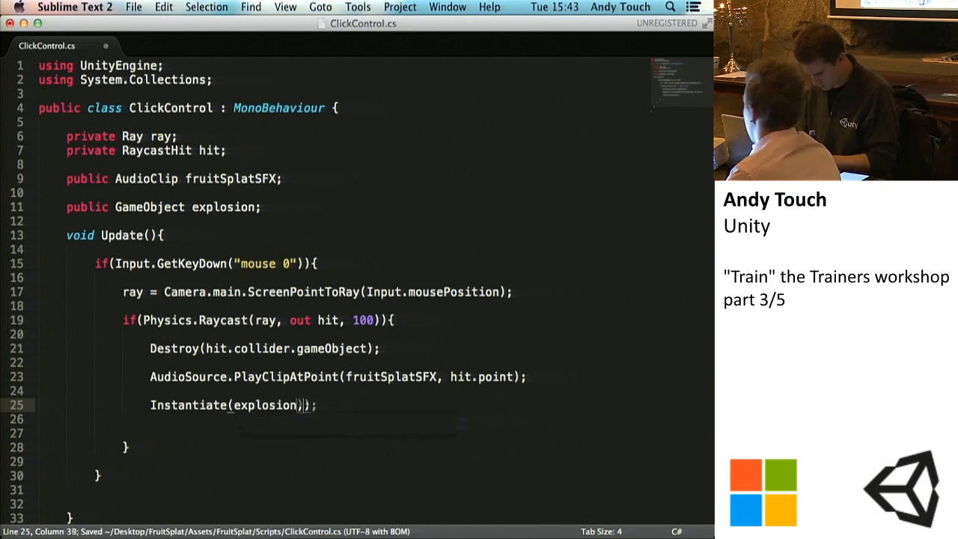
key("BackSpace")
type(", hit")
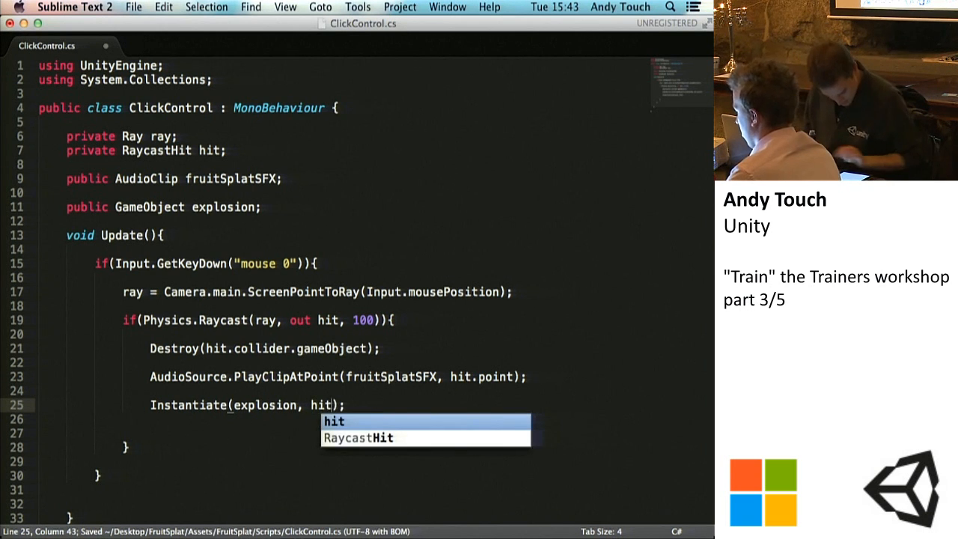
type(".point")
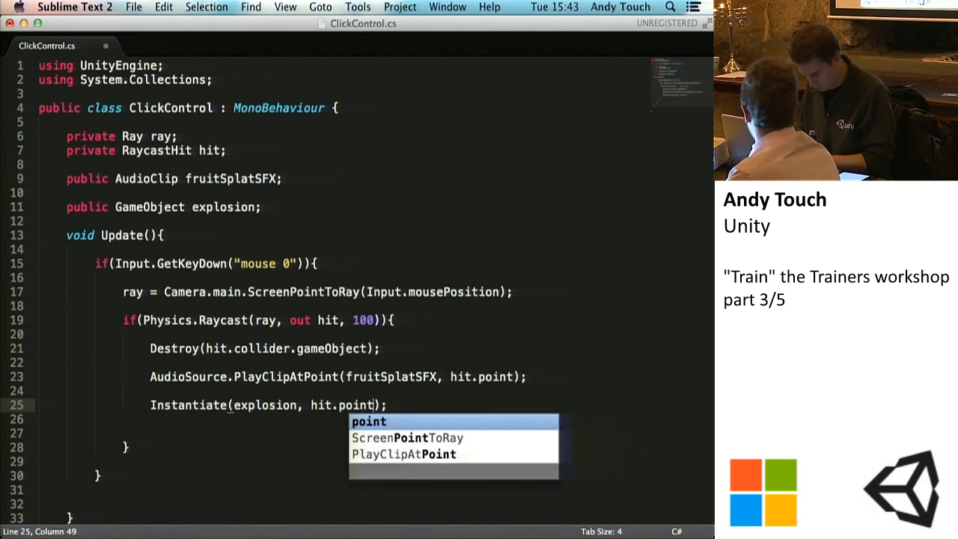
type(", transform.ro")
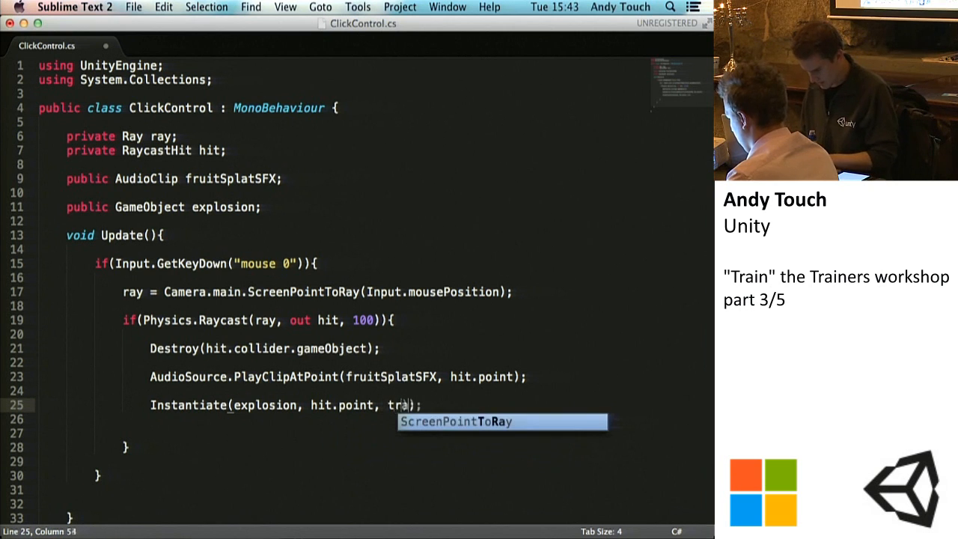
type("tation")
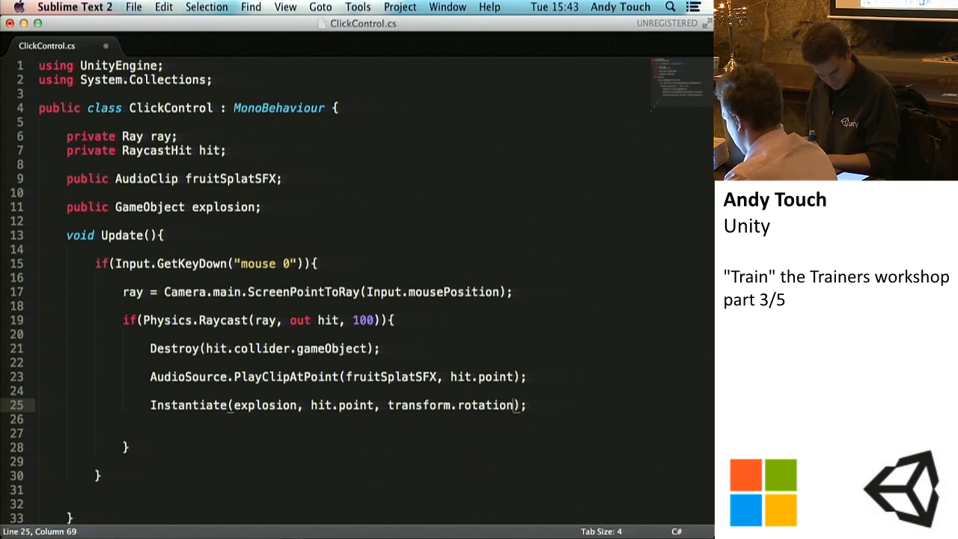
Step: Save ClickControl.cs, append "as GameObject" to the Instantiate call on line 25, and save the script again
key("super+s")
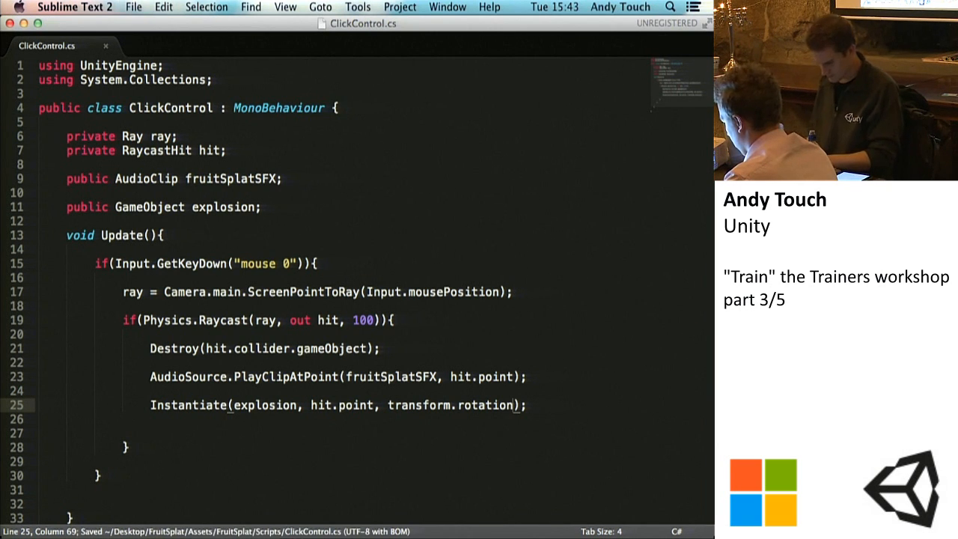
type("as GameObject")
key("super+s")
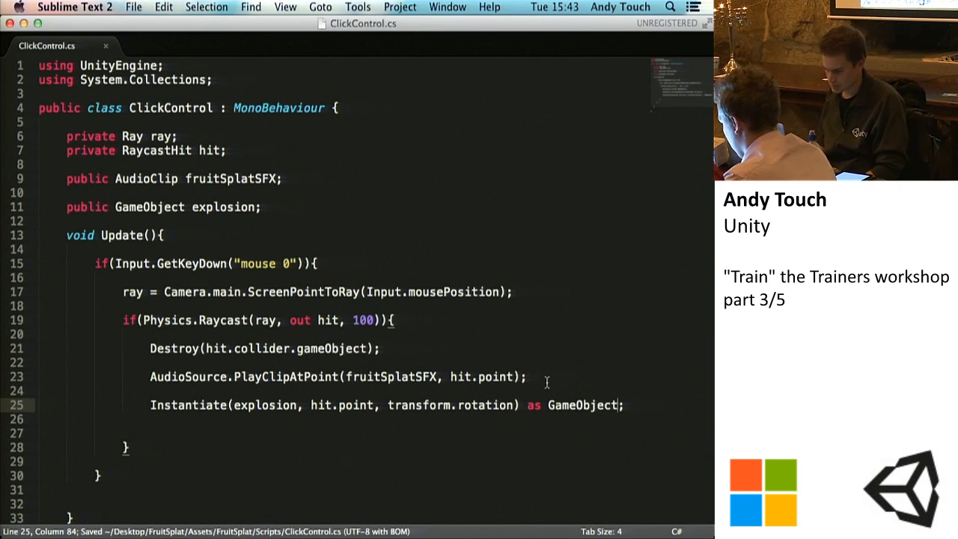
scroll(547, 382, "down", 2)
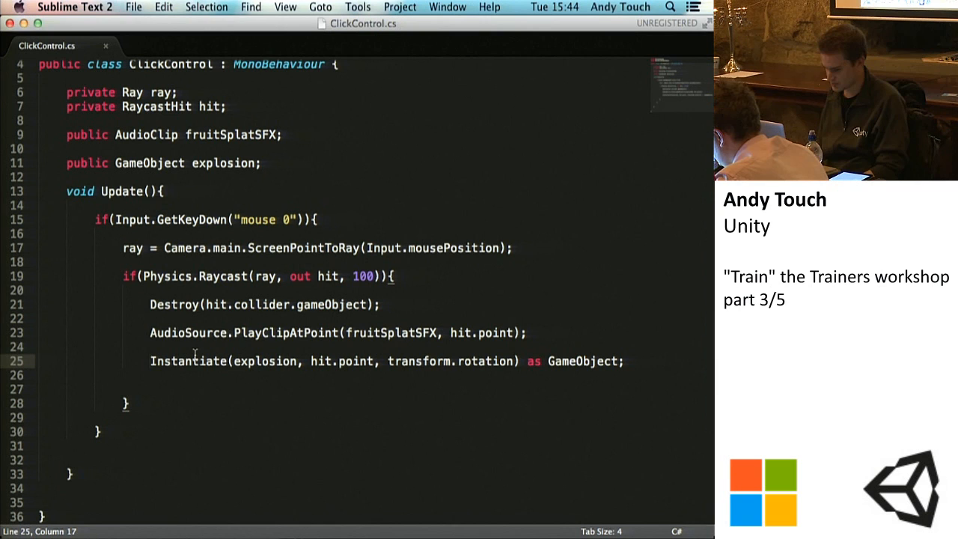
key("super+s")
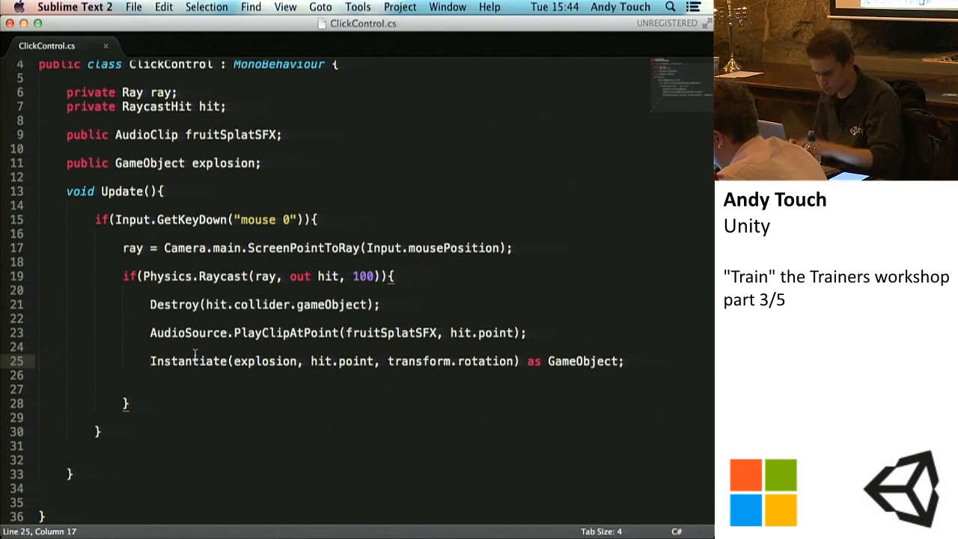
key("super+s")
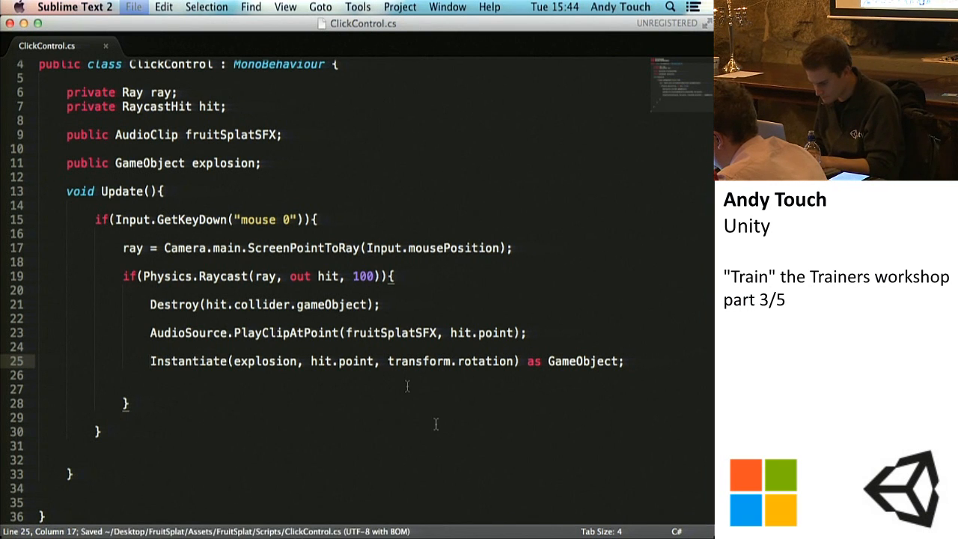
Step: Open the compile error from Unity, remove "as GameObject" from the Instantiate line, save the script, and clear Unity's console
left_click(481, 536)
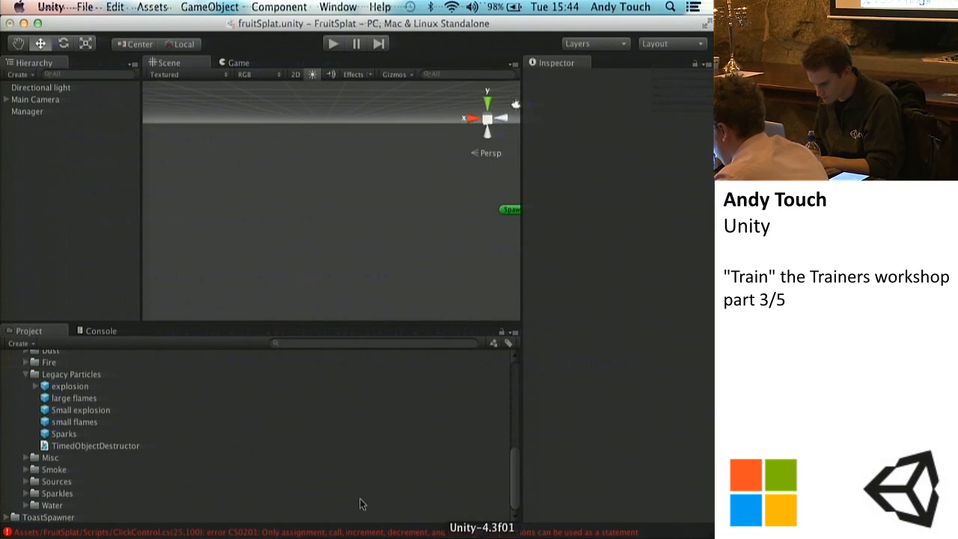
double_click(352, 532)
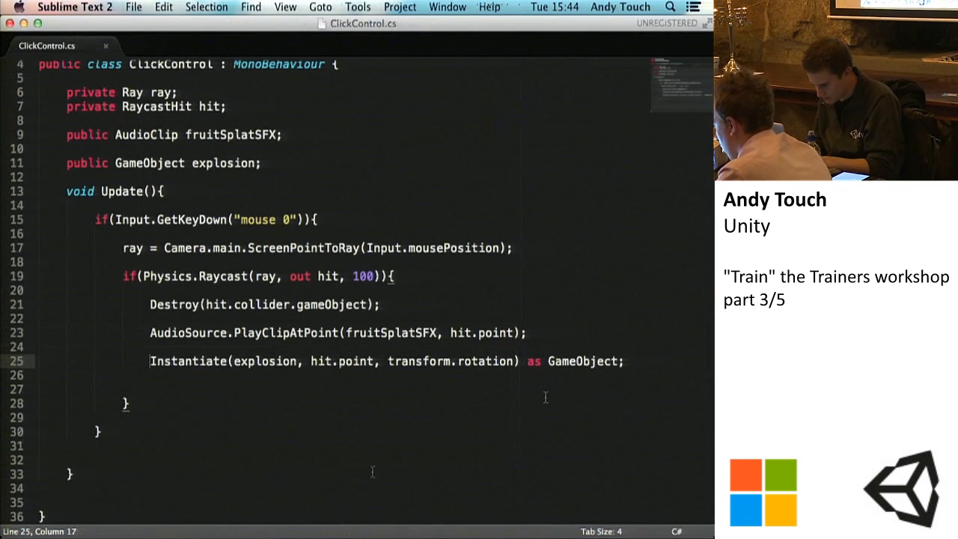
left_click_drag(620, 361, 533, 361)
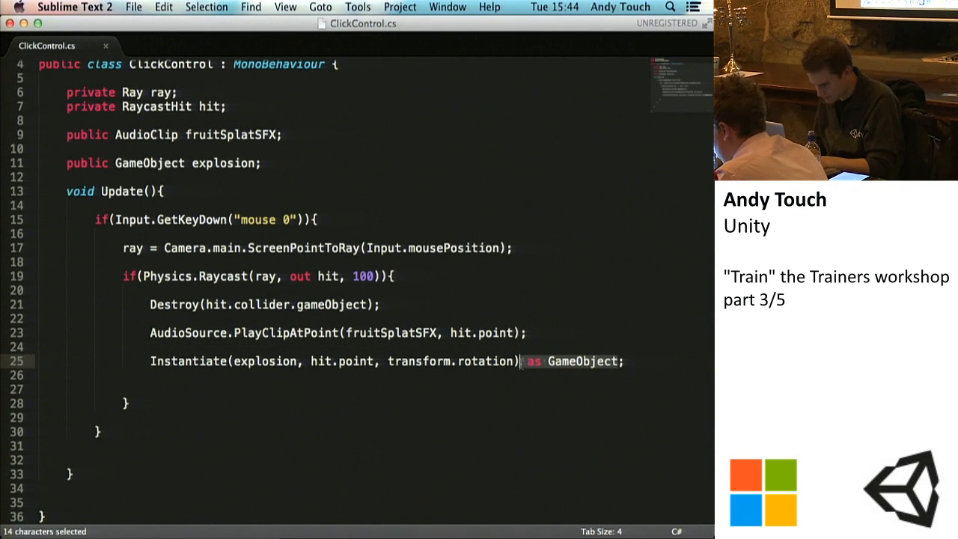
key("BackSpace")
key("super+s")
left_click(481, 536)
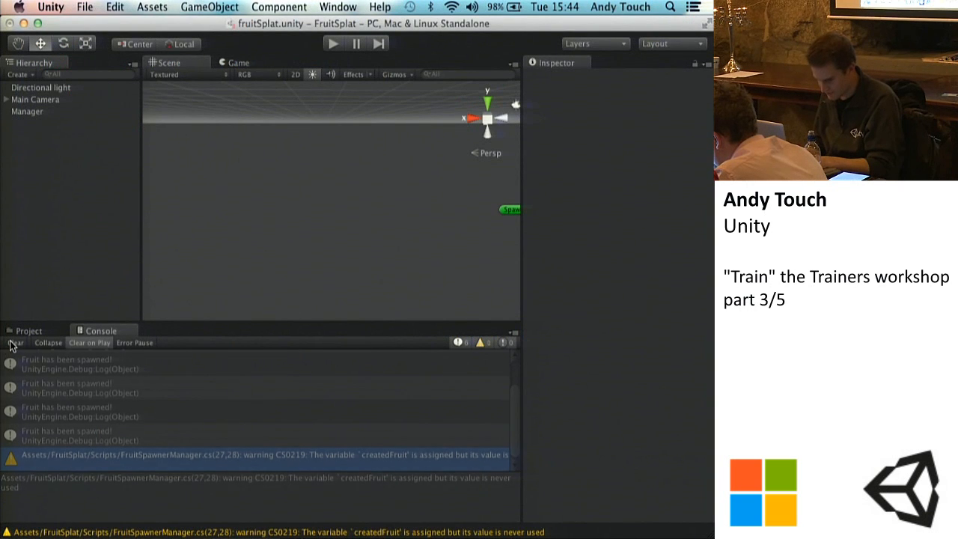
left_click(13, 342)
left_click(571, 533)
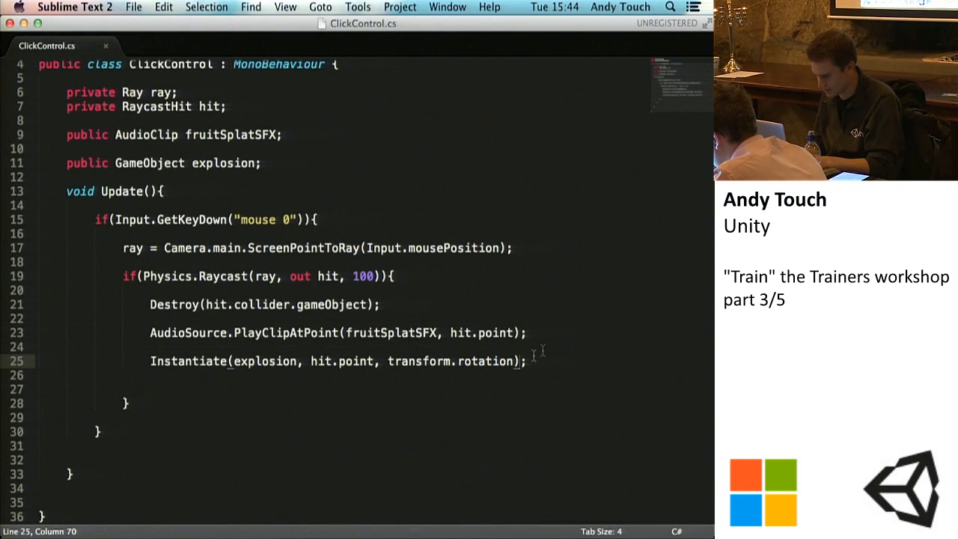
type("as GameObject")
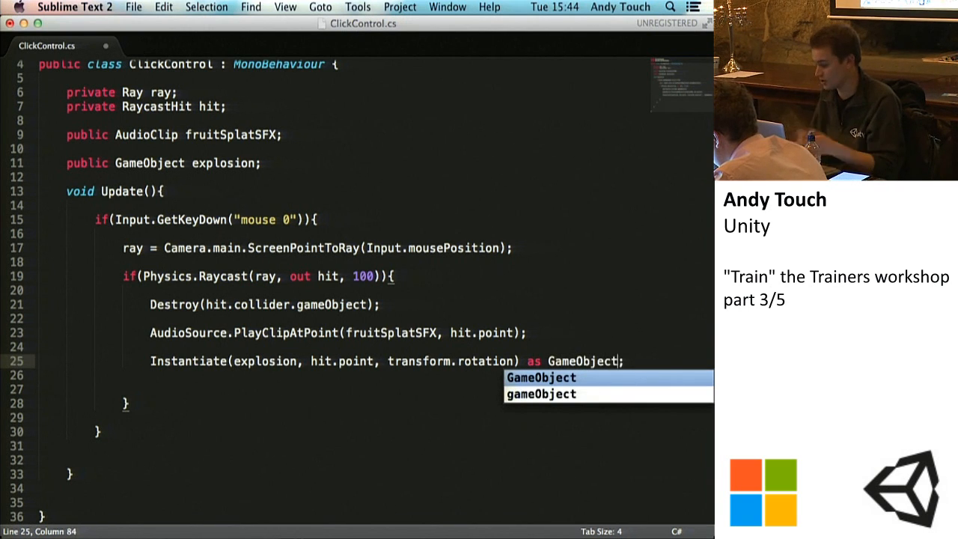
key("BackSpace")
key("BackSpace")
key("BackSpace")
key("BackSpace")
key("BackSpace")
key("BackSpace")
key("BackSpace")
key("BackSpace")
key("BackSpace")
key("BackSpace")
key("BackSpace")
key("BackSpace")
key("BackSpace")
key("BackSpace")
key("super+s")
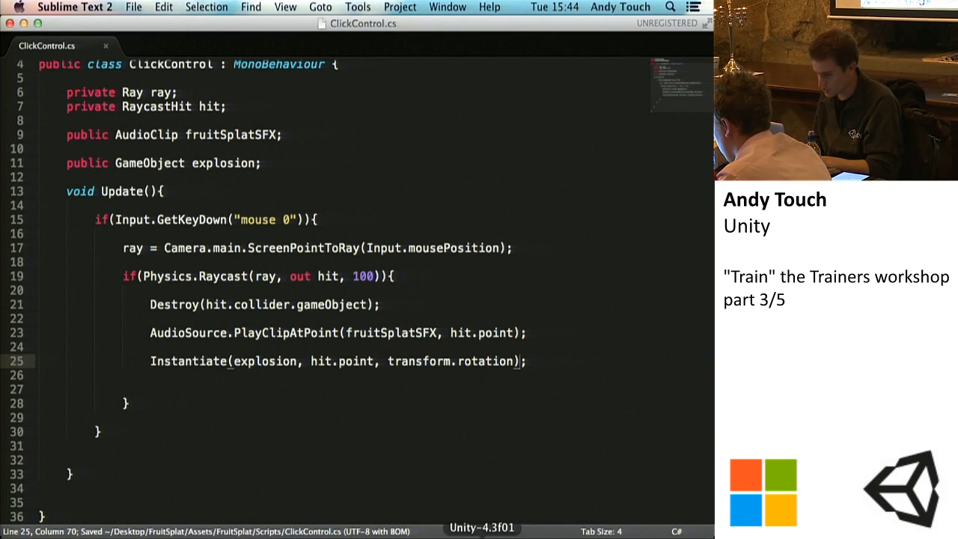
Step: In Unity, assign the Small explosion prefab from Fruits/Prefabs to the Explosion field of the Main Camera's Click Control script
left_click(482, 536)
left_click(28, 111)
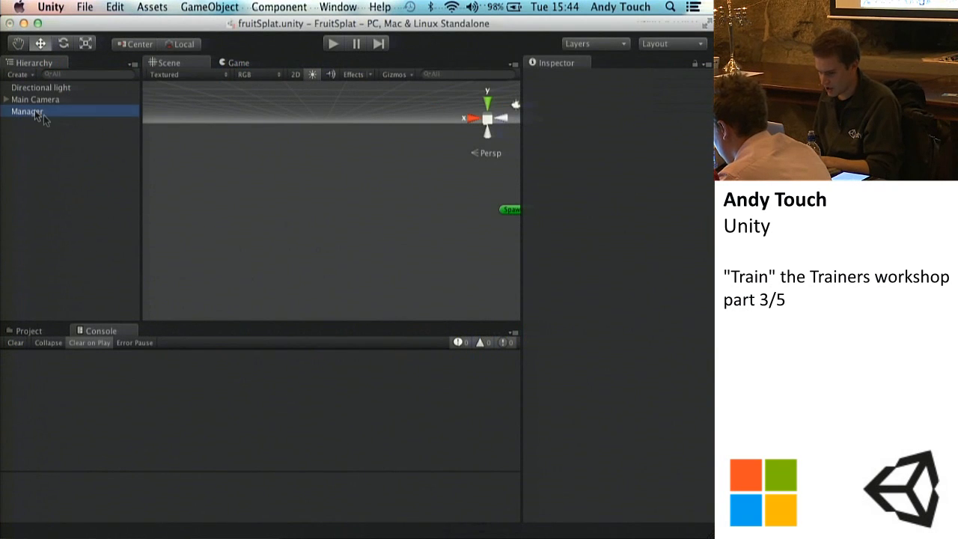
left_click(32, 100)
scroll(676, 463, "down", 3)
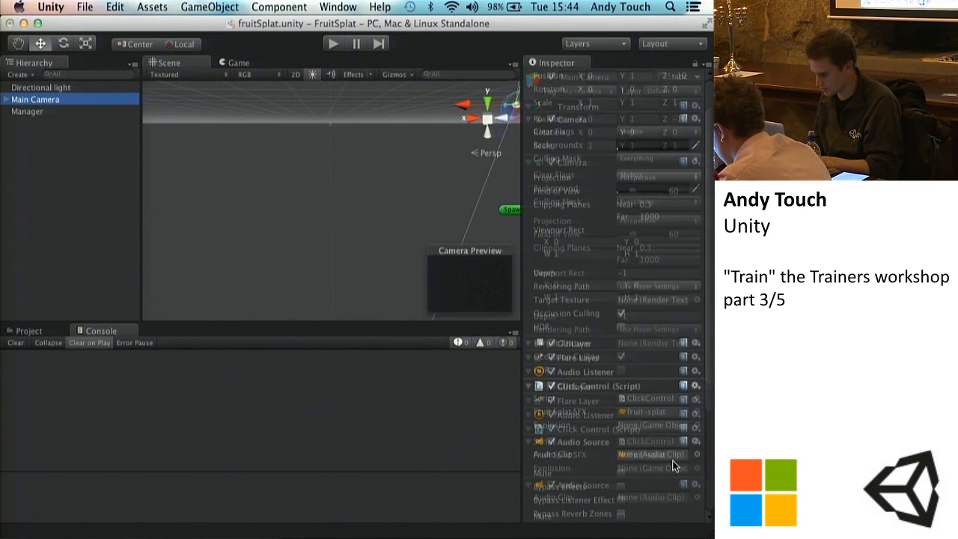
left_click(54, 331)
scroll(72, 456, "down", 6)
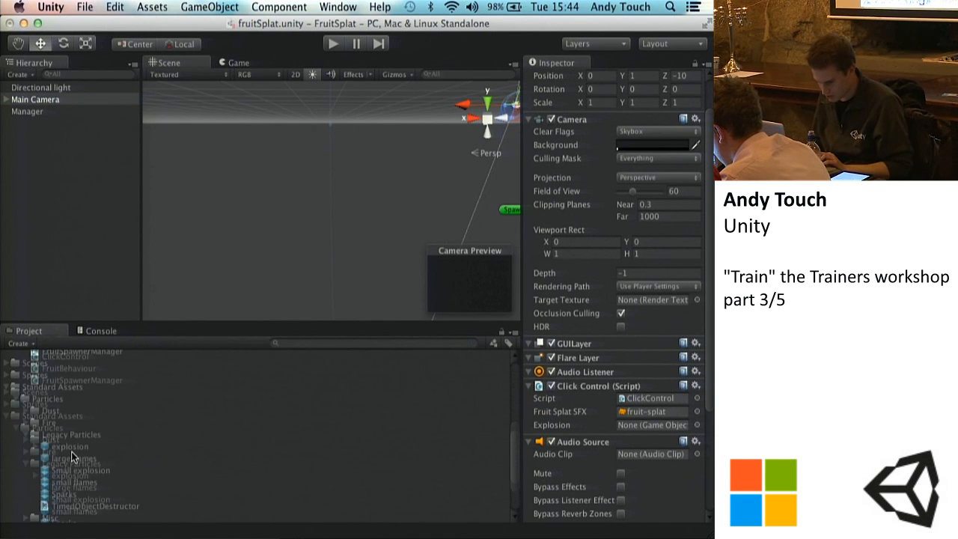
scroll(72, 456, "up", 15)
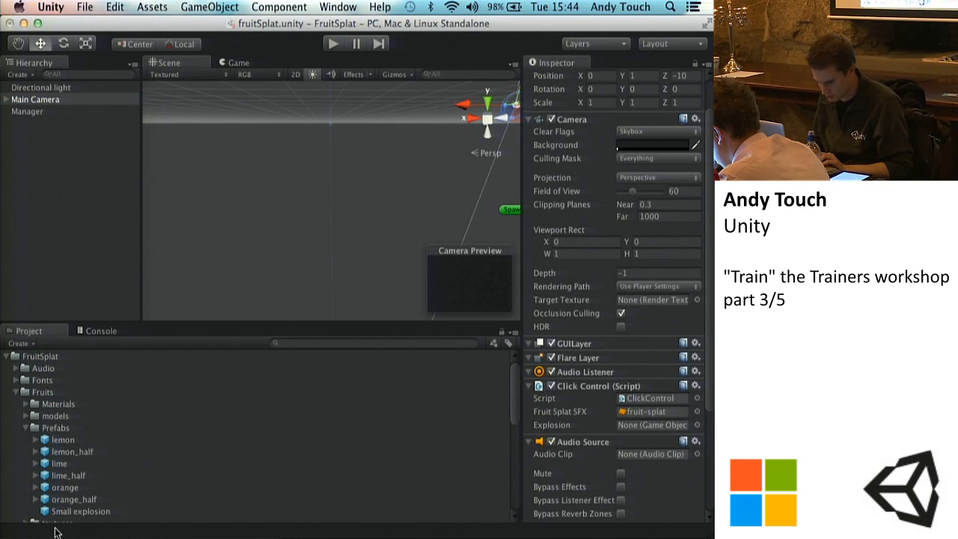
left_click_drag(72, 511, 666, 425)
Step: Run the game, hit falling fruit repeatedly to test the explosion effect, and stop play mode
left_click(333, 44)
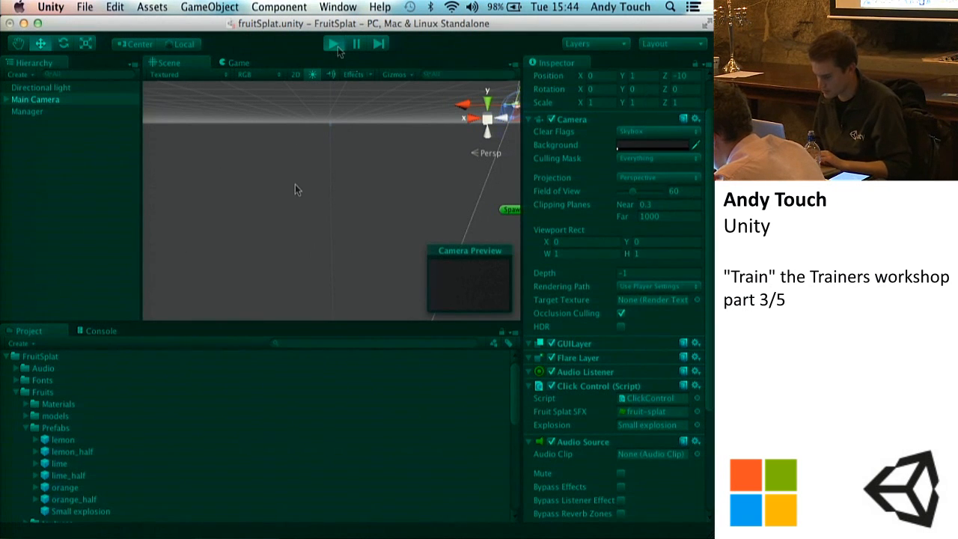
left_click(369, 200)
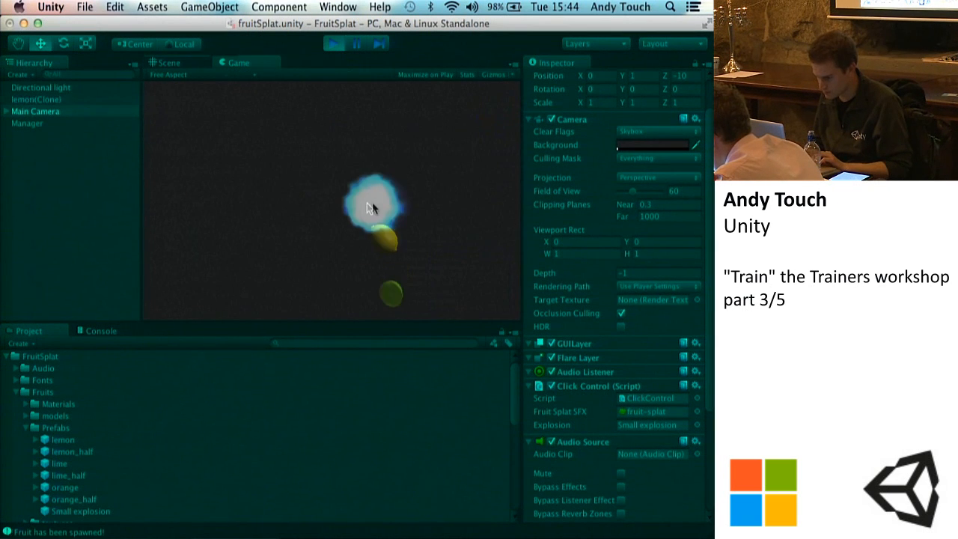
left_click(272, 155)
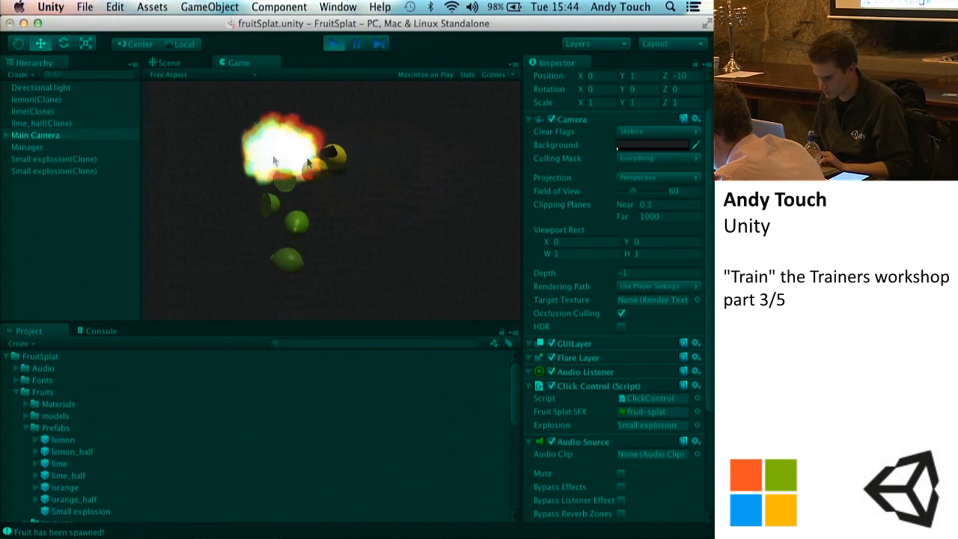
left_click(372, 155)
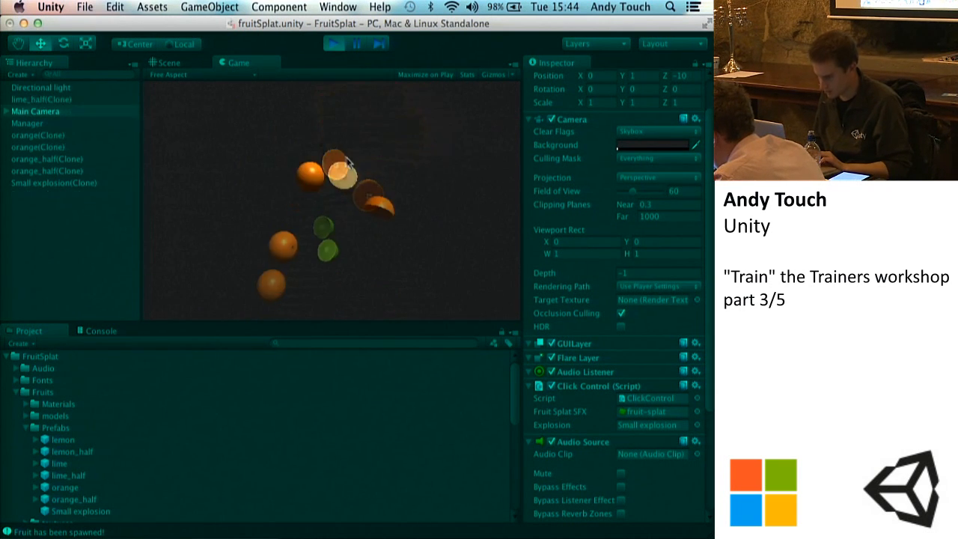
left_click(346, 217)
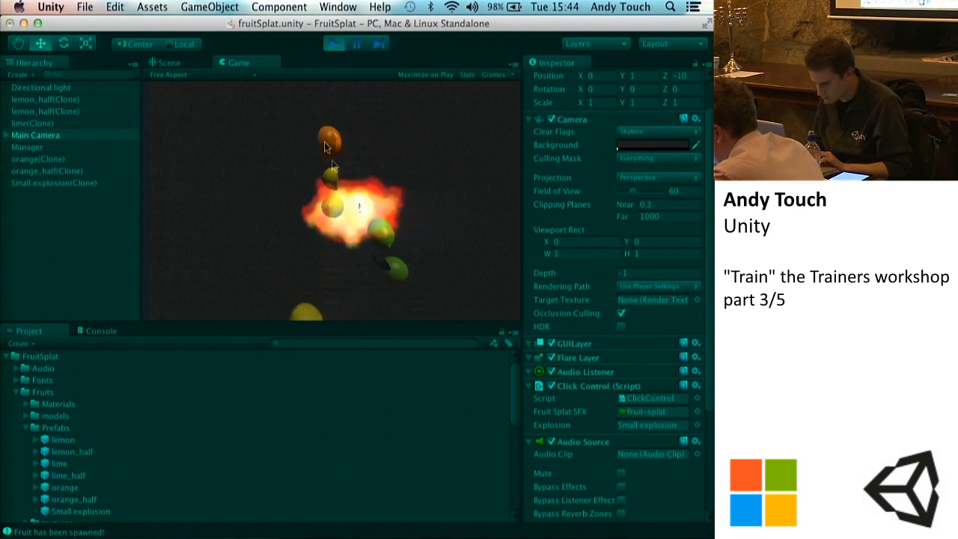
left_click(324, 138)
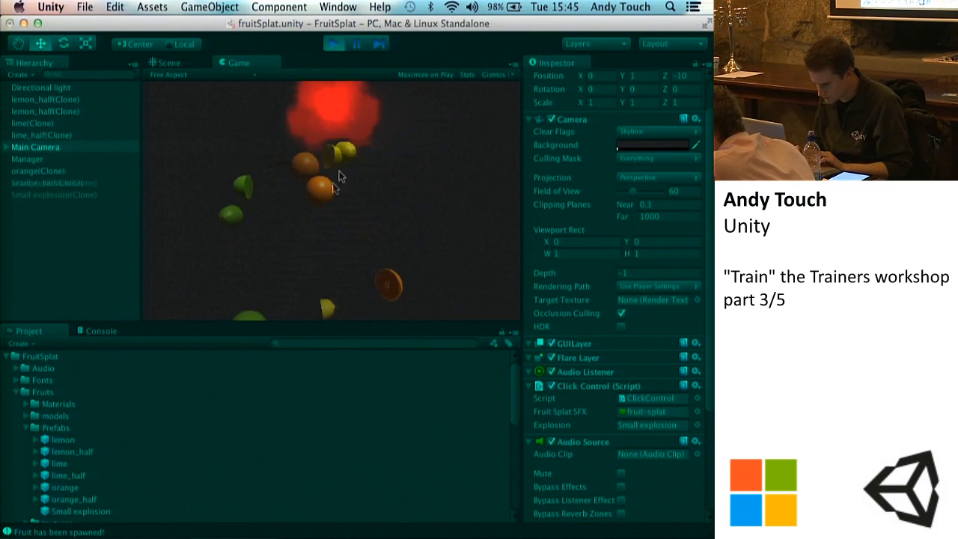
left_click(312, 174)
left_click(314, 154)
left_click(320, 154)
left_click(317, 185)
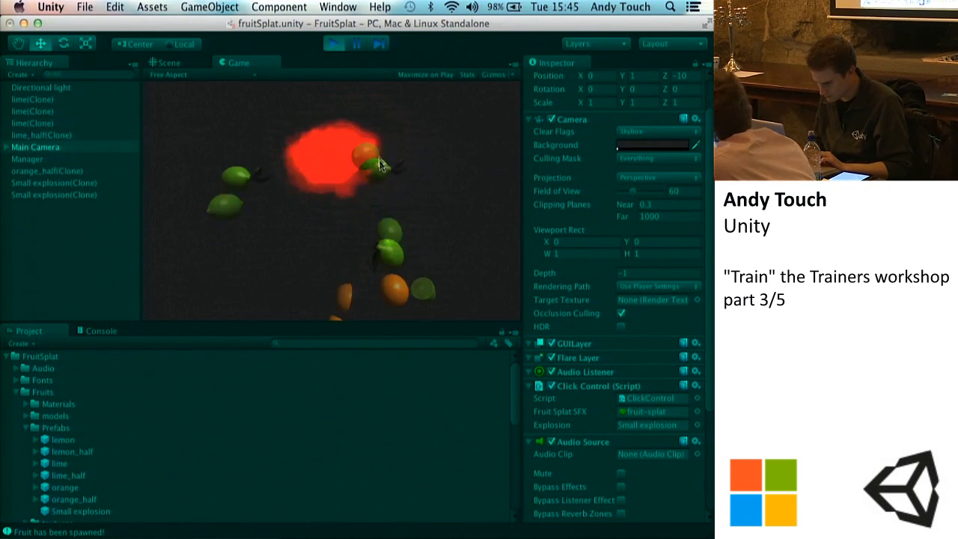
left_click(337, 156)
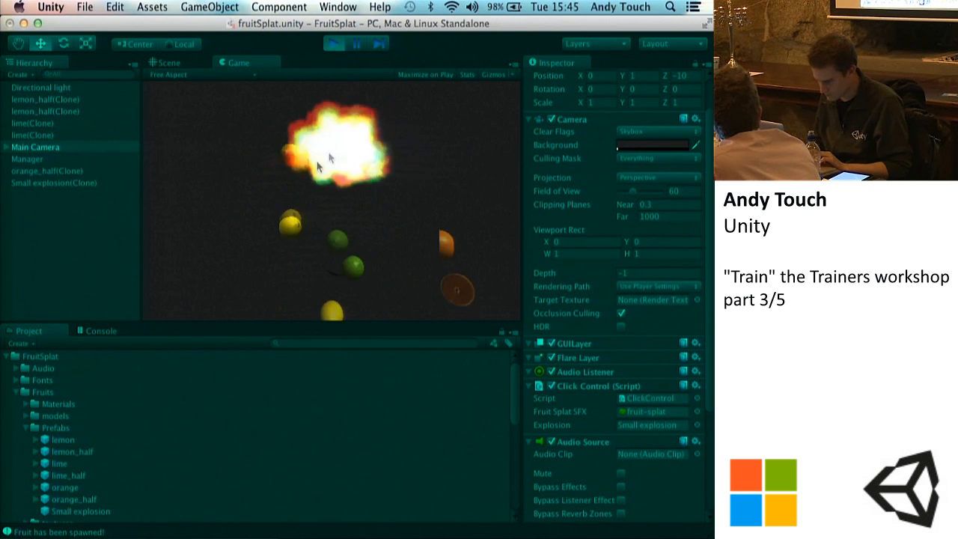
left_click(369, 146)
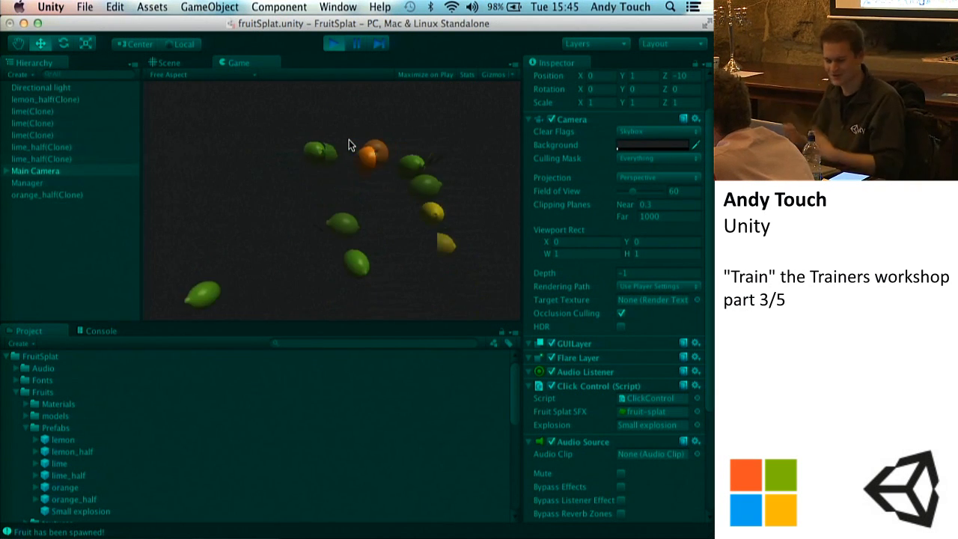
left_click(329, 192)
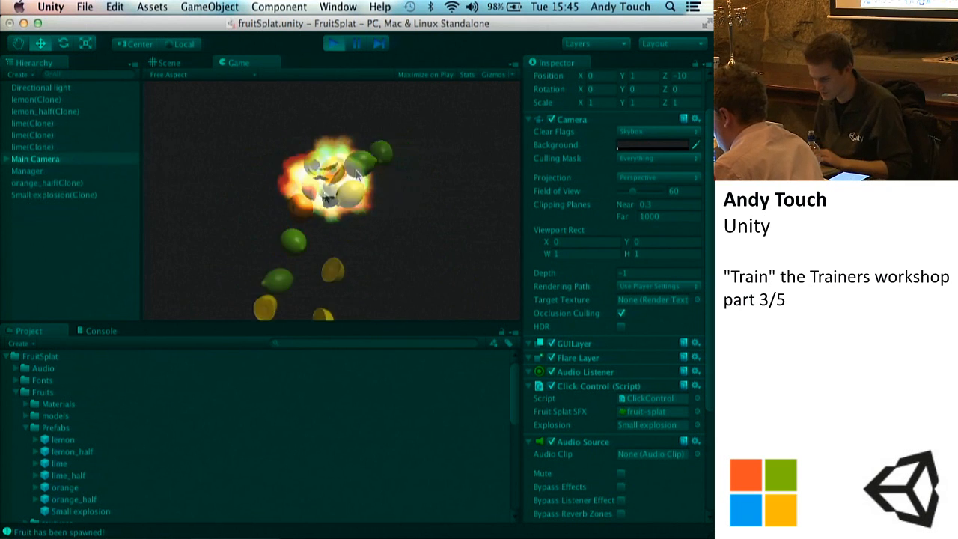
left_click(342, 201)
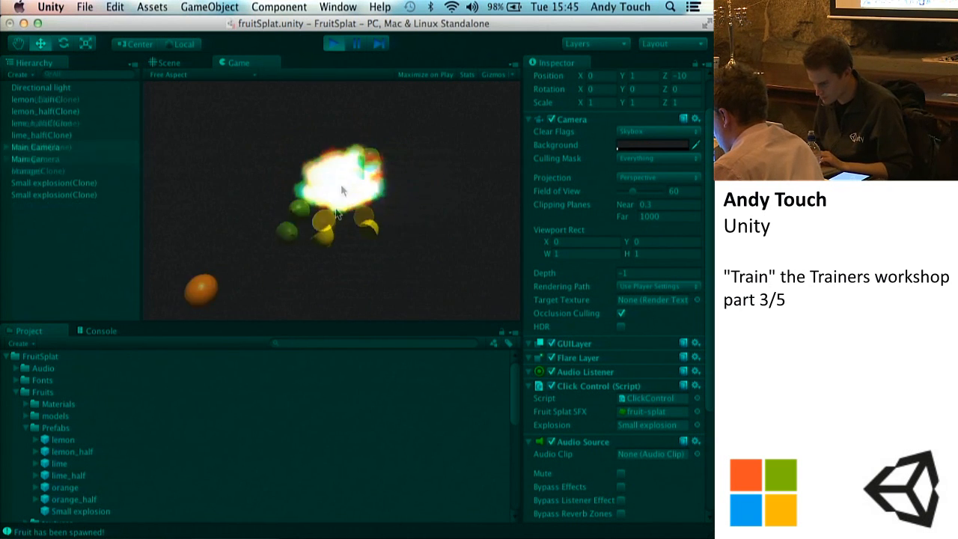
left_click(305, 161)
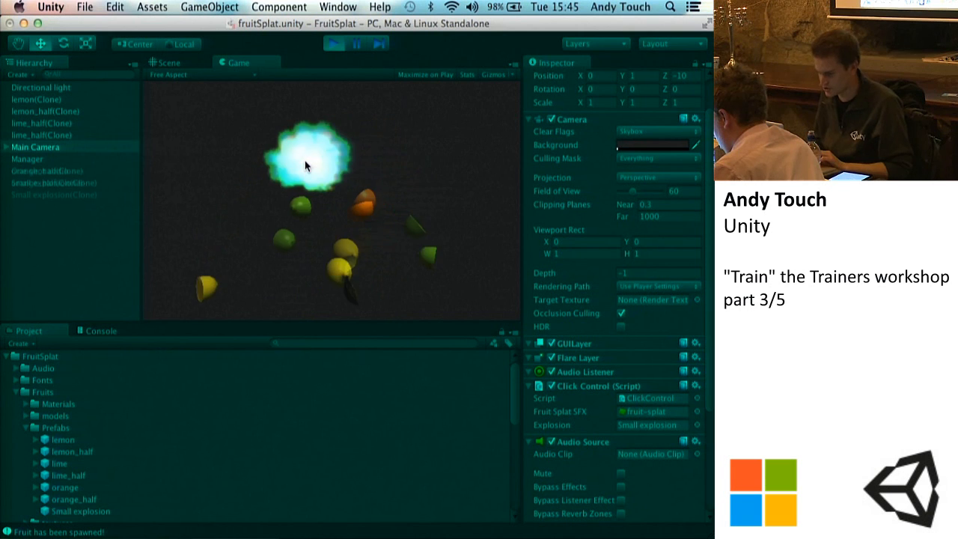
left_click(324, 172)
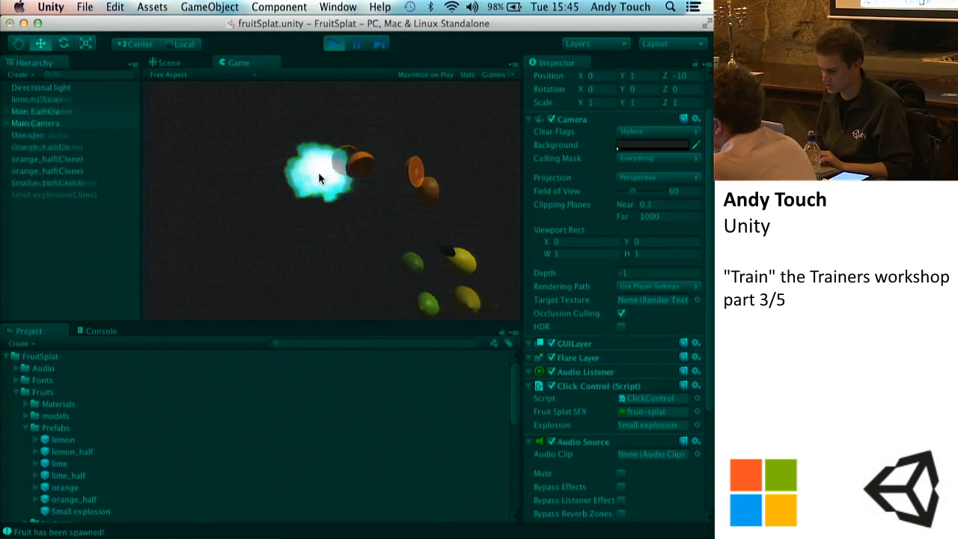
left_click(335, 45)
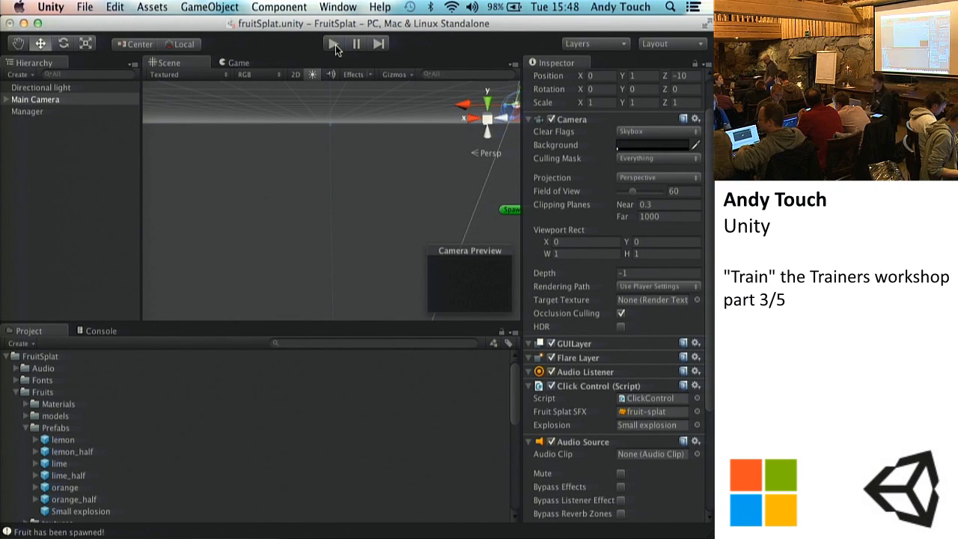
left_click(76, 195)
left_click(35, 97)
left_click(50, 205)
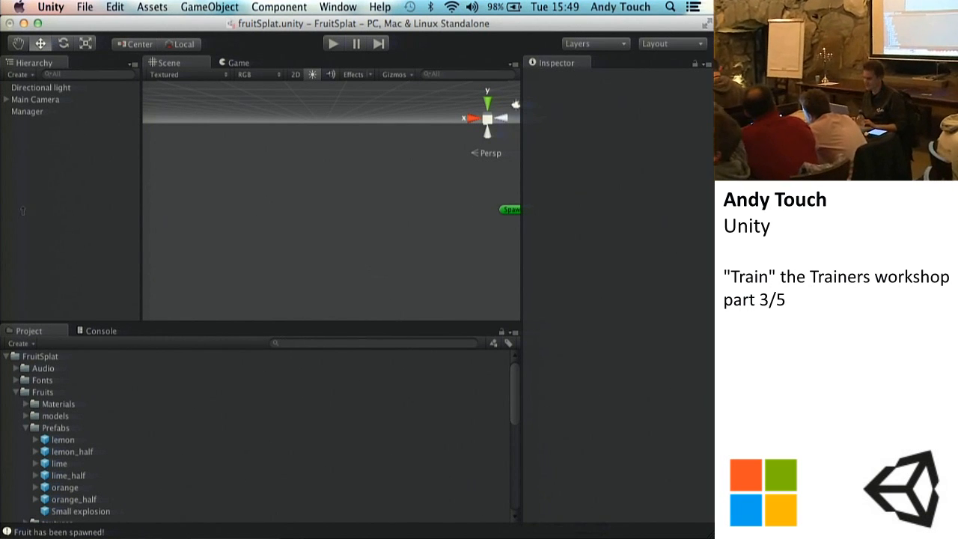
Step: Run the game again and pause it while fruit is spawning
left_click(333, 44)
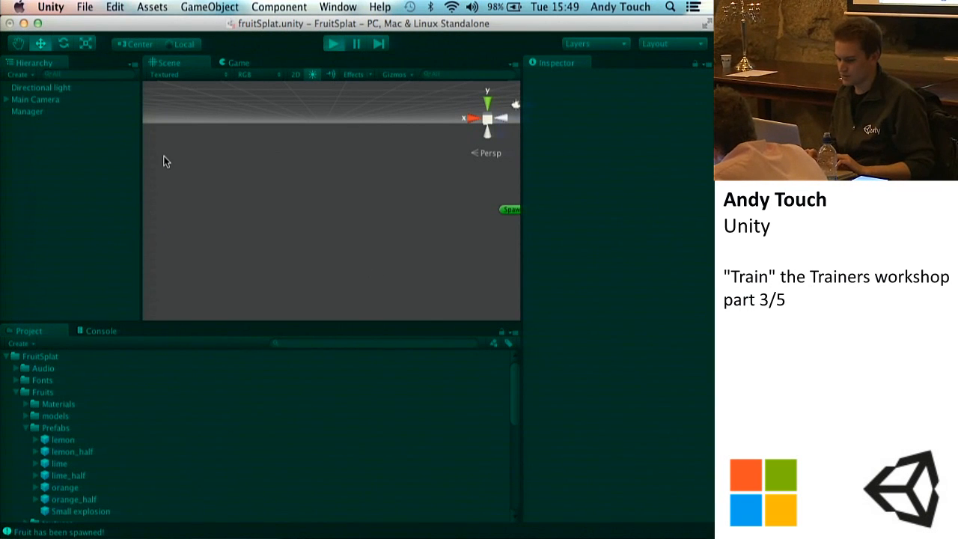
left_click(357, 45)
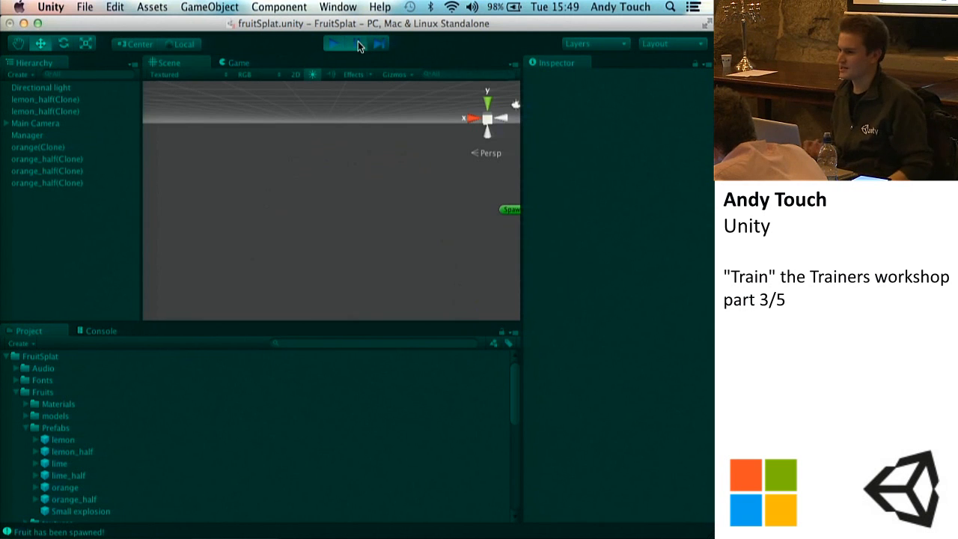
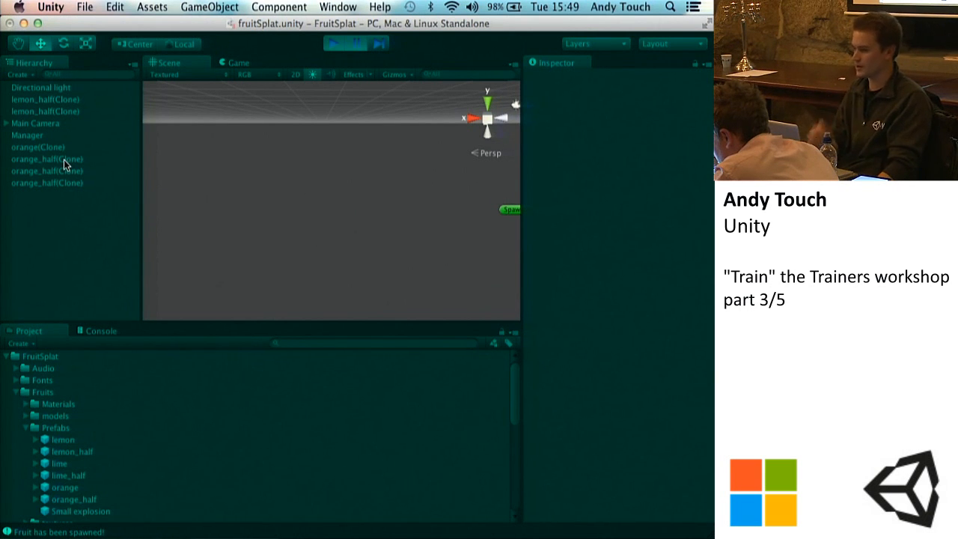
Step: Stop play mode and open the Fruit Spawner Manager script attached to the Manager object
left_click(333, 43)
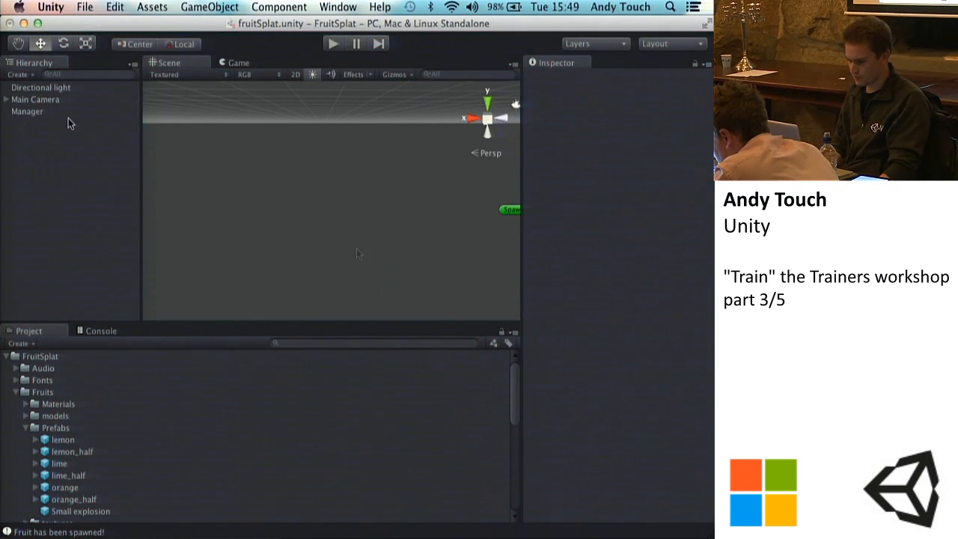
left_click(585, 536)
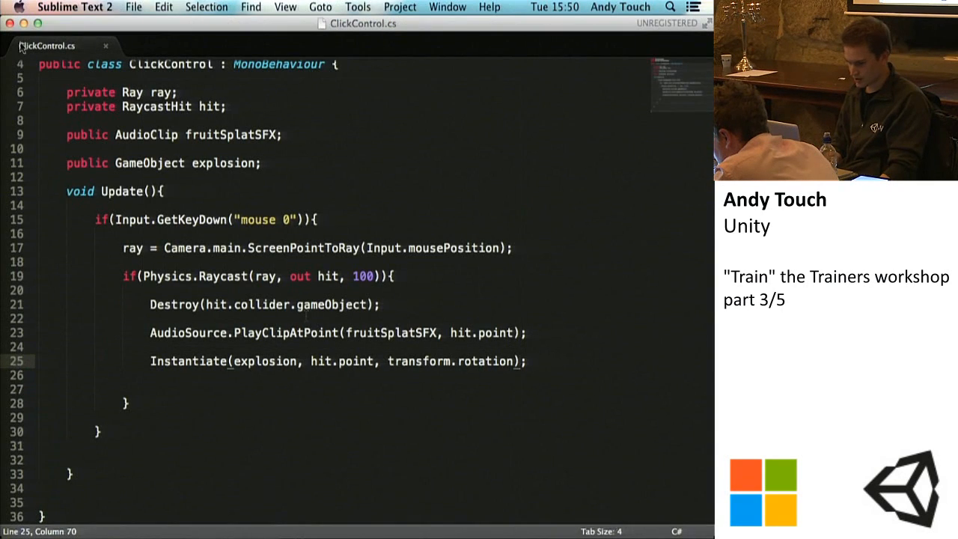
double_click(148, 23)
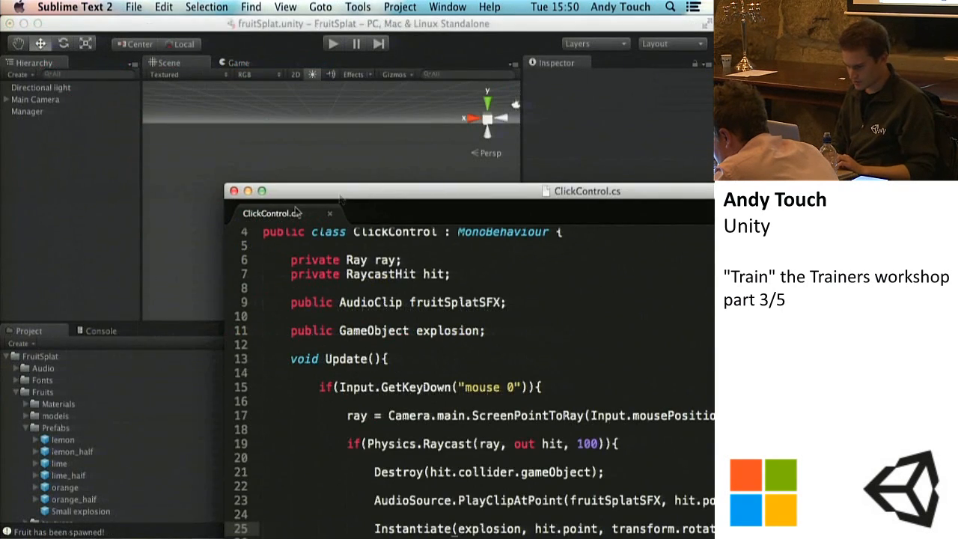
left_click(42, 190)
left_click(42, 101)
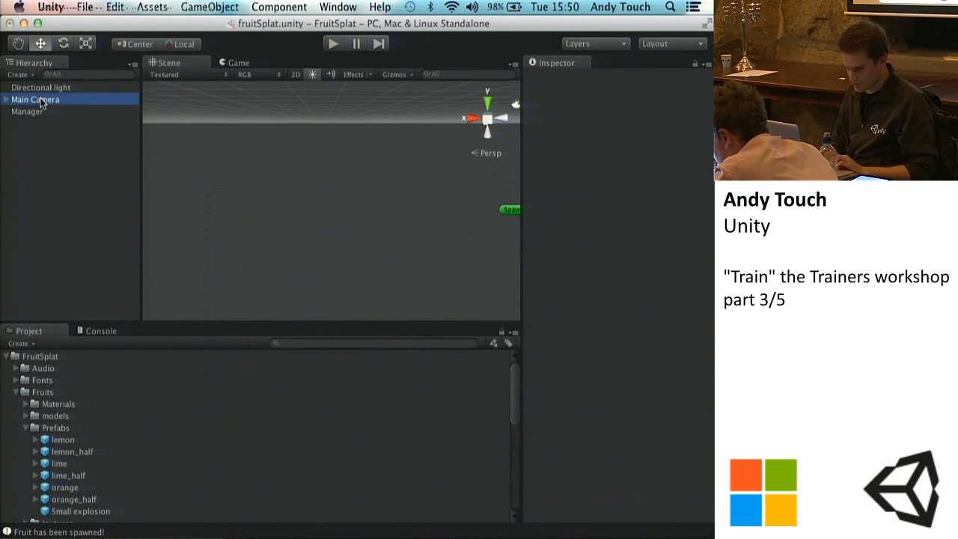
left_click(28, 112)
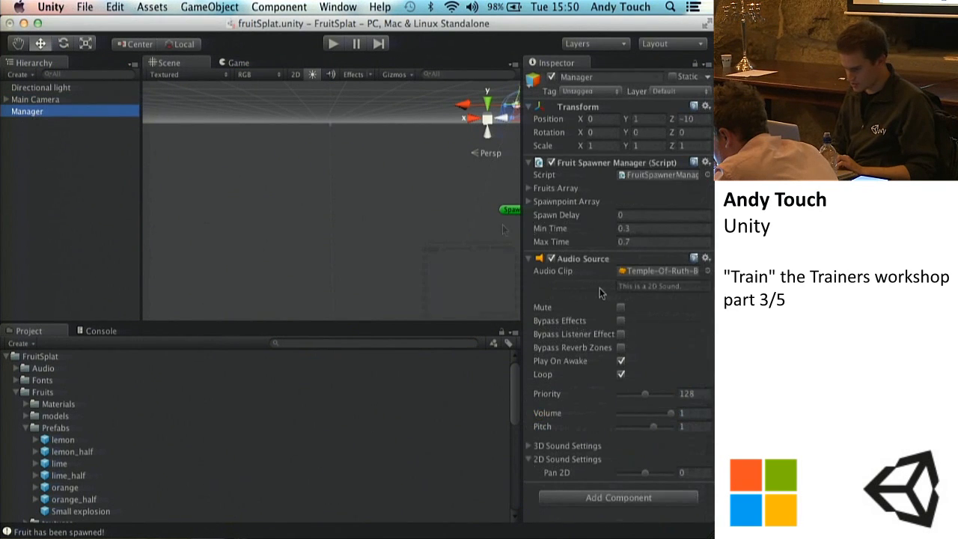
double_click(650, 178)
Step: Load the FruitBehaviour and FruitSpawnerManager scripts into Sublime Text alongside ClickControl.cs, and bring FruitSpawnerManager.cs to the front in a full-size window
mouse_move(506, 289)
left_mouse_down()
mouse_move(301, 29)
mouse_move(495, 291)
left_mouse_up()
left_click_drag(298, 218, 524, 392)
left_click_drag(297, 415, 583, 318)
left_click(241, 388)
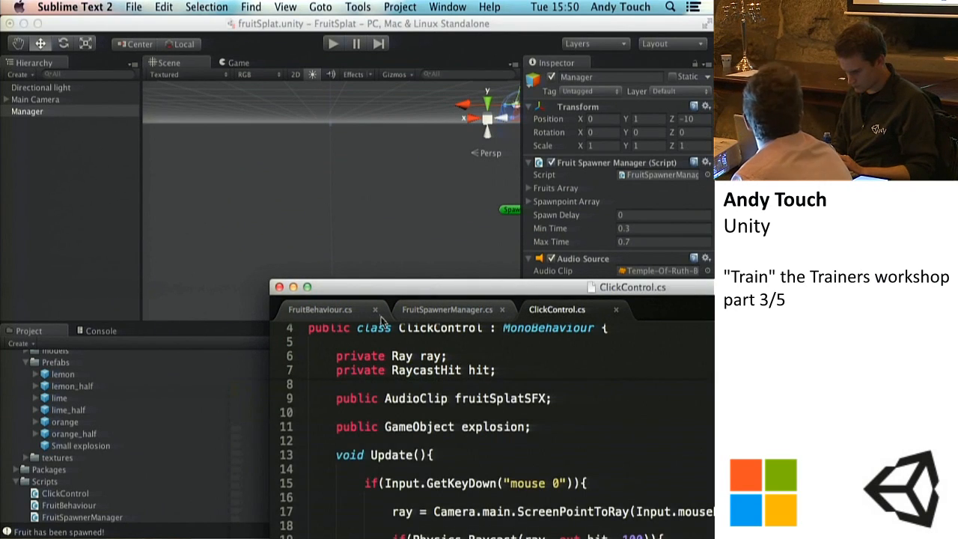
double_click(428, 280)
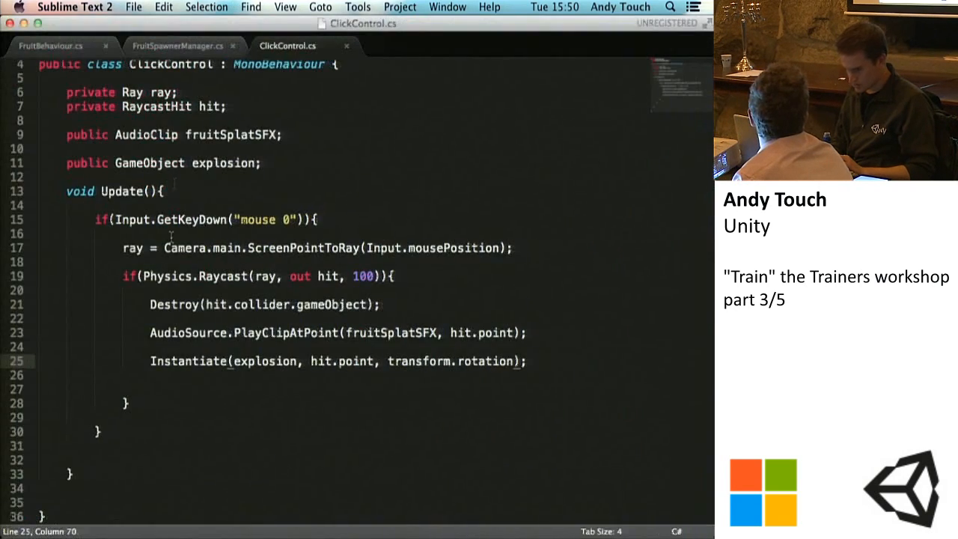
left_click(171, 47)
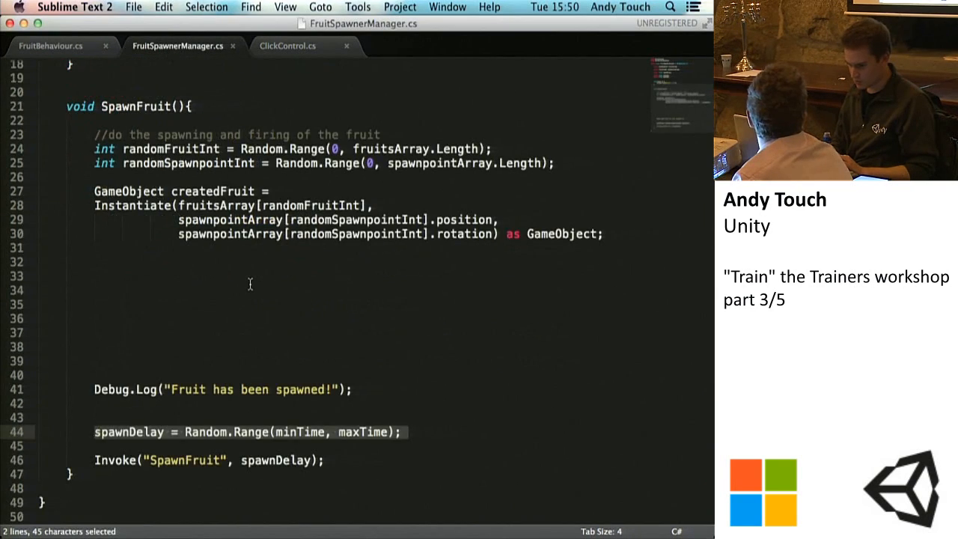
Step: In SpawnFruit, below the Instantiate call, add "createdFruit.name = fruitsArray[randomFruitInt].name;" and save FruitSpawnerManager.cs
scroll(250, 283, "up", 5)
left_click(242, 250)
scroll(241, 250, "down", 5)
left_click(170, 260)
key("Tab")
key("Tab")
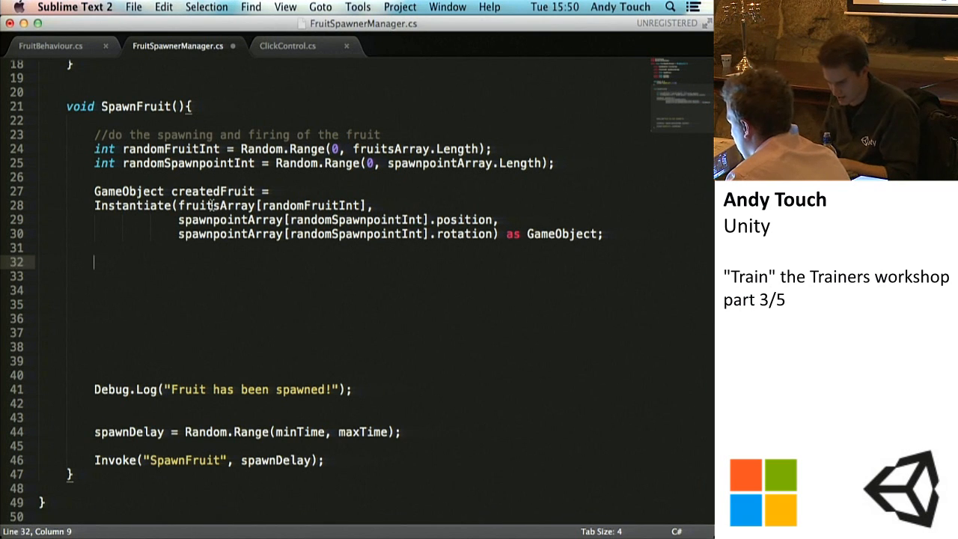
key("Return")
type("creat")
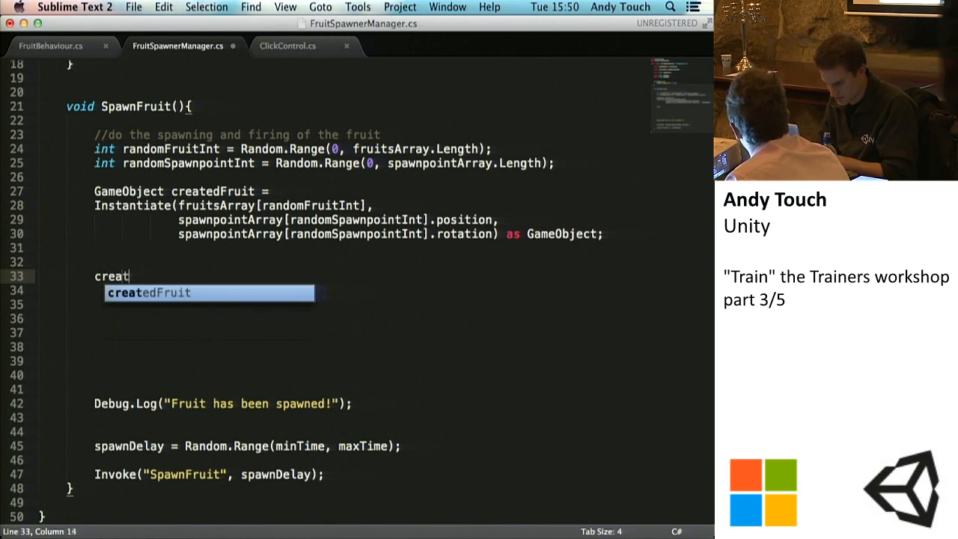
type("edFruit.name = ")
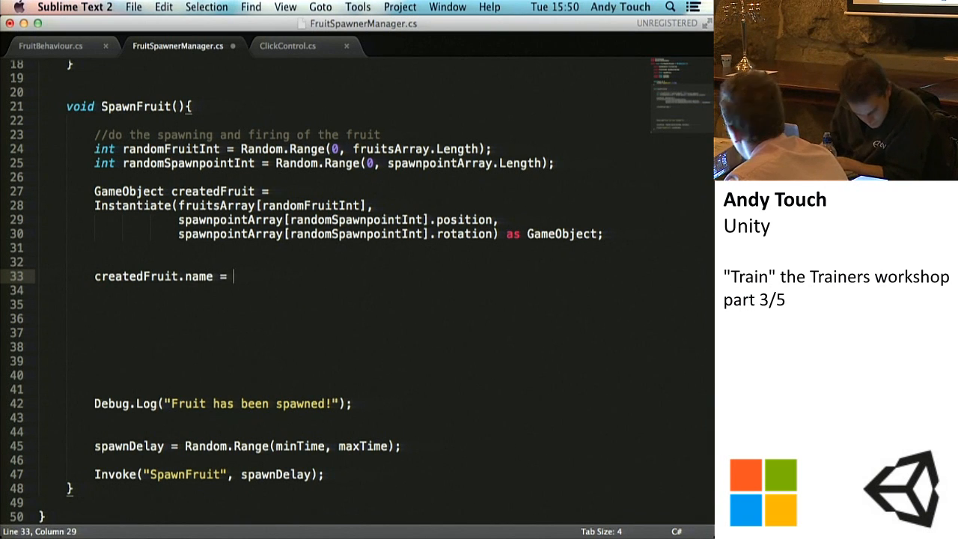
type("fruit")
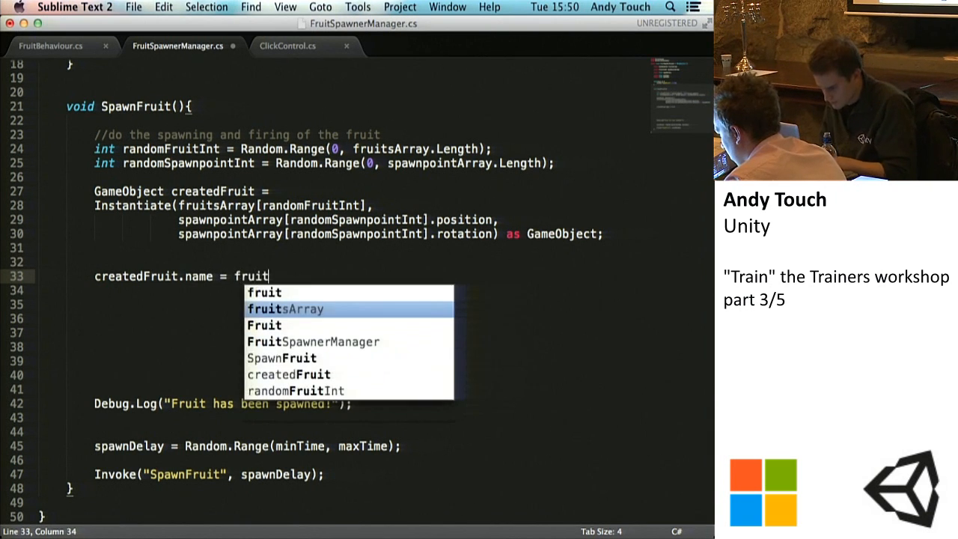
type("sArray[")
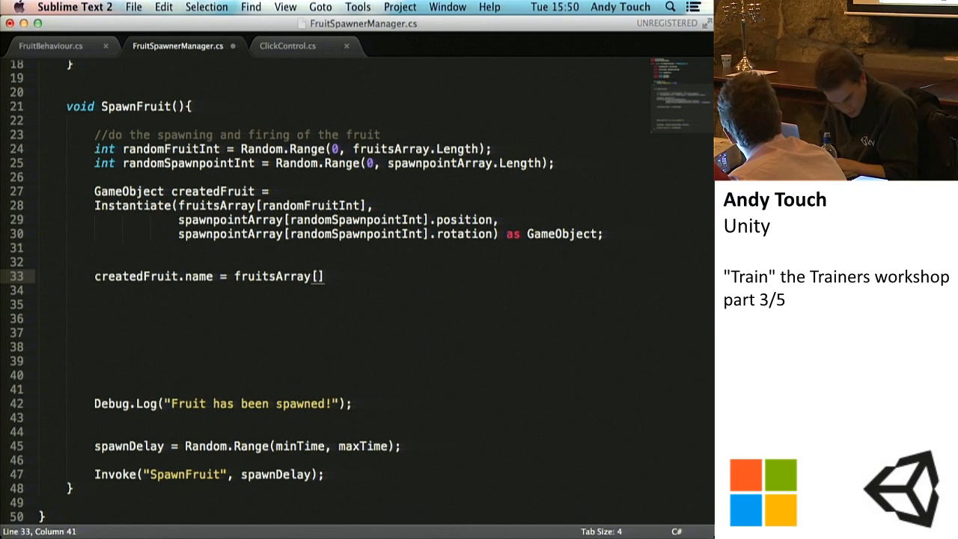
type("randomFruitInt]")
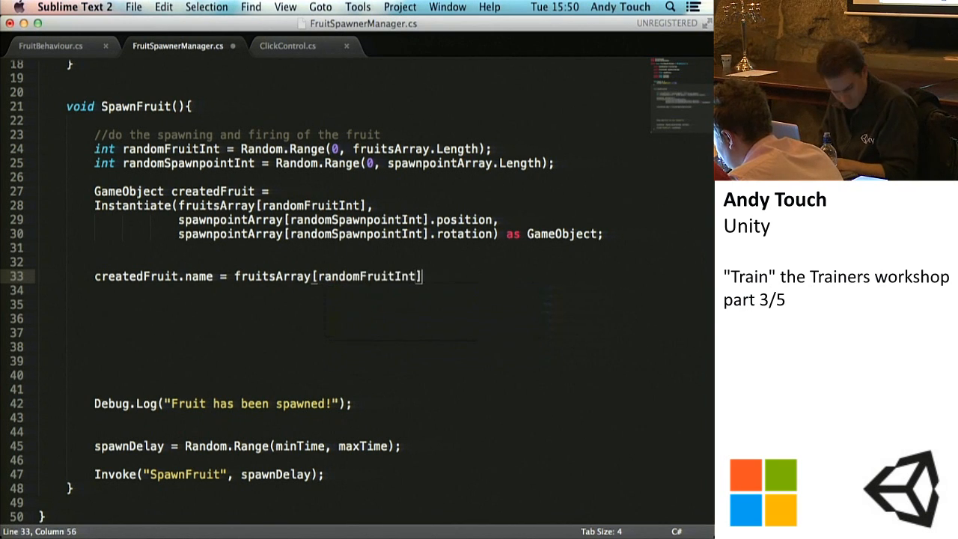
type(".name;")
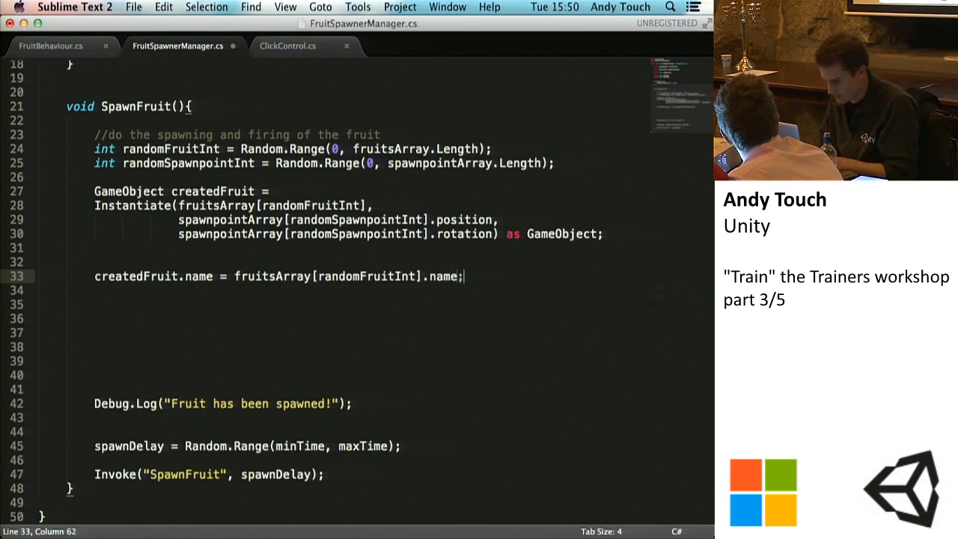
key("super+s")
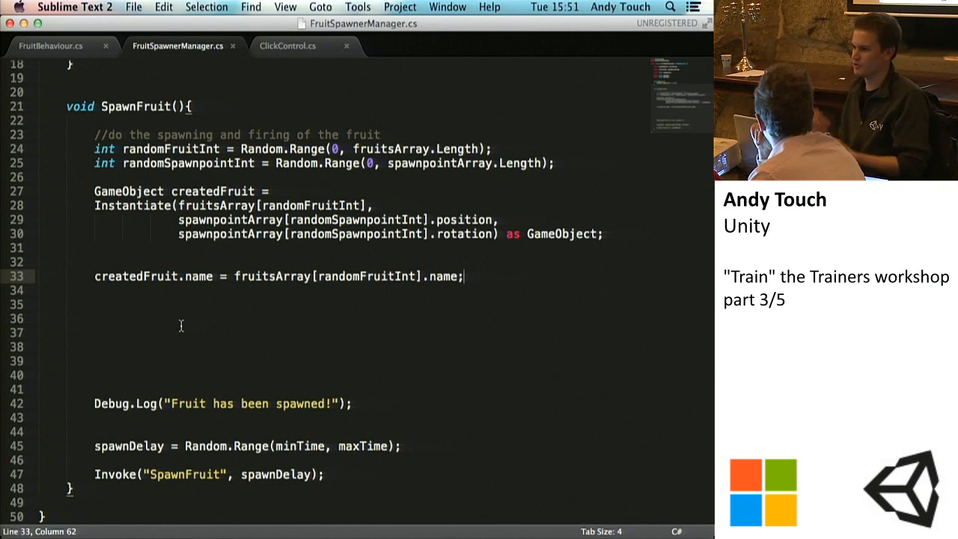
key("super+s")
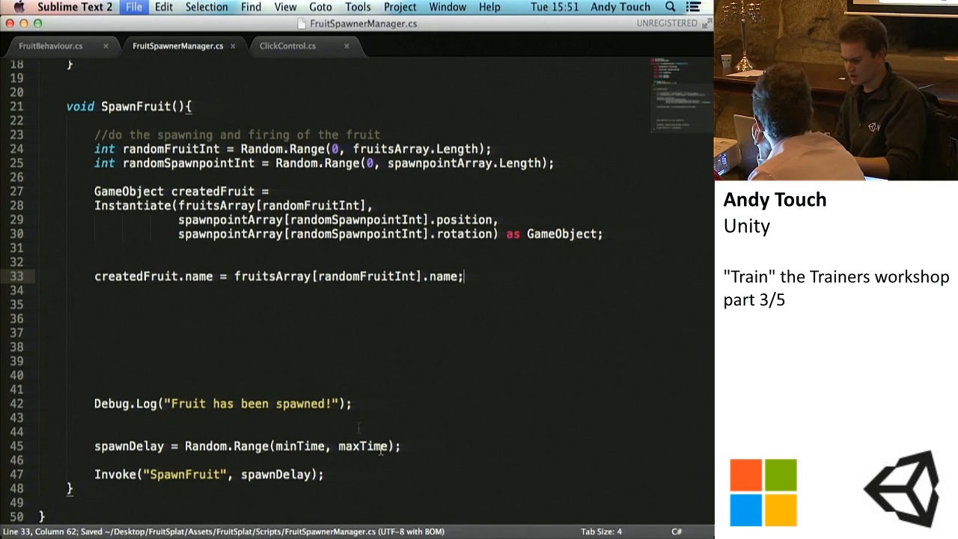
Step: Run the game in Unity to check the names of the spawned fruit in the Hierarchy, and stop play mode
left_click(481, 535)
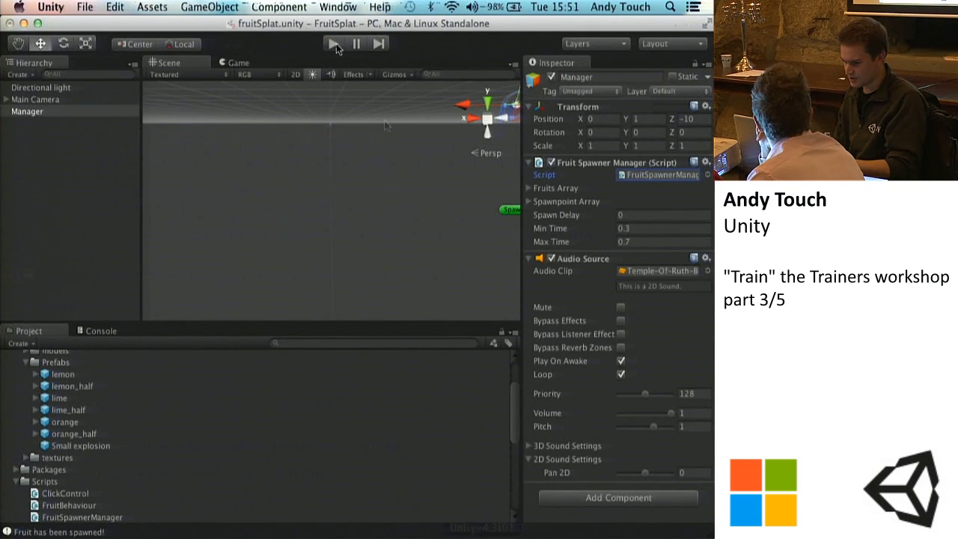
left_click(593, 535)
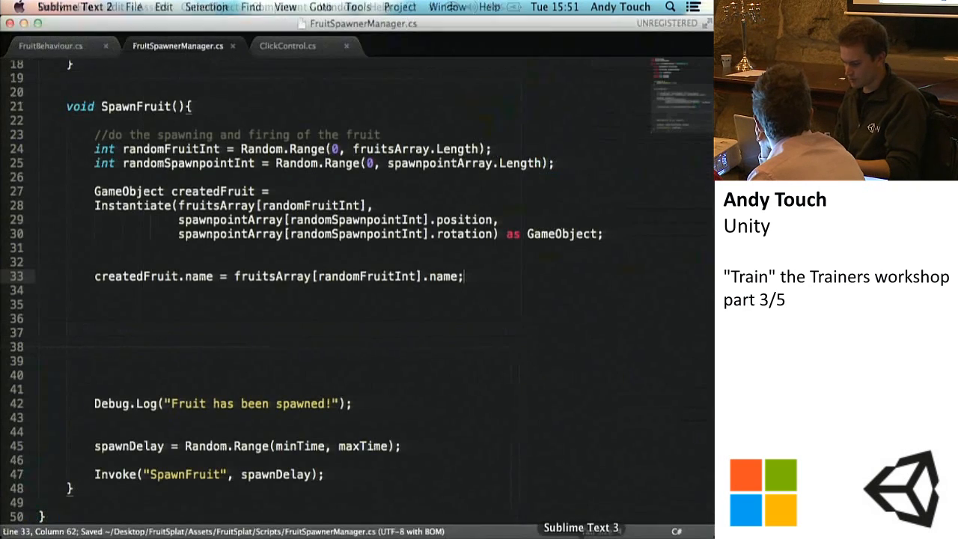
left_click(478, 279)
left_click_drag(478, 279, 93, 280)
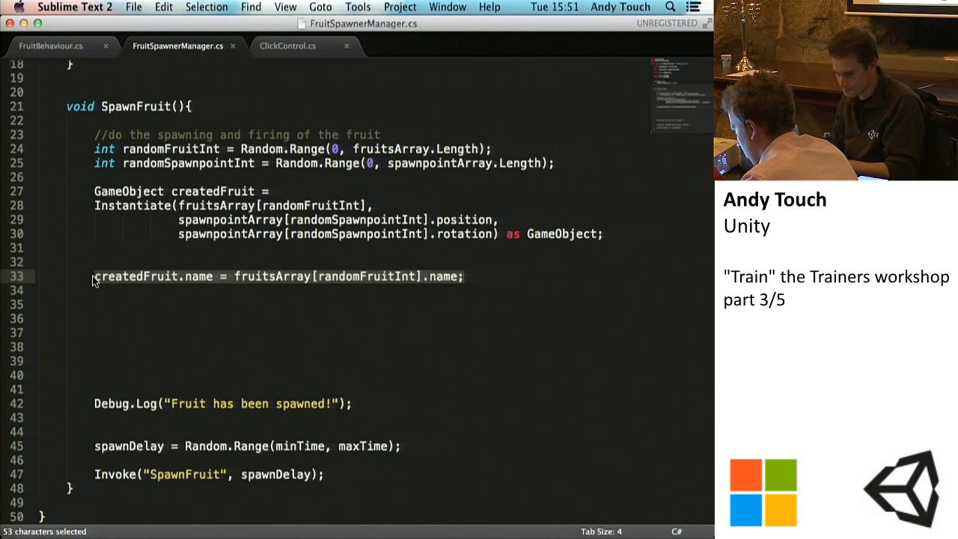
key("super+s")
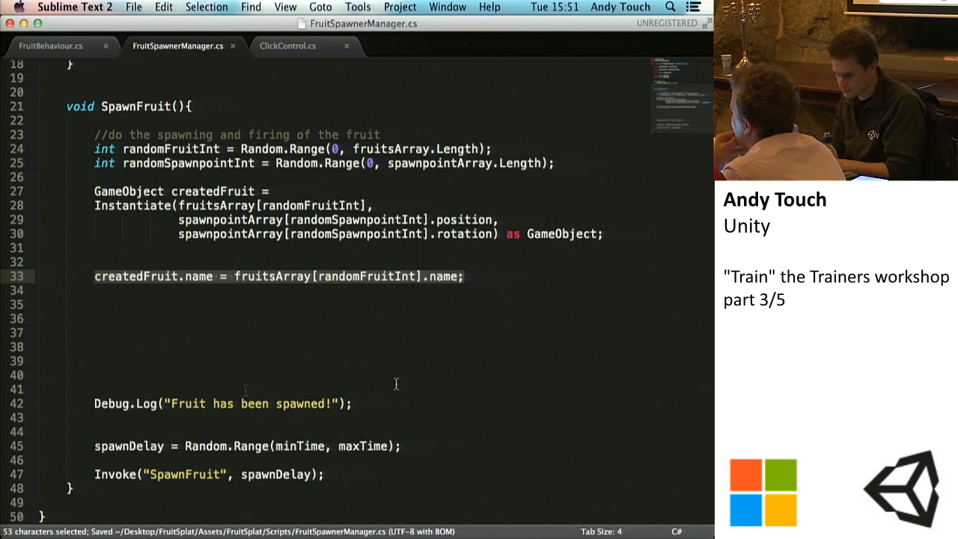
left_click(480, 535)
left_click(333, 43)
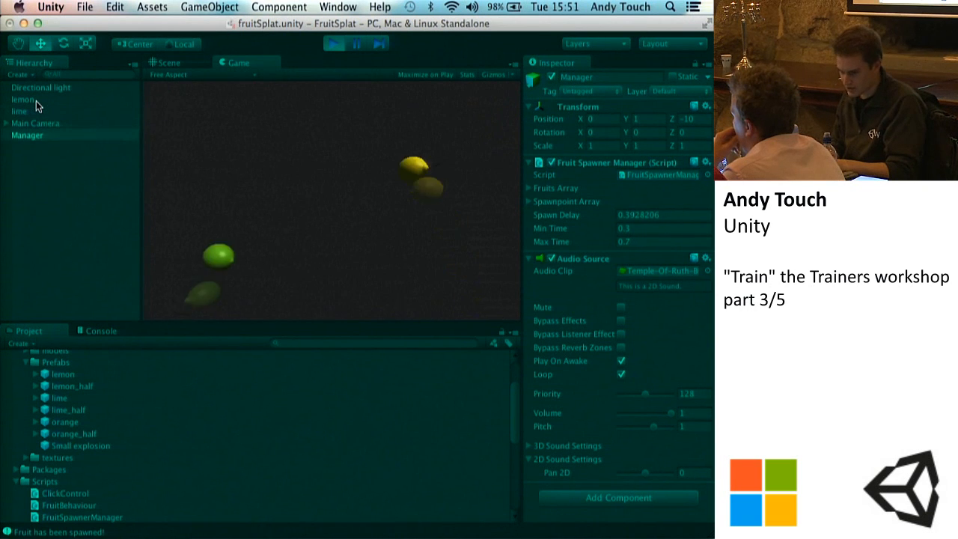
left_click(332, 40)
Step: In Sublime Text, review the code of FruitSpawnerManager.cs, FruitBehaviour.cs and ClickControl.cs
left_click(581, 536)
left_click(458, 330)
key("super+s")
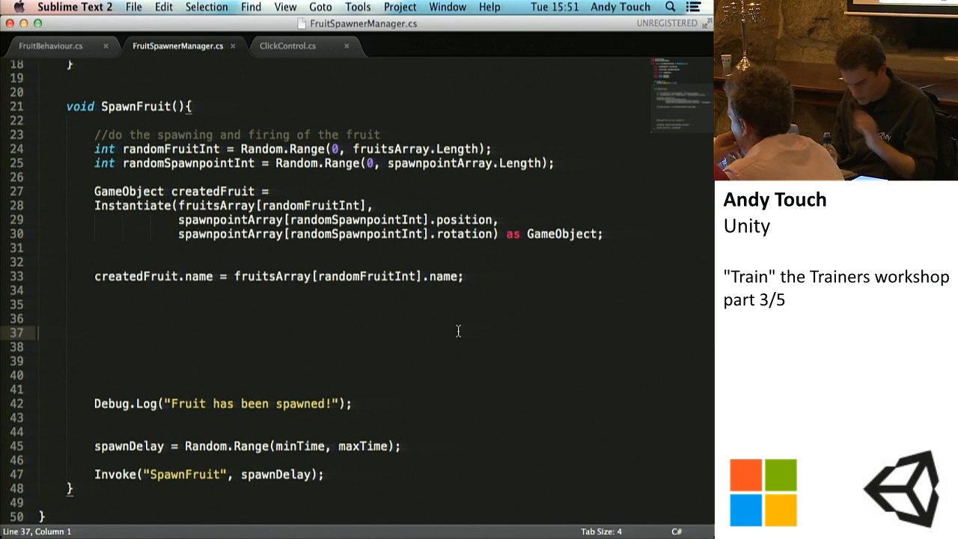
left_click(339, 347)
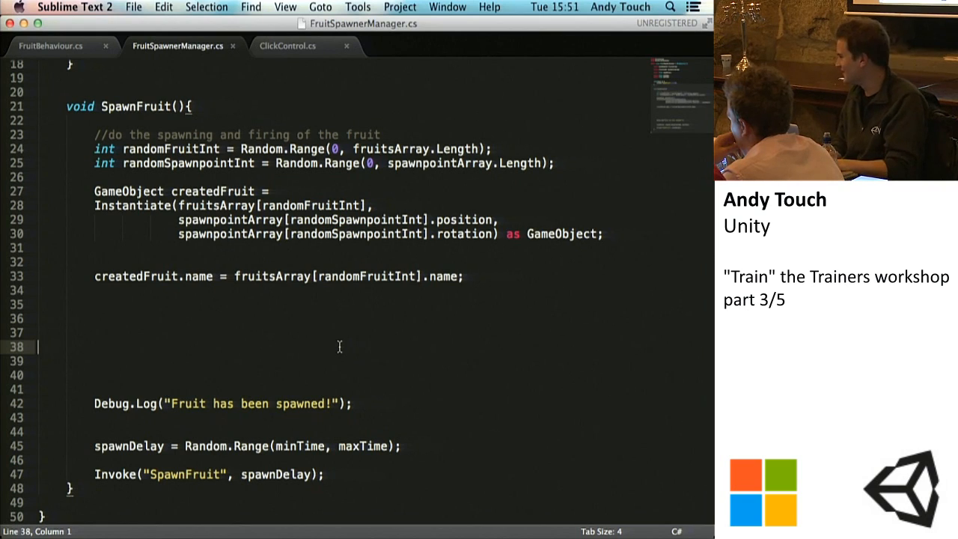
scroll(339, 347, "up", 6)
scroll(271, 259, "down", 3)
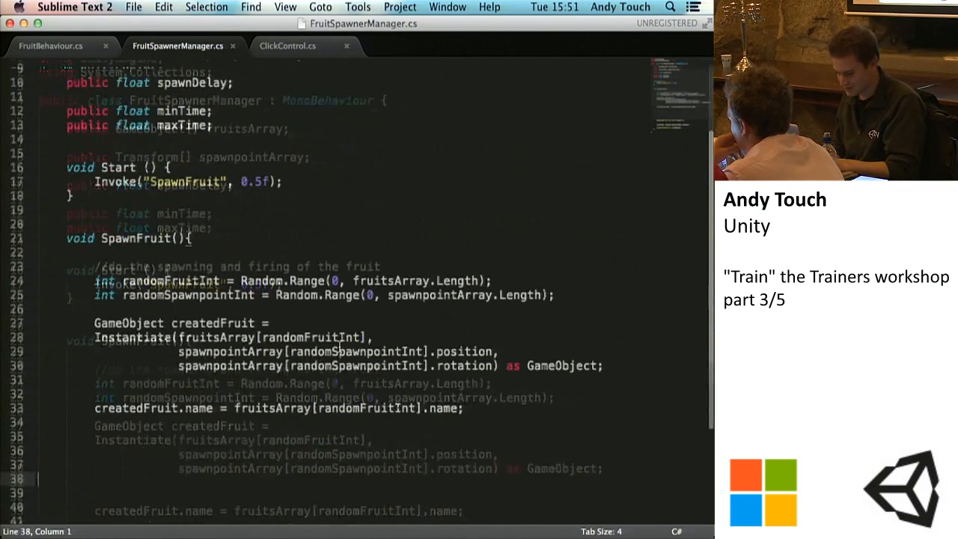
key("super+s")
left_click(68, 49)
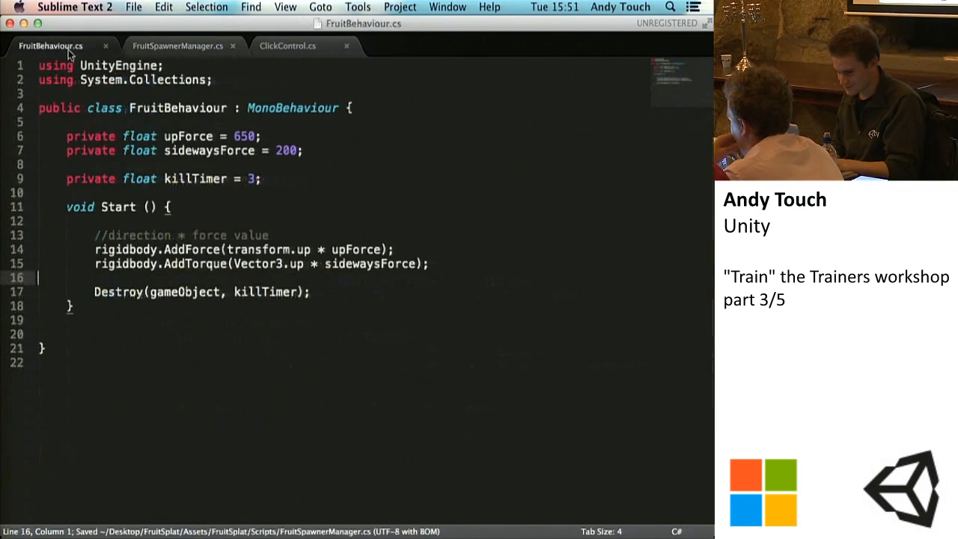
left_click(302, 49)
scroll(308, 299, "down", 2)
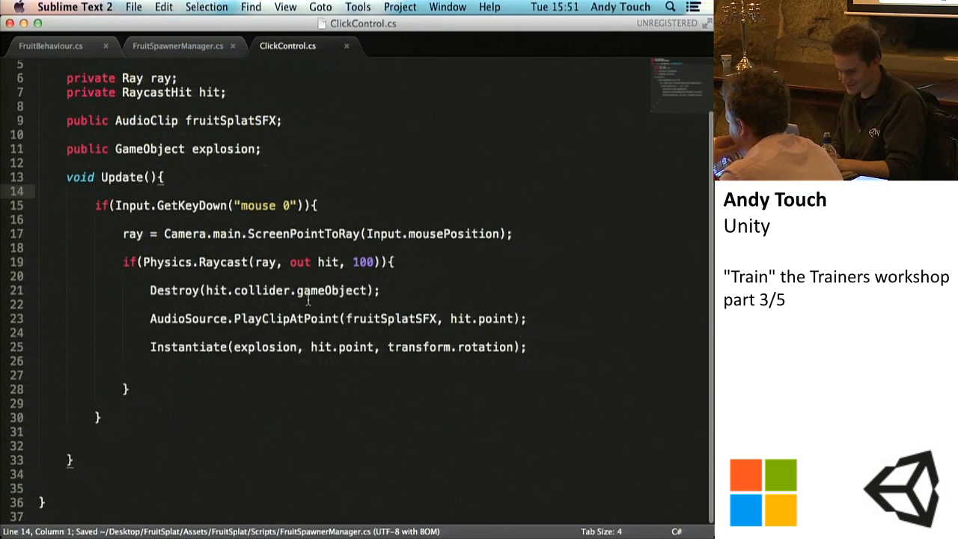
scroll(308, 299, "up", 4)
left_click(270, 206)
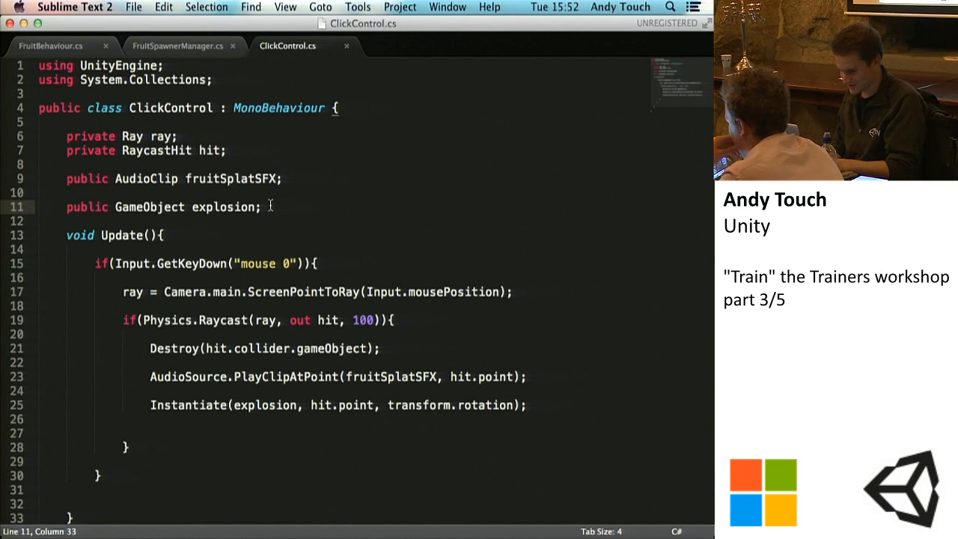
key("super+s")
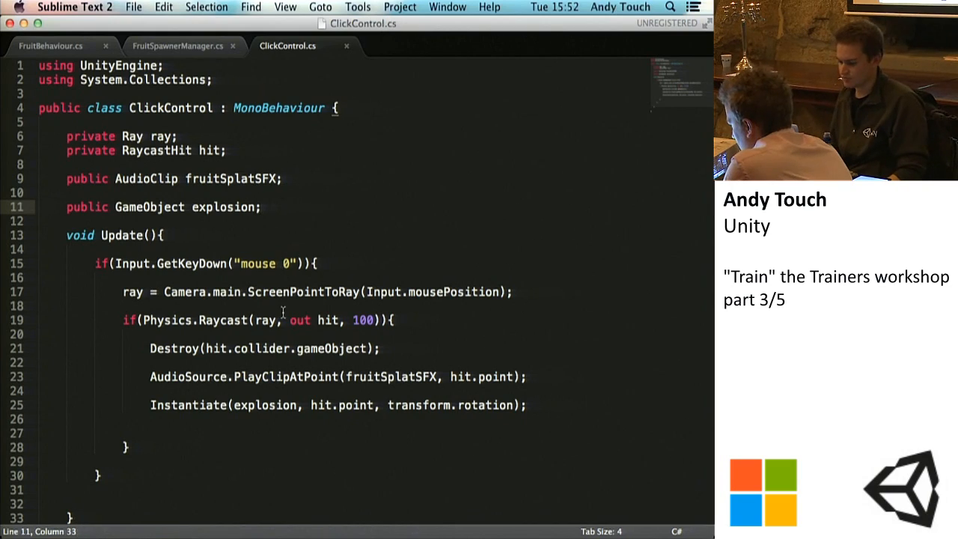
key("ctrl+Up")
left_click(524, 391)
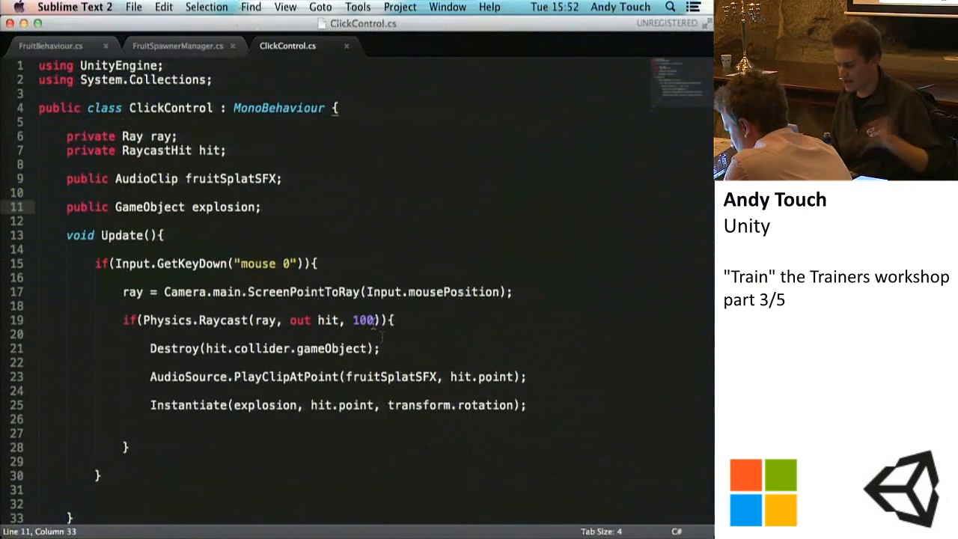
Step: Insert two blank lines below the Physics.Raycast condition in ClickControl.cs and save the script
left_click(412, 320)
key("Return")
key("Return")
key("super+s")
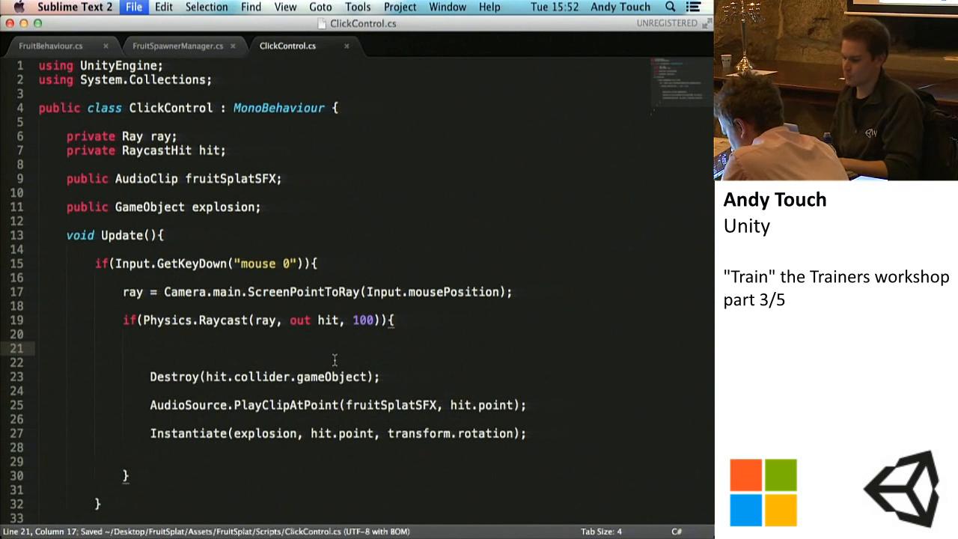
Step: Indent the Destroy, PlayClipAtPoint and Instantiate lines one level further, save, and place the cursor on the empty line 21 above them
scroll(334, 361, "down", 2)
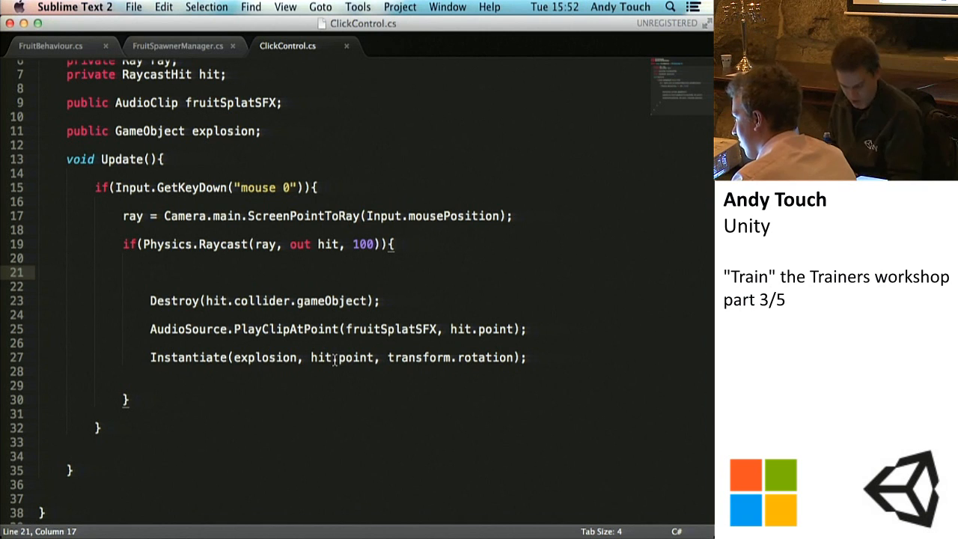
left_click_drag(146, 300, 536, 357)
key("Tab")
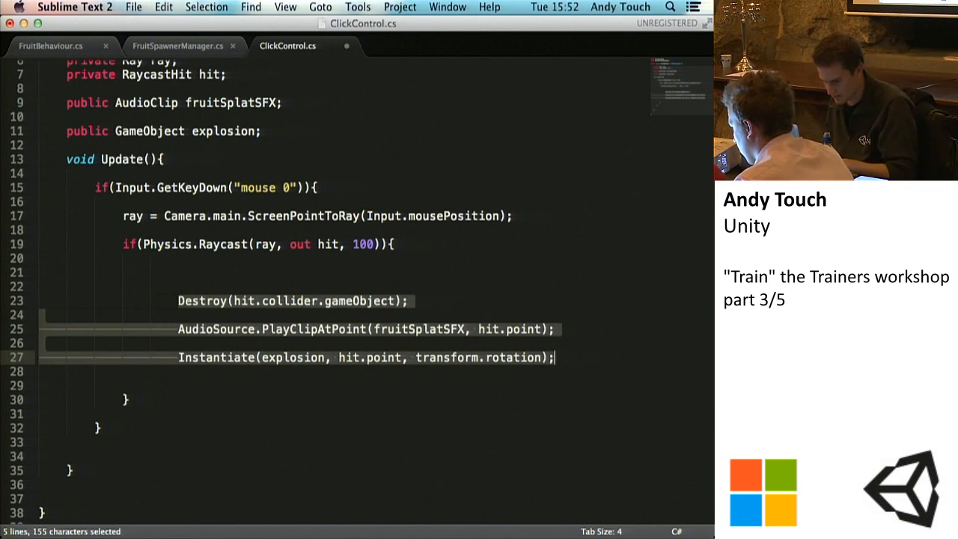
left_click(195, 292)
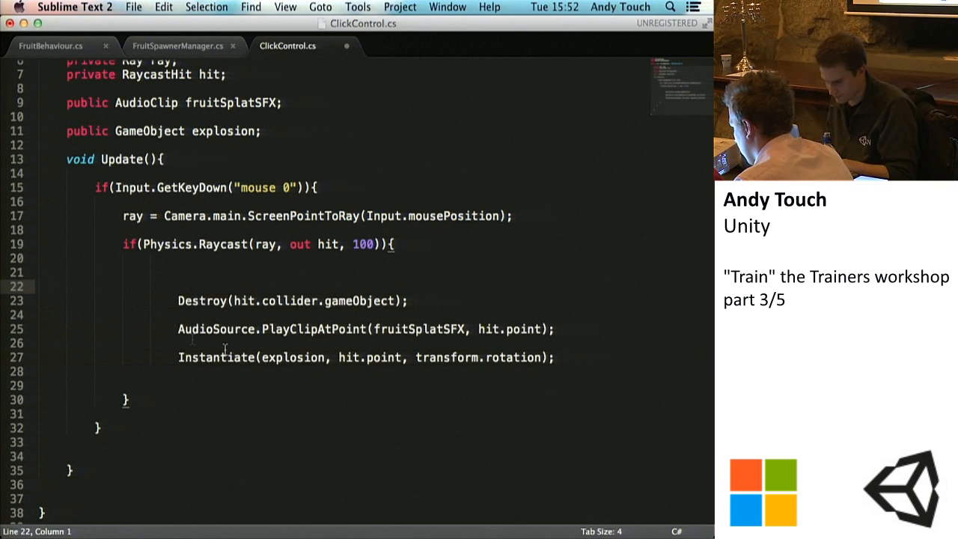
key("super+s")
key("Up")
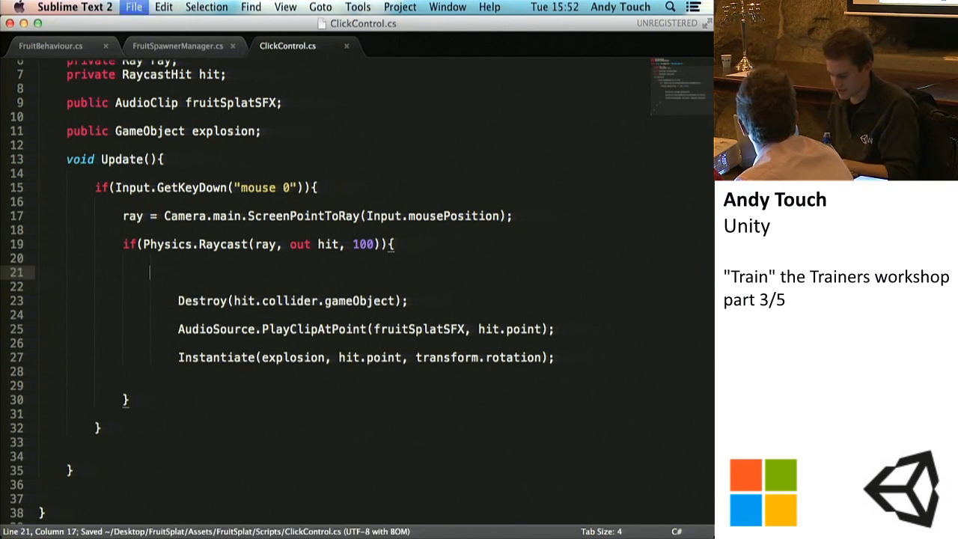
Step: On line 21, start an if condition testing hit.collider.gameObject.name == "lime", followed by the || operator
type("if(hit.coll")
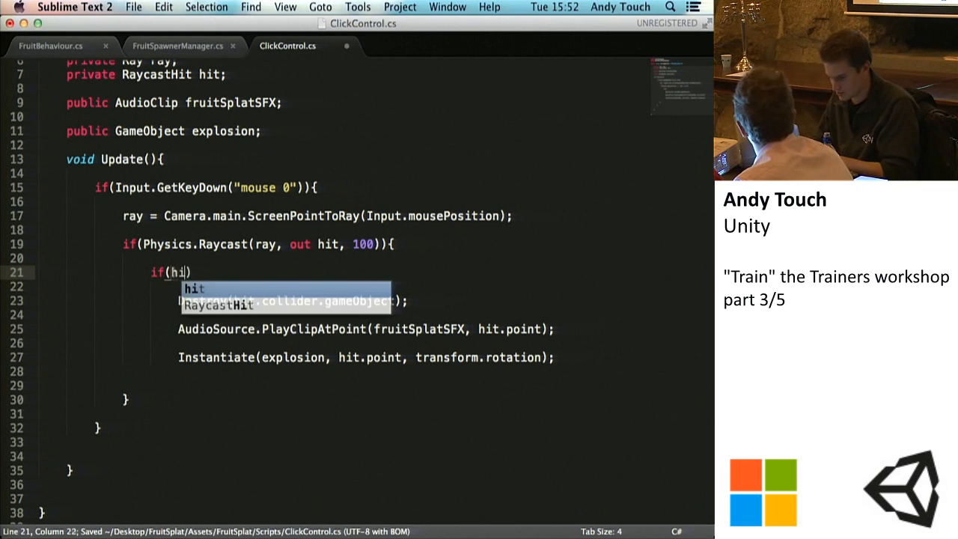
type("ider.")
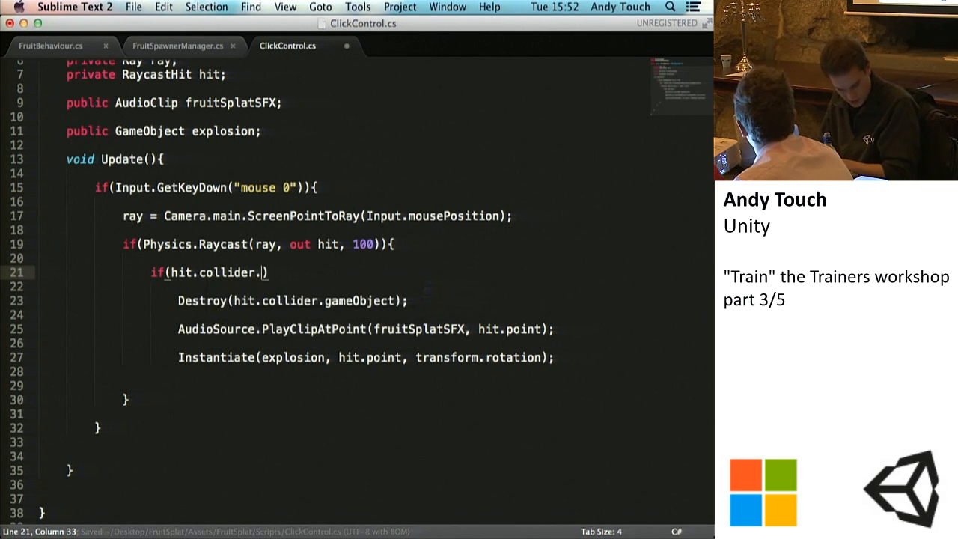
type("gameObject.name")
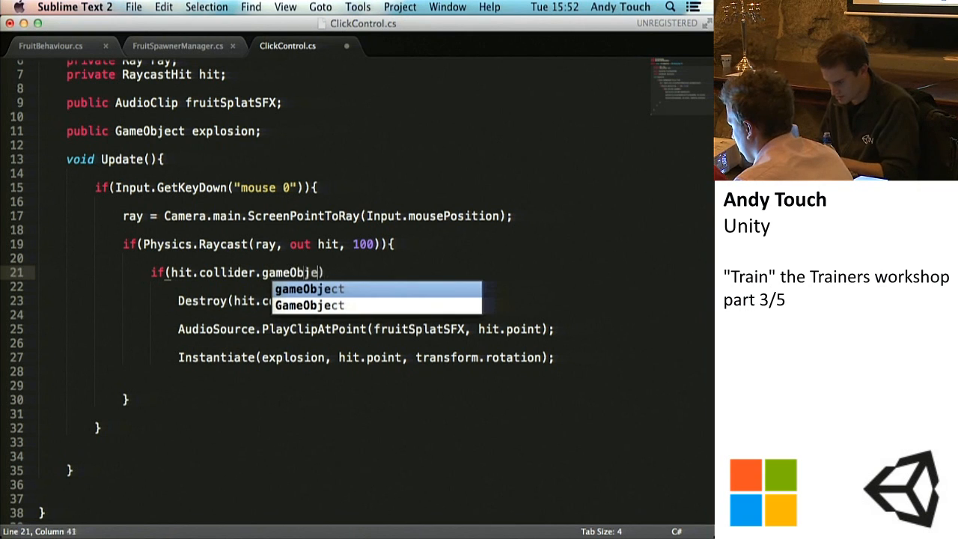
type(" == \"l")
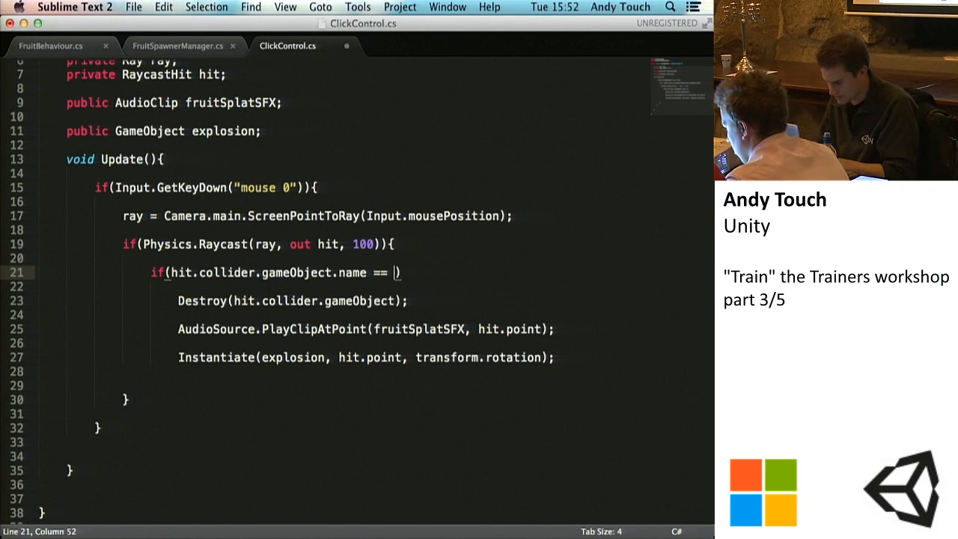
type("ime\"")
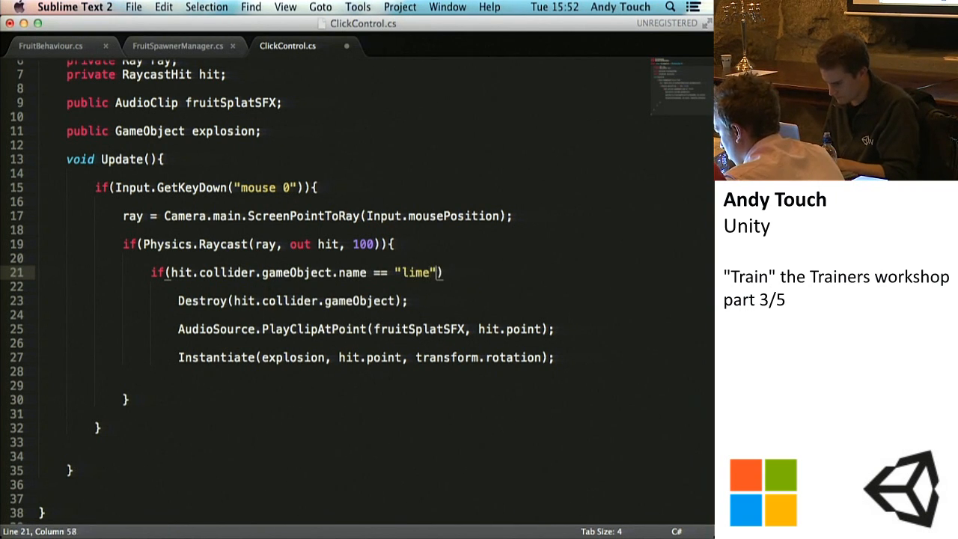
type(" ||")
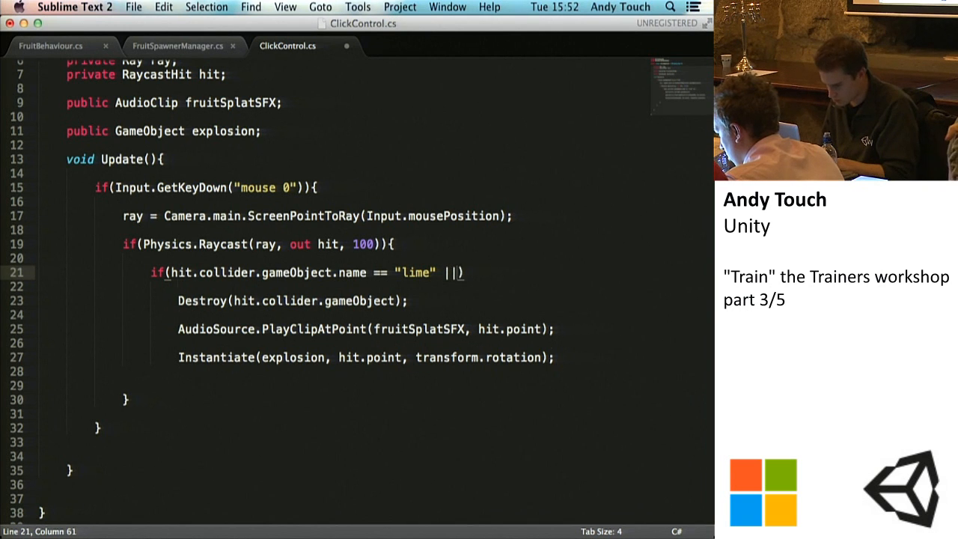
Step: Complete the condition on a new line with hit.collider.gameObject.name == "lime_half", open its code block and save the script
key("Return")
type("hit.collider.game")
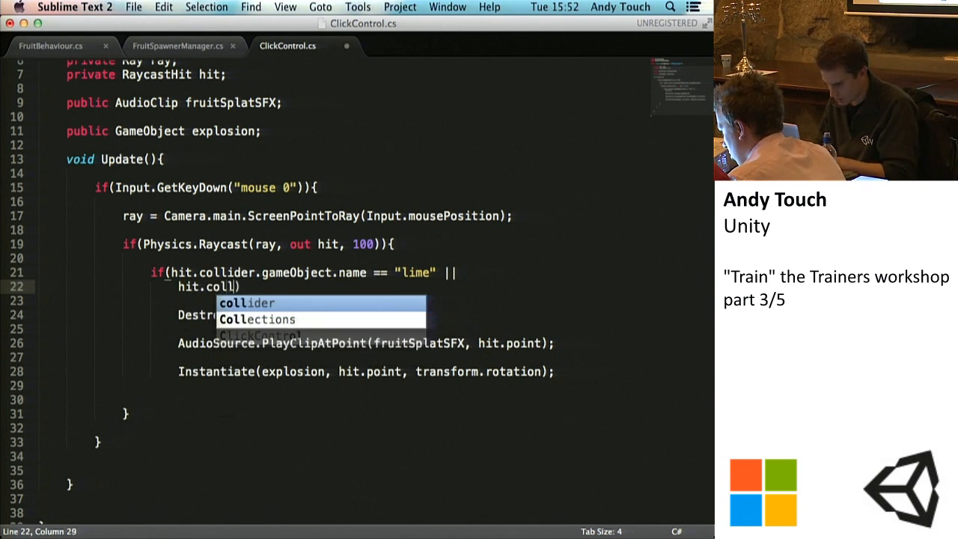
type("Object.name =")
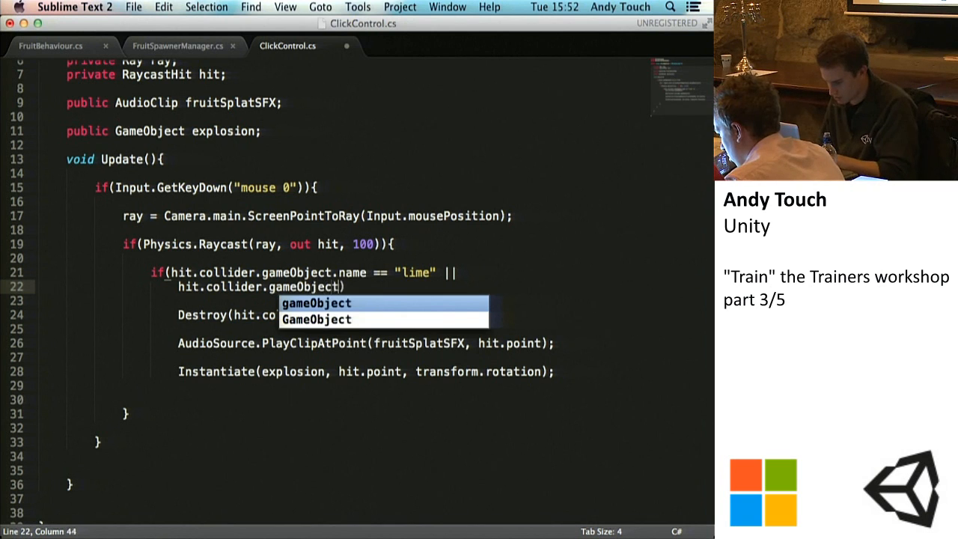
type("= \"lime_half")
key("super+s")
type("\"){")
key("super+s")
Step: Close the lime if block with a brace below the Instantiate line, remove the surplus closing brace on line 22, and save
left_click(172, 386)
key("Tab")
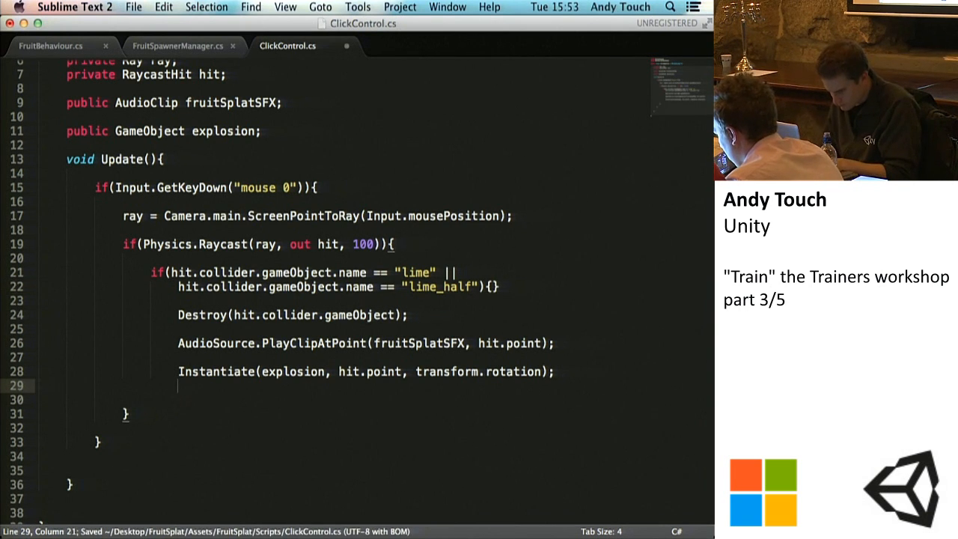
key("super+s")
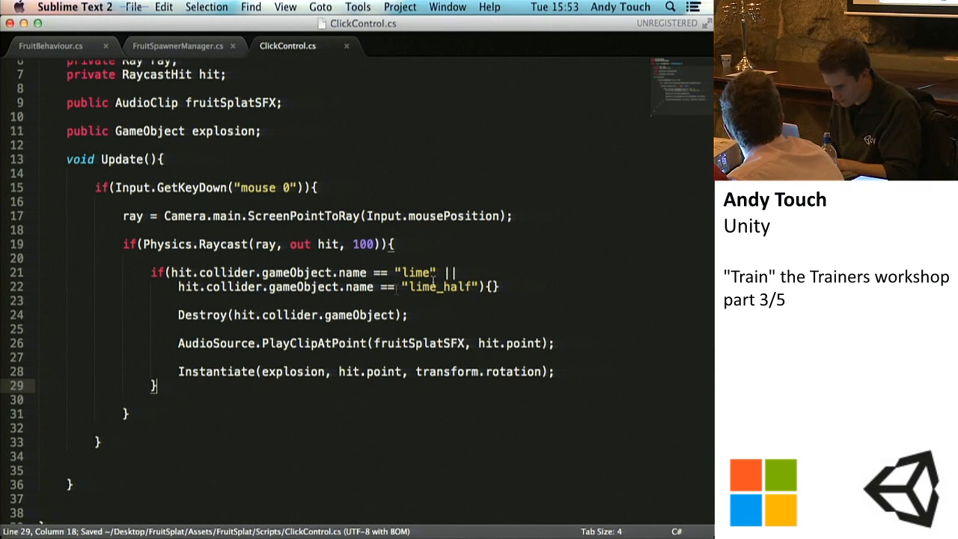
left_click(506, 285)
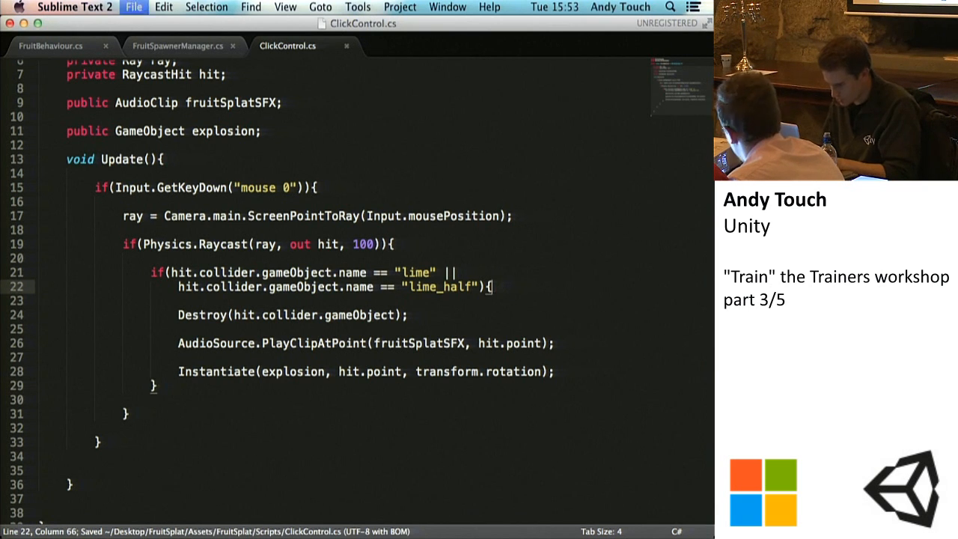
key("Return")
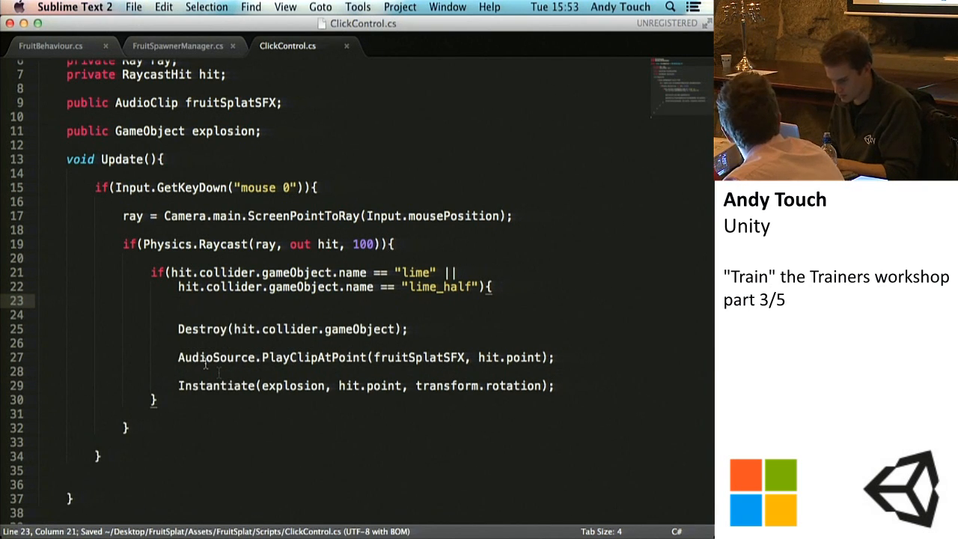
key("BackSpace")
key("BackSpace")
key("BackSpace")
key("BackSpace")
key("BackSpace")
key("BackSpace")
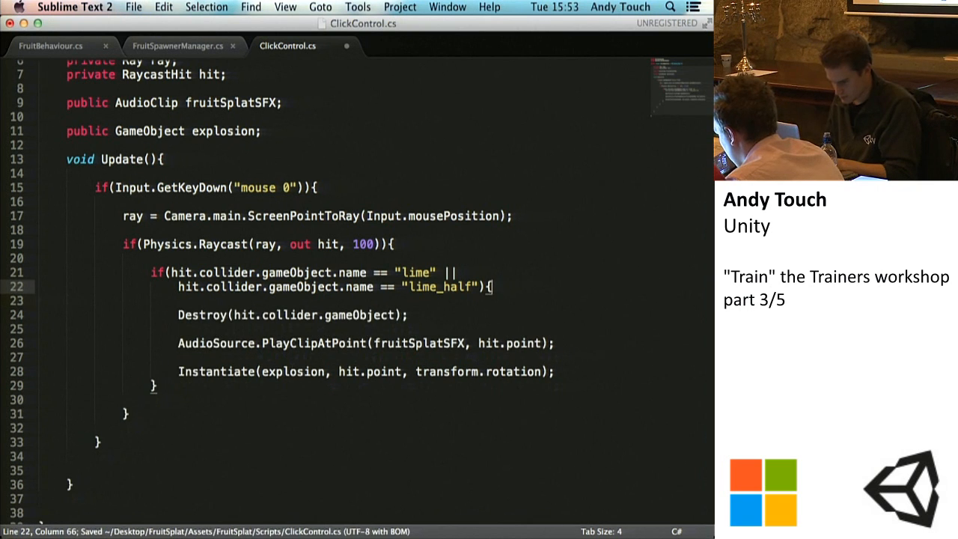
Step: Insert a blank line between the Instantiate line and the closing brace of the lime if block
left_click(557, 372)
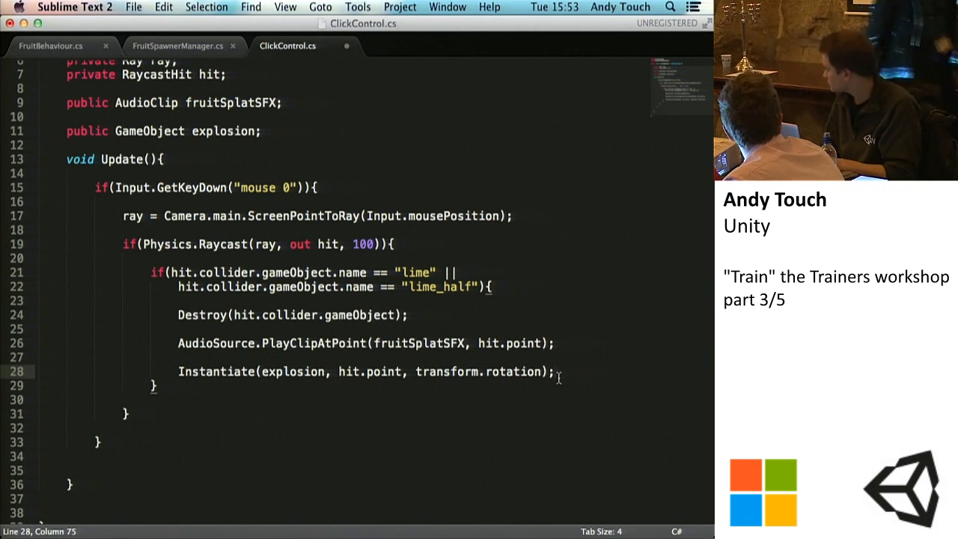
key("Return")
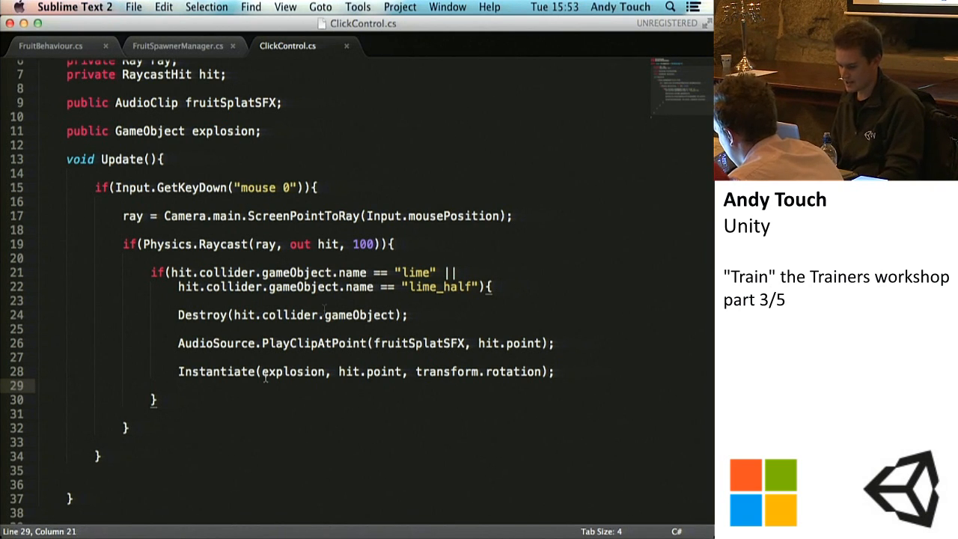
left_click(173, 401)
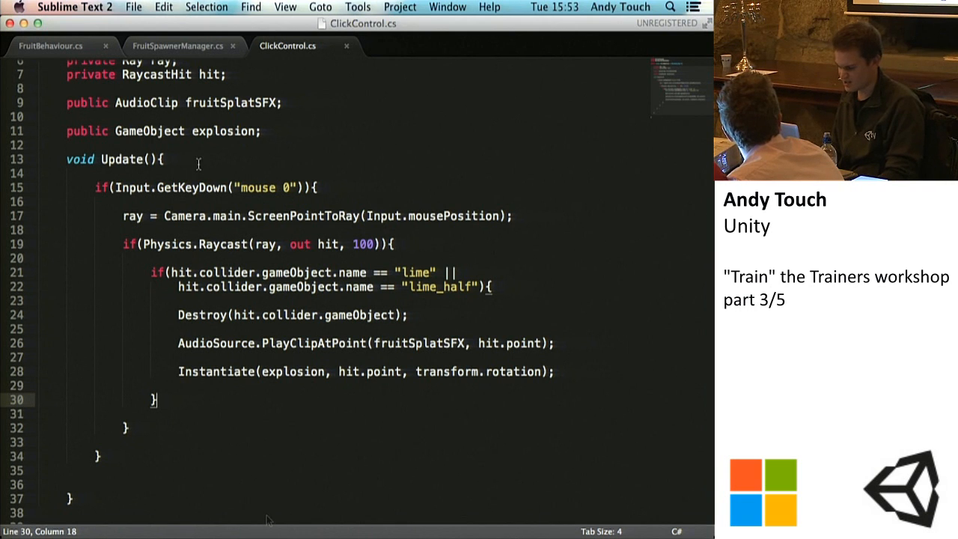
Step: Declare the variable public int currentScore; below the explosion declaration, separated by a blank line, and save the script
scroll(249, 163, "up", 3)
scroll(249, 163, "down", 3)
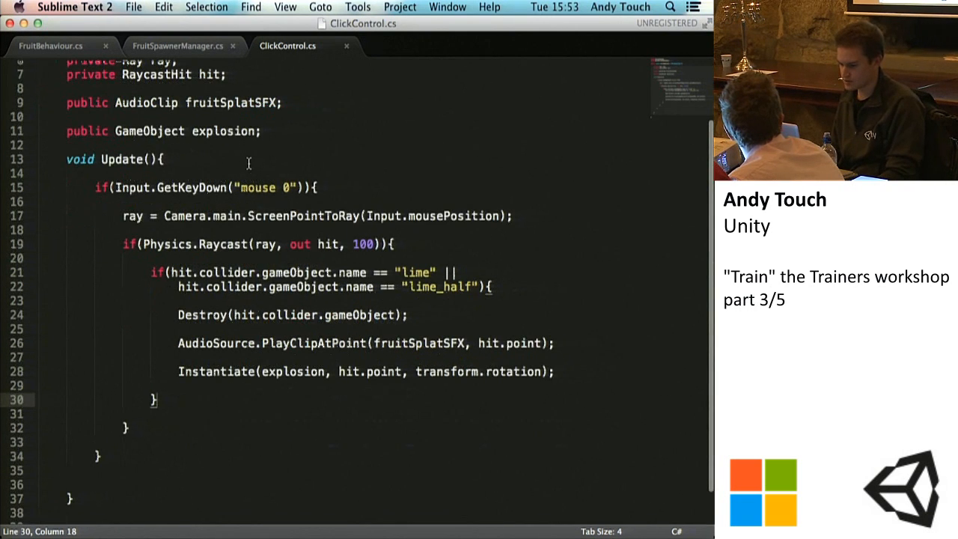
left_click(268, 131)
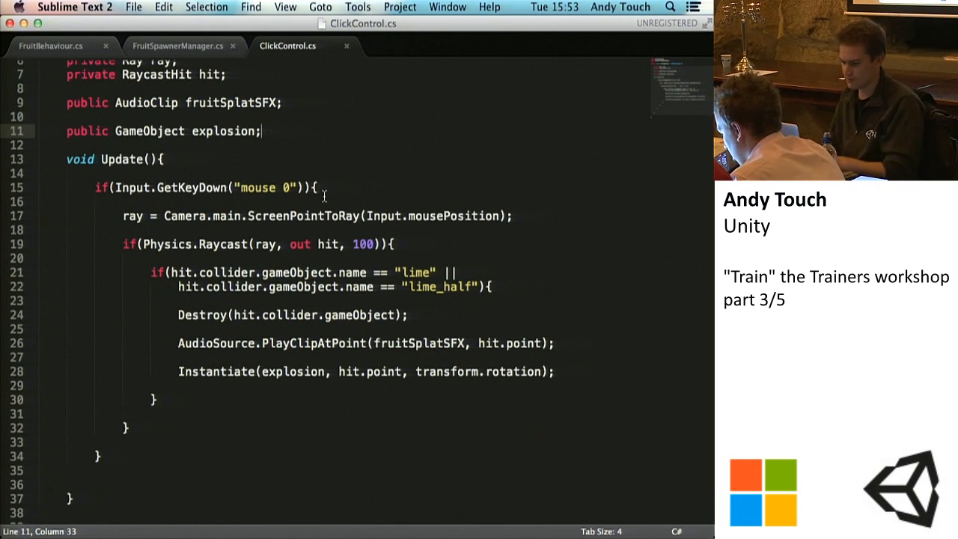
key("Return")
key("Return")
key("super+s")
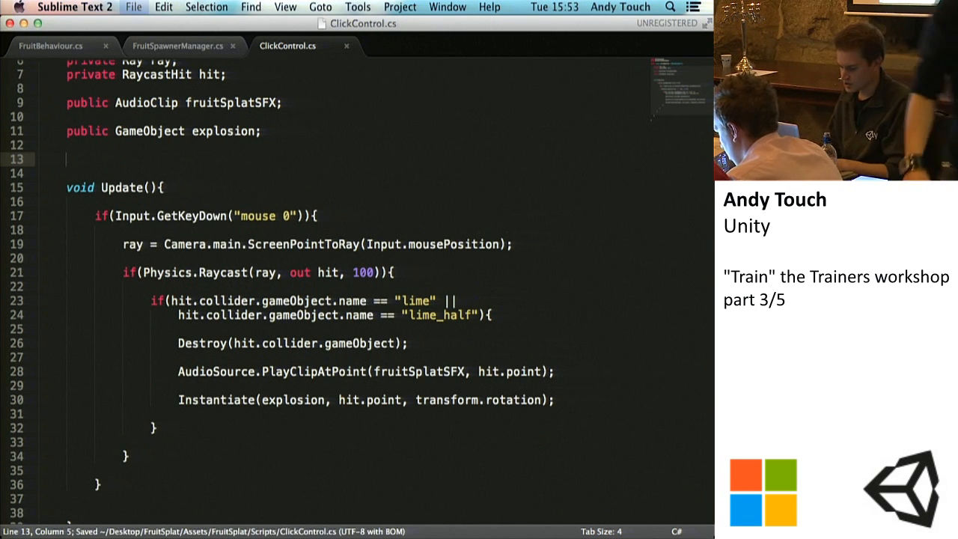
type("public int ")
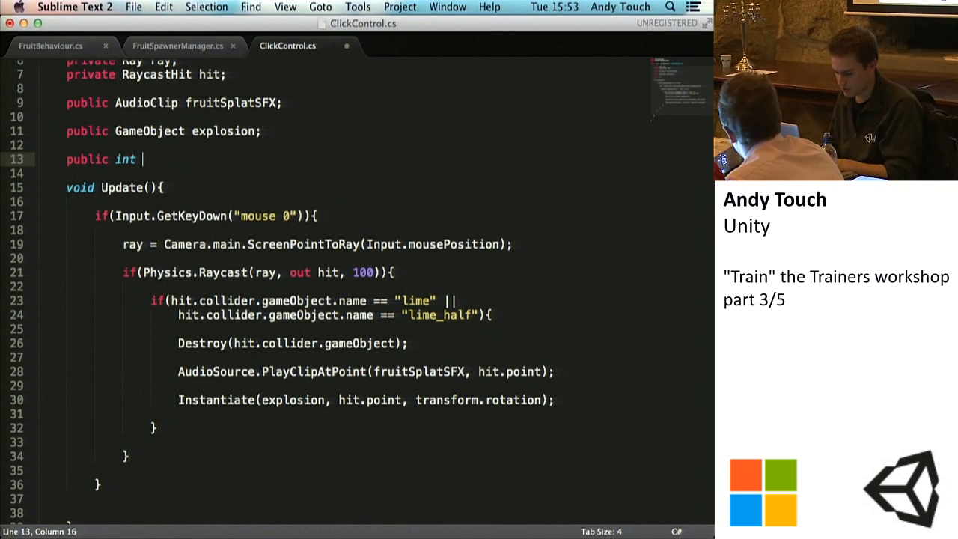
type("cur")
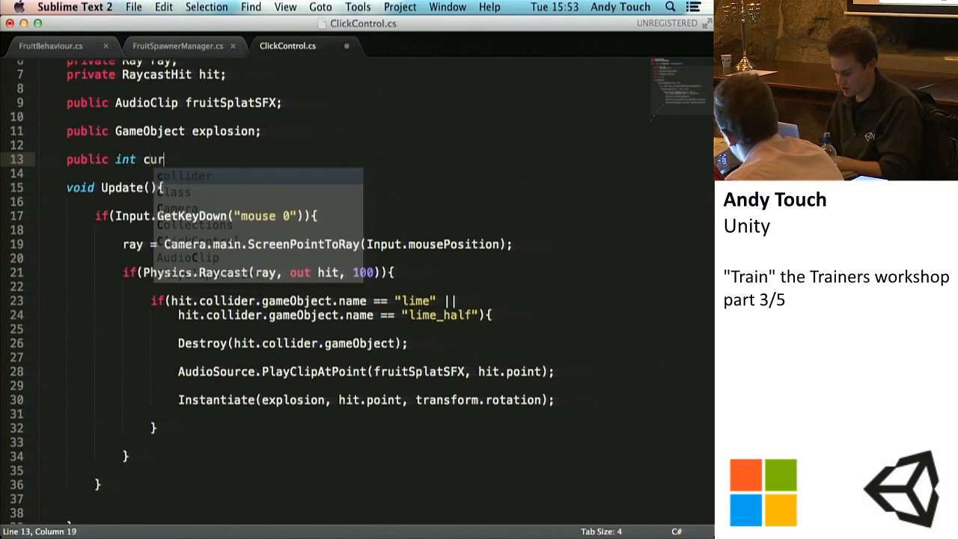
type("rentScore;")
key("super+s")
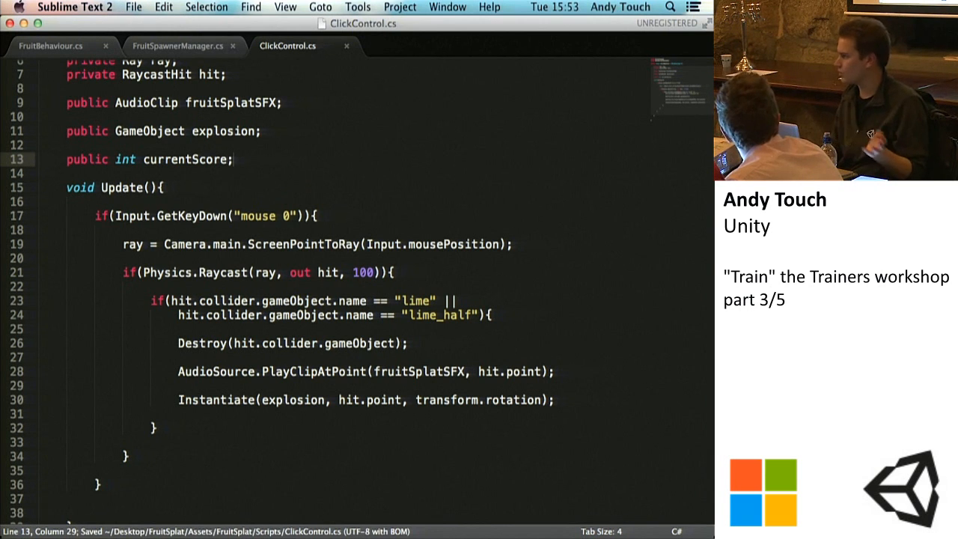
Step: Declare public GUIText scoreDisplay; on the line directly below currentScore and save the script
key("Return")
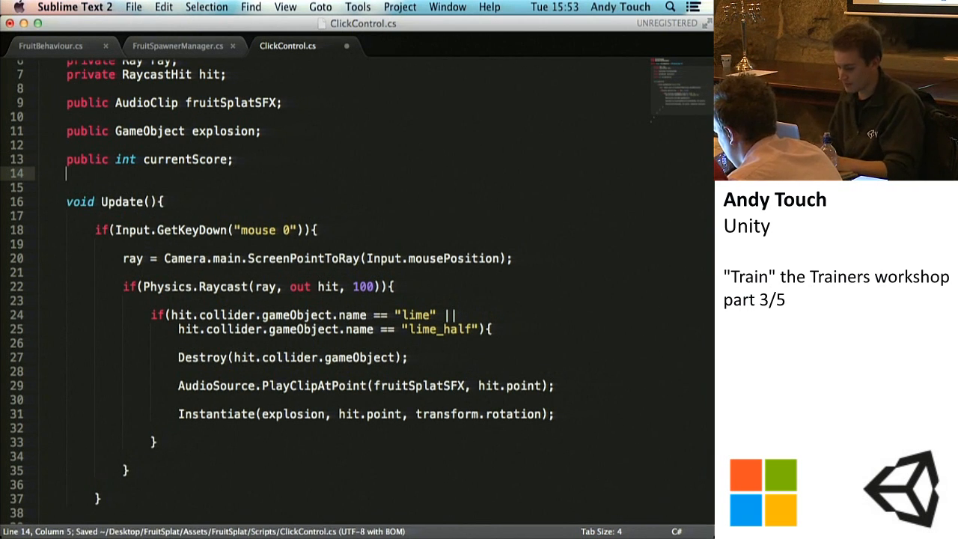
type("public ")
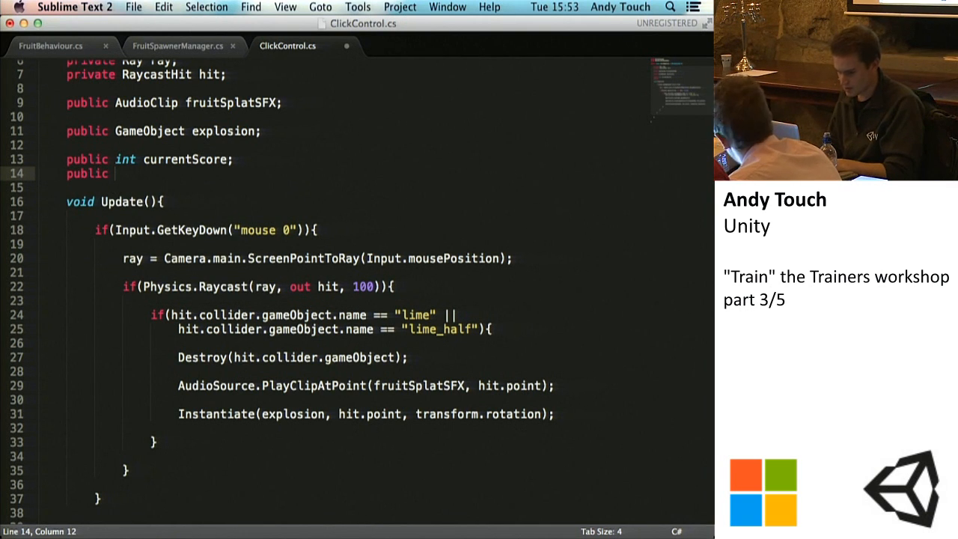
type("Gam")
key("BackSpace")
key("BackSpace")
type("UIText")
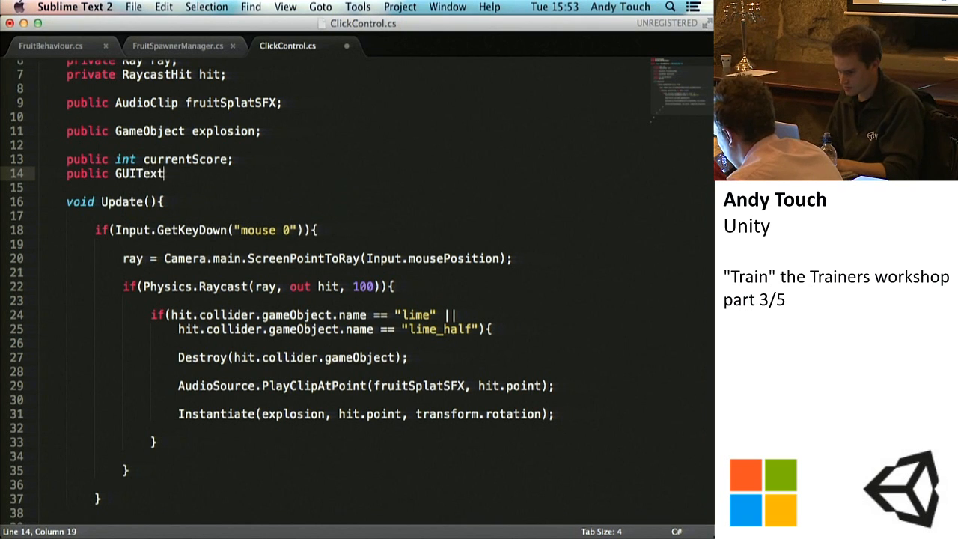
type(" scoreDisplay;")
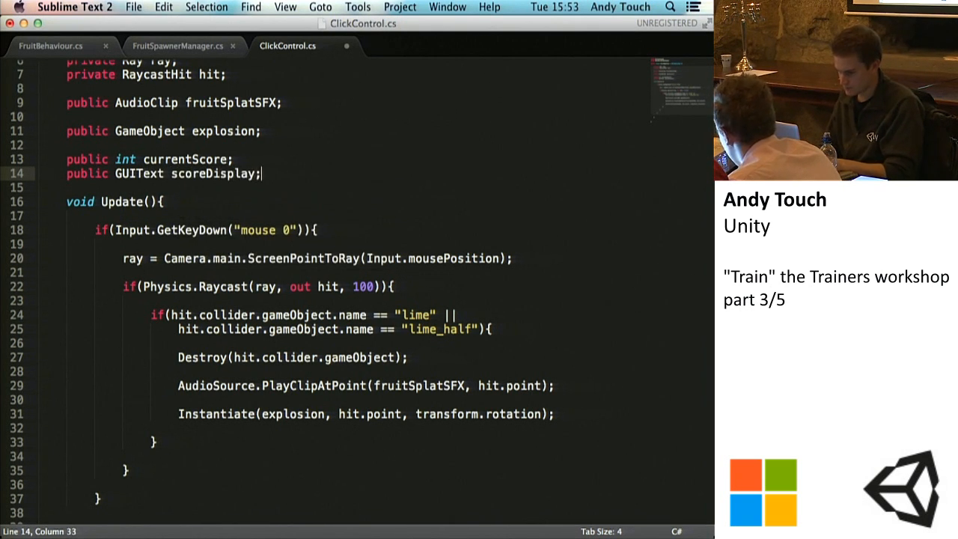
key("super+s")
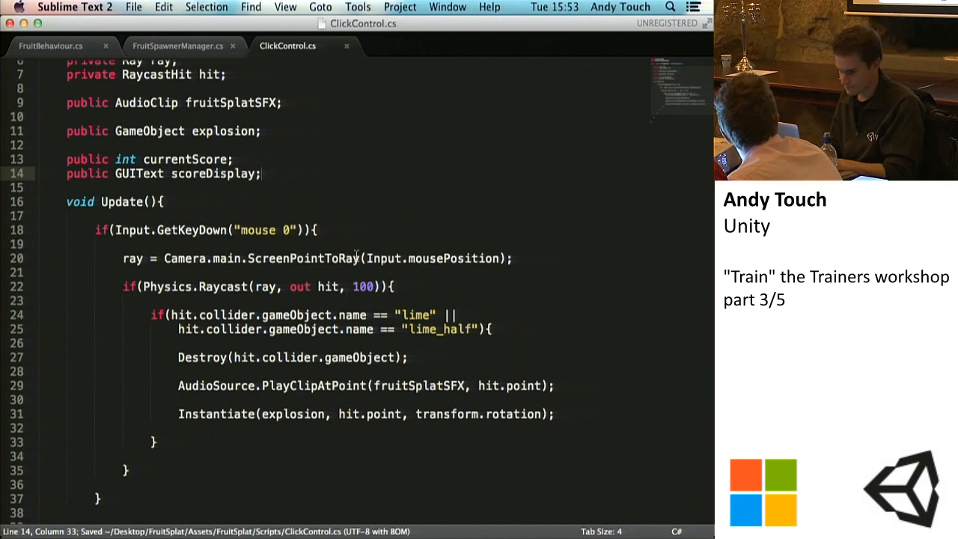
Step: Add currentScore += 5; below the Instantiate line inside the lime if block, separated by a blank line, and save
scroll(331, 362, "down", 2)
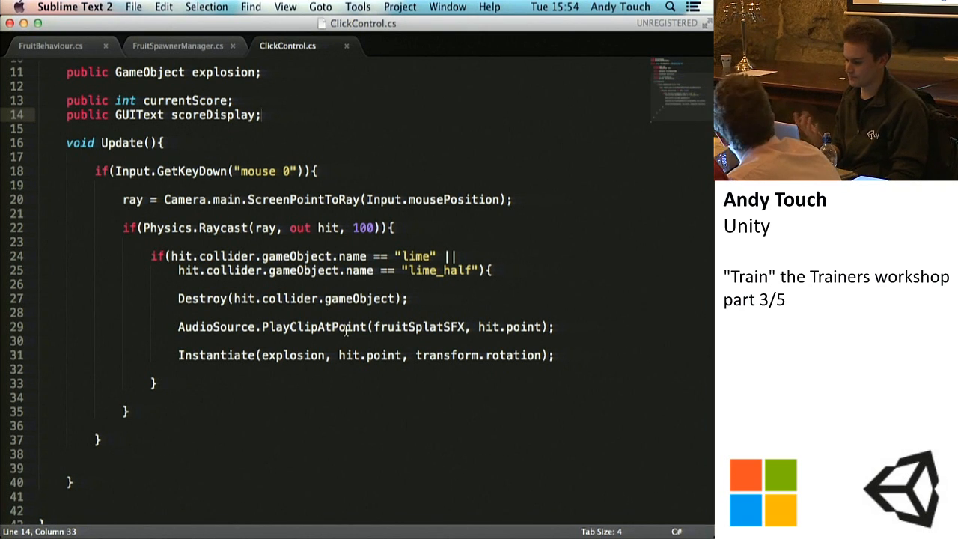
left_click(558, 355)
key("Return")
key("Return")
type("currentScor")
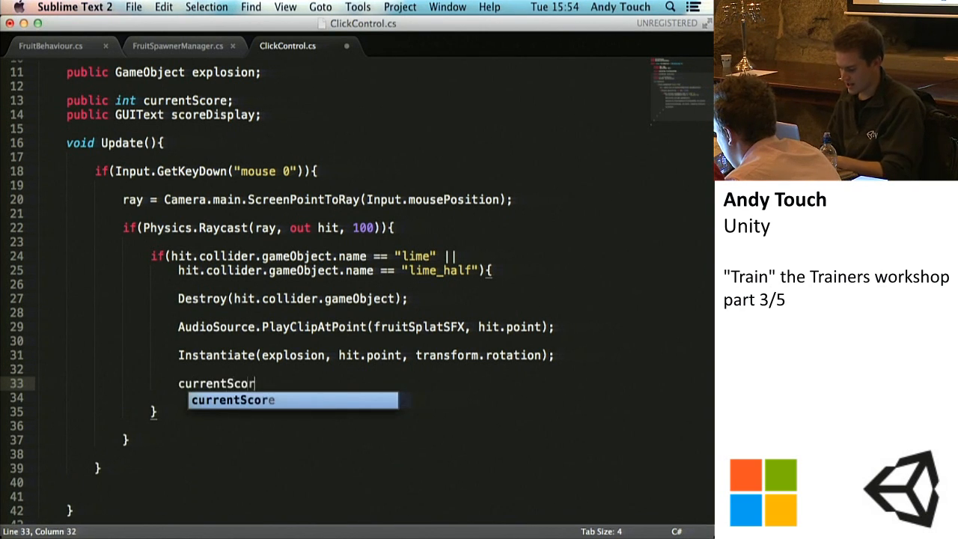
type("e +")
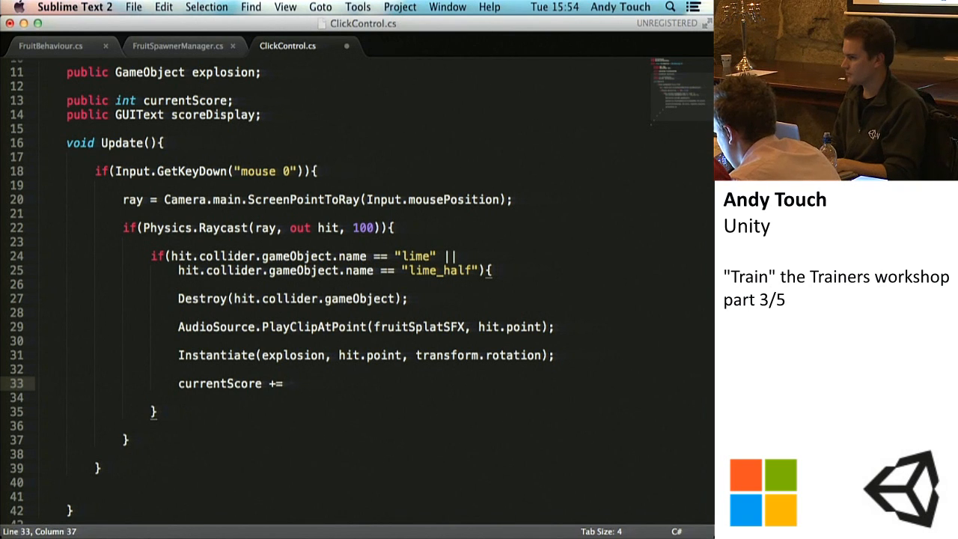
type("= 5;")
key("super+s")
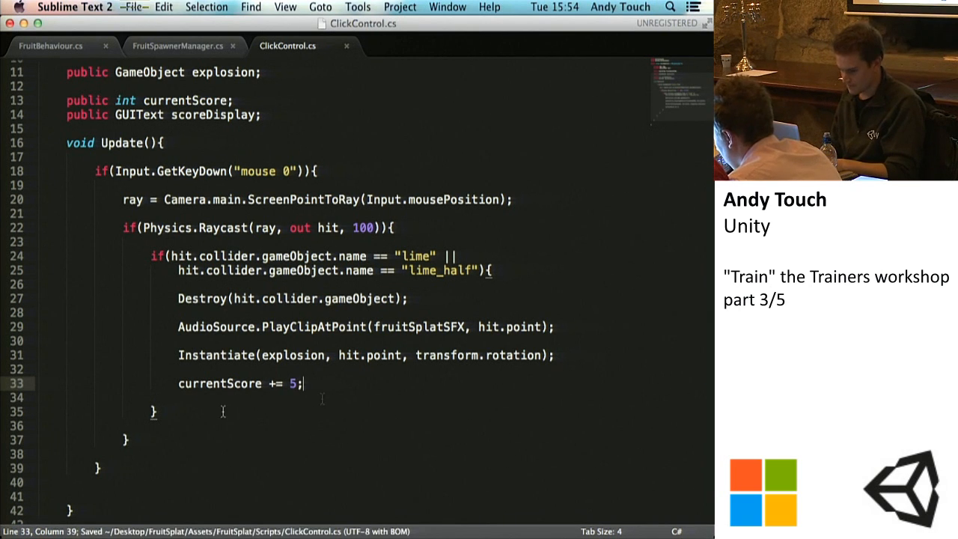
Step: Add an empty else block directly after the closing brace of the lime if block in ClickControl.cs
left_click(181, 411)
type("else {")
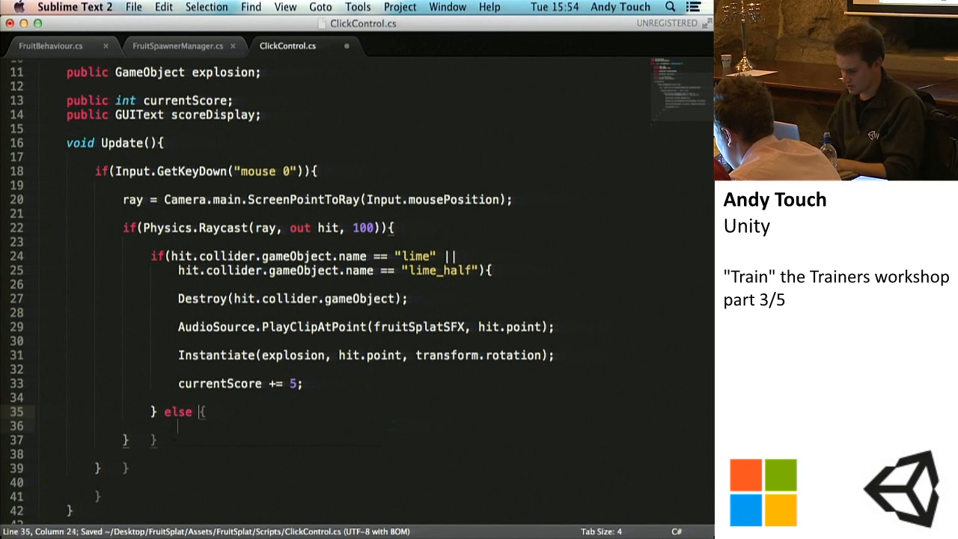
key("Return")
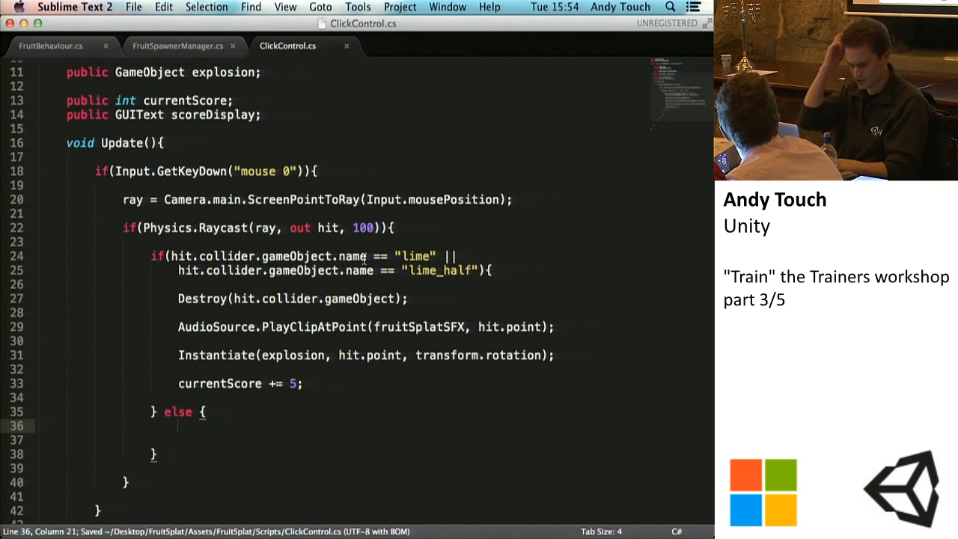
Step: Add currentScore -= 10; inside the else block, set off by a blank line, and save the script
key("Return")
type("curren")
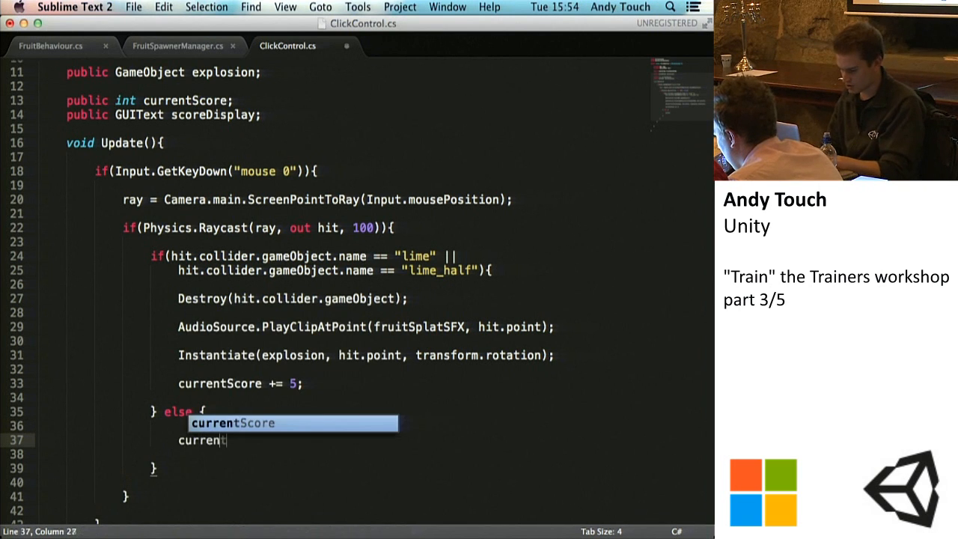
key("Tab")
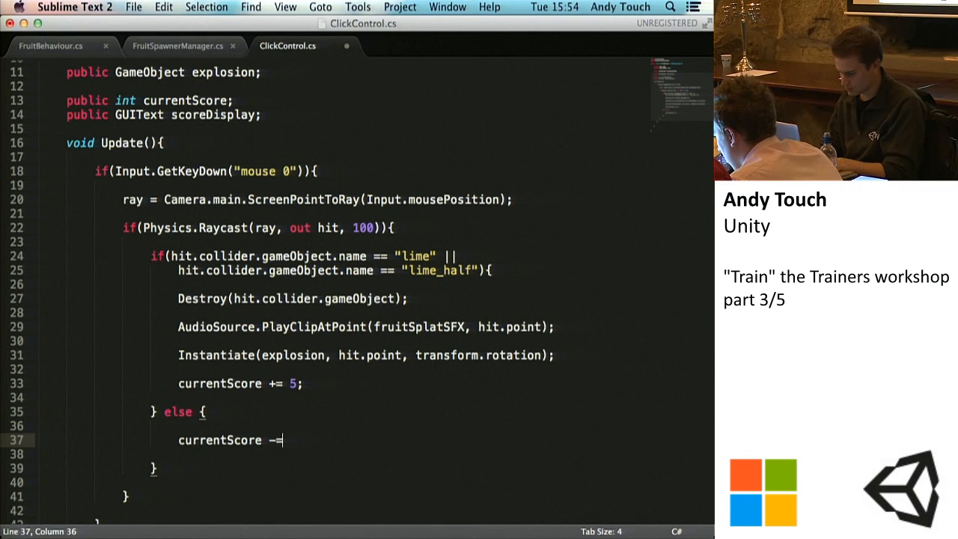
type("-= 10;")
key("super+s")
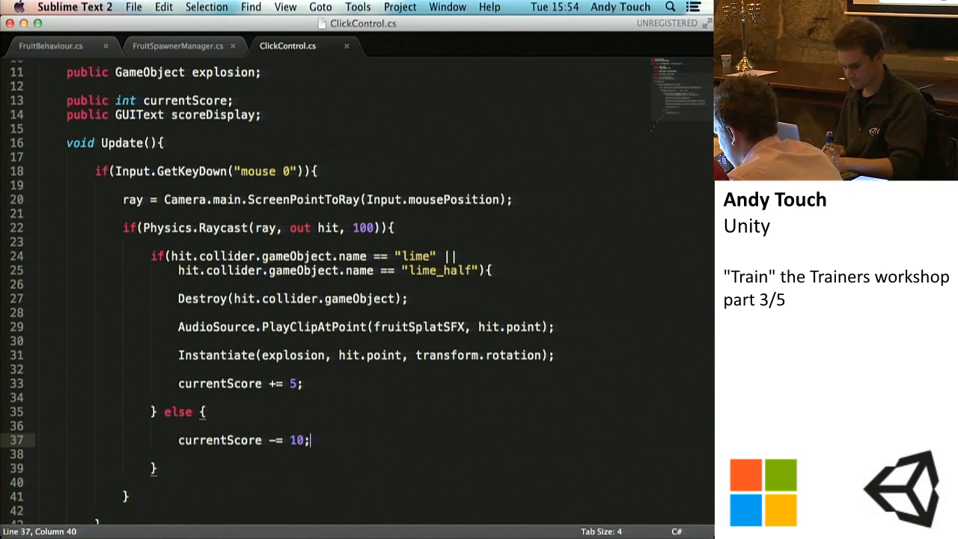
key("super+s")
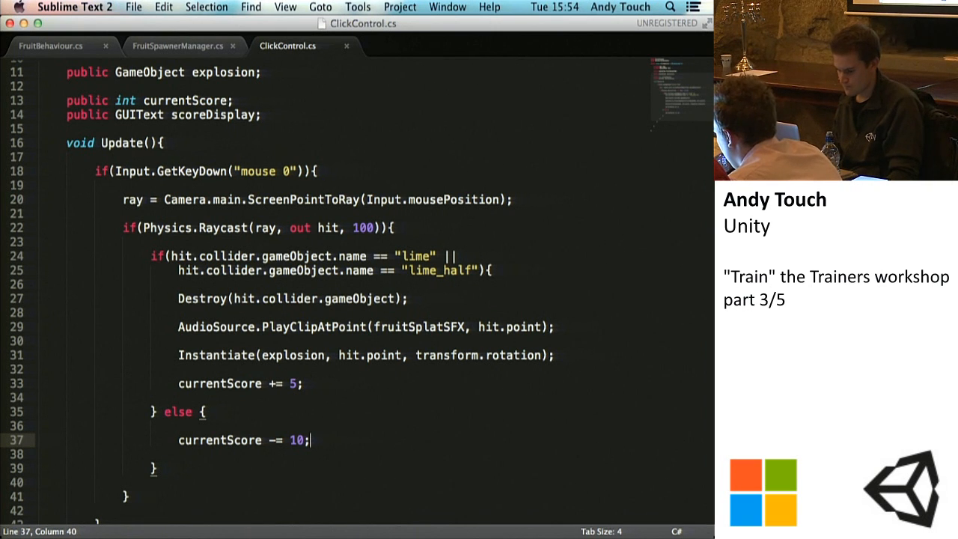
key("super+s")
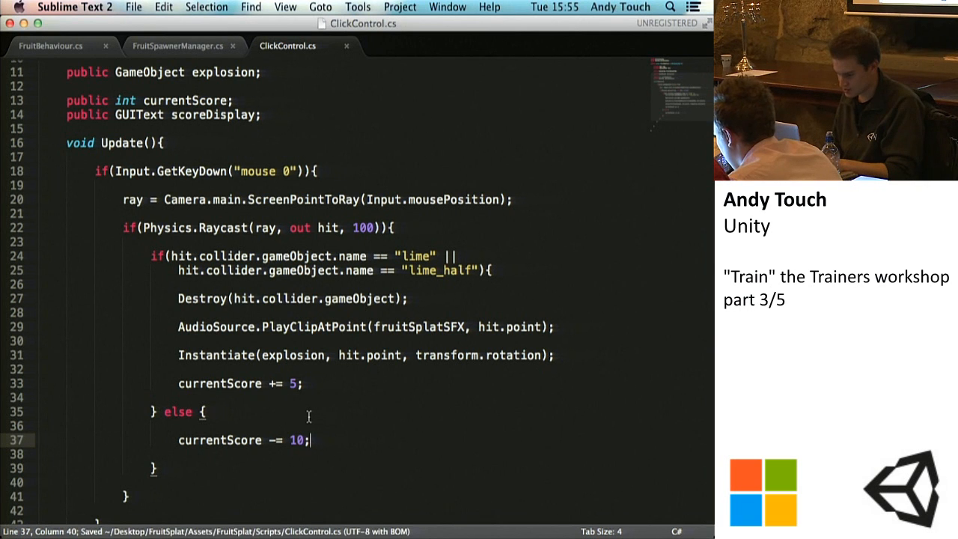
Step: Review the currentScore declaration and the line that adds 5 to it, and save the script
scroll(308, 417, "down", 3)
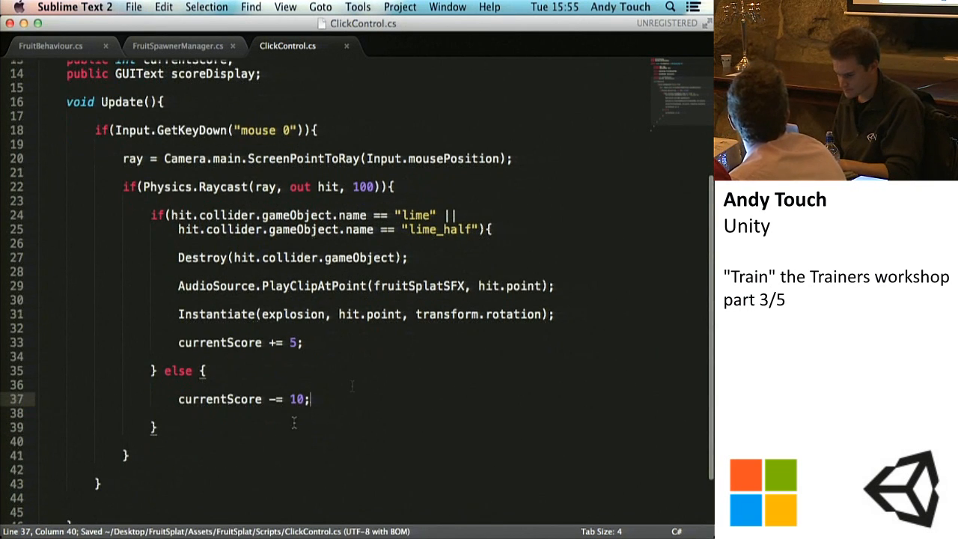
scroll(262, 386, "up", 2)
left_click_drag(262, 102, 239, 88)
left_click(66, 88)
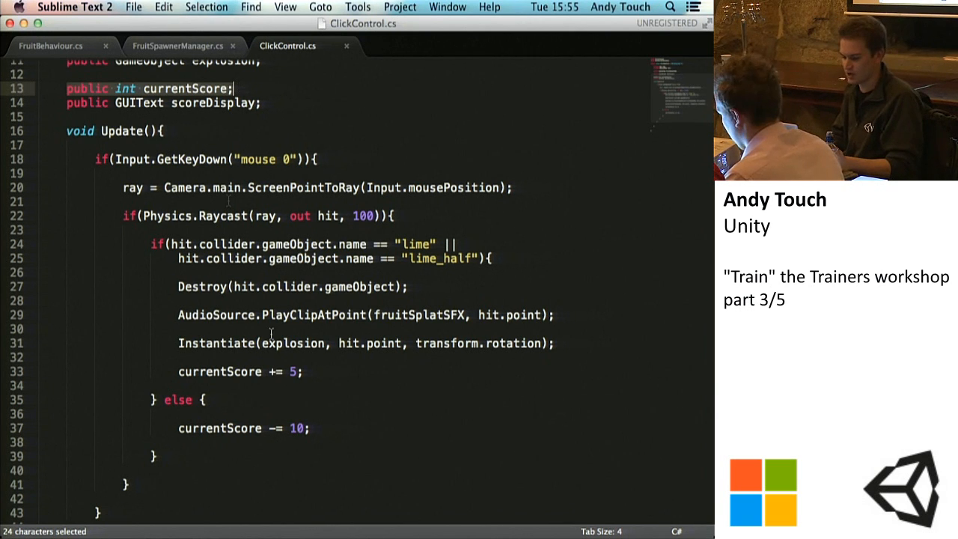
left_click(311, 374)
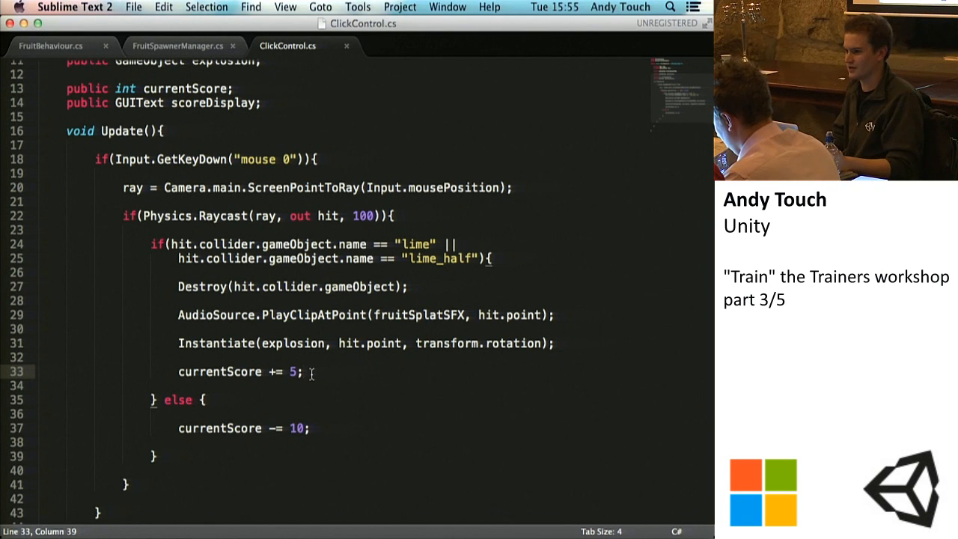
key("super+s")
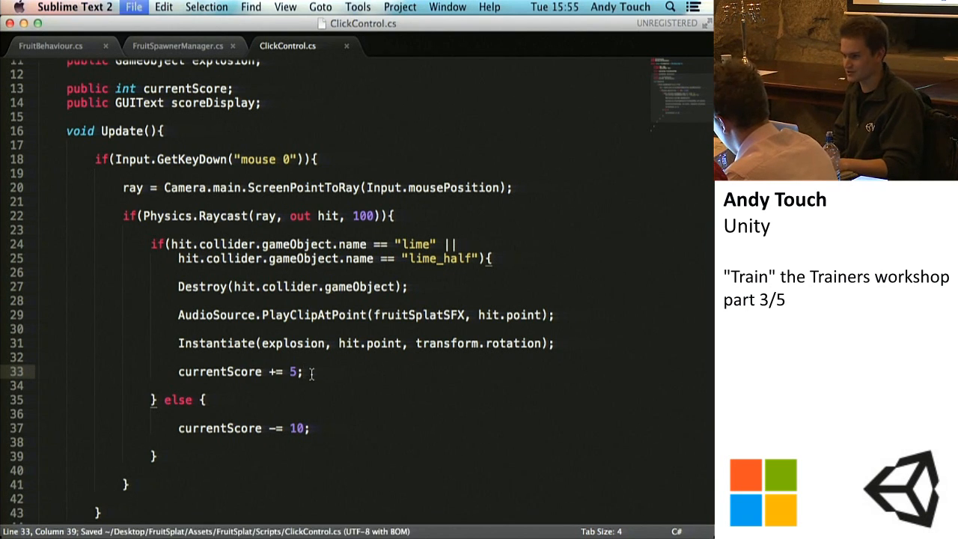
Step: Switch to Unity and show the Click Control script's score fields on the Main Camera
left_click(481, 537)
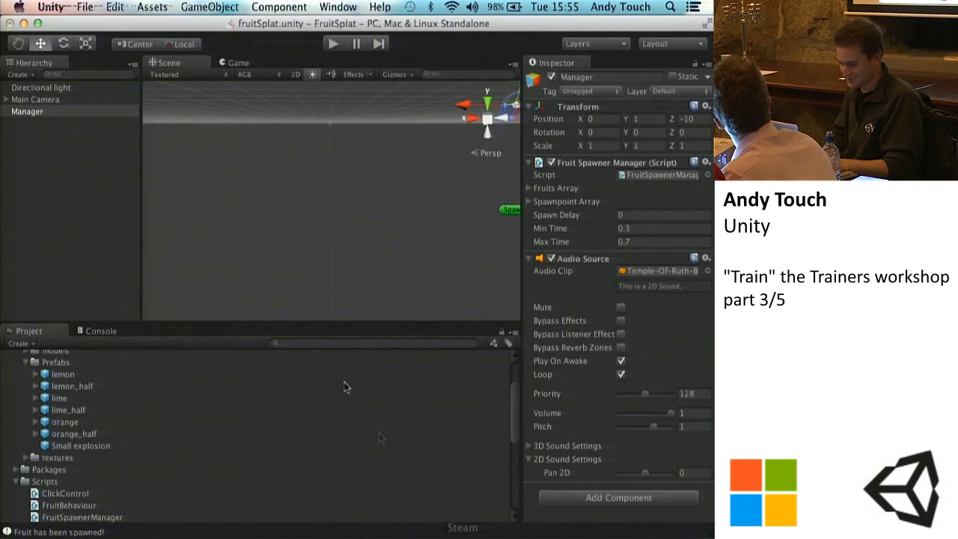
left_click(27, 112)
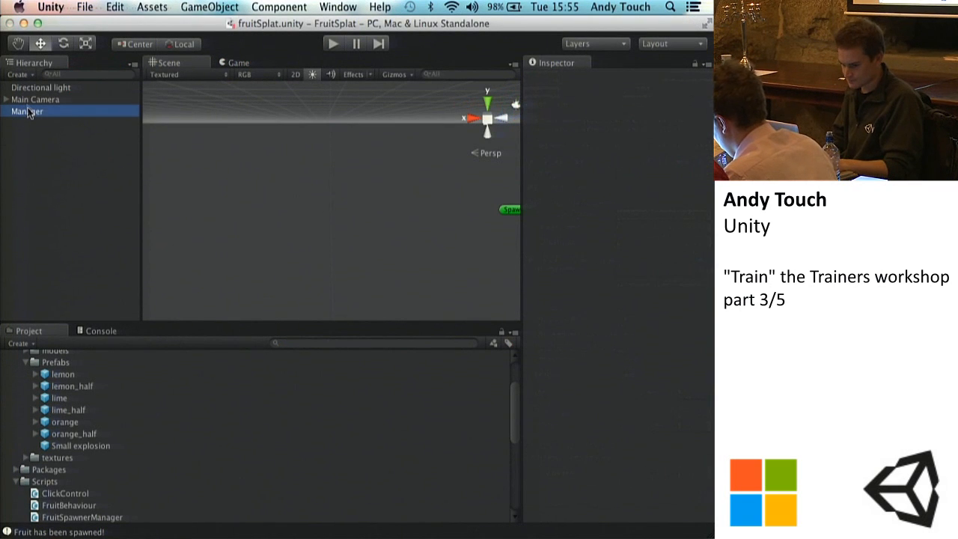
left_click(66, 100)
scroll(608, 365, "down", 5)
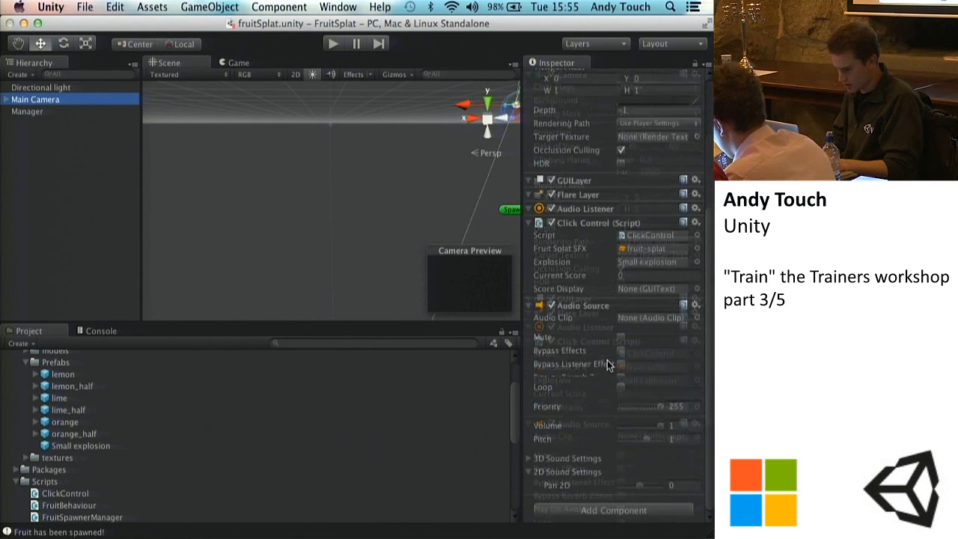
scroll(607, 364, "down", 1)
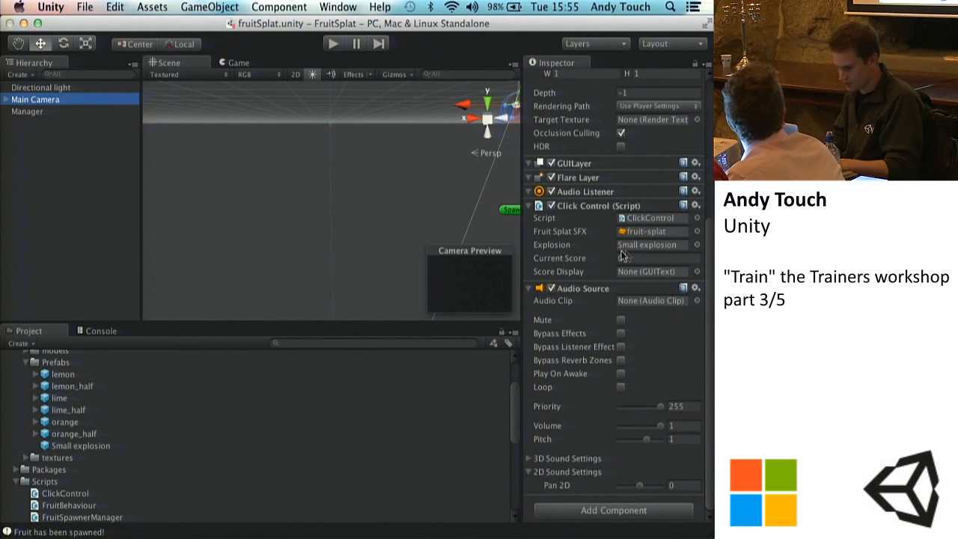
Step: Run the game and hit limes and other fruit to test how Current Score changes
left_click(334, 44)
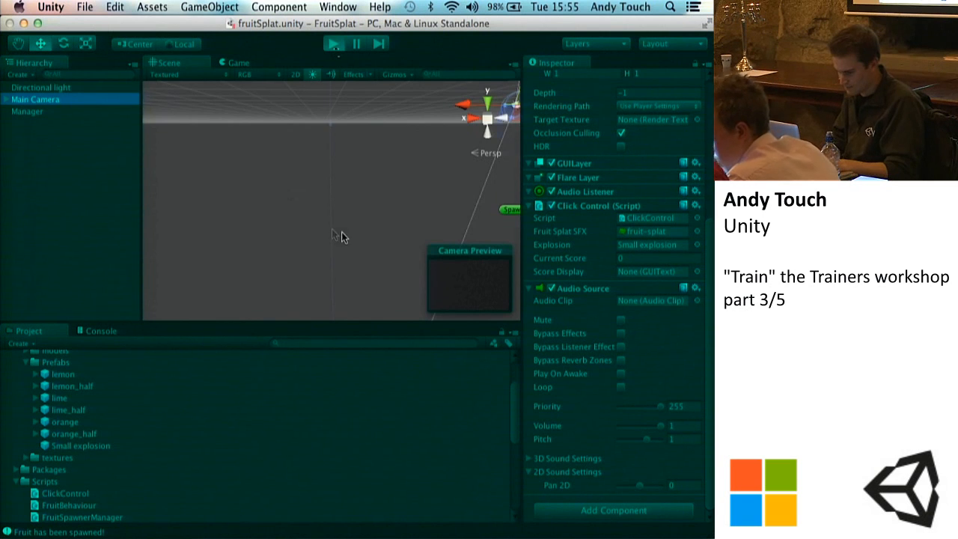
left_click(299, 201)
left_click(367, 155)
left_click(381, 254)
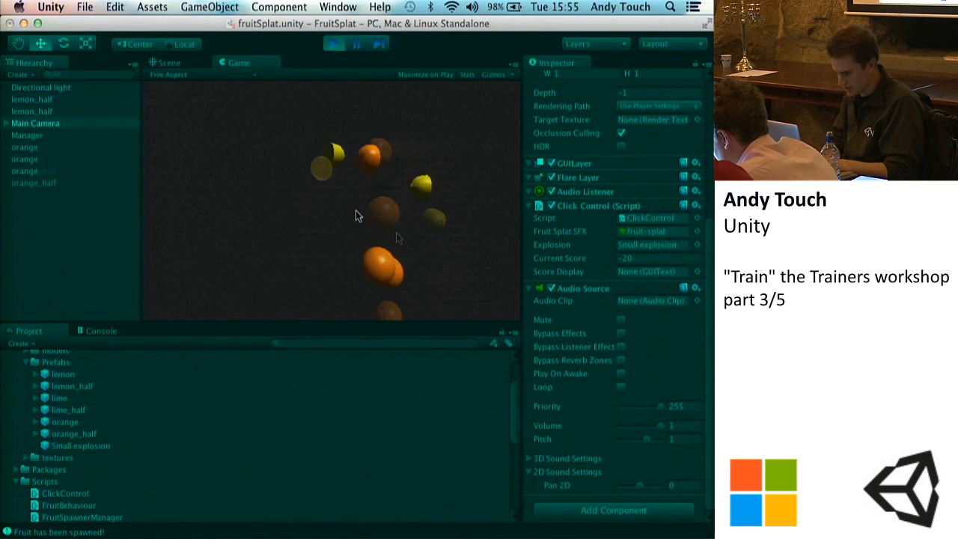
left_click(331, 222)
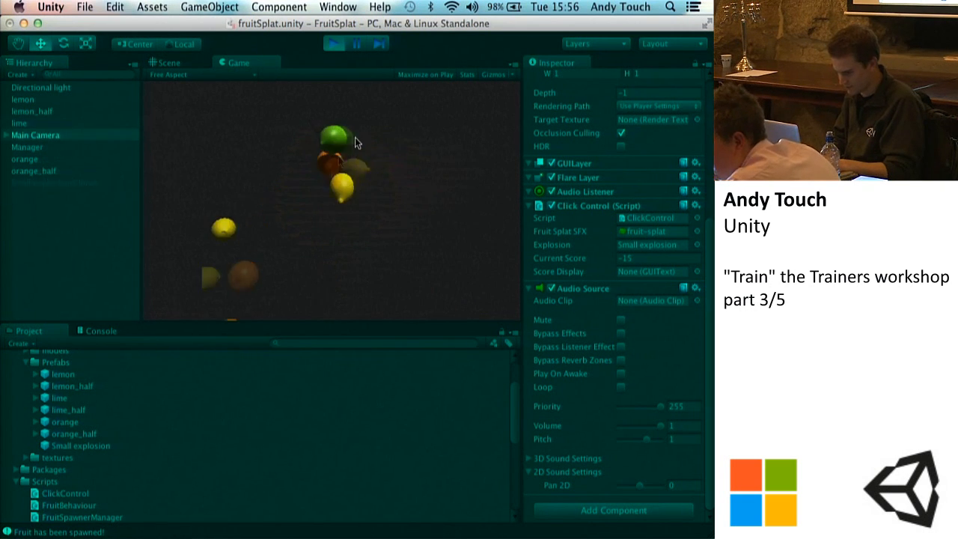
left_click(352, 273)
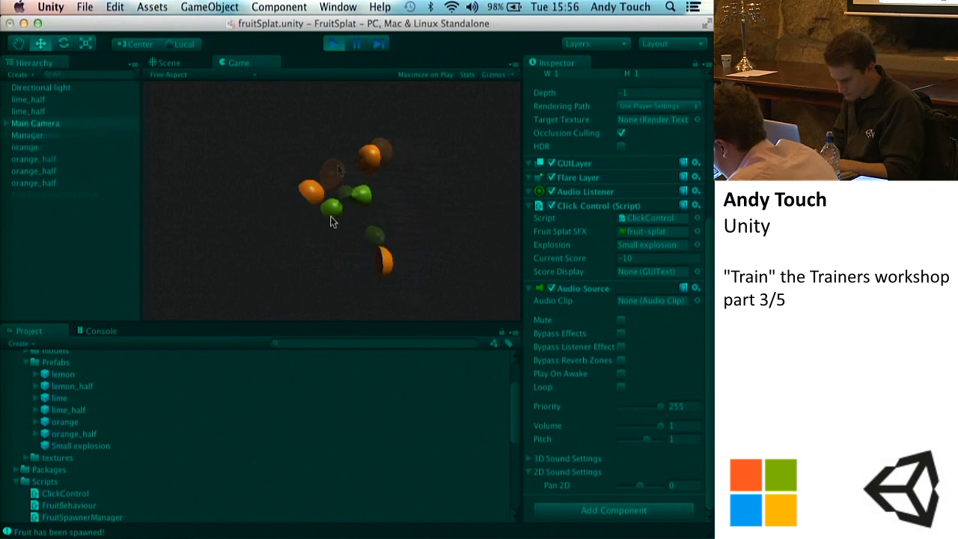
left_click(324, 228)
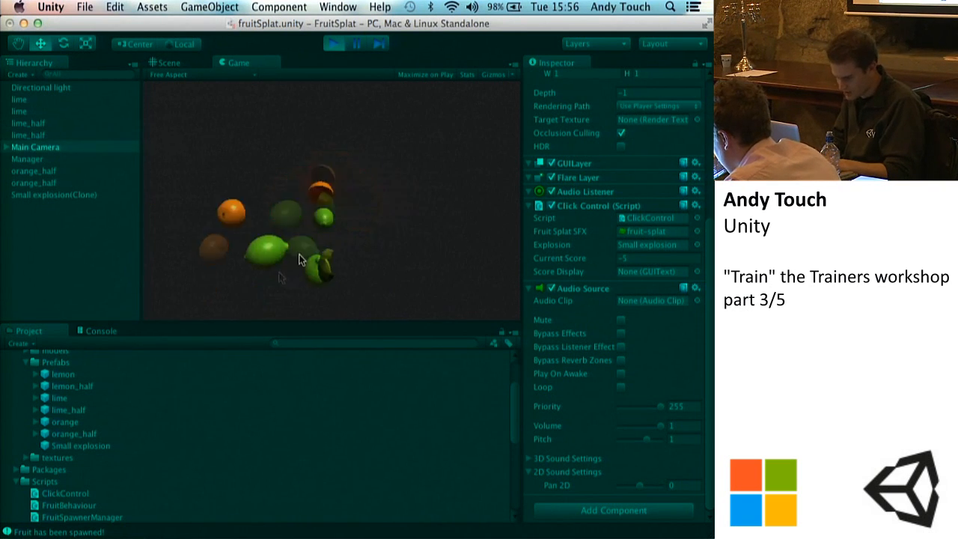
left_click(305, 157)
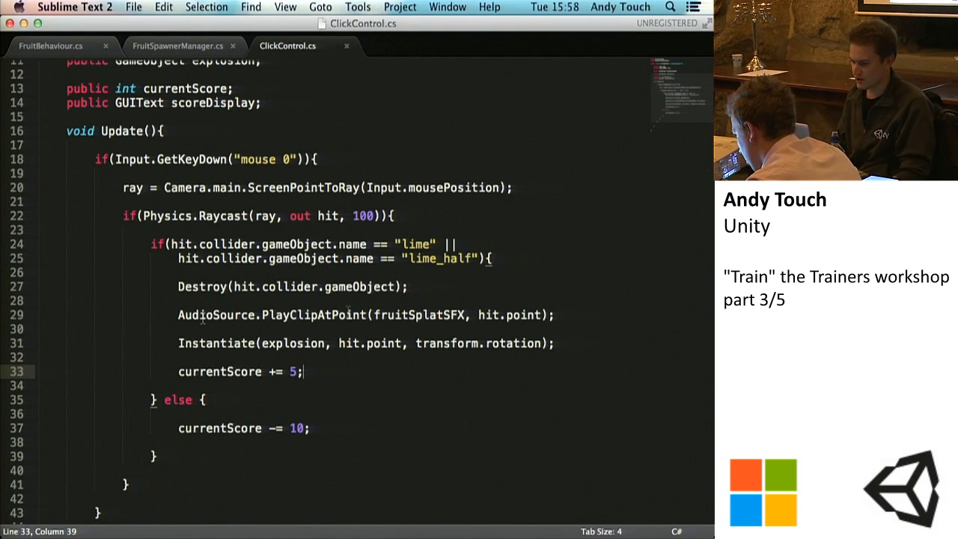
Step: Save the ClickControl script again and switch to Unity's Game view
key("super+s")
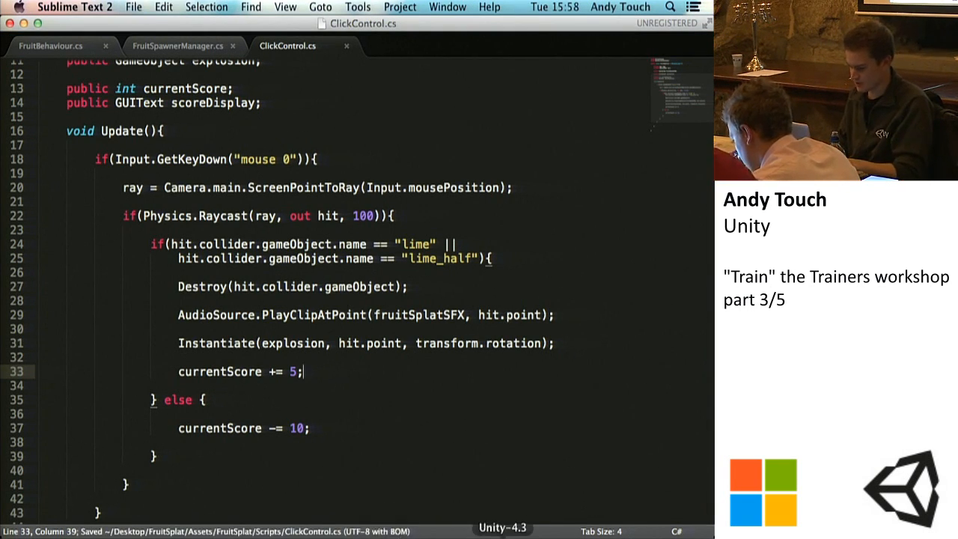
left_click(502, 535)
left_click(237, 62)
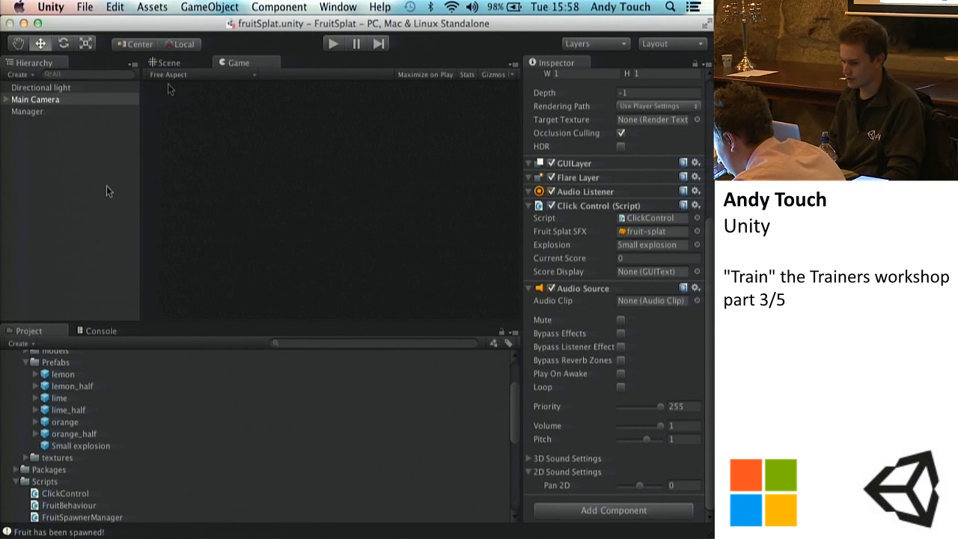
Step: Return to the Scene view and create a GUI Text object in the scene
left_click(171, 64)
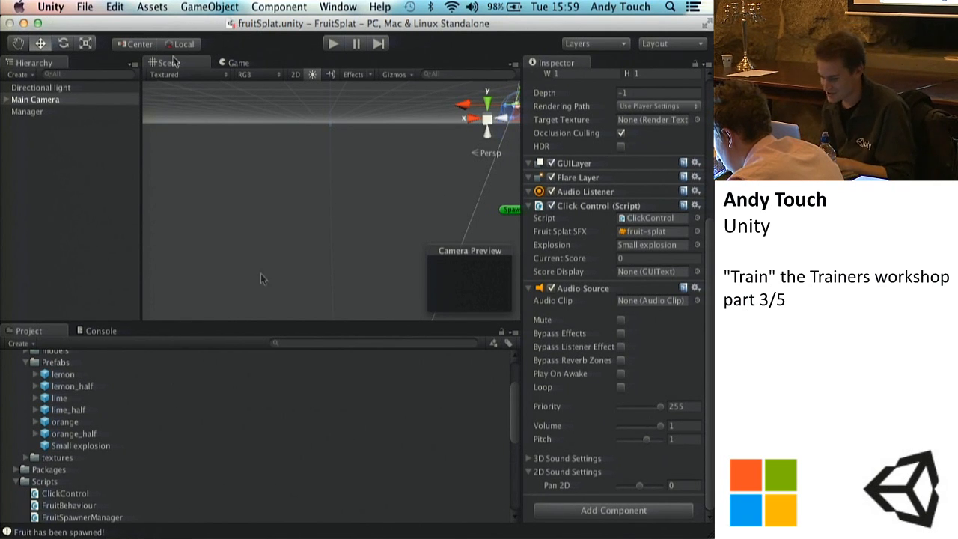
left_click(209, 7)
mouse_move(212, 41)
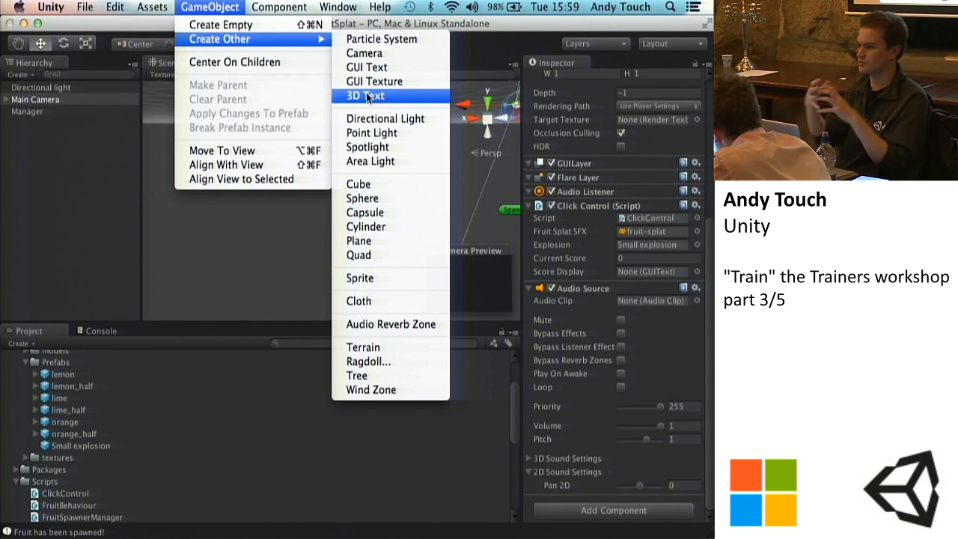
left_click(367, 96)
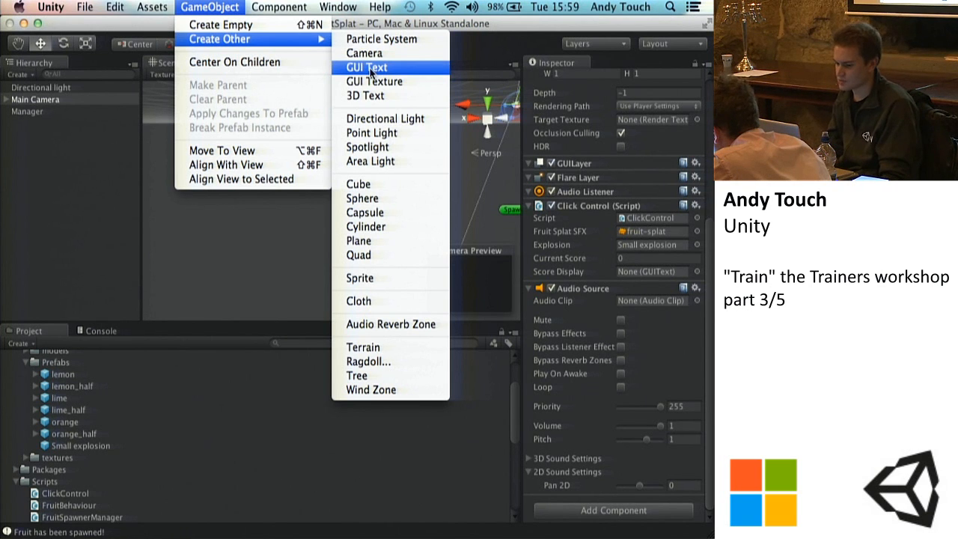
left_click(367, 68)
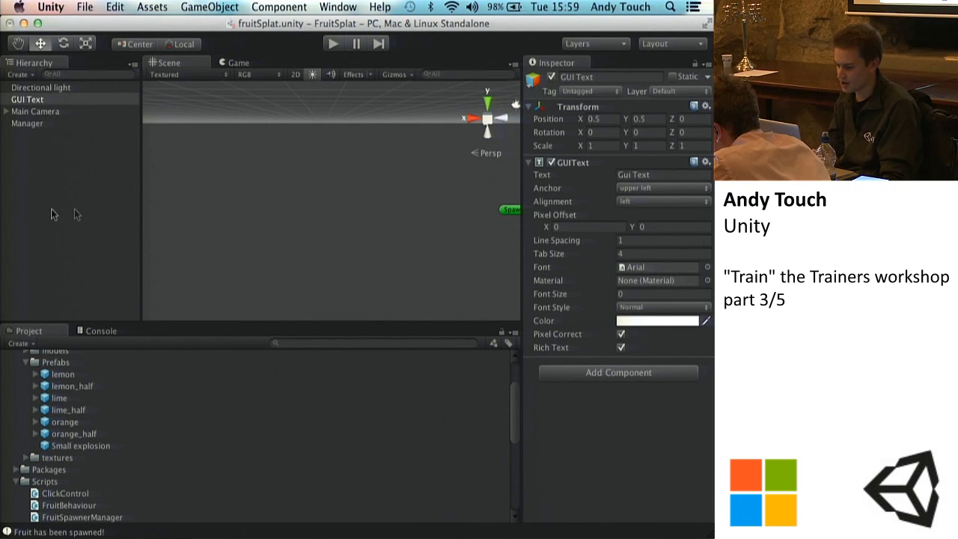
Step: Frame the GUI Text object in the Scene view and compare it with its appearance in the Game view
scroll(326, 223, "down", 10)
scroll(325, 223, "up", 3)
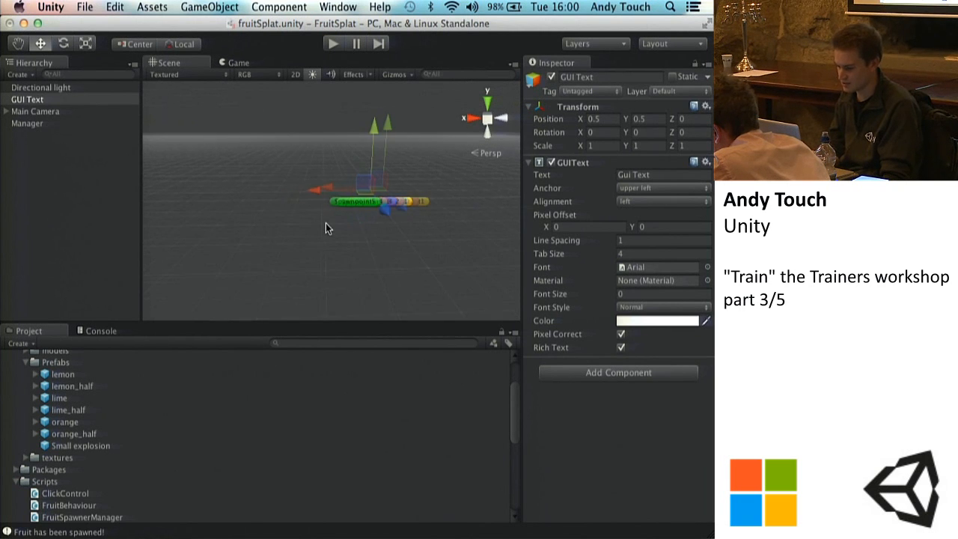
left_click(31, 102)
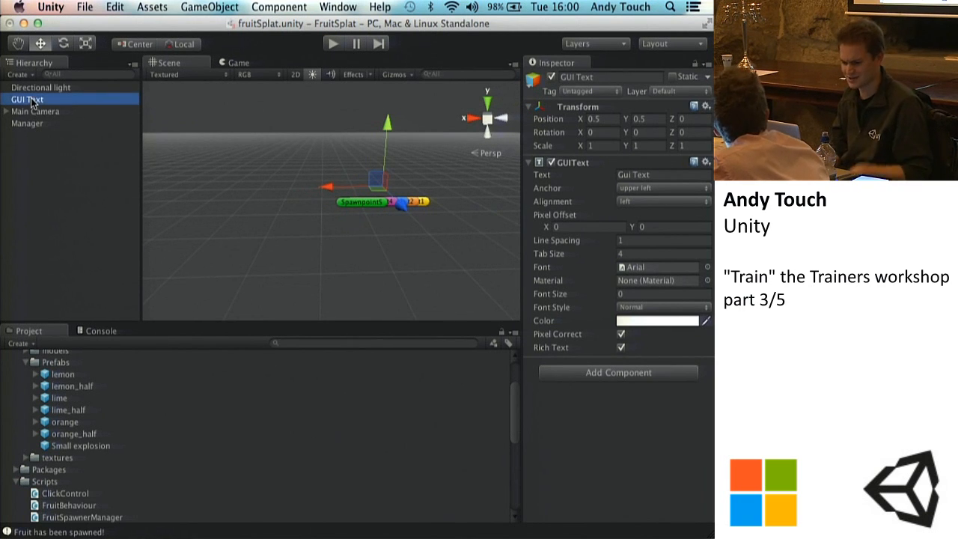
key("f")
scroll(323, 208, "up", 5)
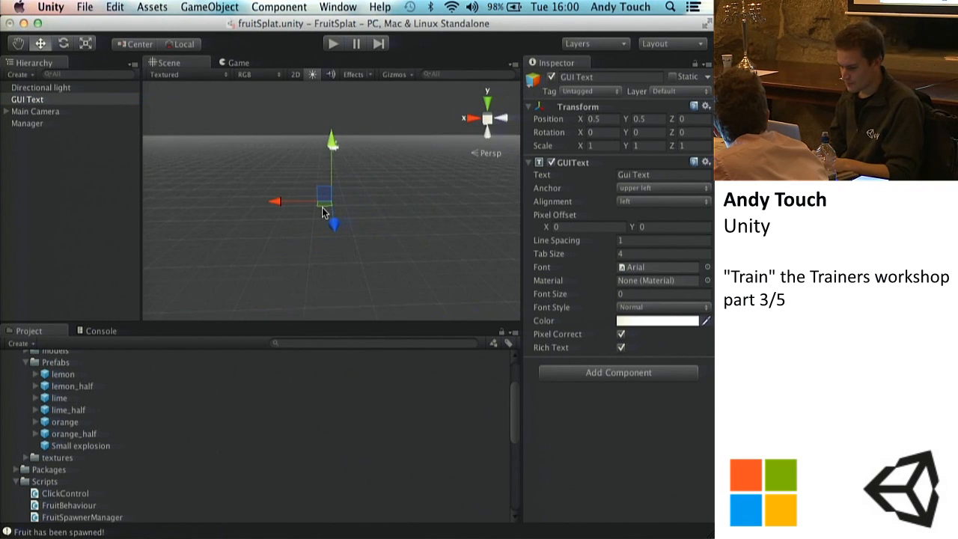
scroll(322, 207, "up", 10)
scroll(321, 208, "down", 5)
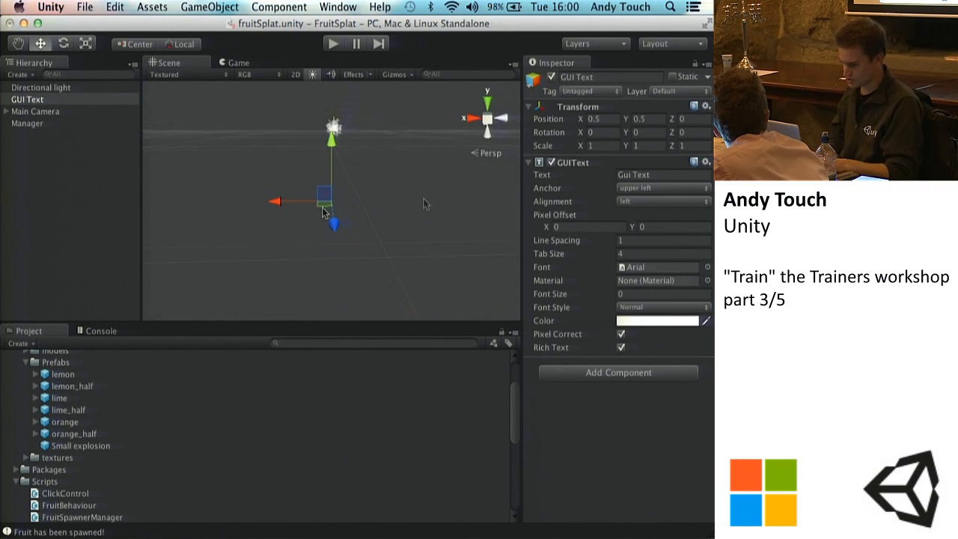
scroll(365, 191, "down", 3)
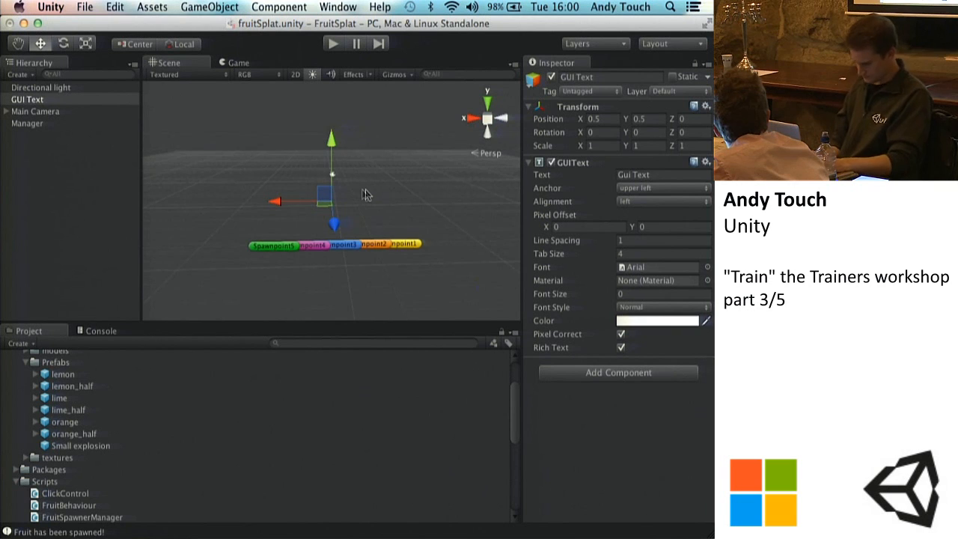
scroll(350, 193, "up", 3)
left_click_drag(359, 188, 299, 199, "alt")
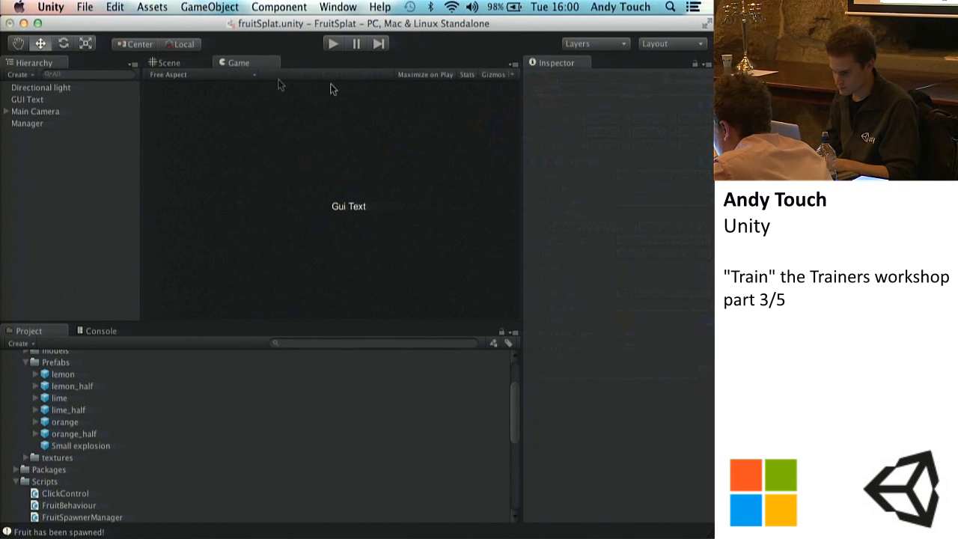
left_click(33, 101)
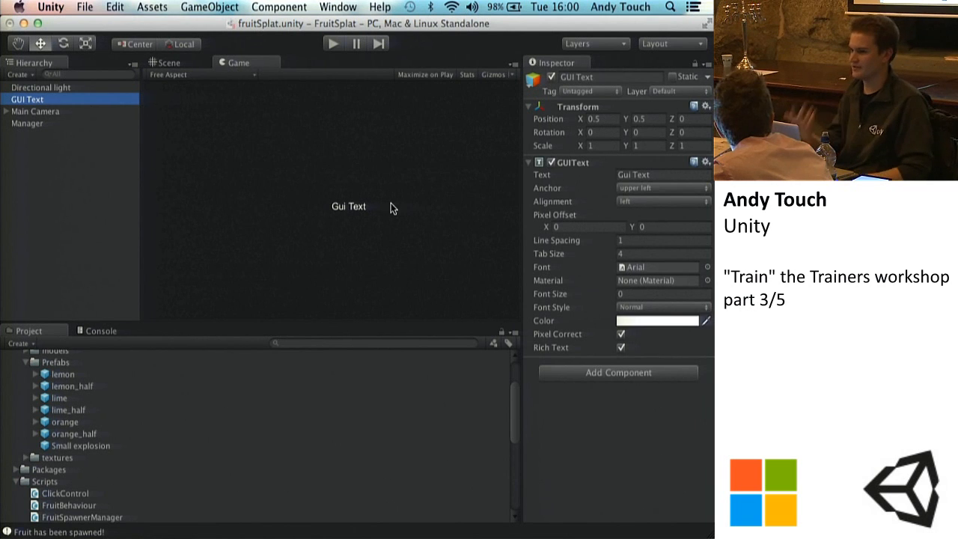
left_click(183, 64)
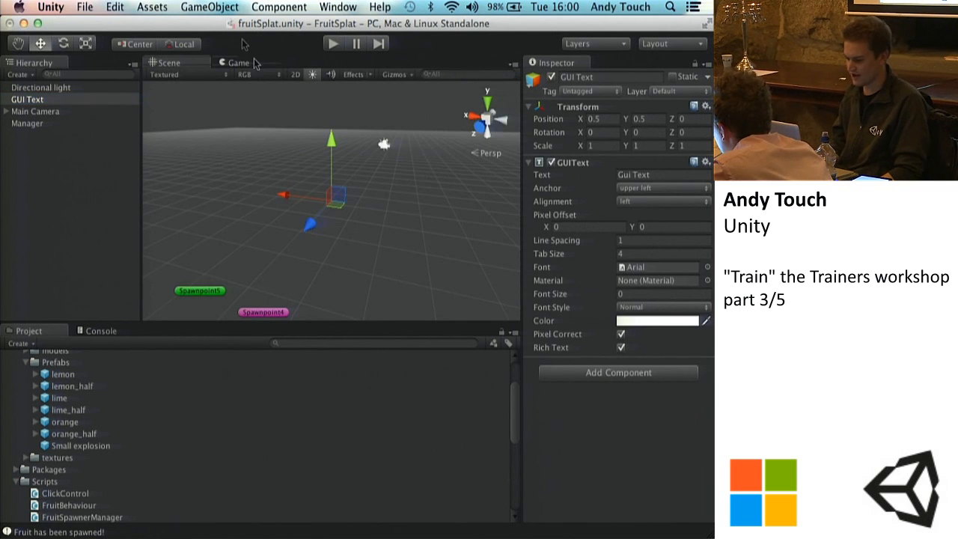
Step: Compare the GUI Text object between the Scene and Game views, checking the Directional light's transform as well
left_click(238, 64)
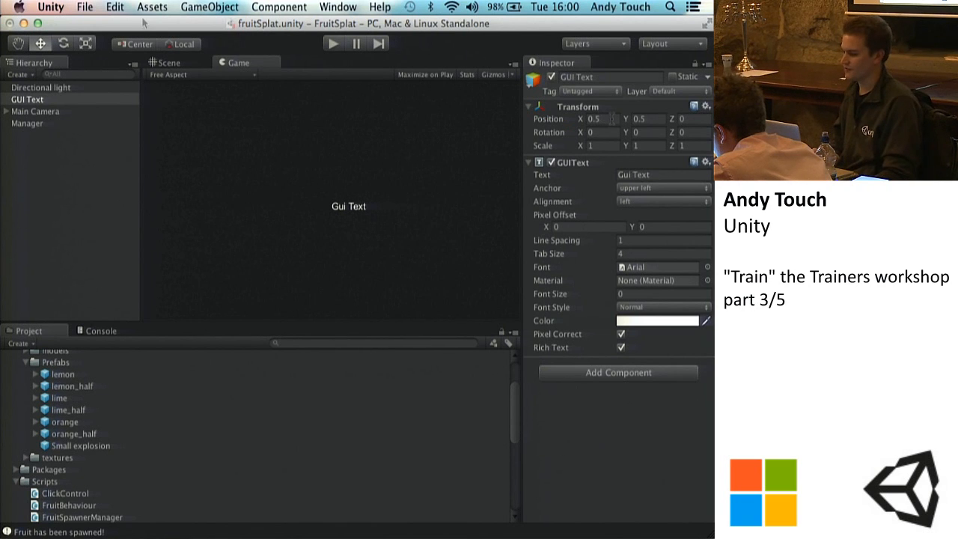
left_click(169, 63)
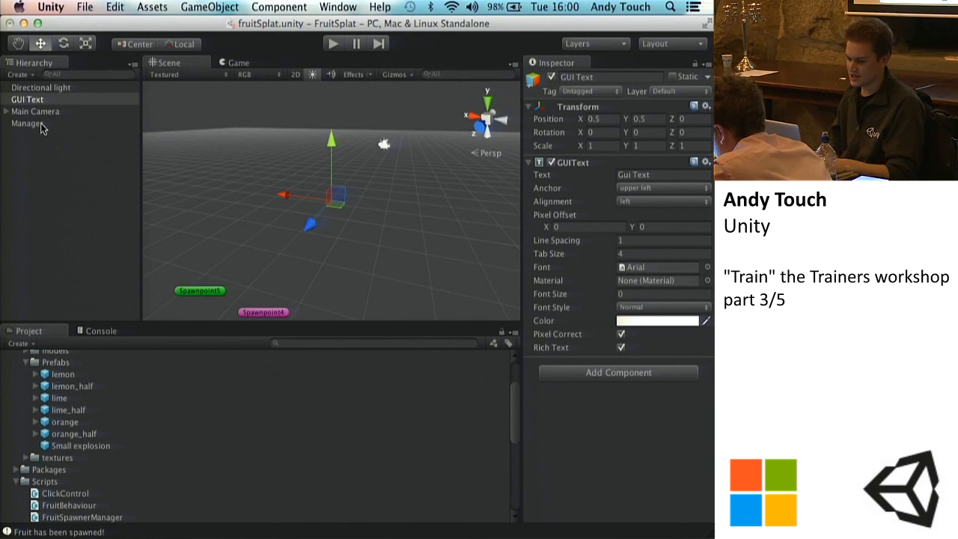
left_click(47, 87)
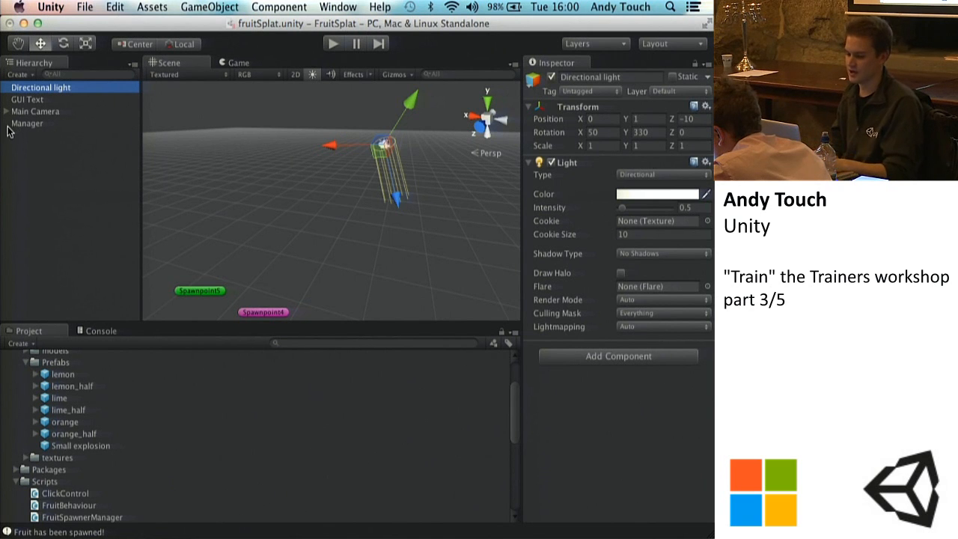
left_click(35, 101)
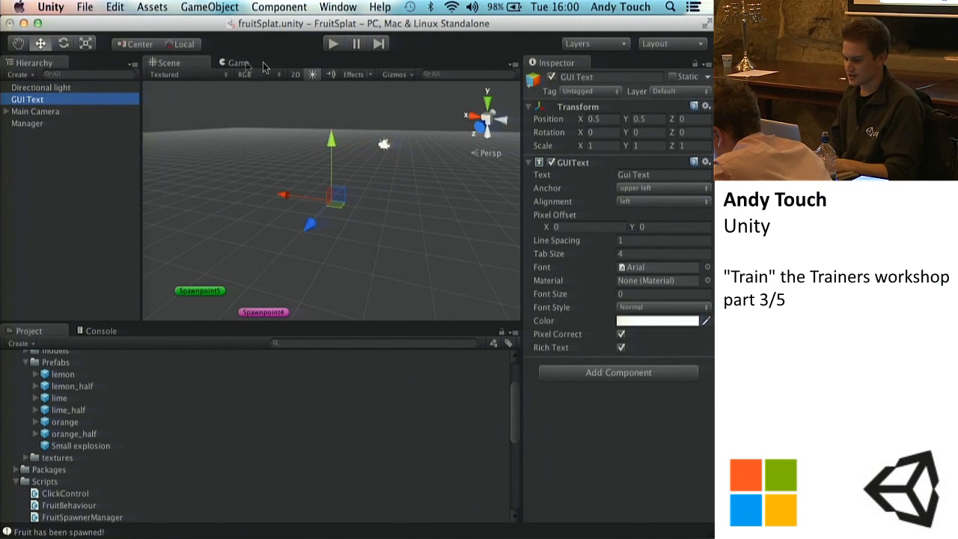
left_click(238, 63)
Step: Set the GUI Text's anchor to middle center and alignment to center, and resize the Game view to check its placement
left_click(603, 118)
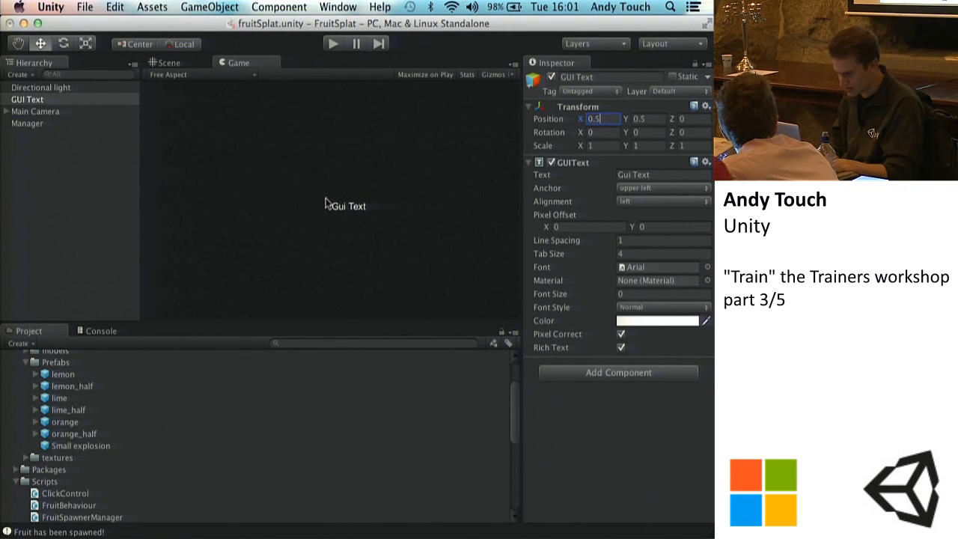
left_click(652, 189)
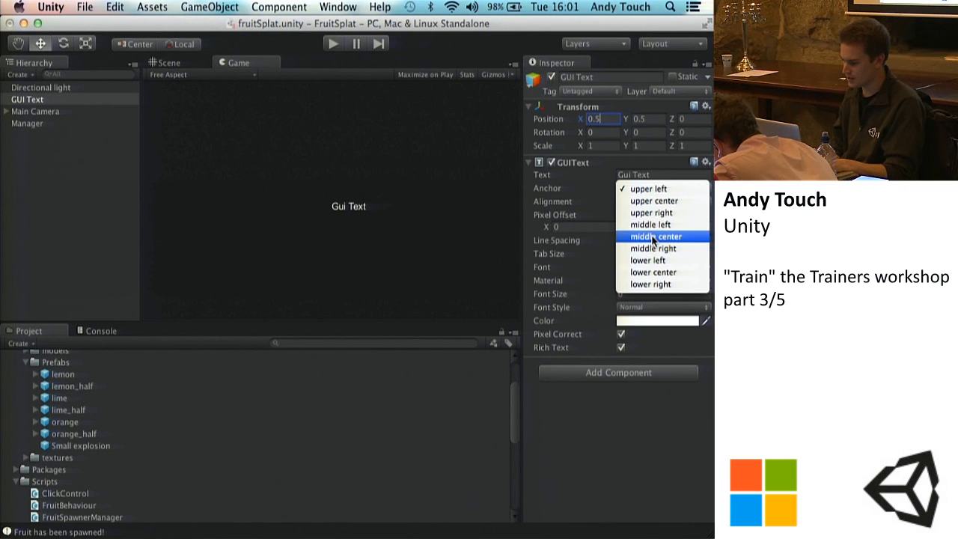
left_click(654, 236)
left_click(644, 202)
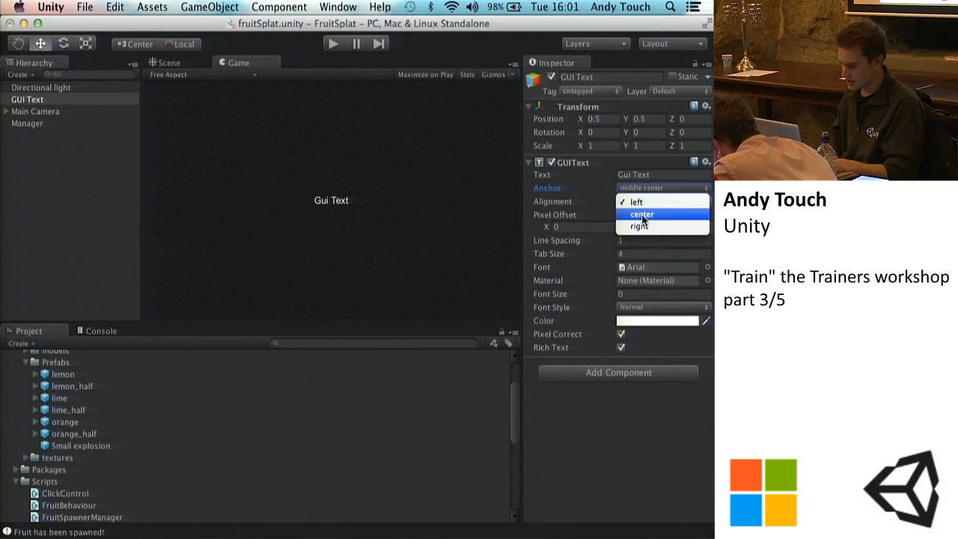
left_click(641, 205)
left_click(641, 205)
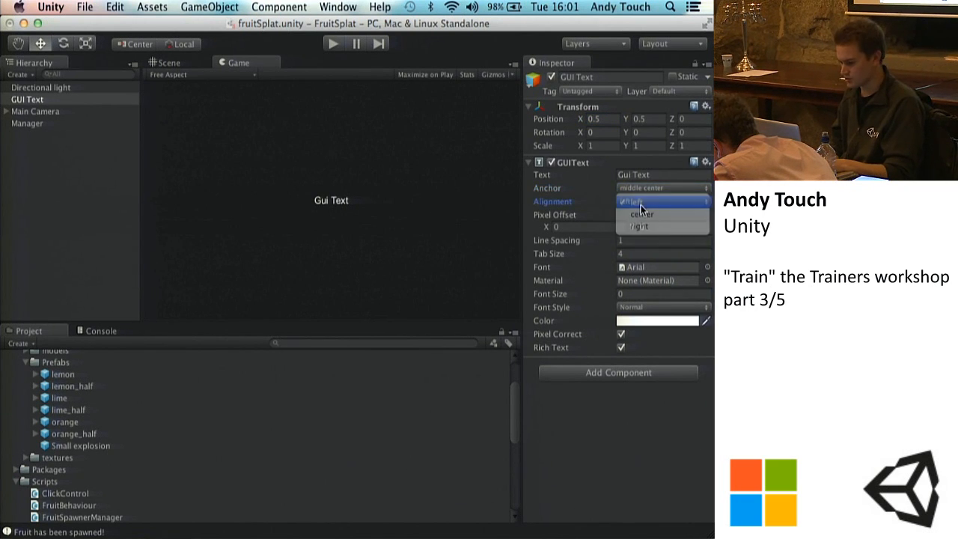
left_click(641, 214)
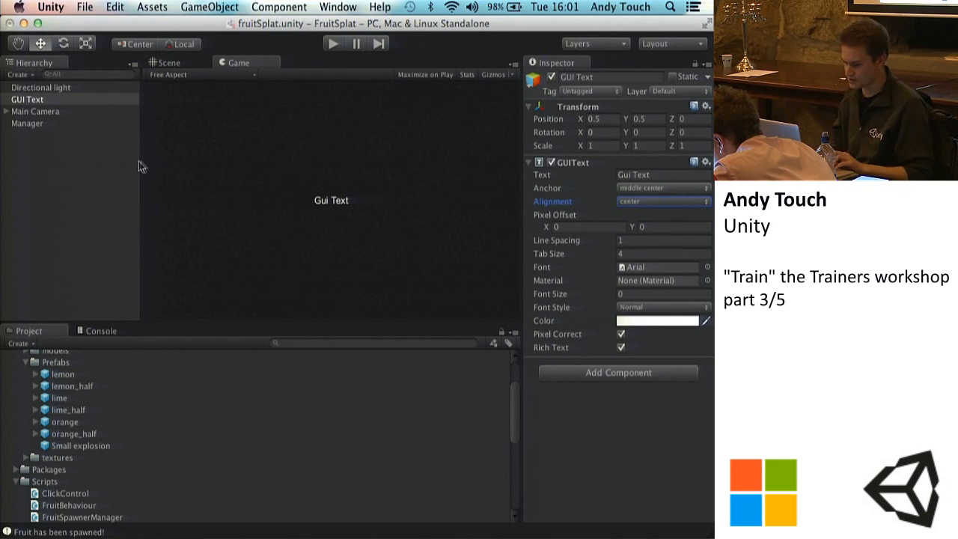
left_click_drag(140, 162, 193, 222)
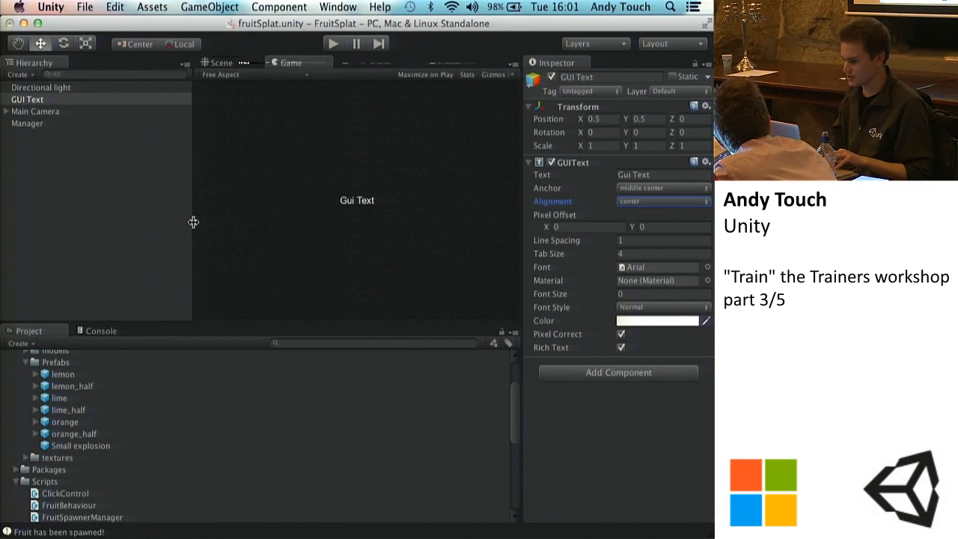
Step: Set the GUI Text's anchor to middle left and its X position to 0.05
left_click(594, 121)
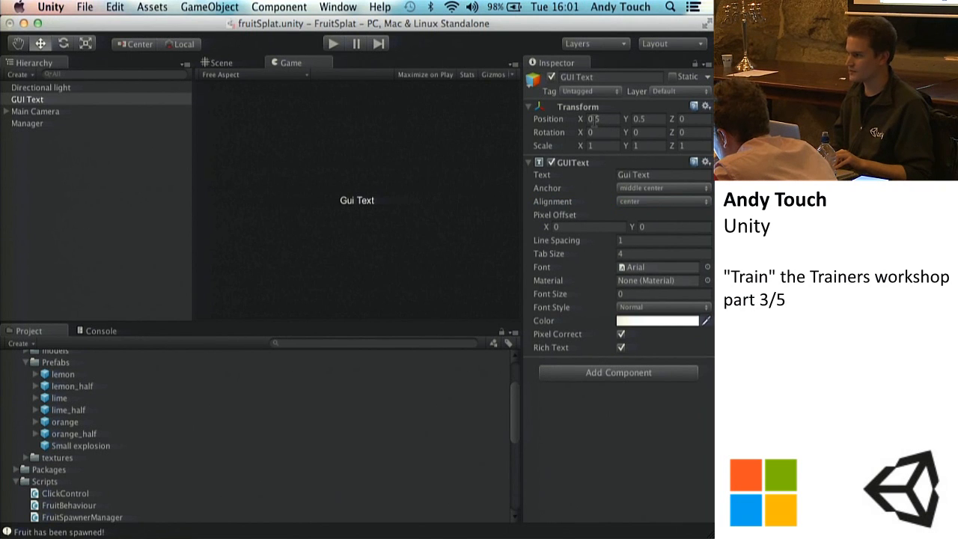
left_click(594, 120)
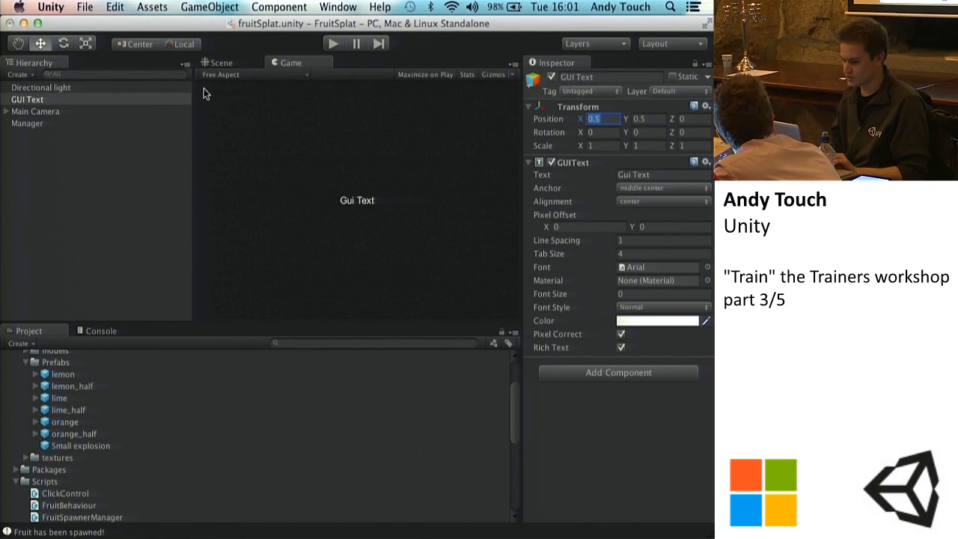
left_click(634, 188)
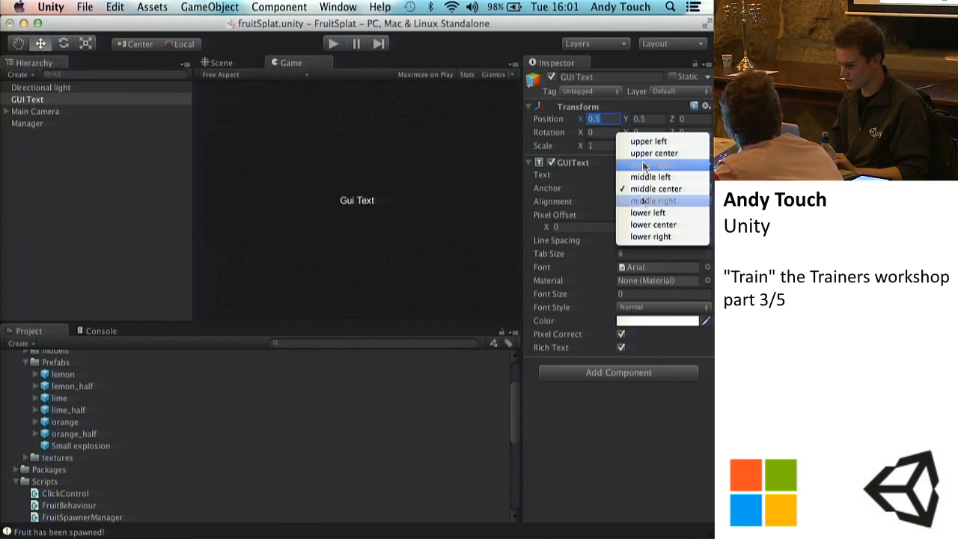
left_click(646, 174)
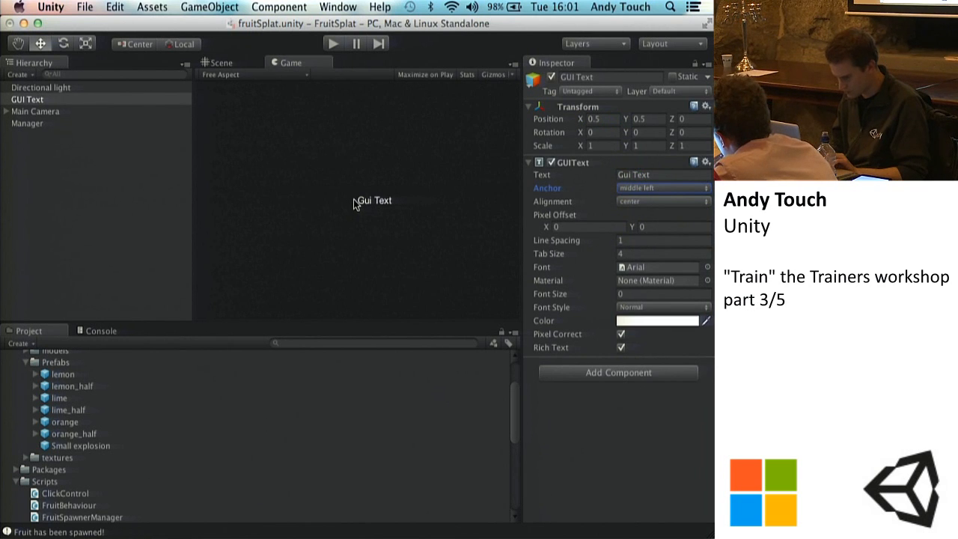
left_click(609, 119)
type("0.2")
key("BackSpace")
type("1")
key("BackSpace")
type("05")
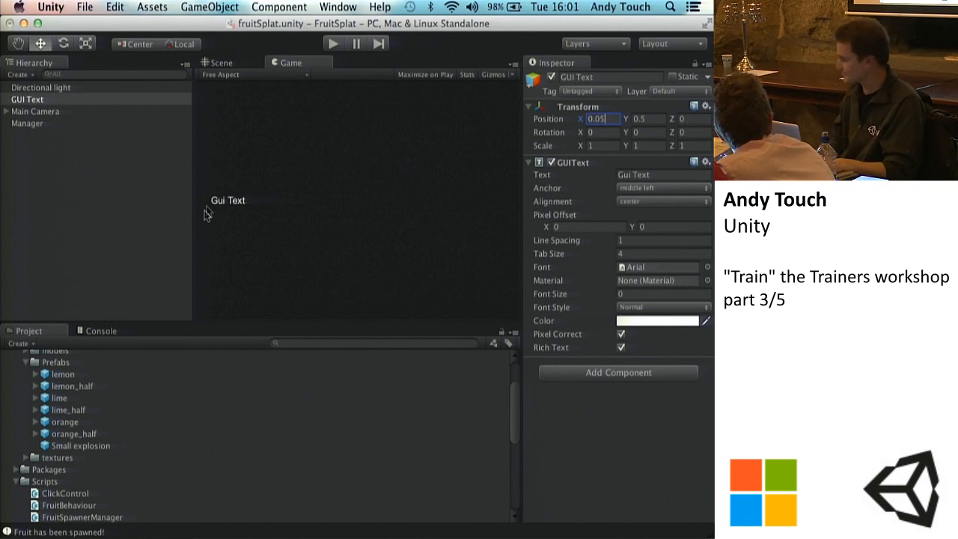
Step: Set the GUI Text's Y position to 0.9 and widen the Game view to check how the text follows
left_click(658, 118)
type("0.9")
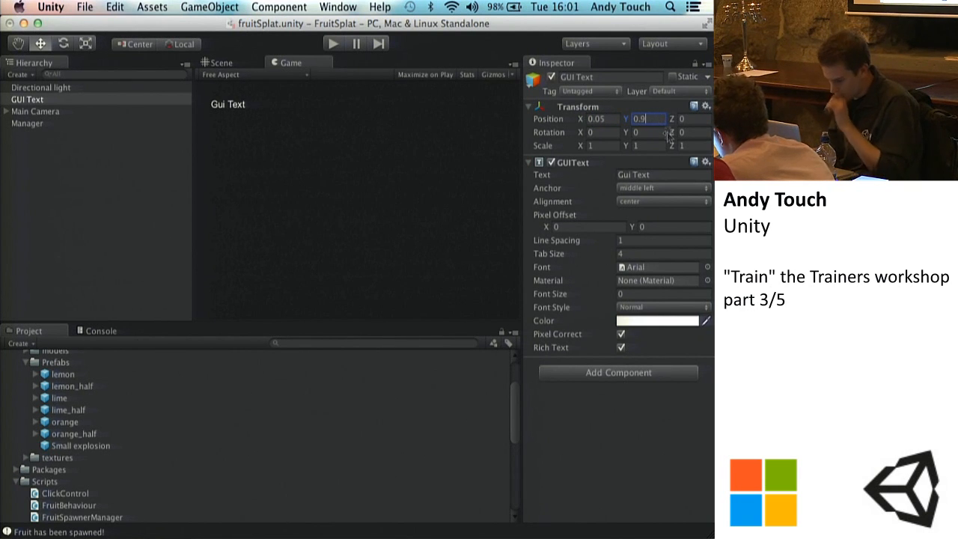
type("9")
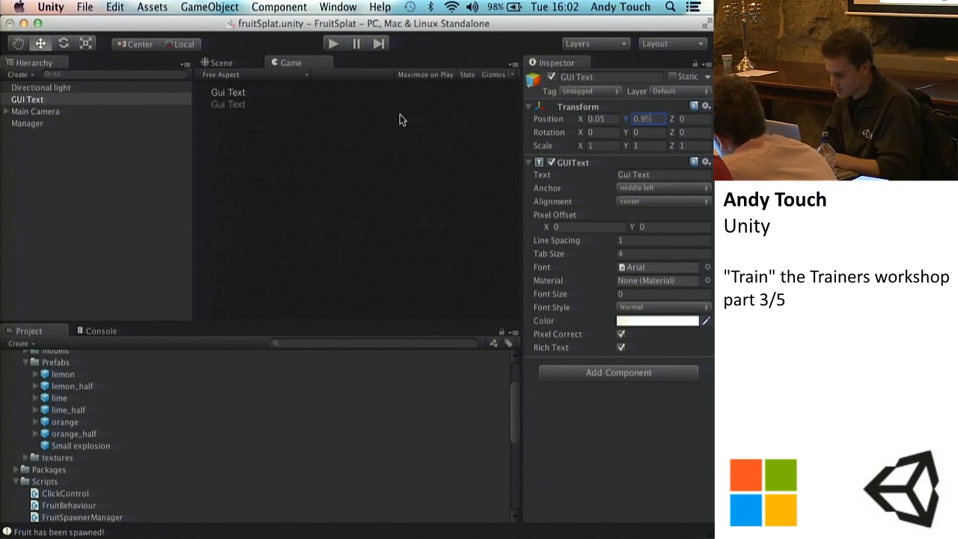
key("BackSpace")
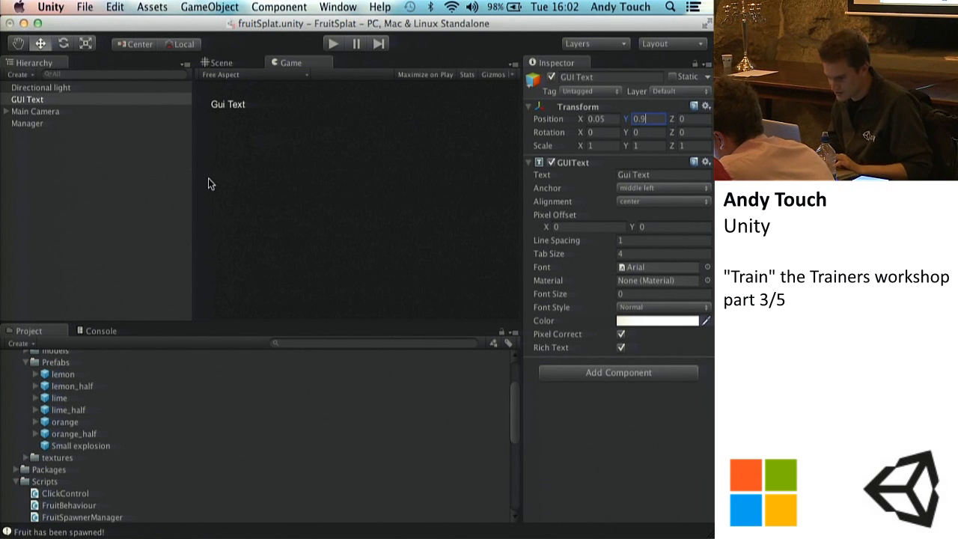
left_click_drag(192, 180, 69, 231)
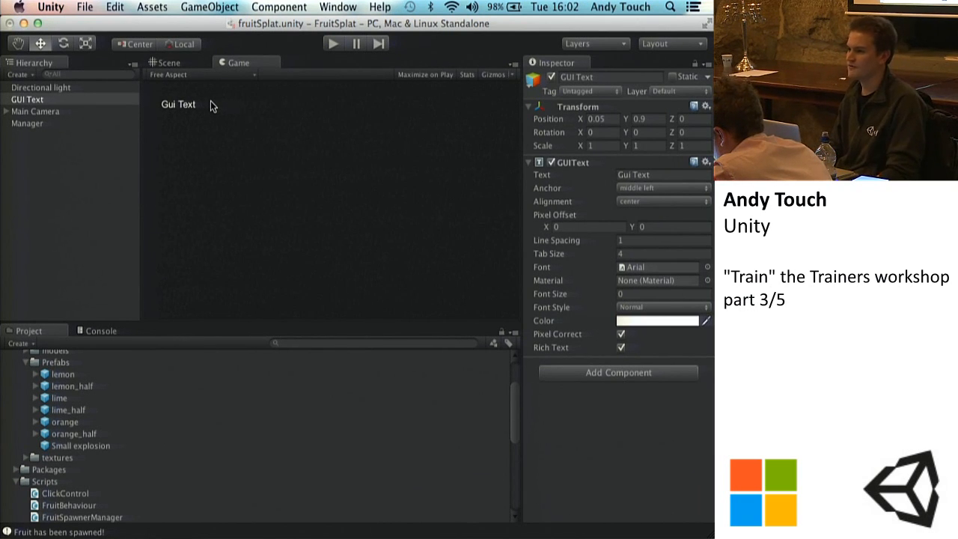
Step: Try the GUI Text at position X 500, Y 33 and undo the position change
left_click(611, 118)
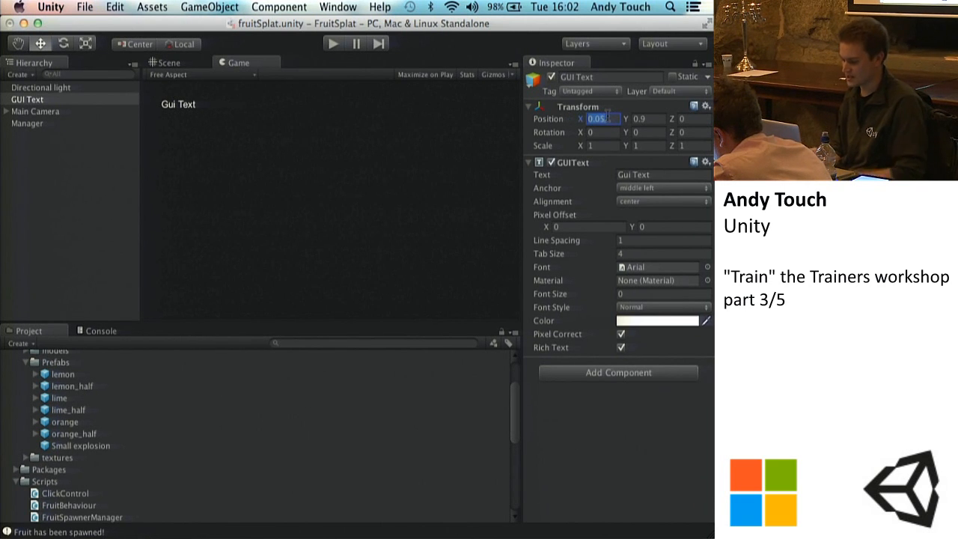
type("500")
key("Tab")
type("3")
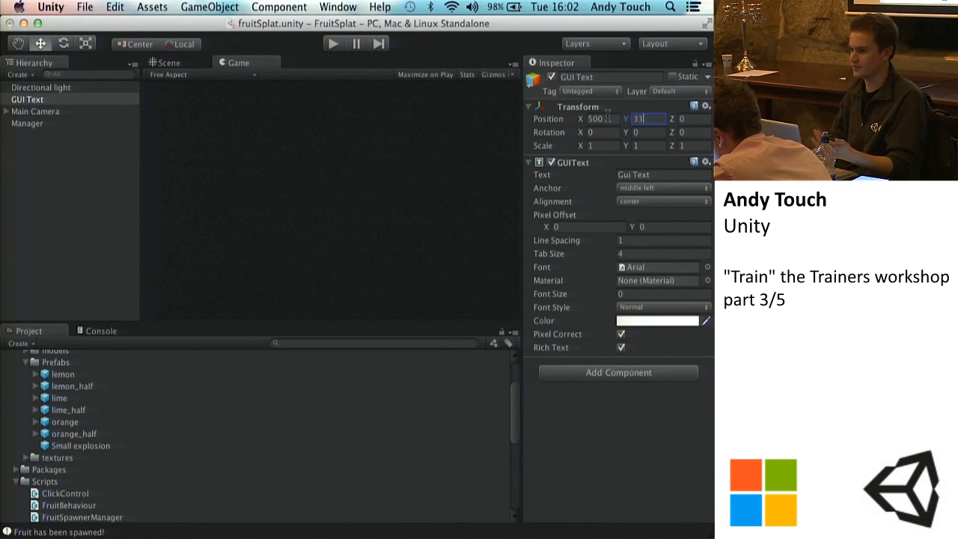
key("super+z")
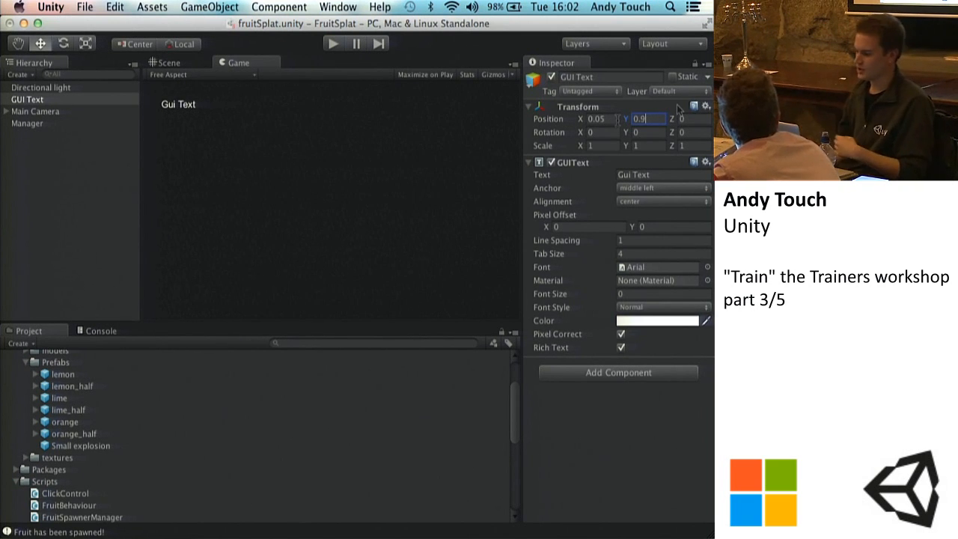
key("Tab")
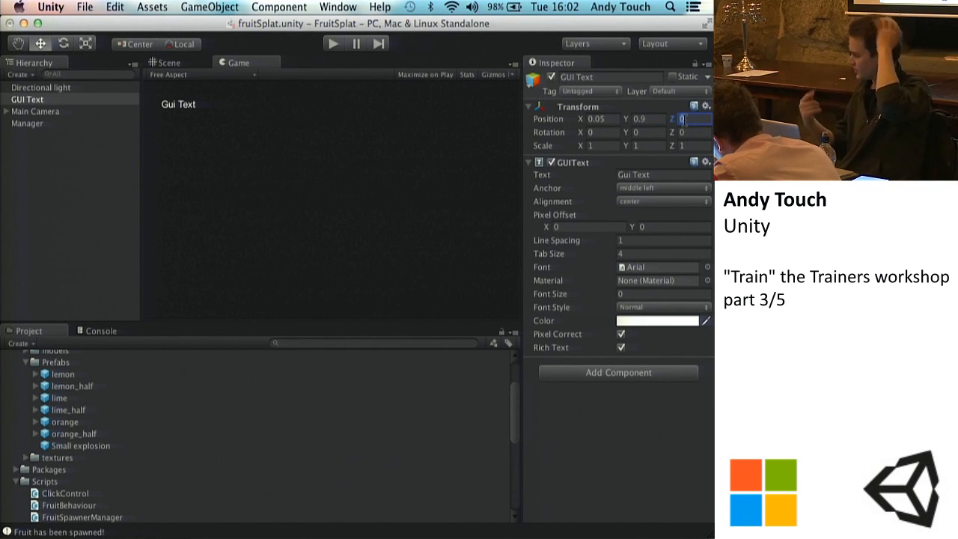
Step: Try rotating the GUI Text by Y 90 and Z 9, and reset its rotation to 0
left_click(635, 132)
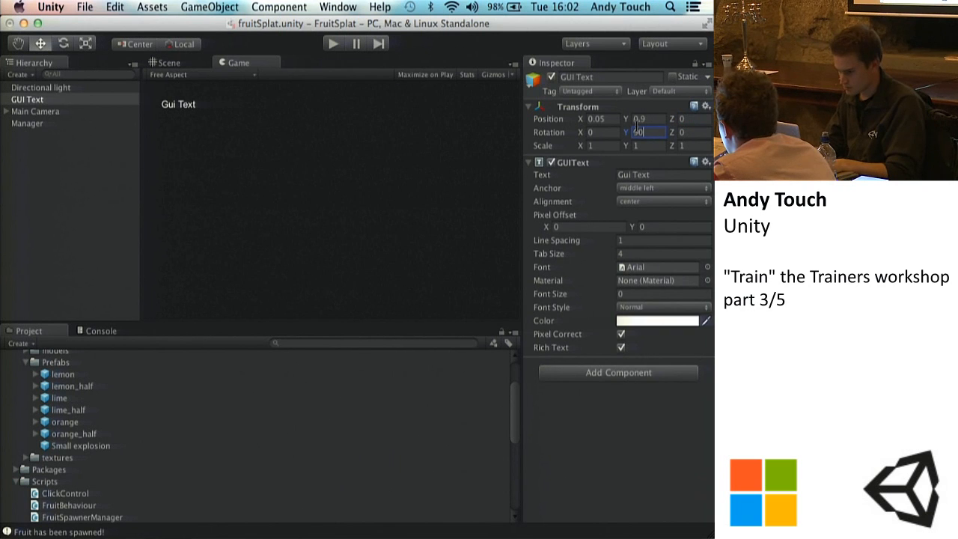
key("Tab")
type("9")
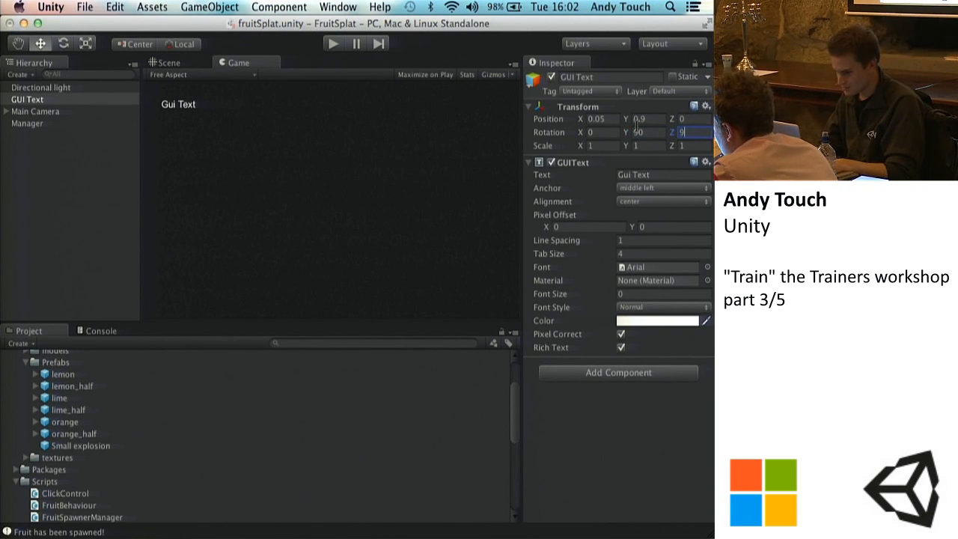
key("shift+Tab")
type("0")
key("Tab")
Step: Set the GUI Text's scale to X 102023, Y 2020 and Z 0 to test its effect on the text
type("0")
key("Tab")
type("102023")
key("Tab")
type("0")
key("Return")
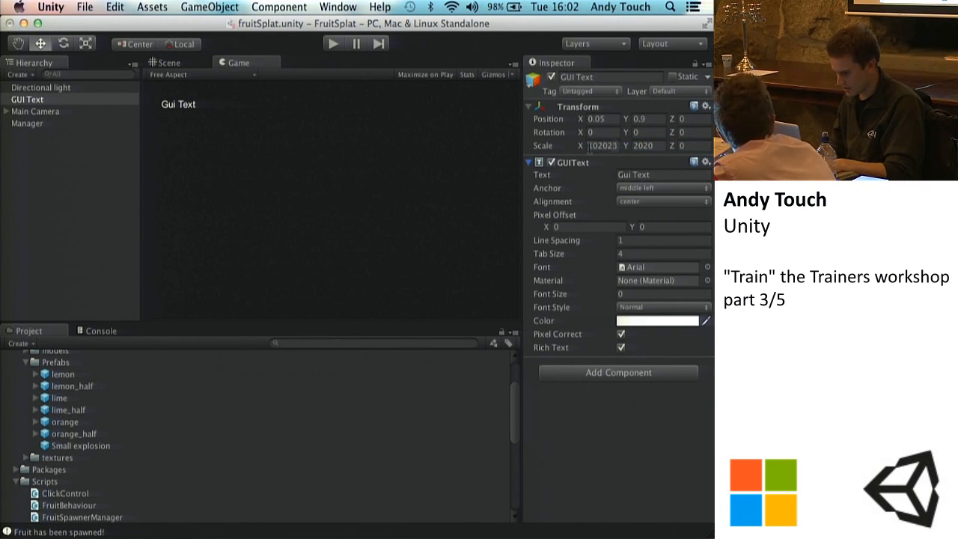
Step: Set the GUI Text's X and Y scale to 0
left_click(601, 145)
type("1")
key("Tab")
type("1")
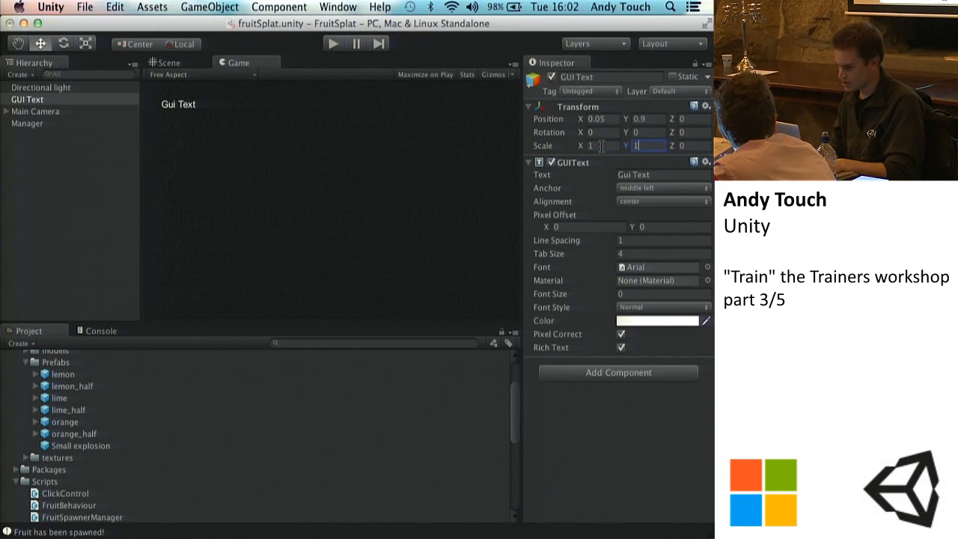
left_click(597, 146)
type("0")
key("Tab")
type("0")
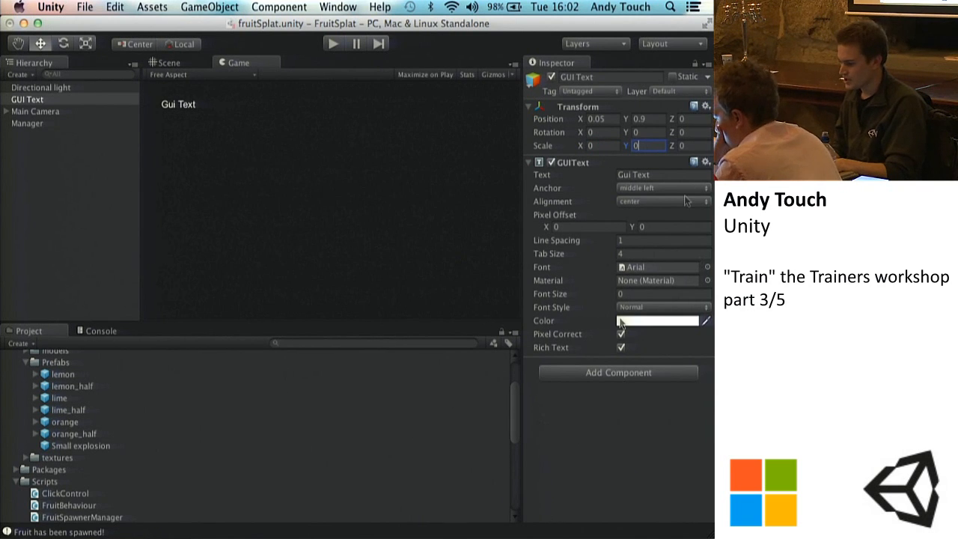
Step: Change the GUI Text's content to "Lemons Squashed:" and its font to KlavikaBasic-Medium
left_click(659, 175)
type("Lemons Squashed:")
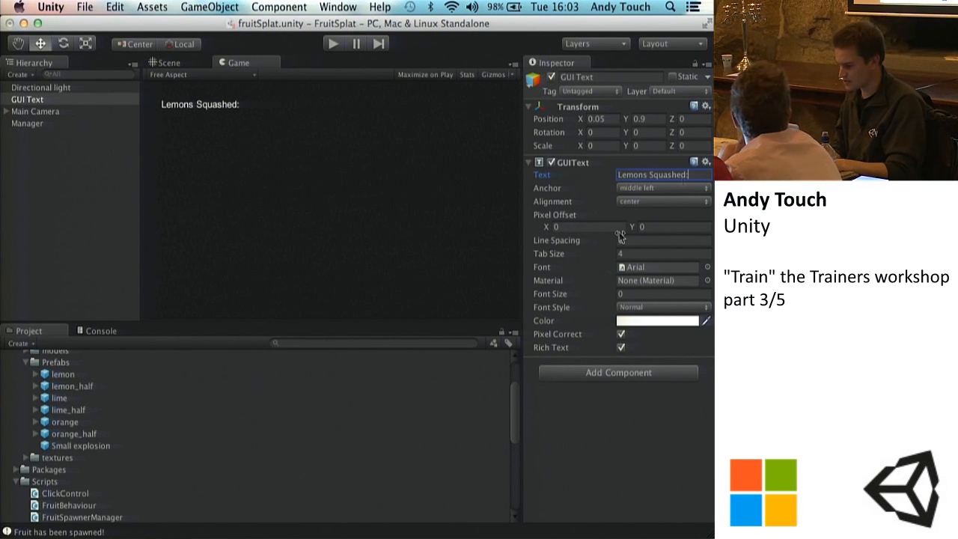
left_click(707, 267)
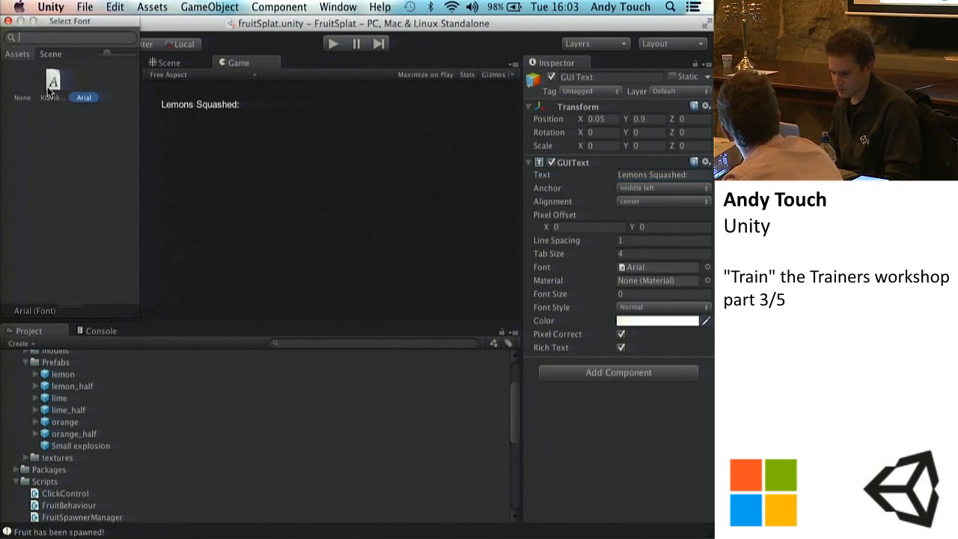
left_click(47, 87)
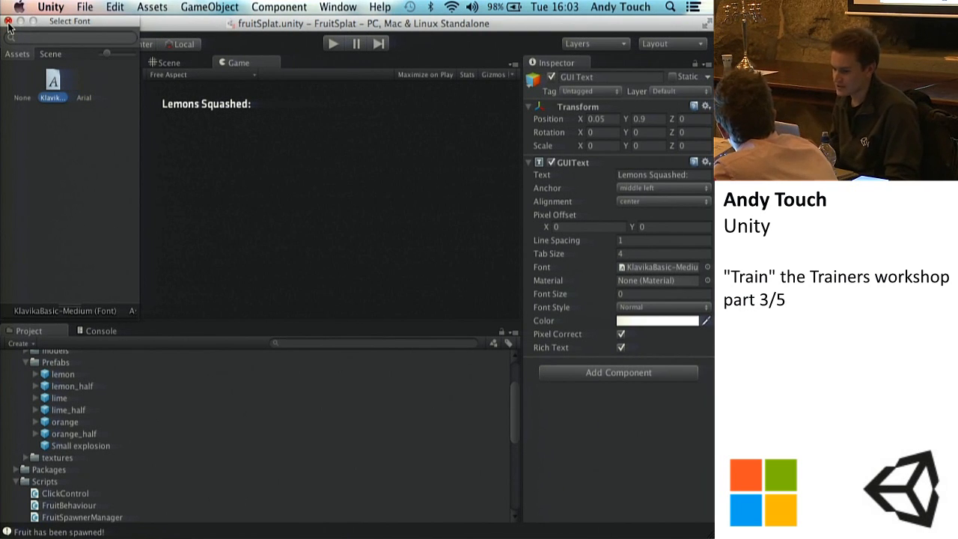
double_click(50, 87)
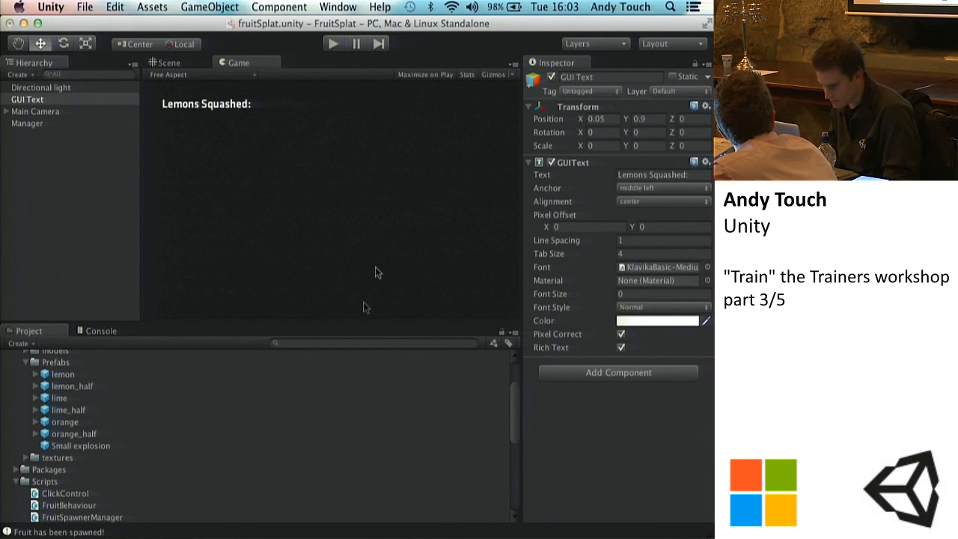
Step: Change the GUI Text's color to a bright green with RGB 0, 255, 2
left_click(653, 321)
left_click(666, 254)
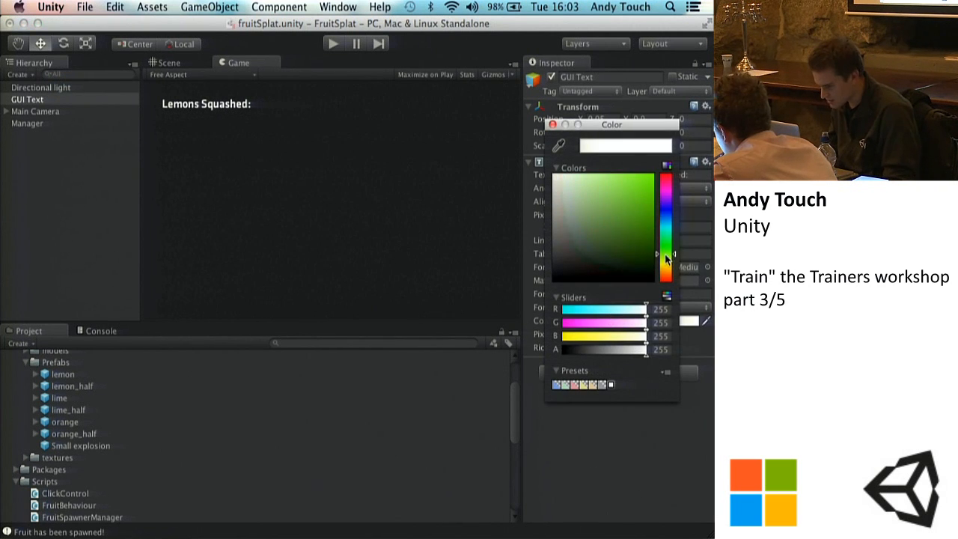
left_click_drag(645, 218, 661, 149)
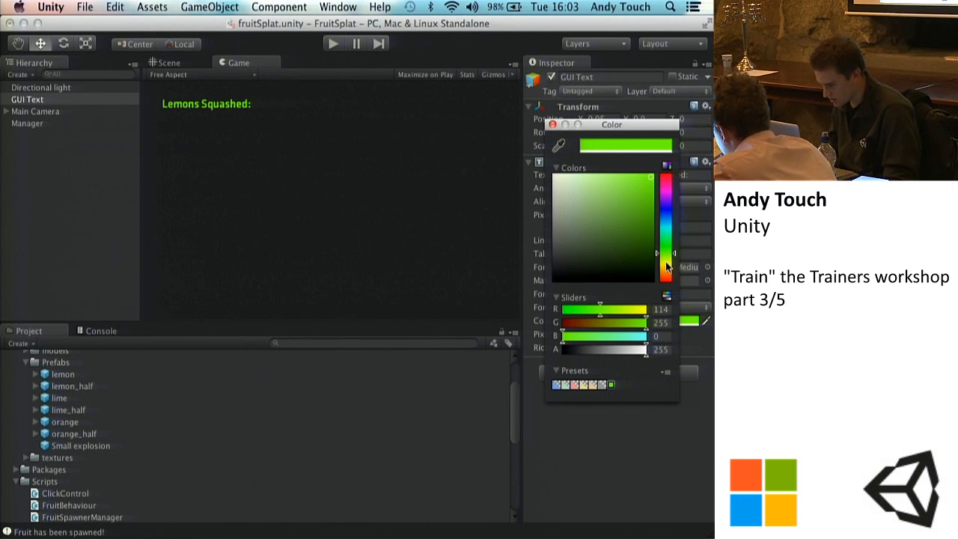
left_click(665, 261)
left_click(666, 246)
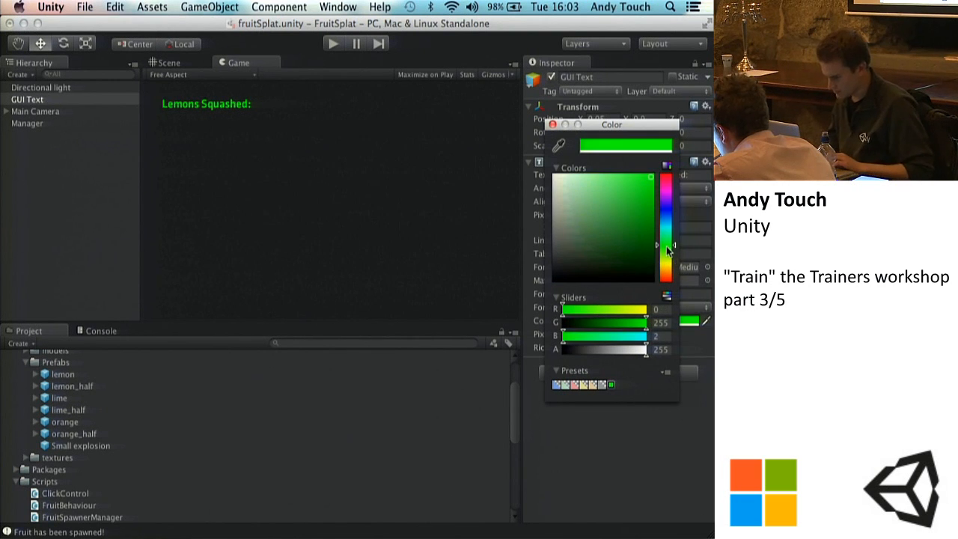
Step: Close the color picker and change the GUI Text's content to "Limes Splatted:"
left_click(553, 124)
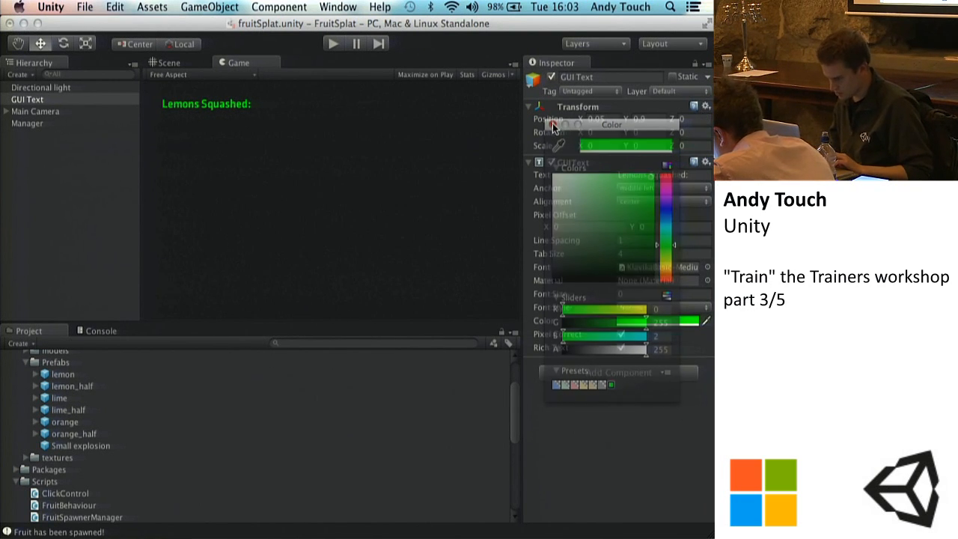
left_click(694, 176)
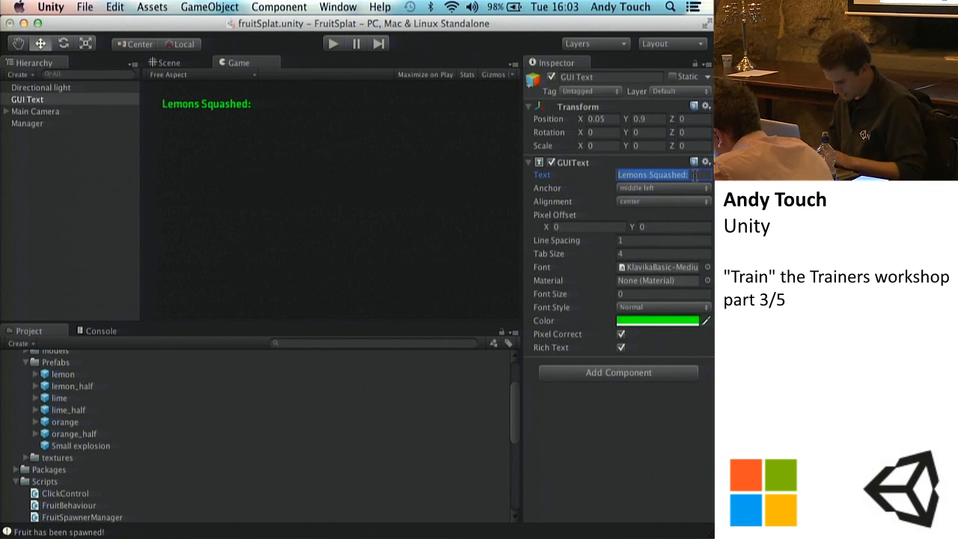
type("Limes Splat")
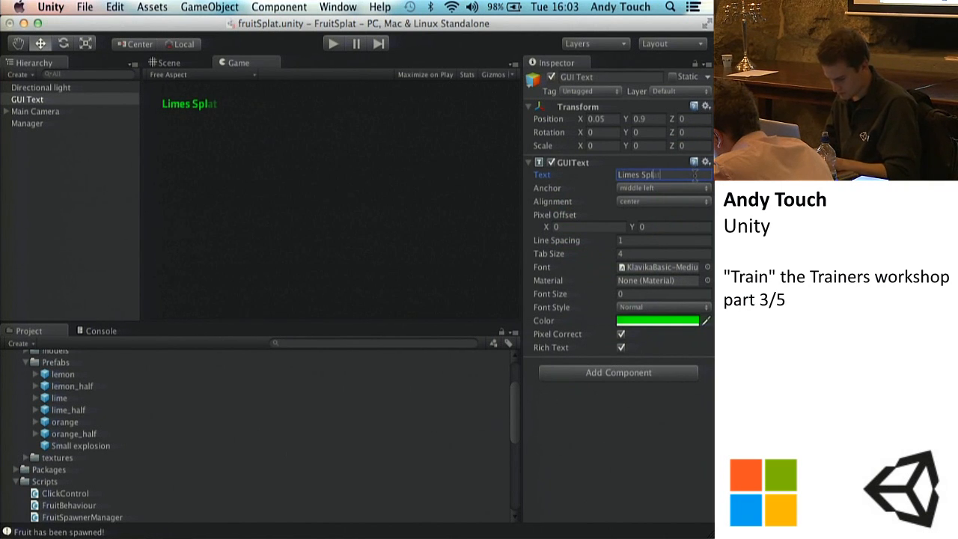
type("ted:")
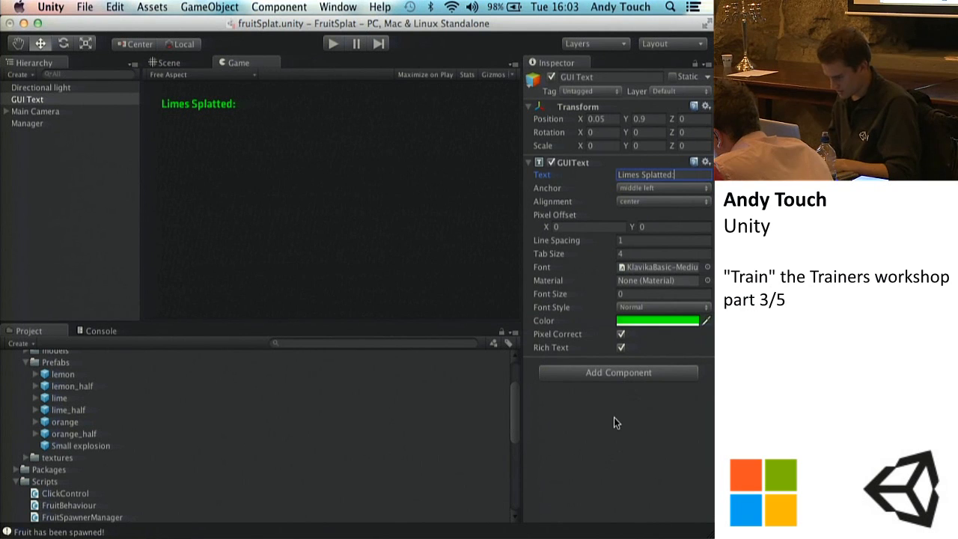
Step: Set the GUI Text's font size to 20, trying 30 along the way
left_click(629, 294)
type("20")
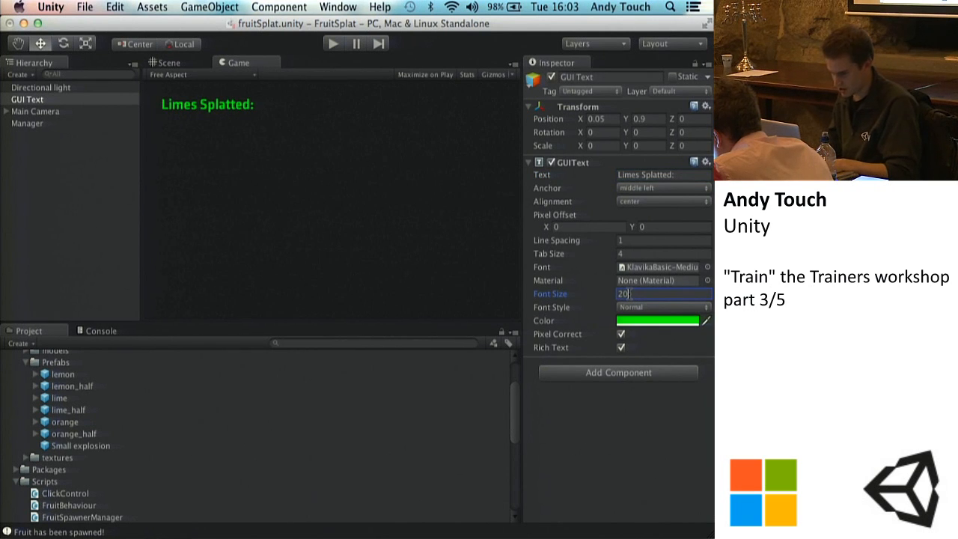
key("BackSpace")
key("BackSpace")
type("3")
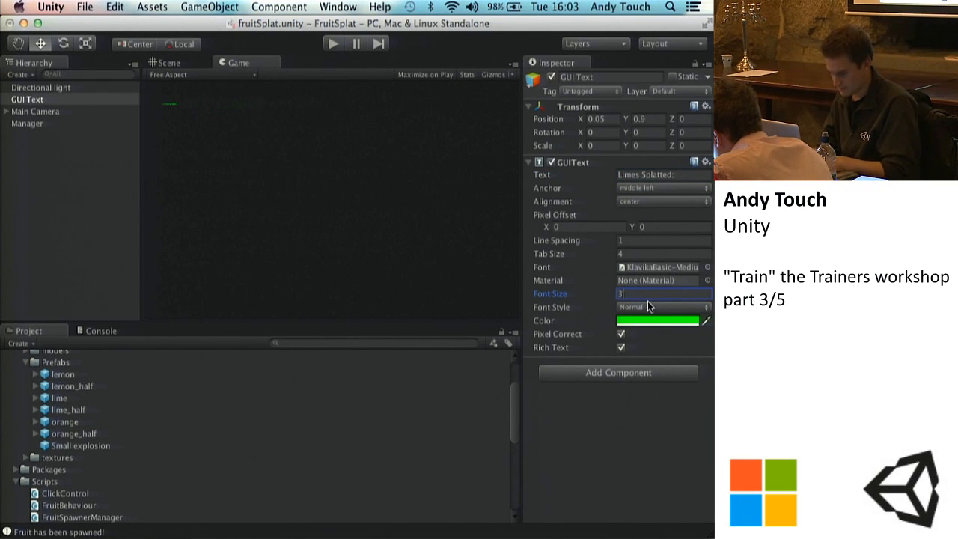
type("0")
key("BackSpace")
key("BackSpace")
type("20")
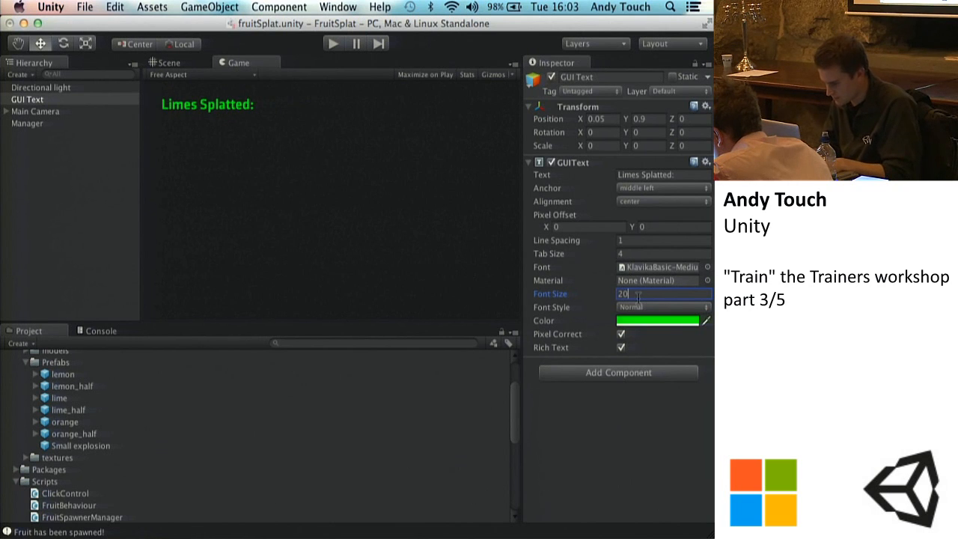
left_click(620, 335)
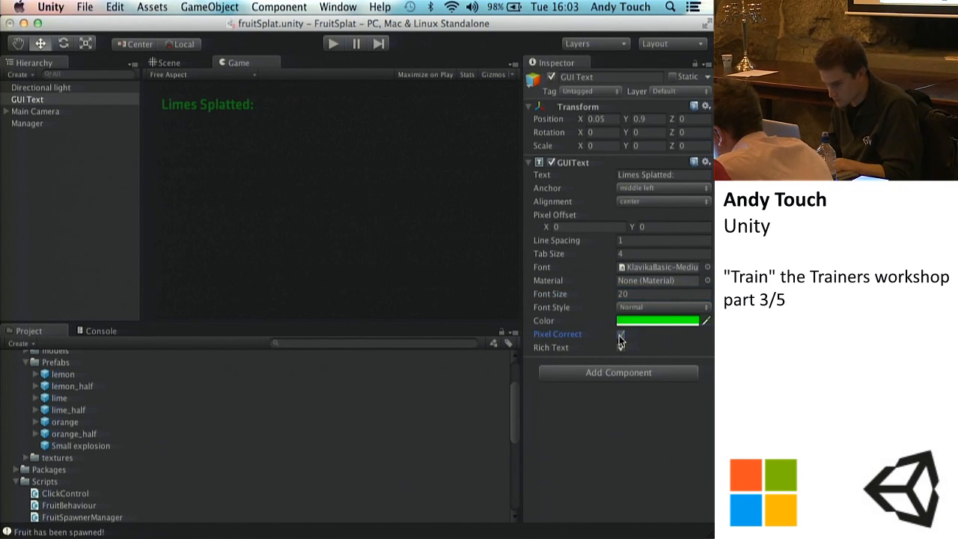
left_click(619, 335)
left_click(621, 348)
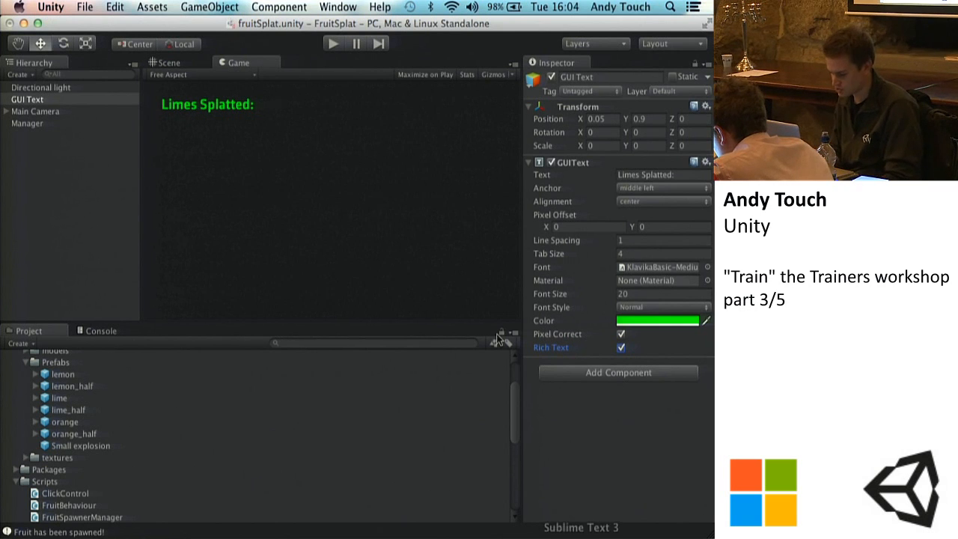
Step: Save the scene and assign the GUI Text object as the Score Display of the Main Camera's Click Control script
key("super+s")
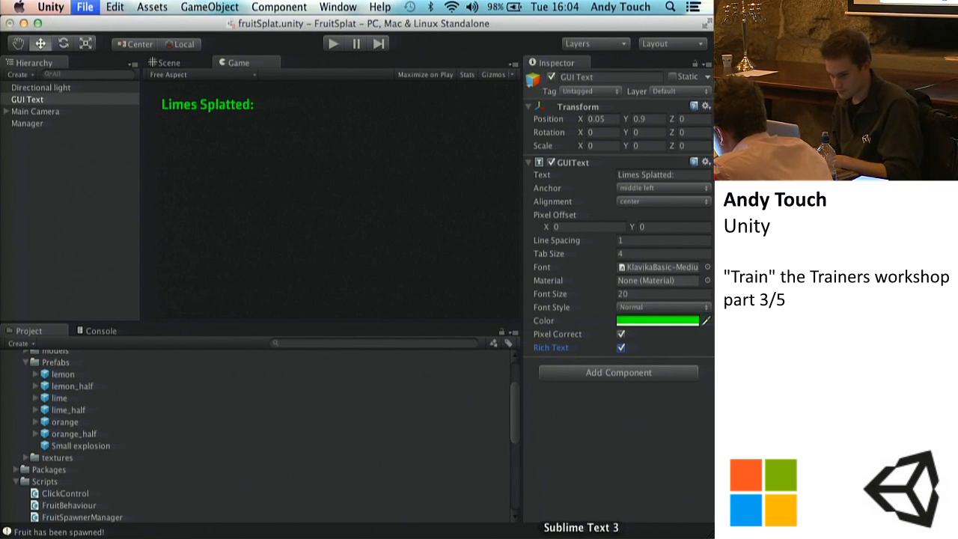
left_click(581, 537)
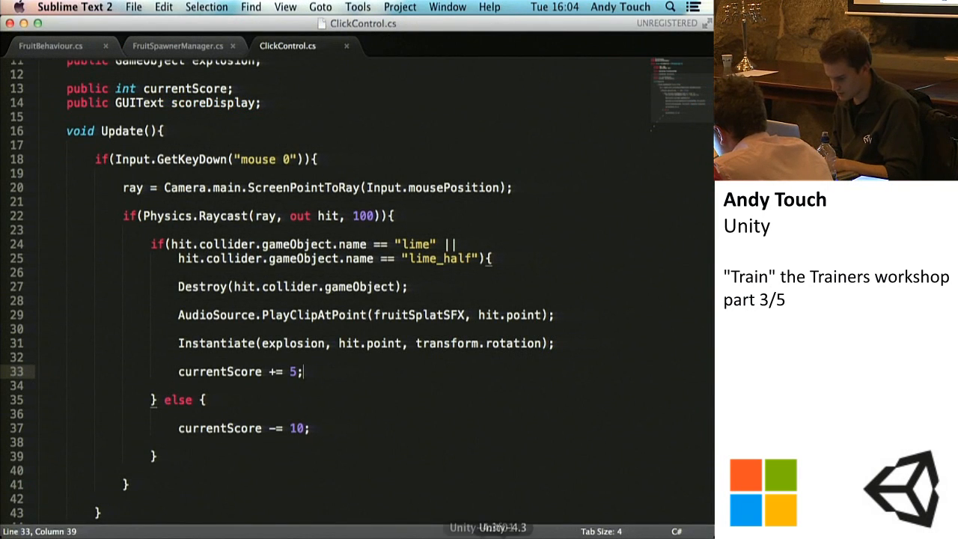
left_click(482, 537)
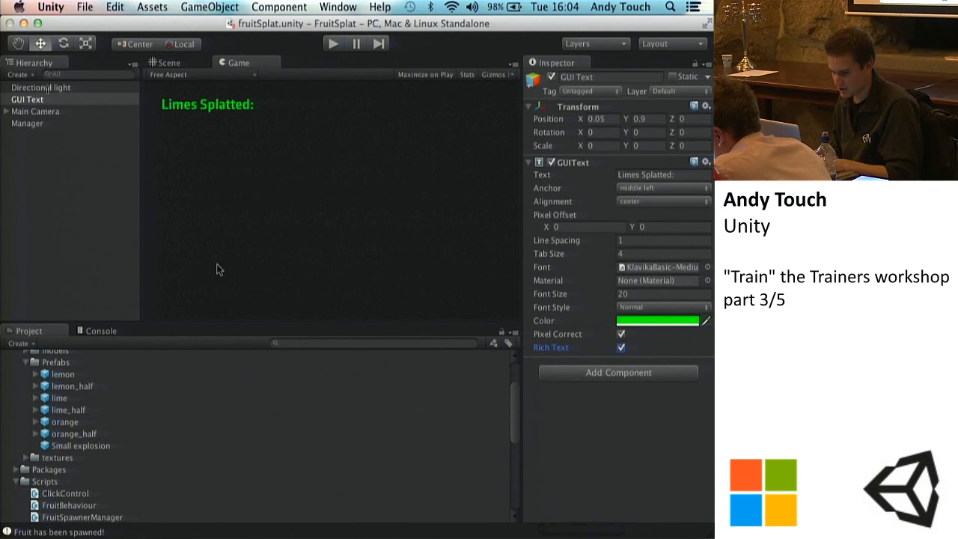
left_click(34, 112)
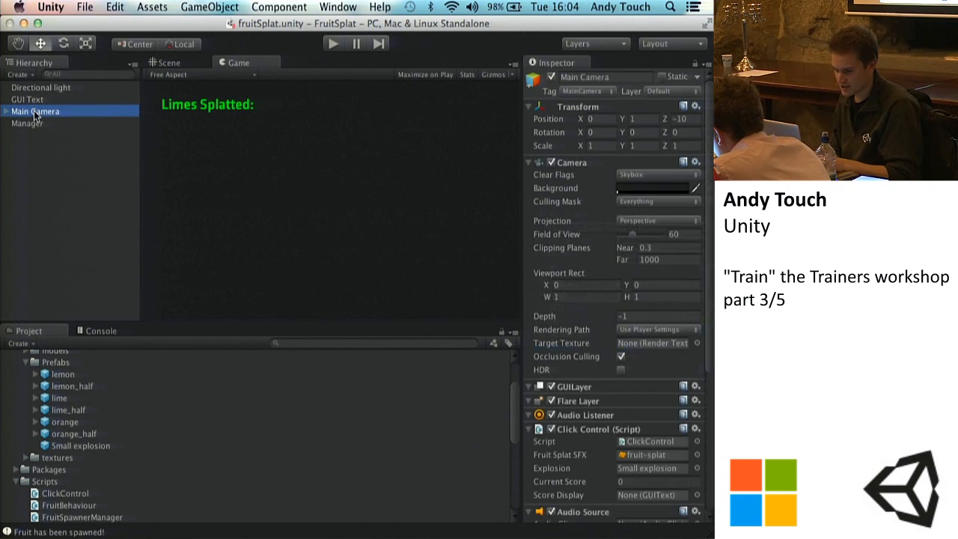
scroll(654, 357, "down", 5)
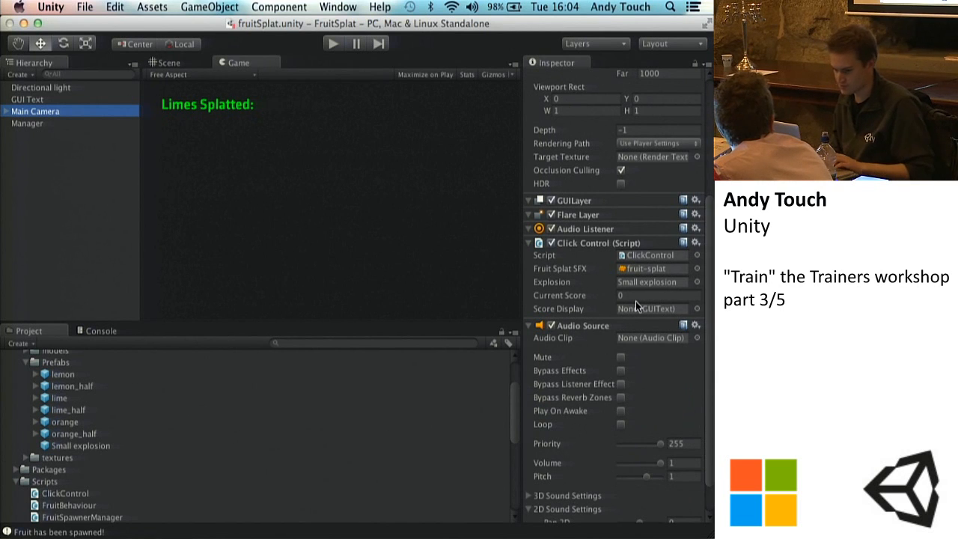
left_click_drag(34, 99, 676, 308)
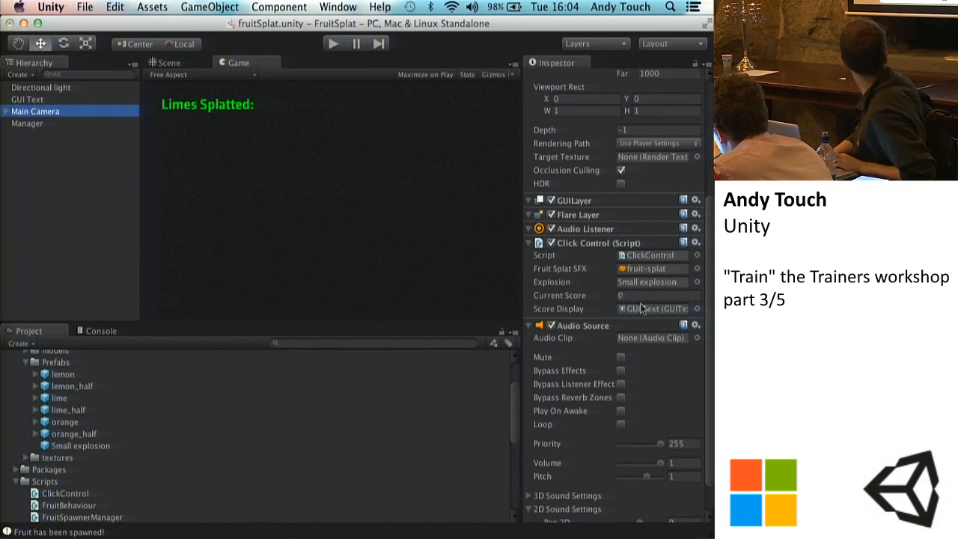
left_click(629, 309)
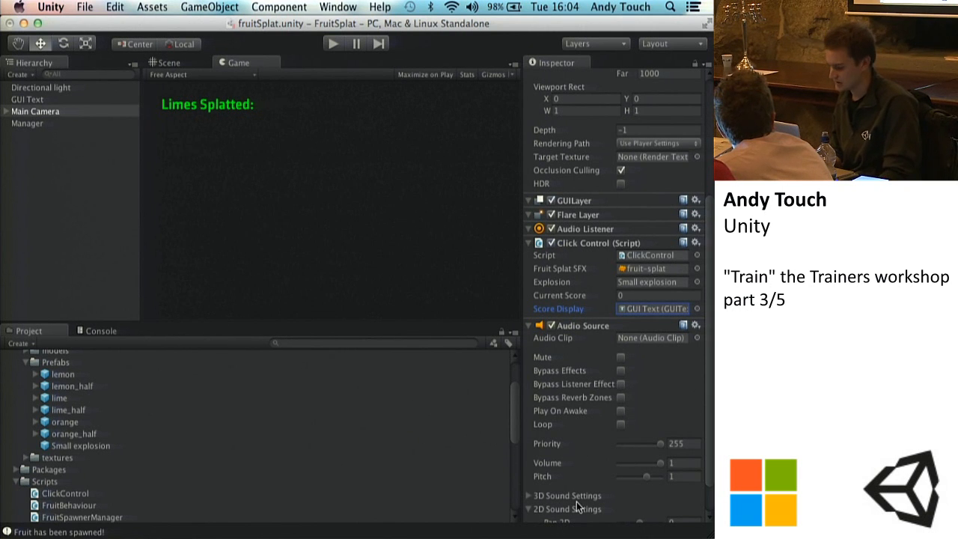
Step: In Sublime Text, add scoreDisplay.text = "Limes Splatted: " + currentScore; below currentScore += 5; in ClickControl.cs and save the script
left_click(581, 533)
scroll(258, 326, "down", 2)
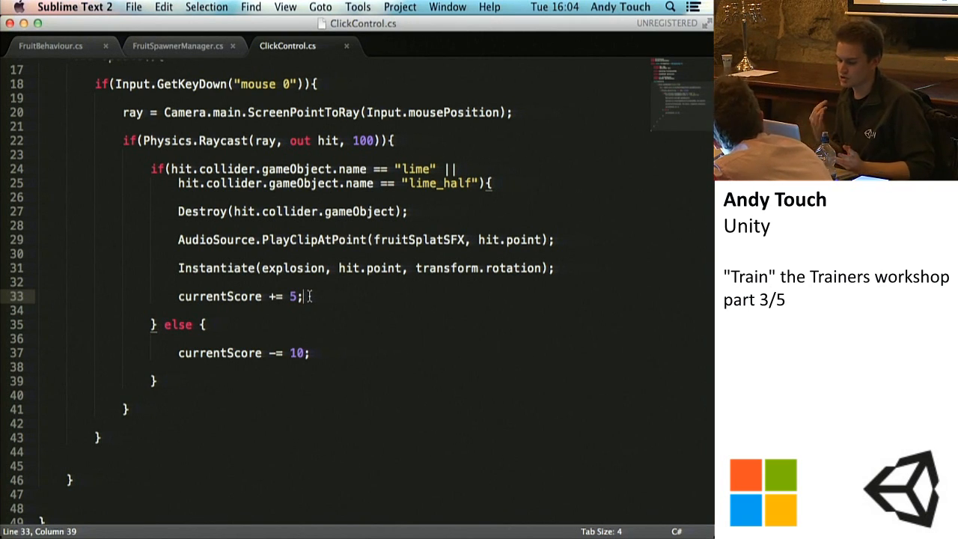
key("Return")
key("Return")
scroll(232, 166, "up", 5)
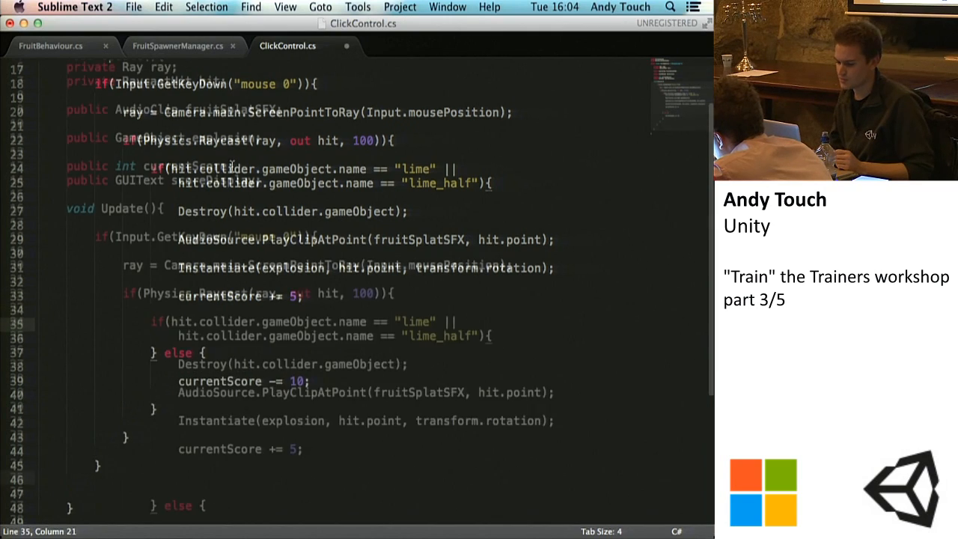
scroll(232, 166, "down", 3)
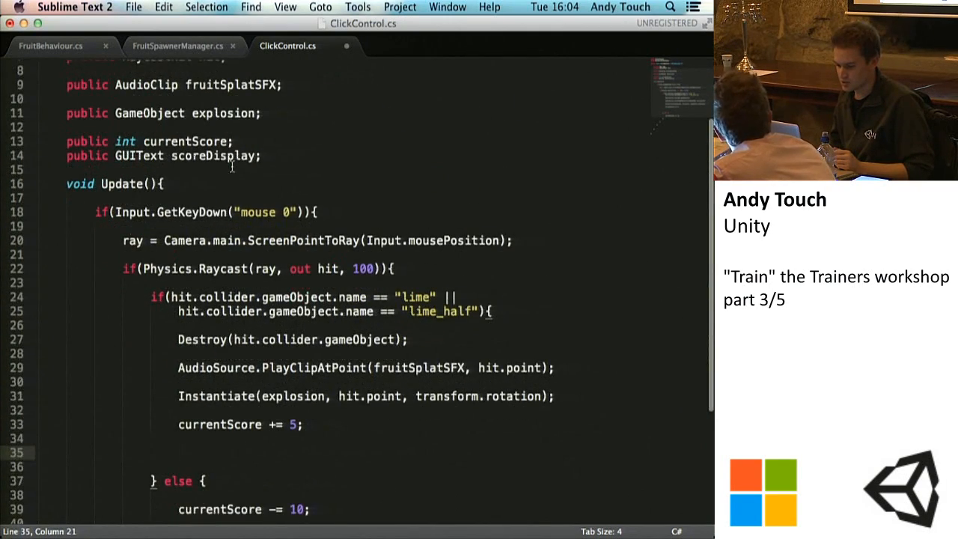
type("scoreDisplay.text")
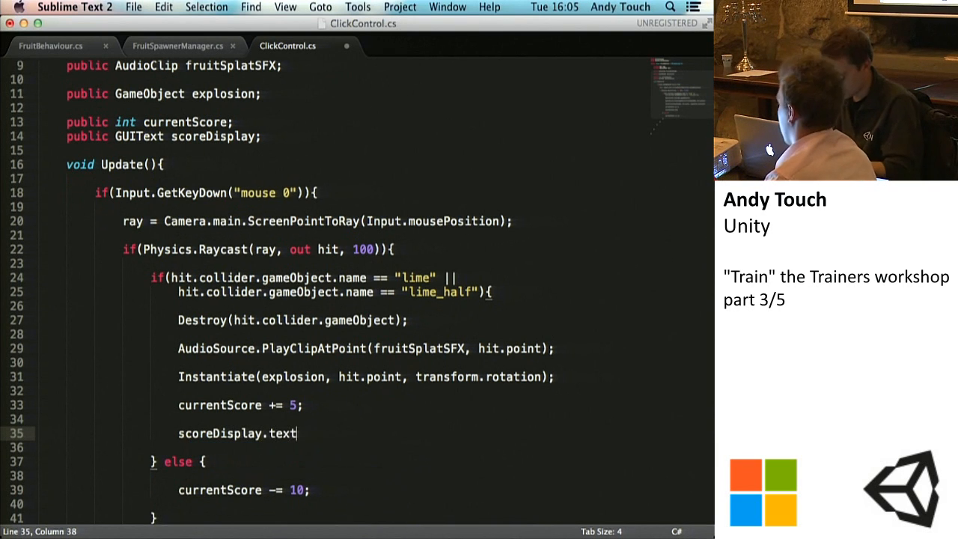
type(" = \"Limes Sq")
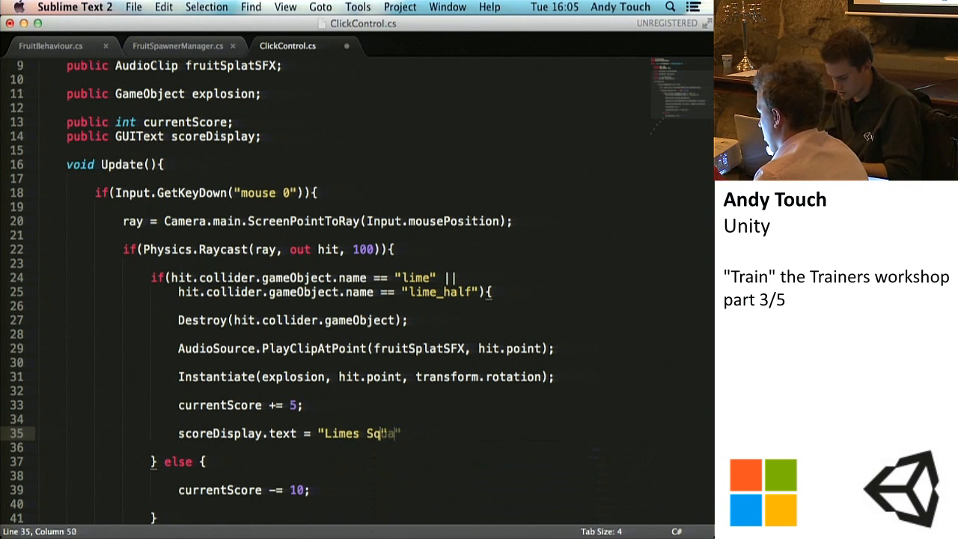
key("BackSpace")
type("platted:")
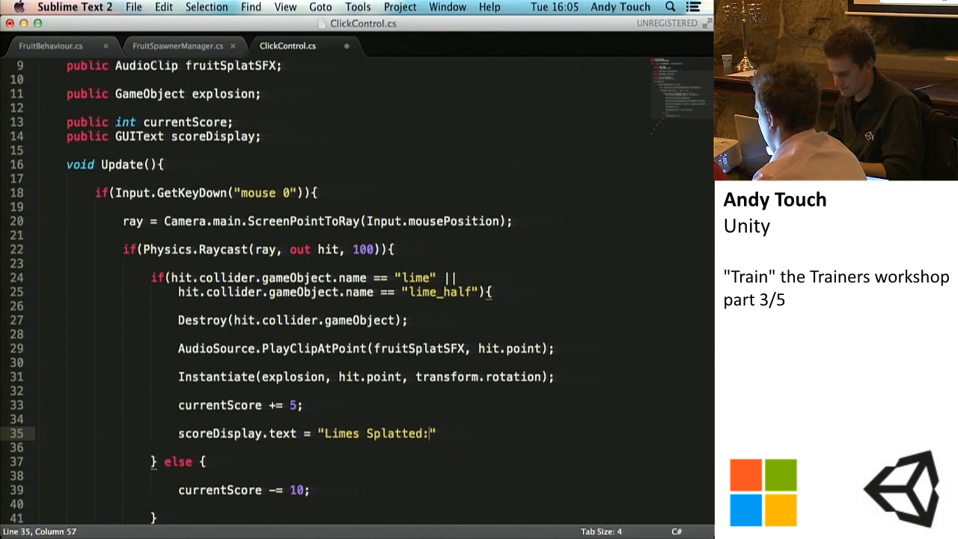
type(" \" + currentScore;")
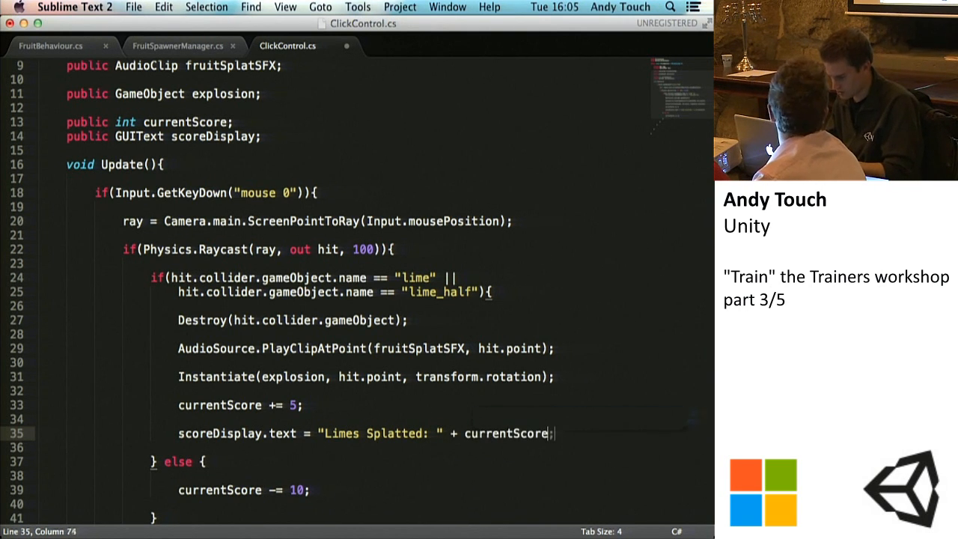
key("super+s")
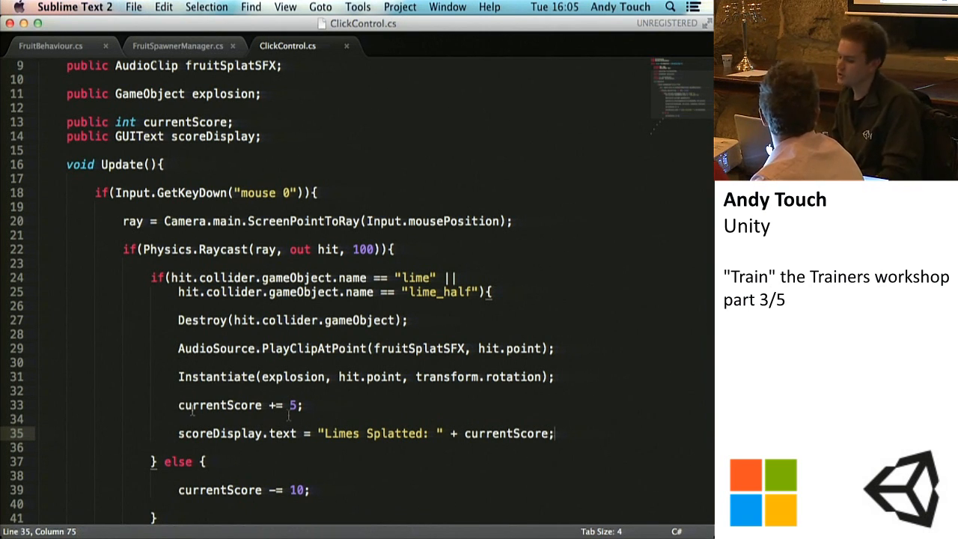
Step: Copy the scoreDisplay.text line into the else branch below currentScore -= 10; and save ClickControl.cs
left_click_drag(177, 433, 550, 434)
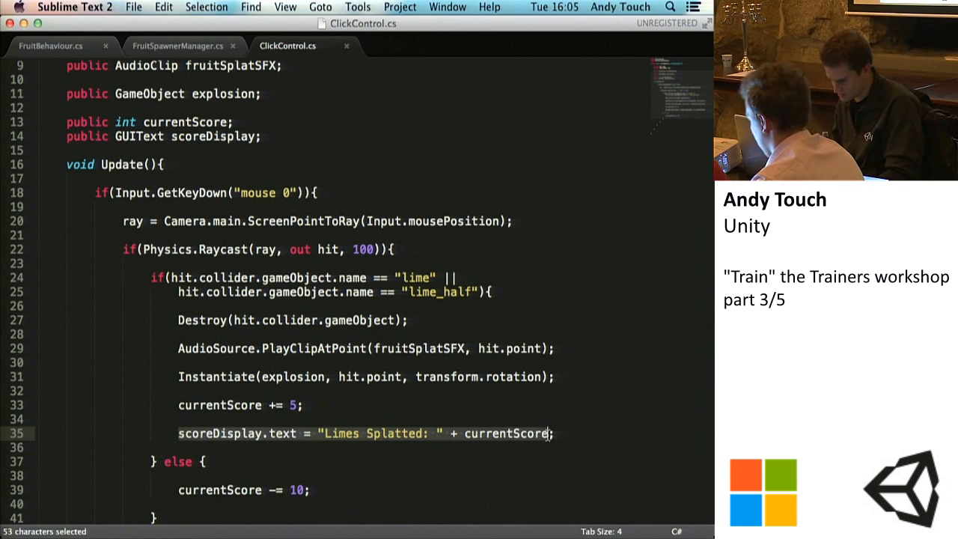
key("super+c")
scroll(353, 429, "down", 5)
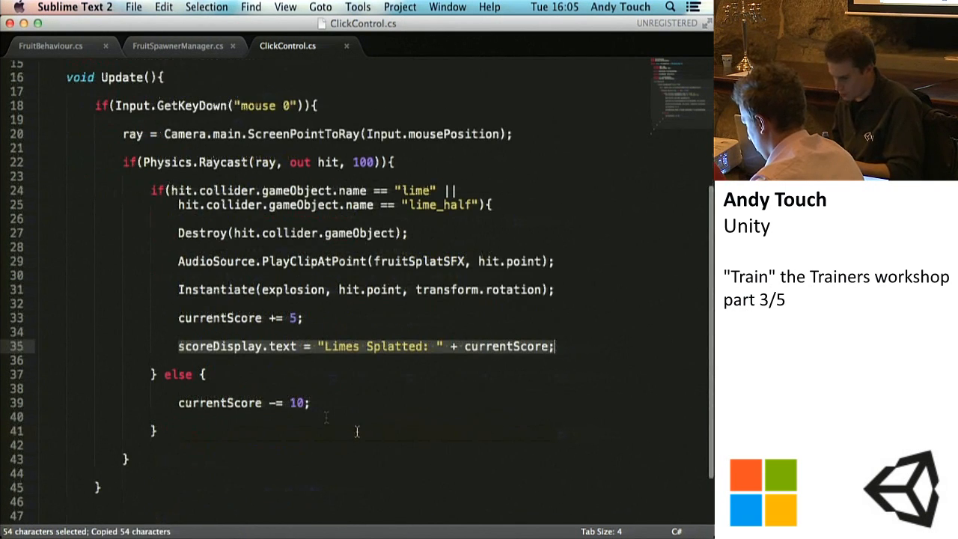
left_click(458, 403)
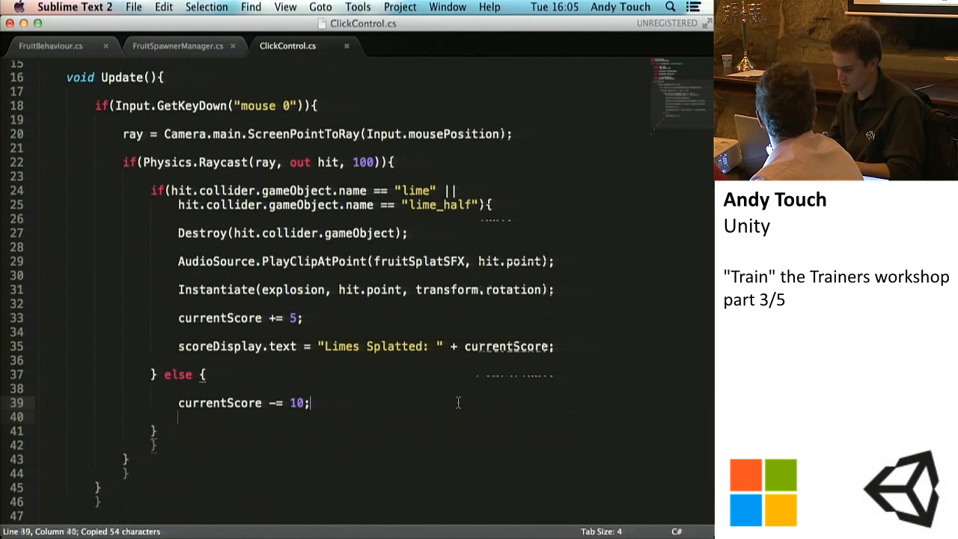
key("Return")
key("Return")
key("super+v")
key("super+s")
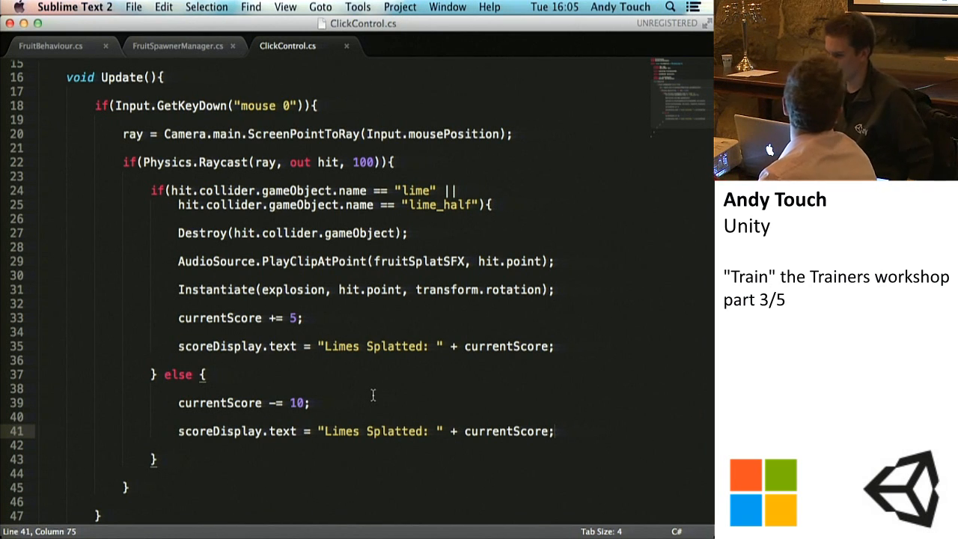
key("super+s")
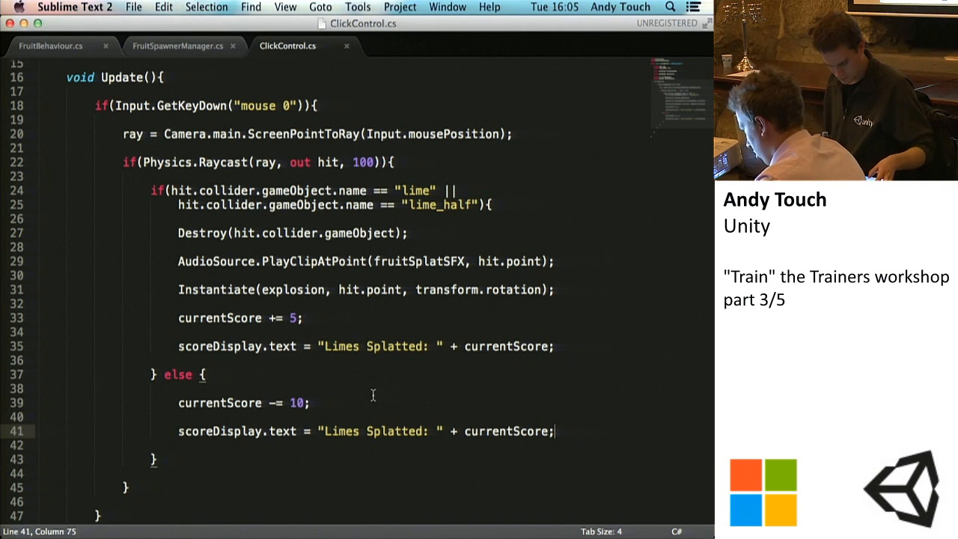
key("super+s")
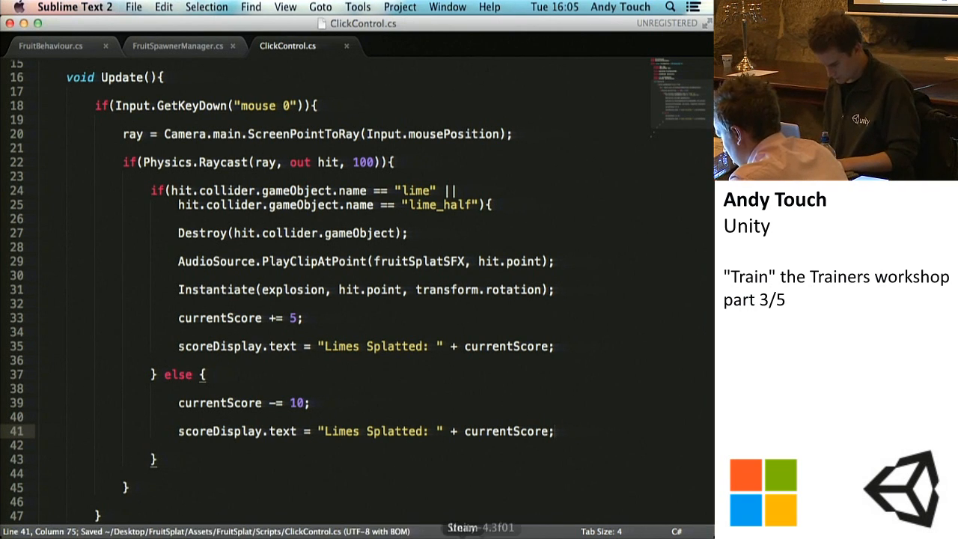
Step: Switch to Unity, run the game and splat various flying fruits to test the on-screen score
left_click(482, 534)
left_click(334, 43)
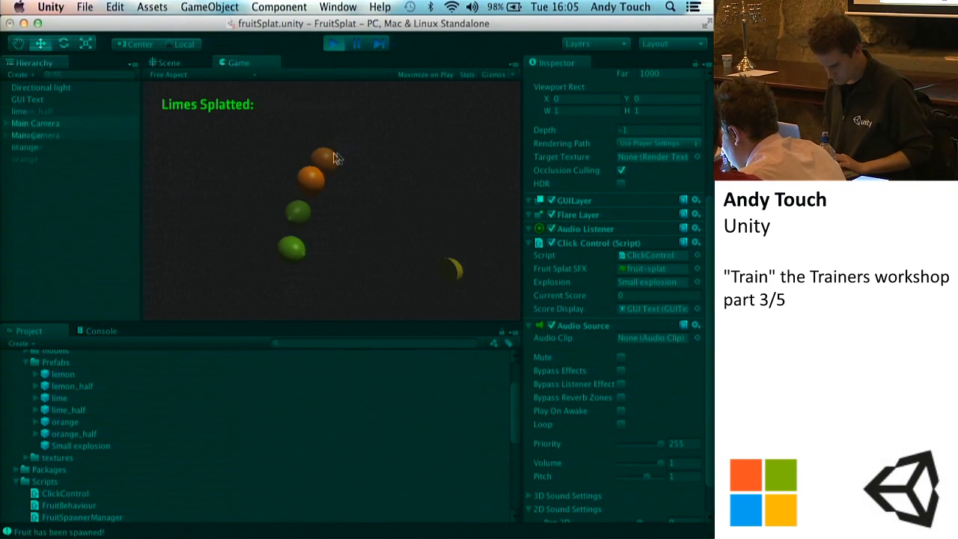
left_click(340, 155)
left_click(345, 152)
left_click(318, 163)
left_click(304, 197)
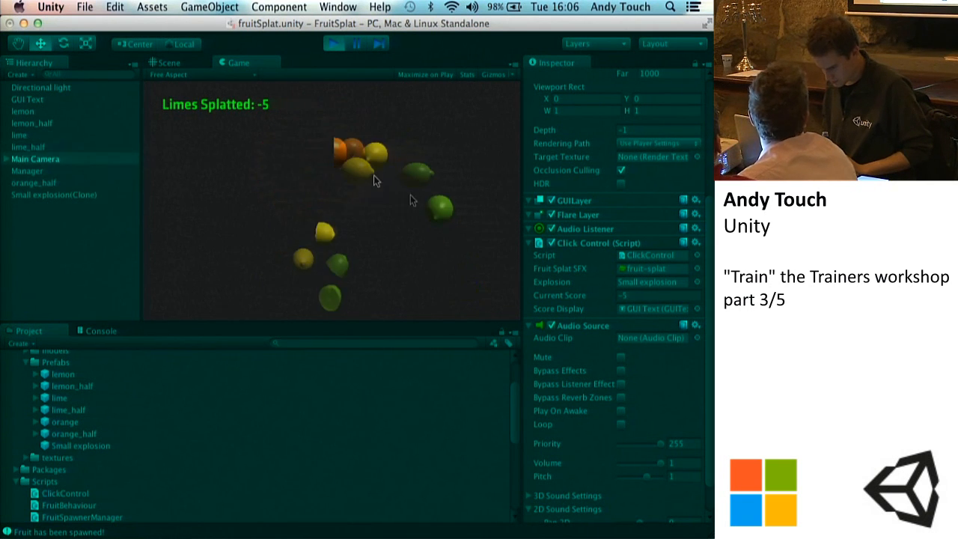
left_click(383, 154)
left_click(321, 170)
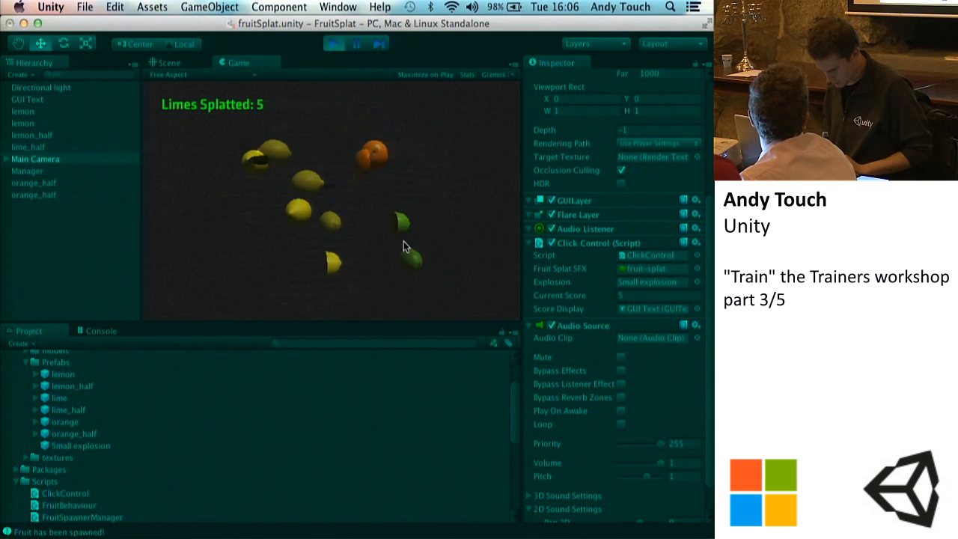
left_click(365, 159)
left_click(307, 163)
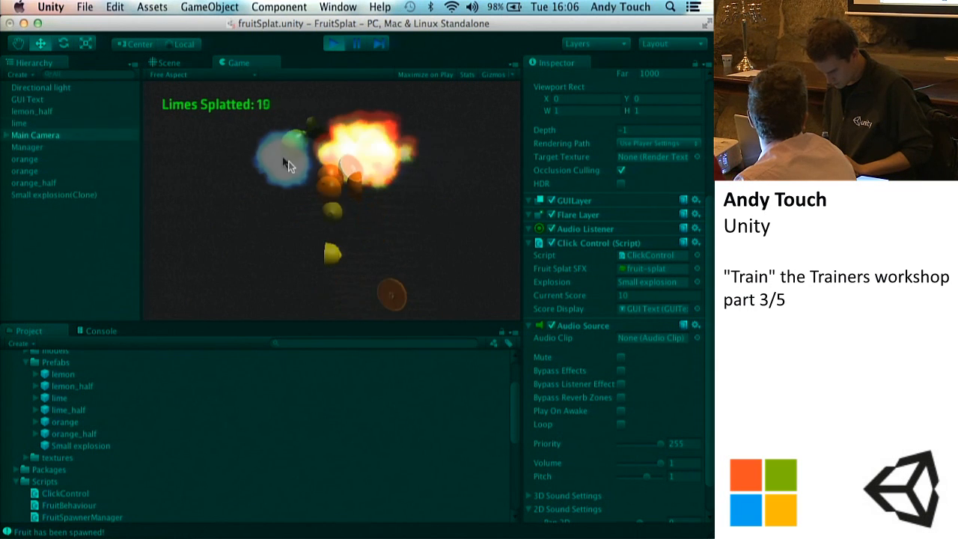
left_click(384, 158)
left_click(375, 166)
left_click(349, 181)
left_click(348, 182)
left_click(329, 213)
left_click(333, 224)
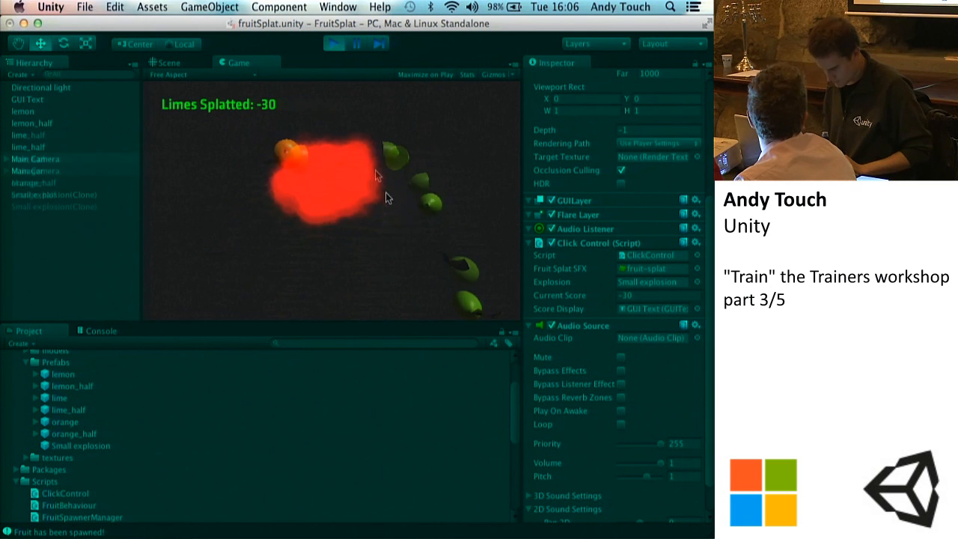
Step: Splat a few more flying fruits to check the on-screen score, lower the system volume and stop the game
left_click(358, 165)
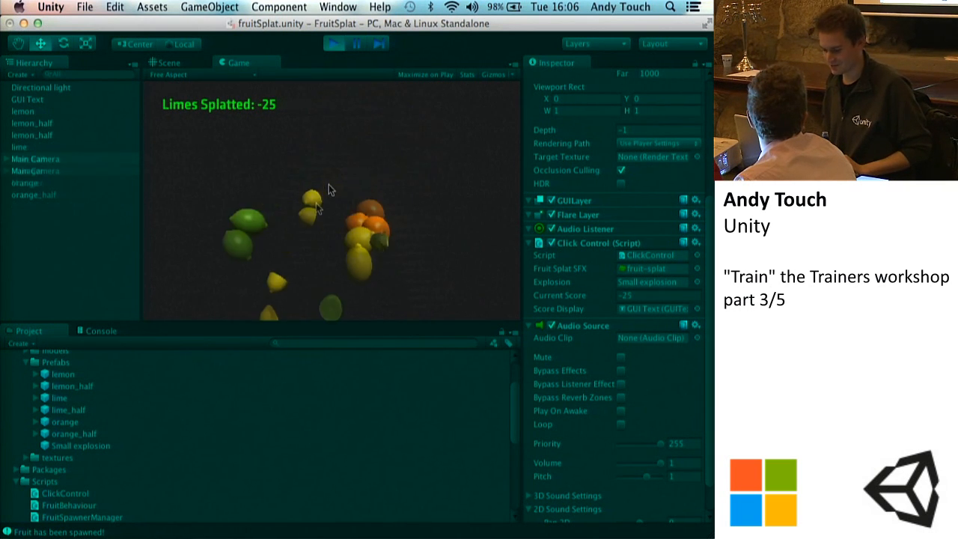
left_click(331, 147)
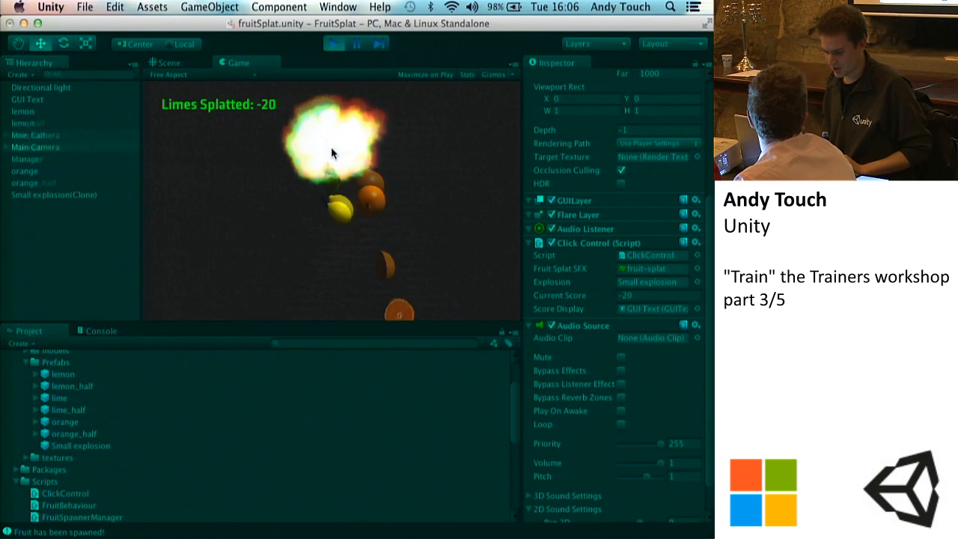
key("XF86AudioLowerVolume")
key("XF86AudioLowerVolume")
key("XF86AudioLowerVolume")
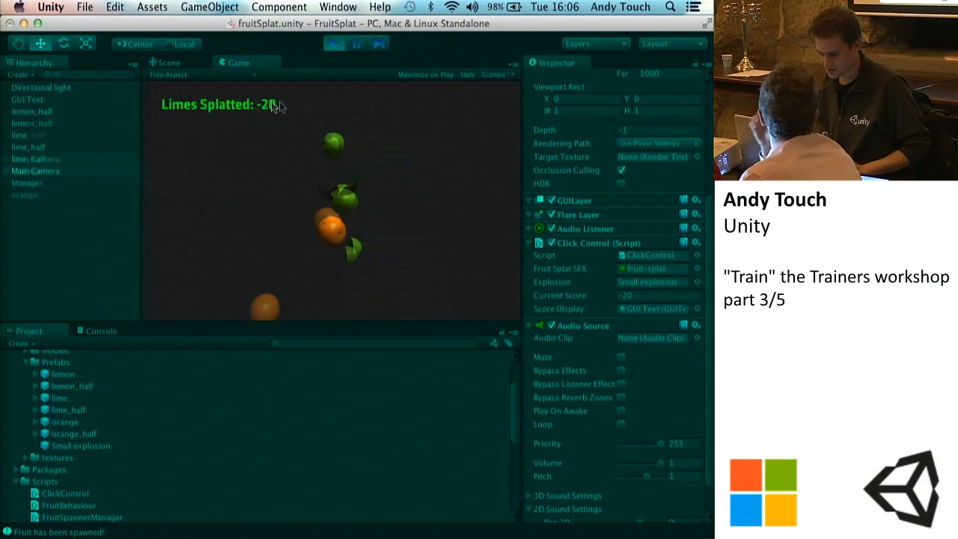
left_click(333, 44)
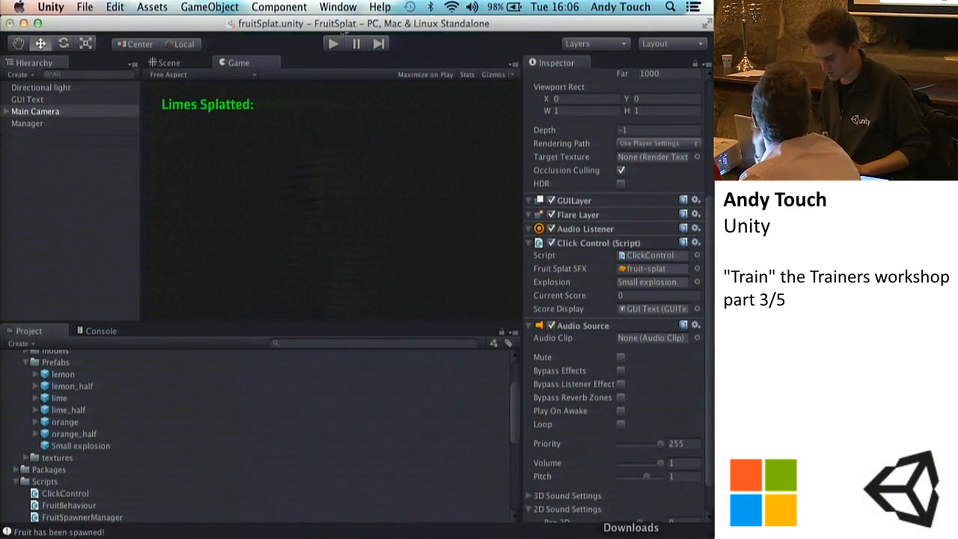
Step: Switch to Sublime Text, replace "Limes Splatted:" with "Score:" in the scoreDisplay.text line below currentScore += 5; and save ClickControl.cs
left_click(581, 536)
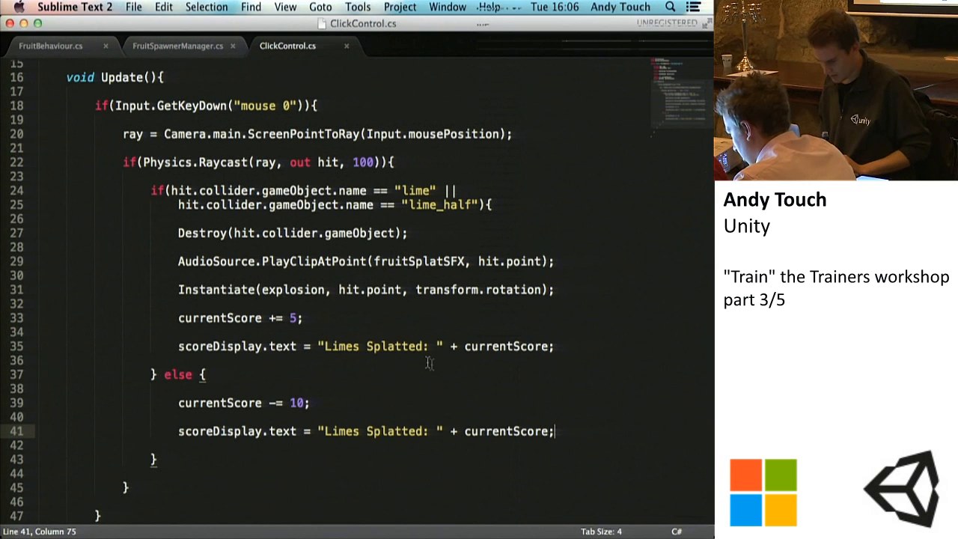
left_click_drag(431, 348, 344, 346)
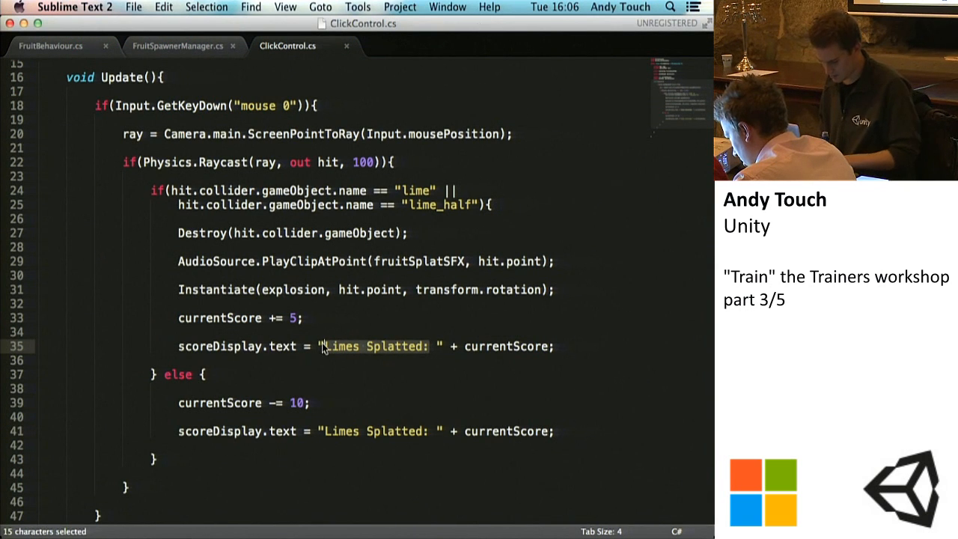
type("P")
key("BackSpace")
type("Score")
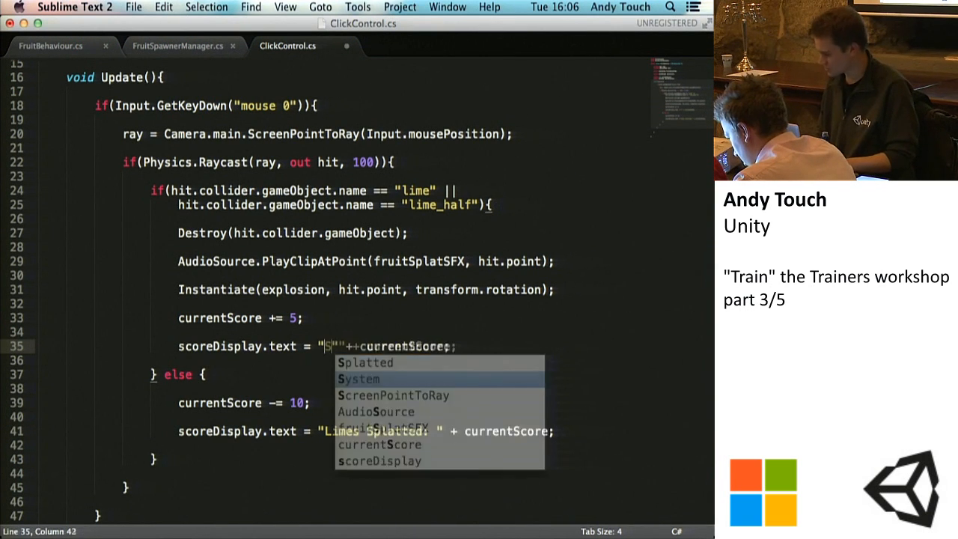
type(":")
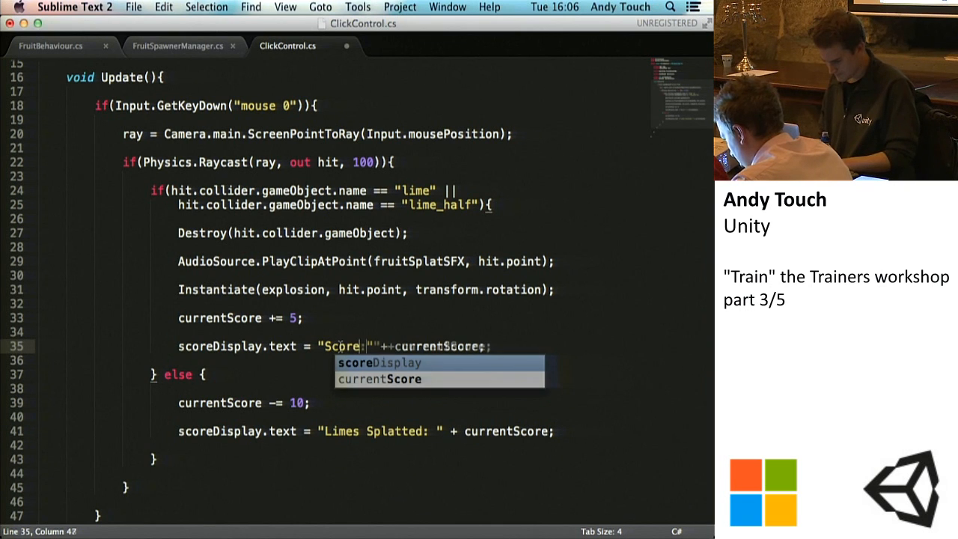
key("super+s")
Step: Replace "Limes Splatted:" with "Score:" in the else branch's scoreDisplay.text line and save ClickControl.cs
left_click(428, 432)
left_click_drag(428, 432, 323, 432)
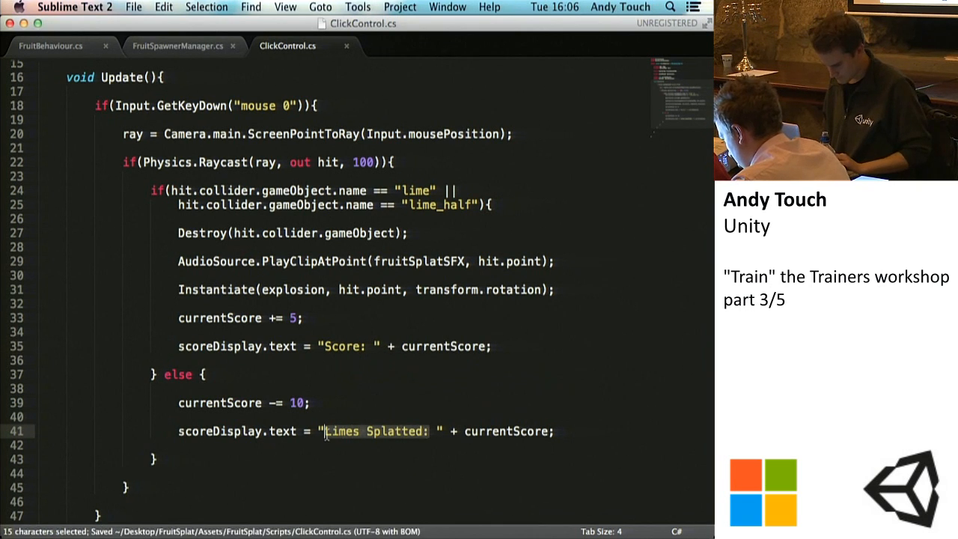
type("Score:")
key("super+s")
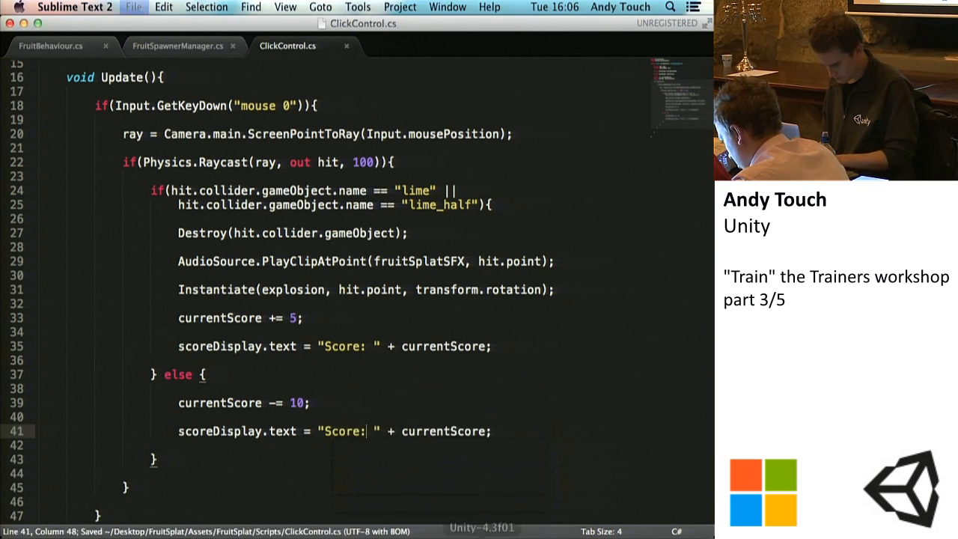
Step: Switch to Unity and play-test the game by splatting flying fruits to check the renamed score label, then end the run
left_click(481, 534)
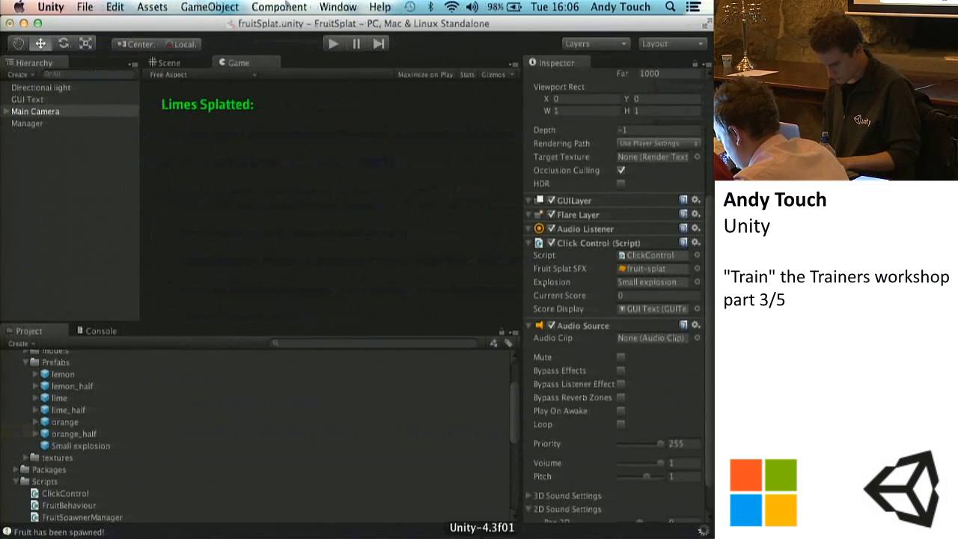
left_click(331, 45)
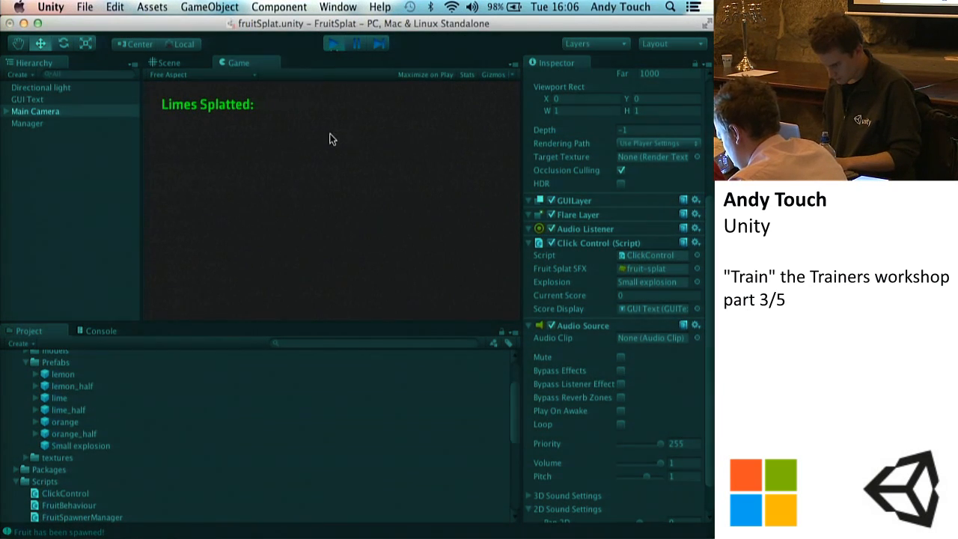
key("super+p")
left_click(328, 46)
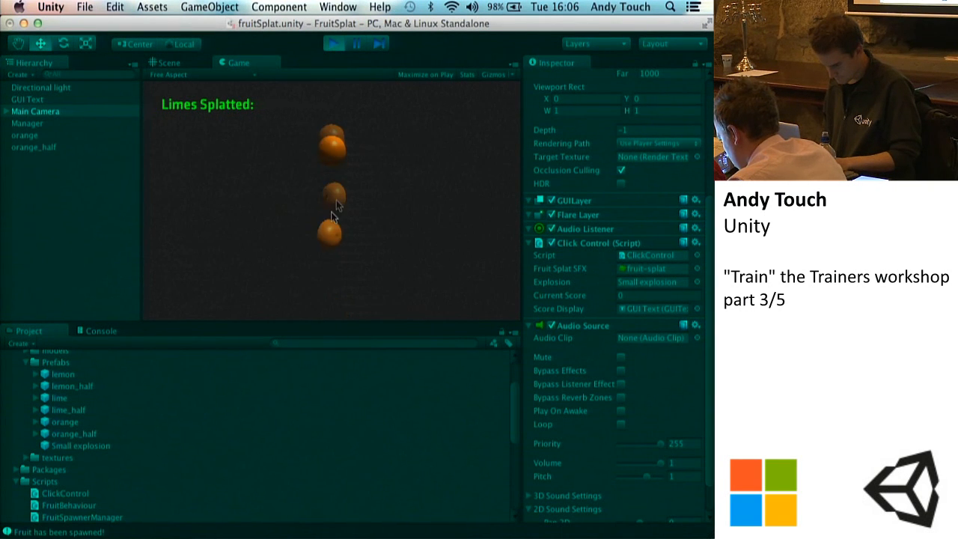
left_click(319, 194)
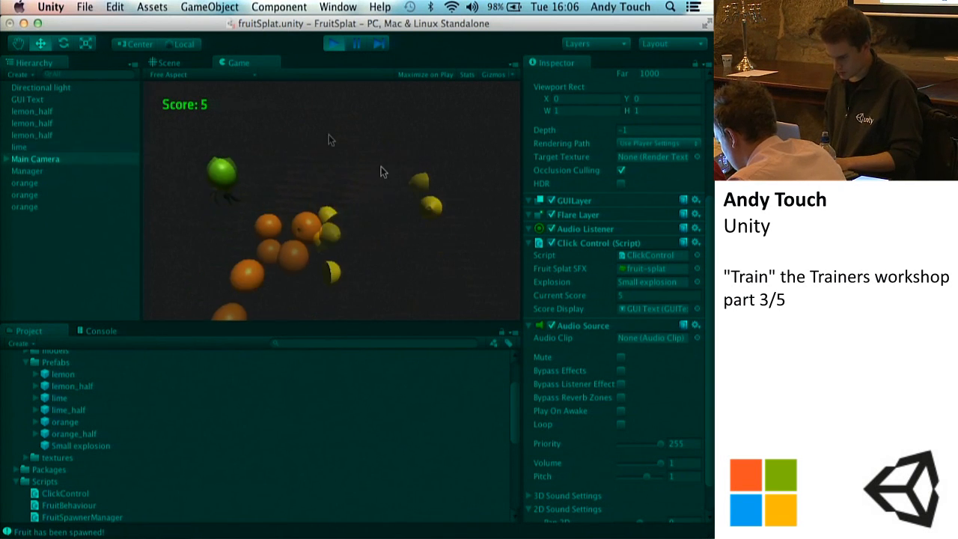
left_click(215, 254)
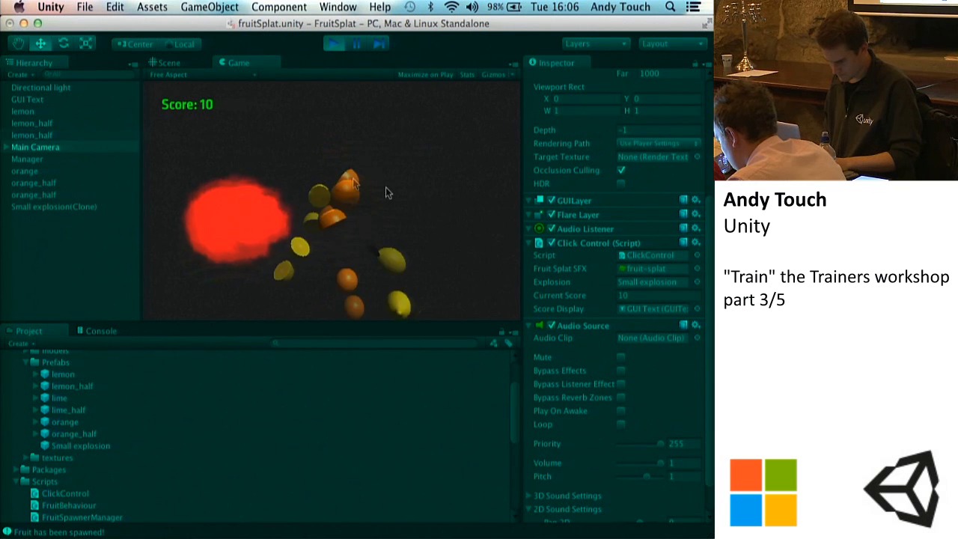
left_click(263, 173)
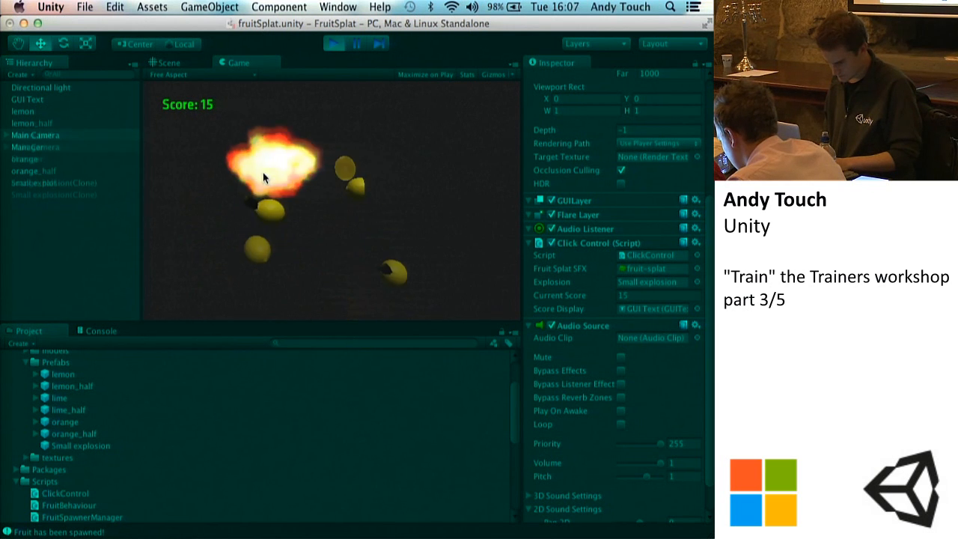
left_click(392, 163)
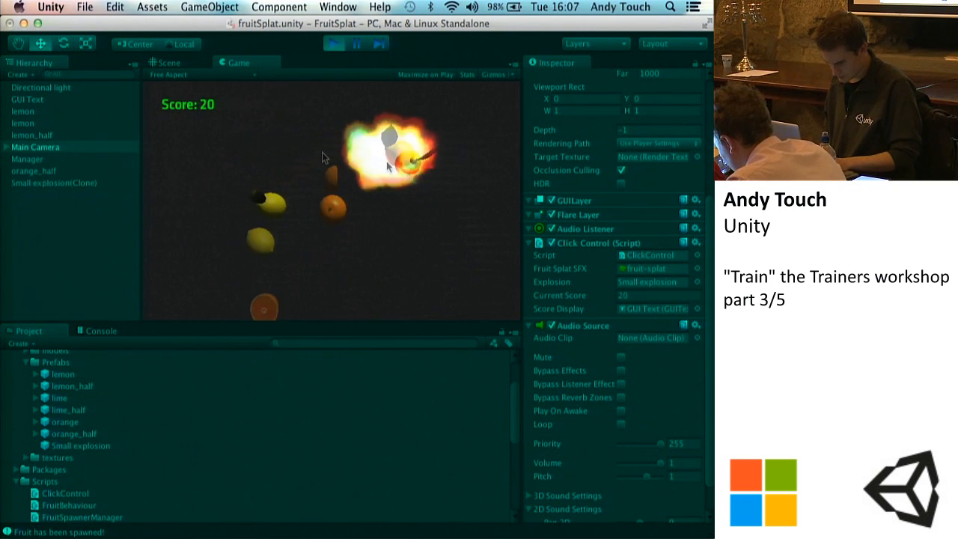
left_click(355, 225)
left_click(353, 223)
left_click(350, 201)
left_click(340, 189)
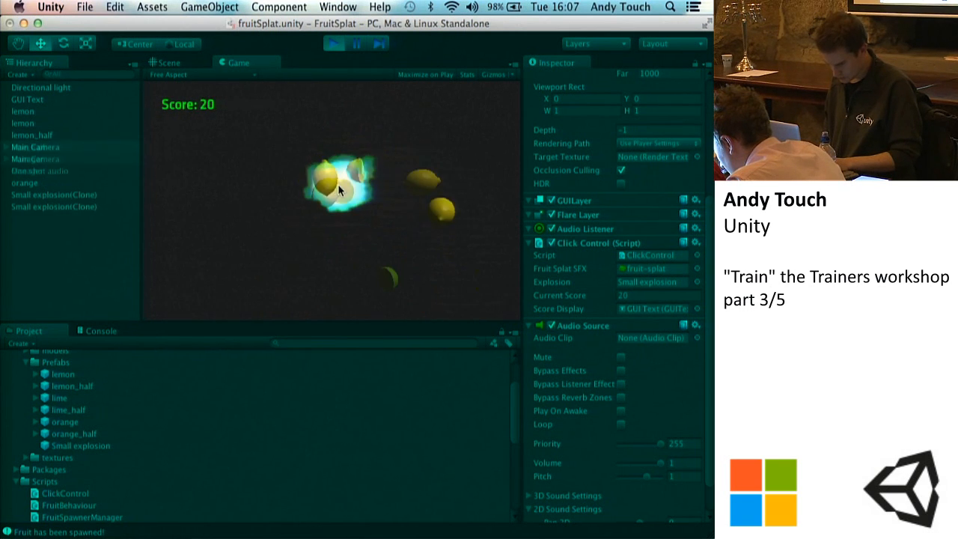
left_click(320, 167)
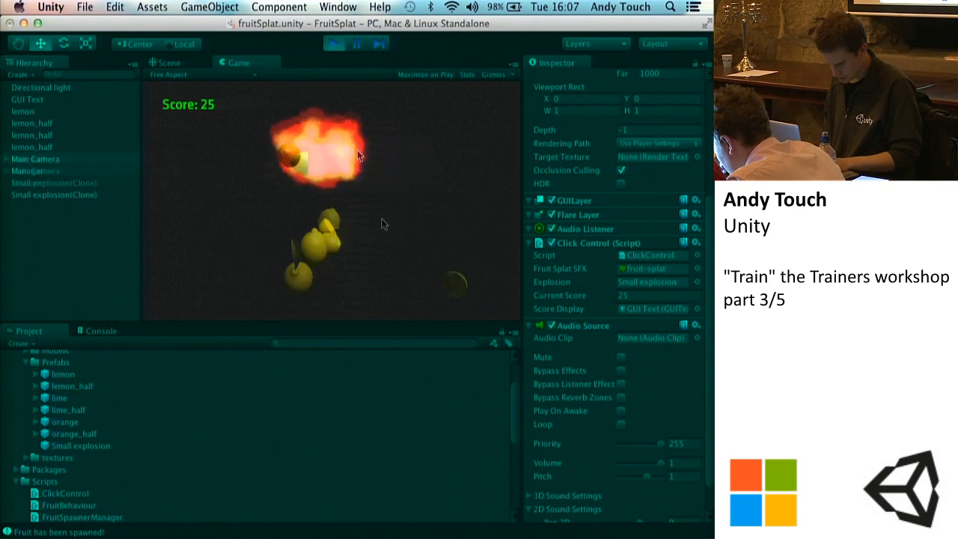
left_click(391, 153)
left_click(386, 150)
left_click(348, 155)
left_click(337, 153)
left_click(336, 43)
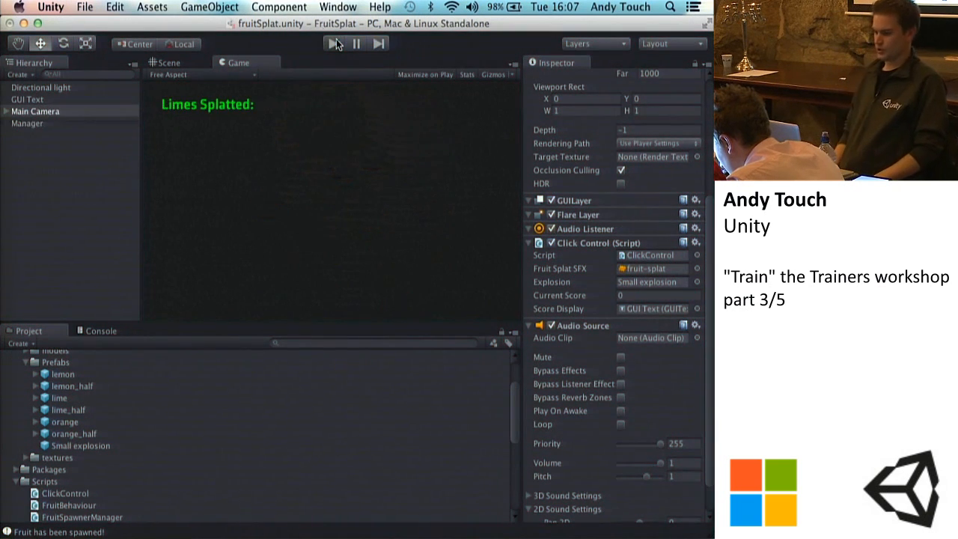